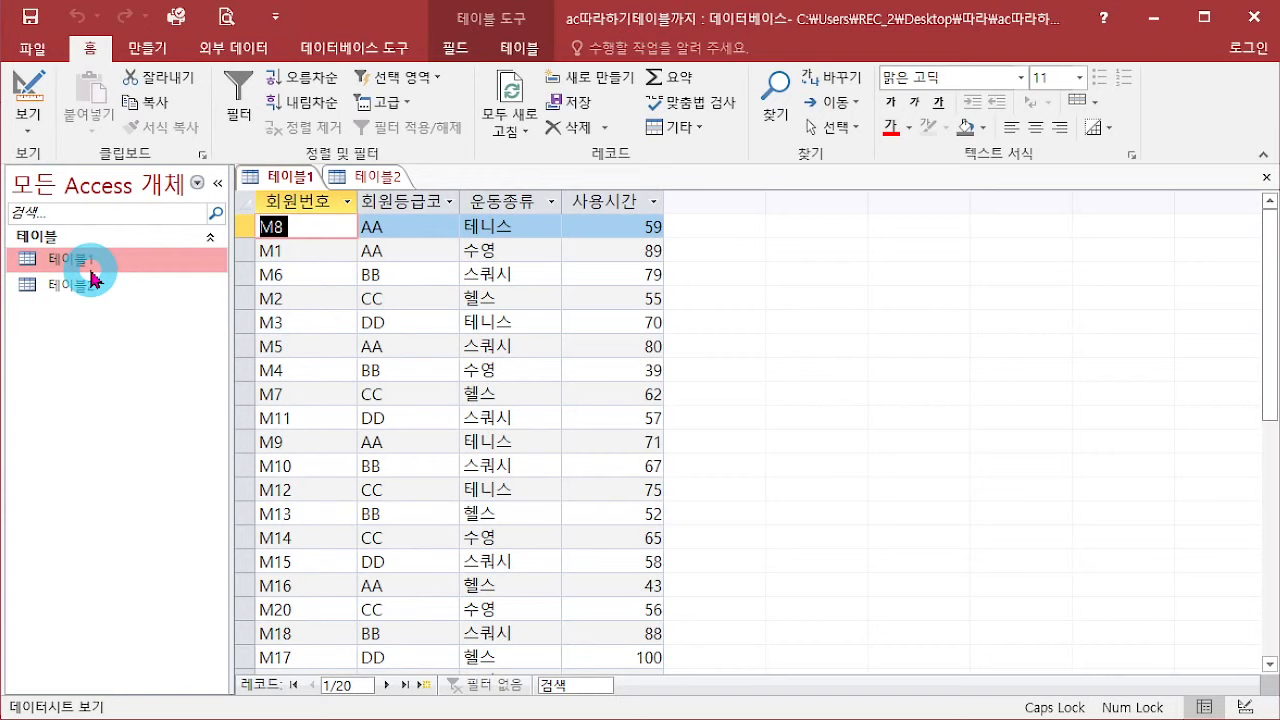
Step: Review the datasheet records of 테이블1 and 테이블2 and close both tables
click(91, 285)
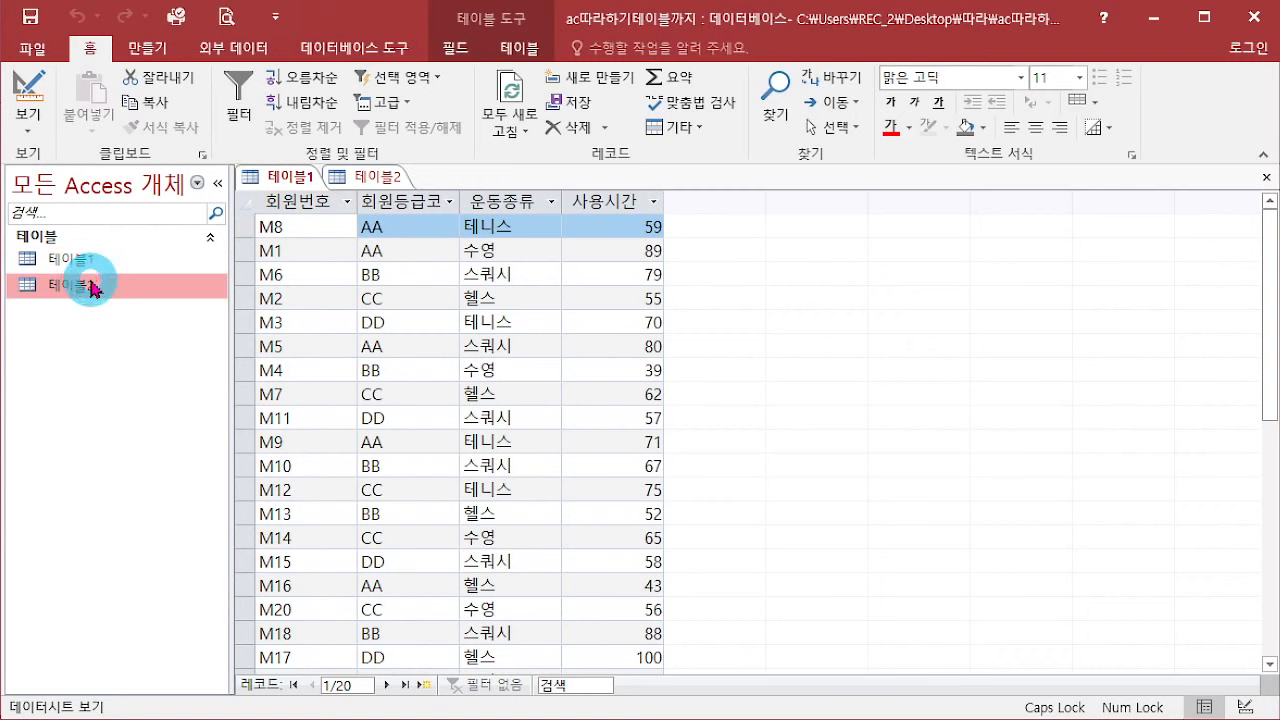
double_click(86, 257)
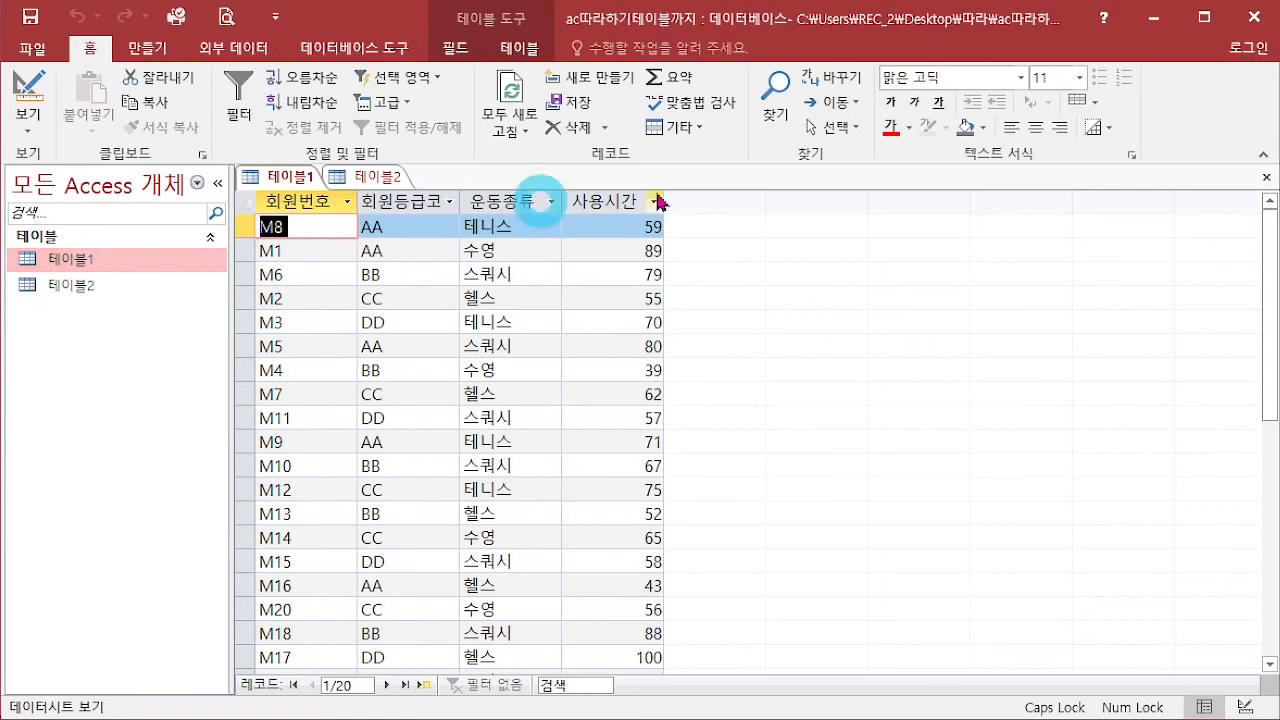
click(854, 236)
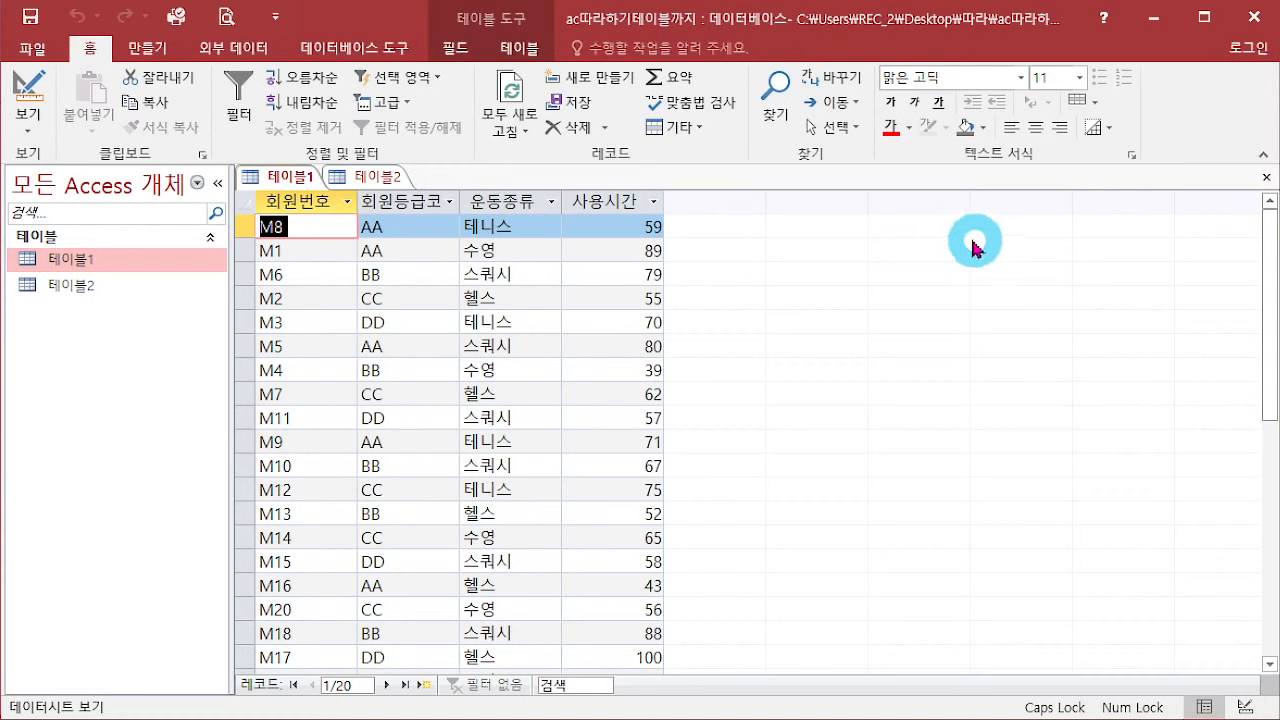
double_click(108, 300)
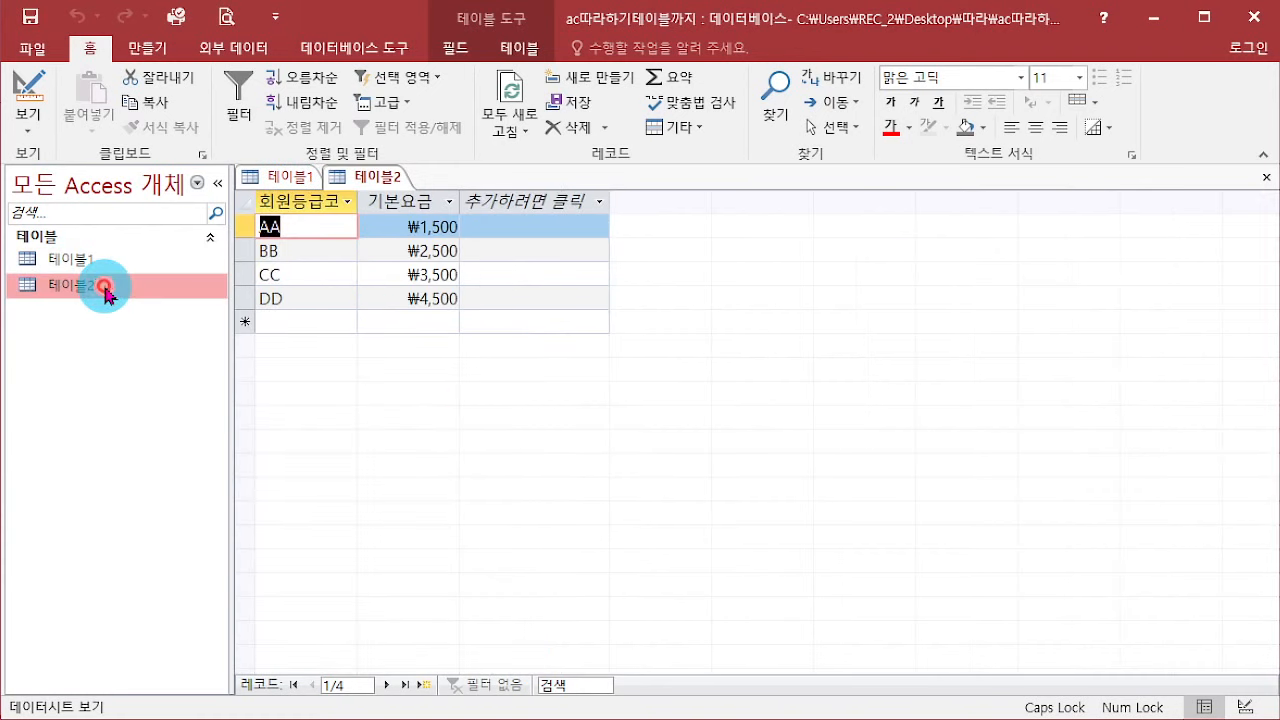
click(1262, 180)
click(1262, 180)
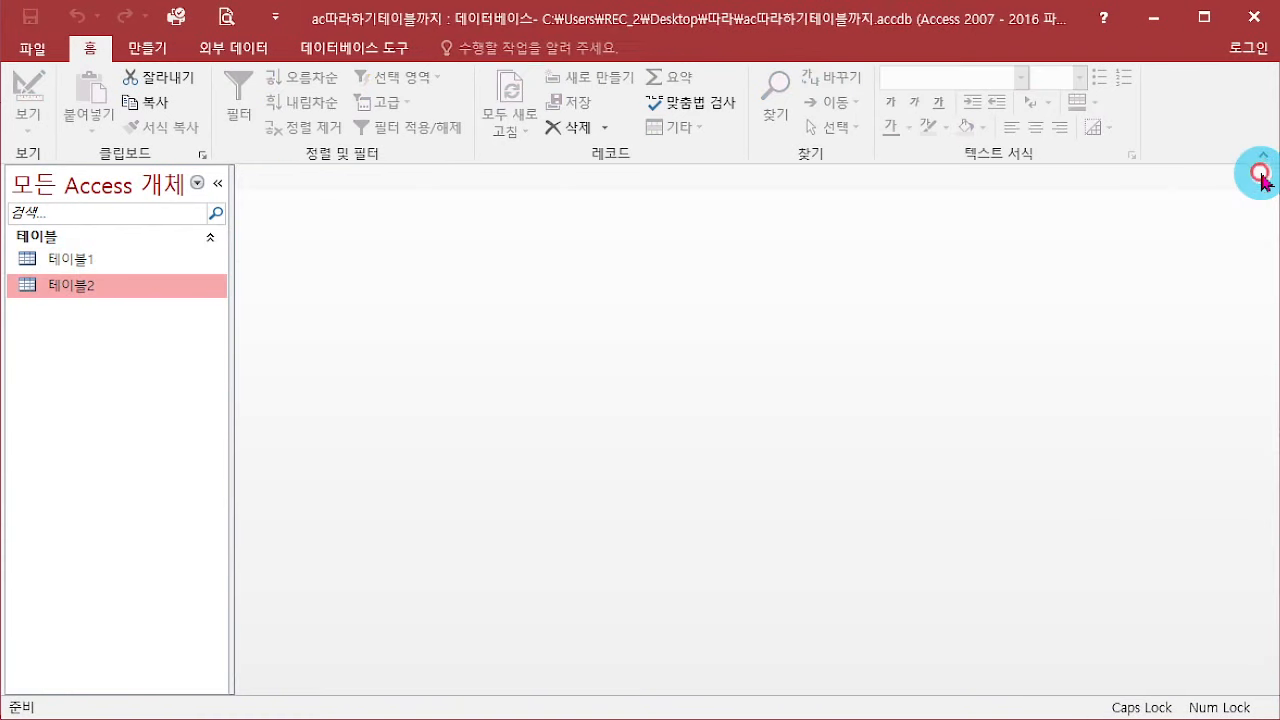
Step: Clear the Format property of the 회원번호, 회원등급코드 and 운동종류 fields in 테이블1's Design view
click(95, 264)
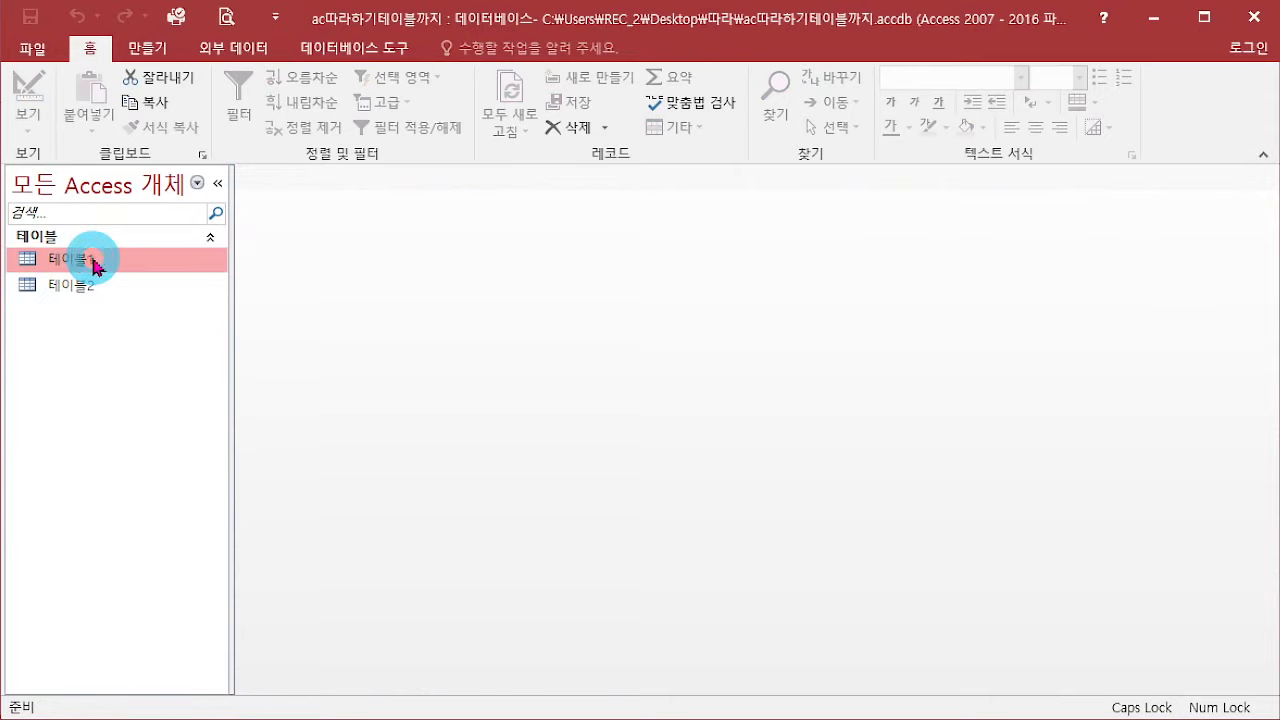
right_click(95, 264)
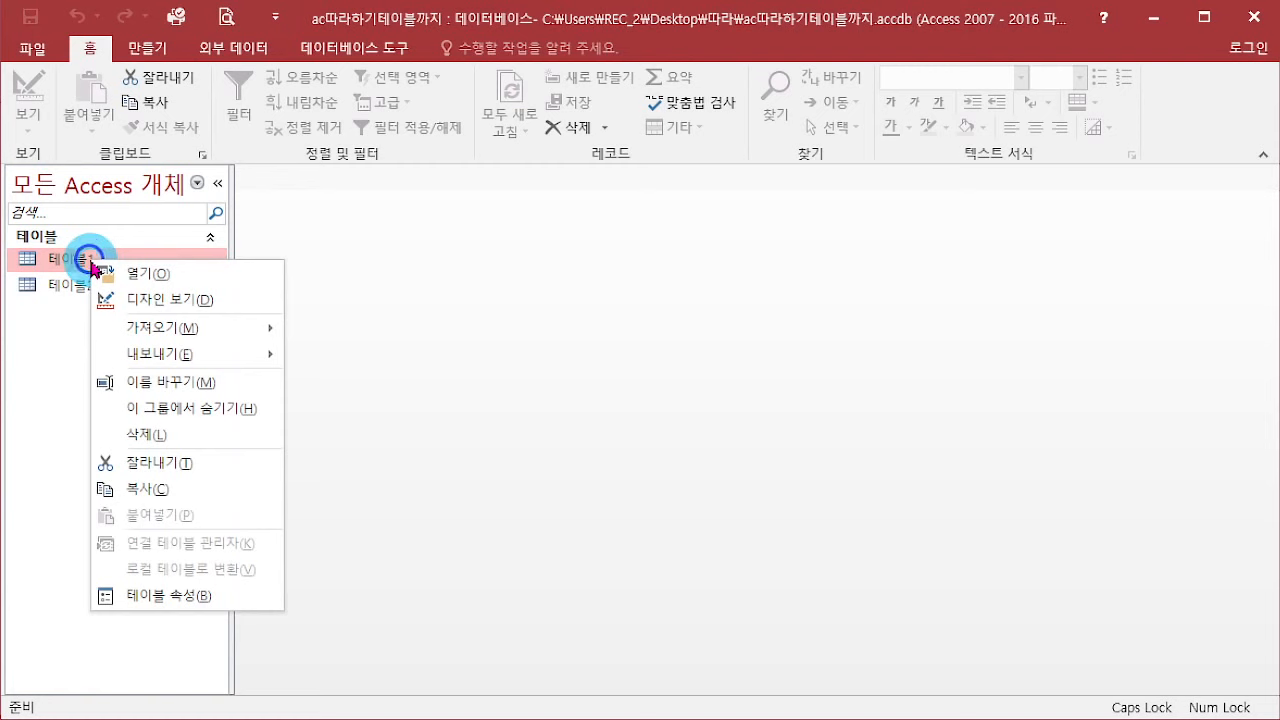
click(189, 291)
click(380, 246)
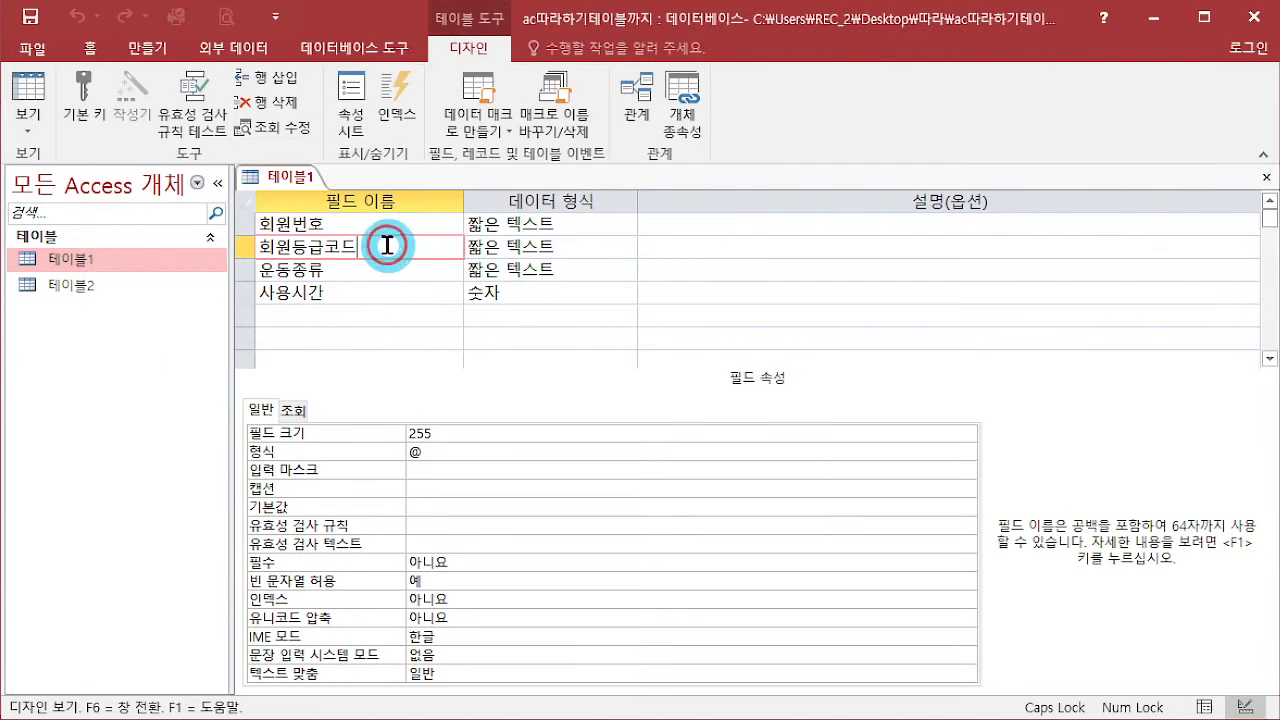
click(380, 269)
click(386, 222)
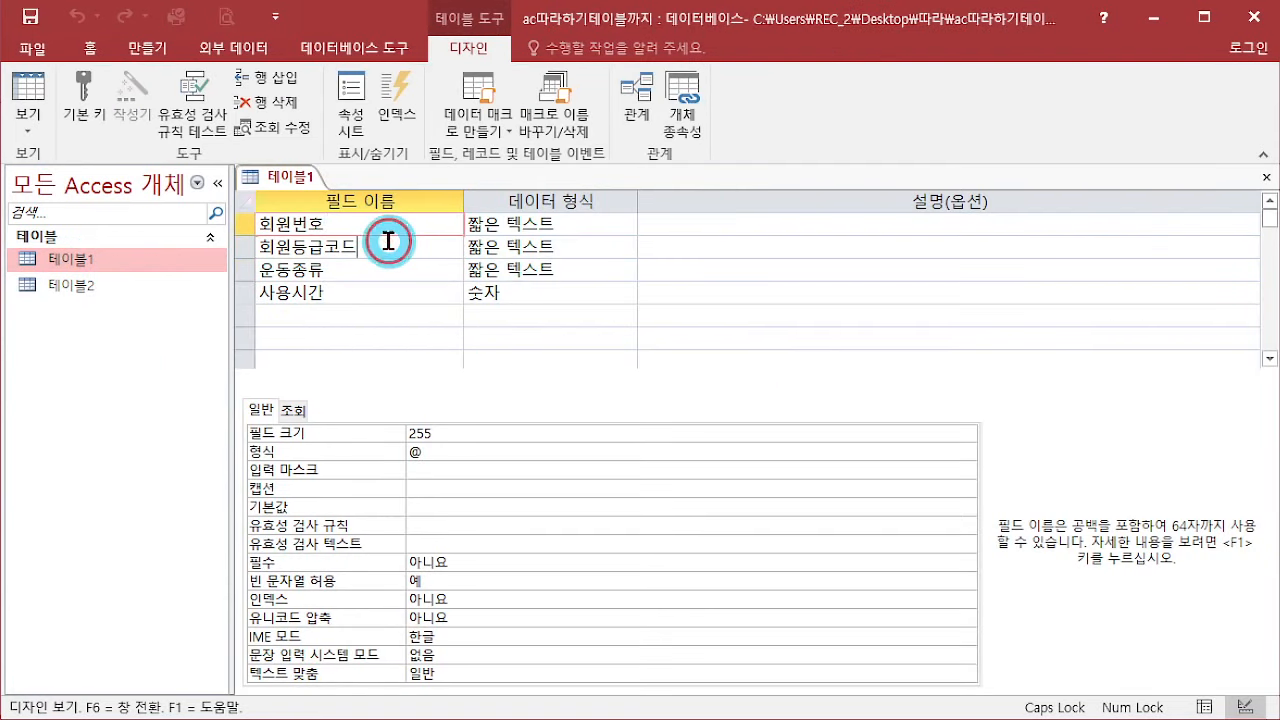
click(388, 241)
click(417, 451)
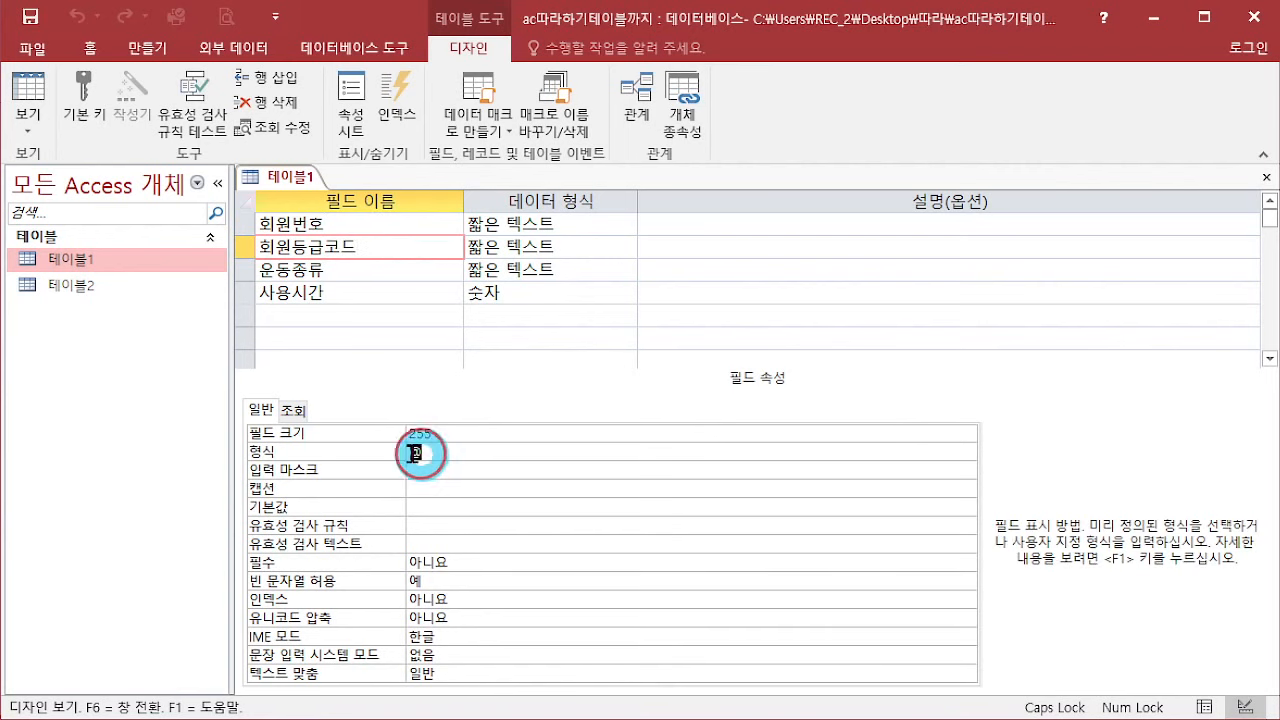
click(366, 220)
click(272, 457)
click(340, 267)
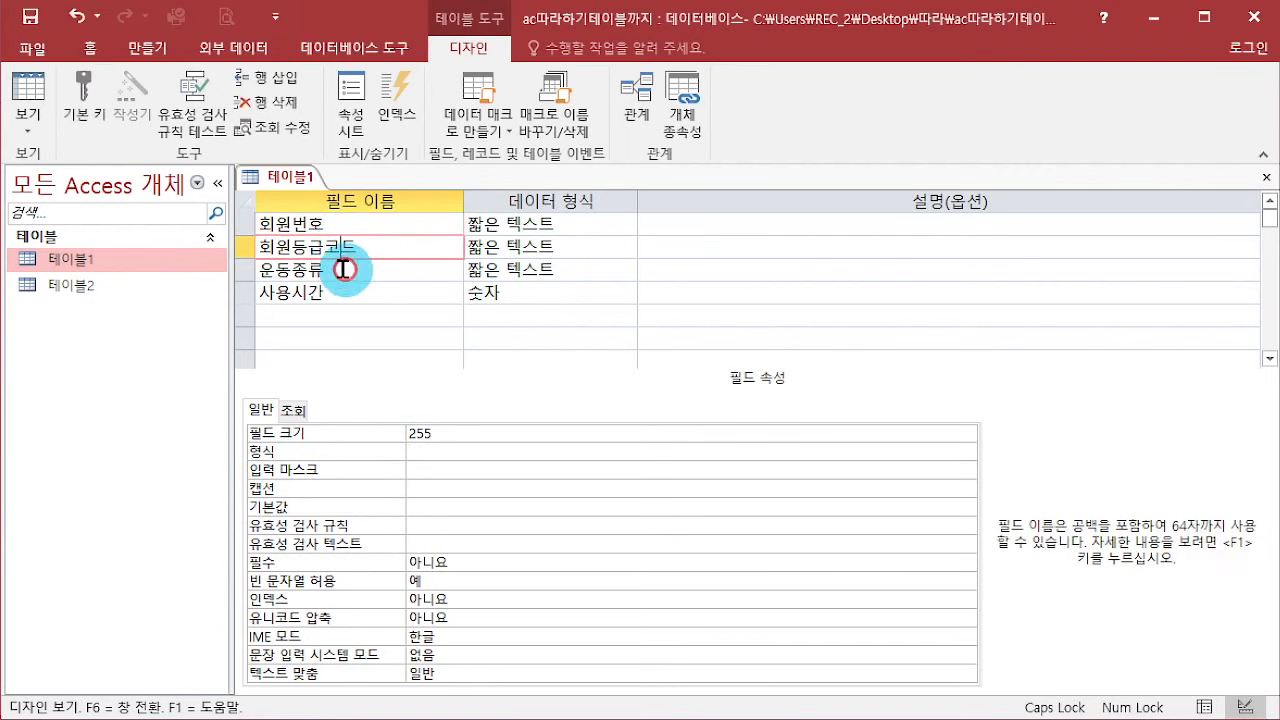
click(284, 458)
Step: Check the field properties in 테이블1, including 사용시간, and close its design
click(340, 295)
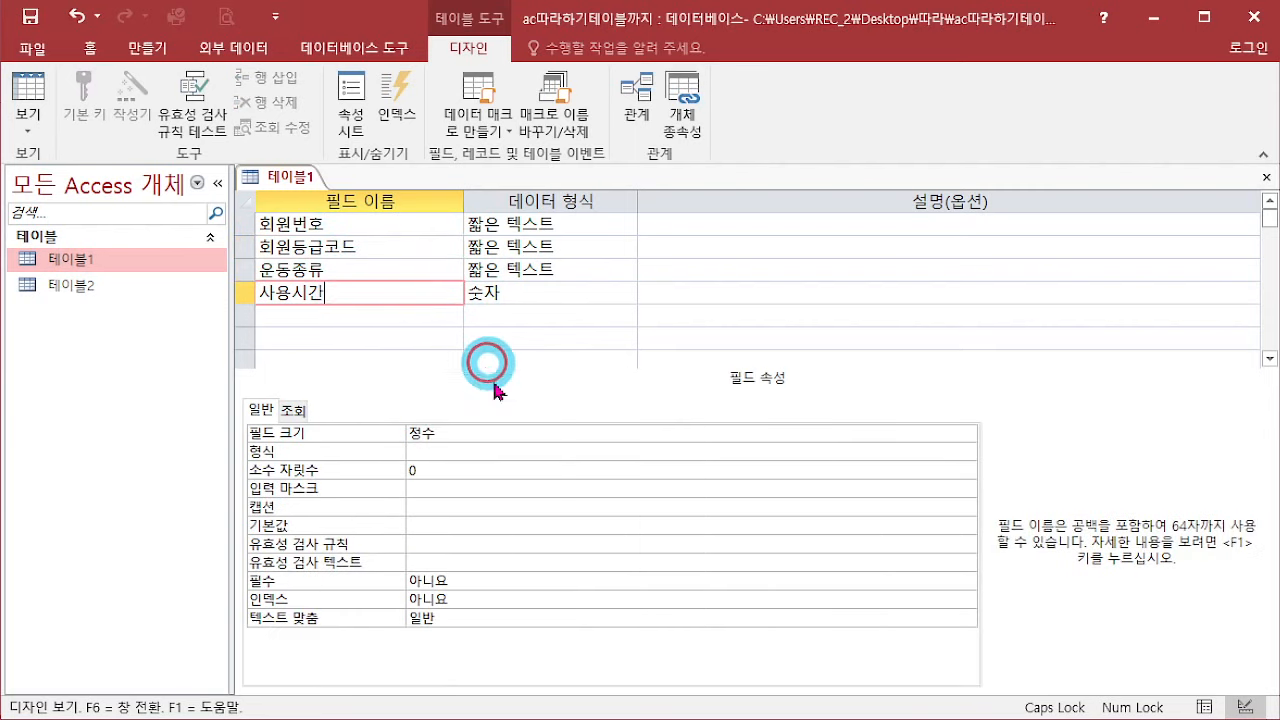
click(380, 270)
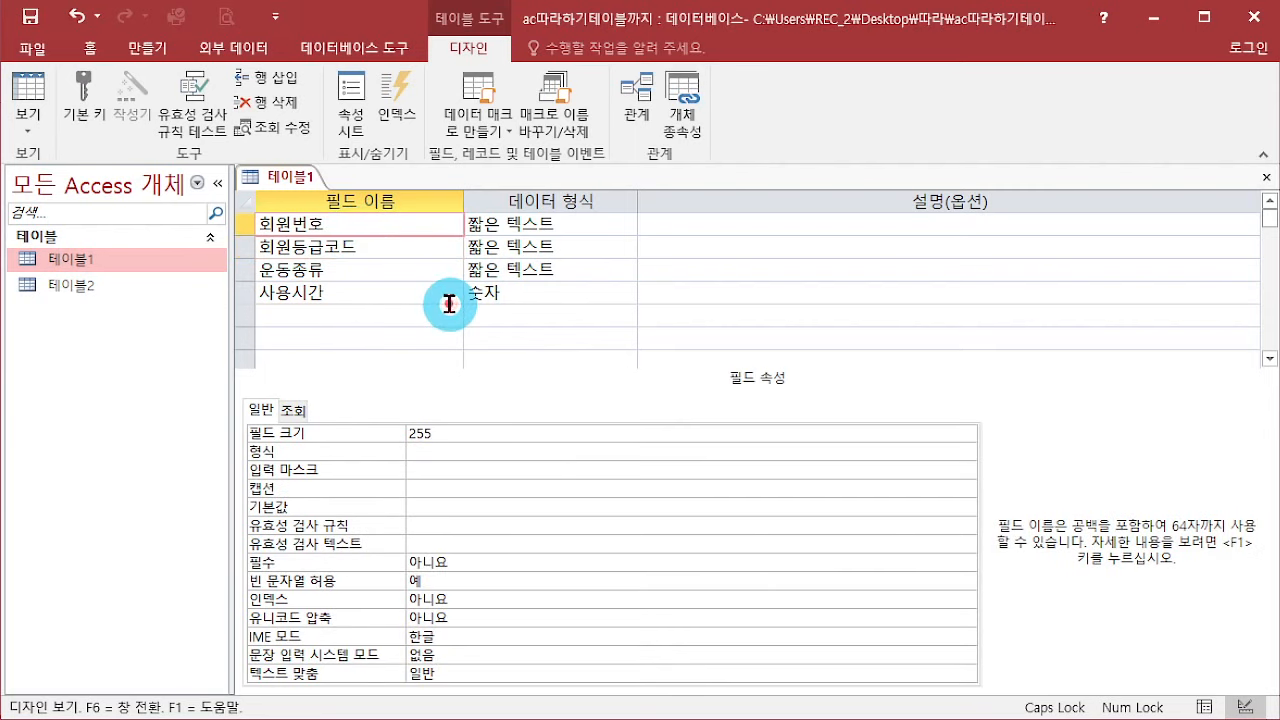
click(345, 292)
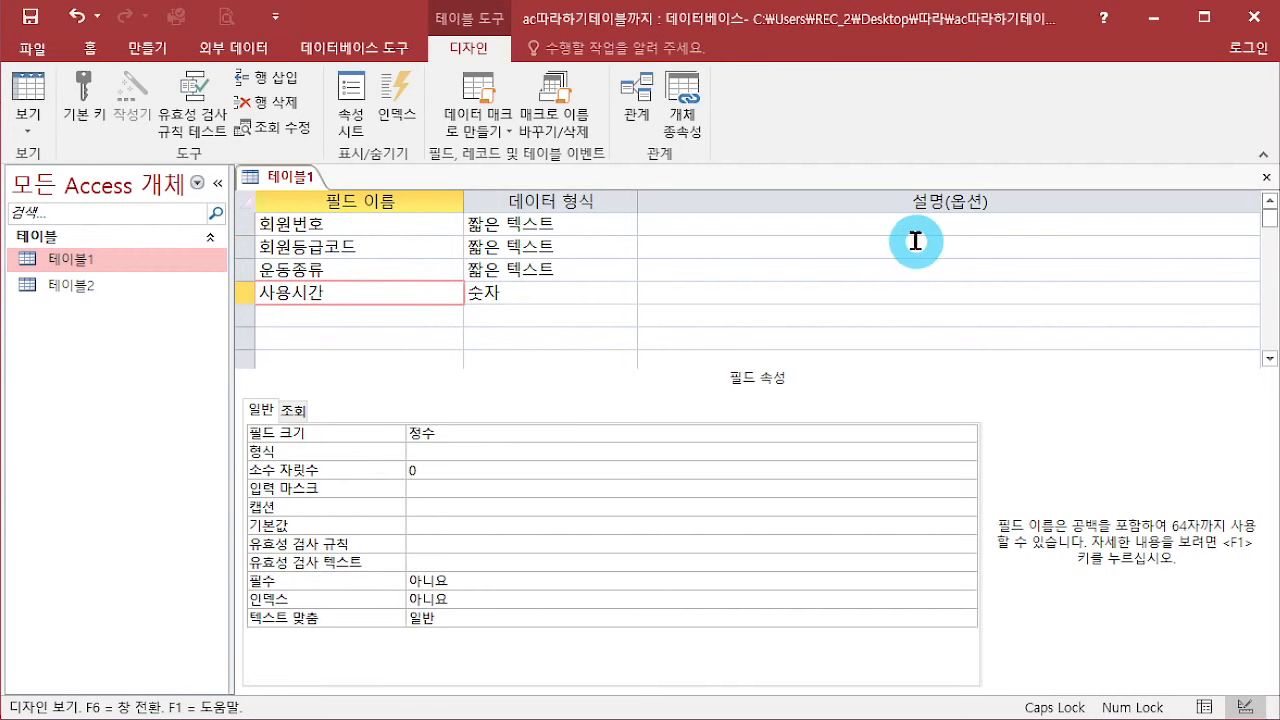
click(1265, 177)
click(857, 94)
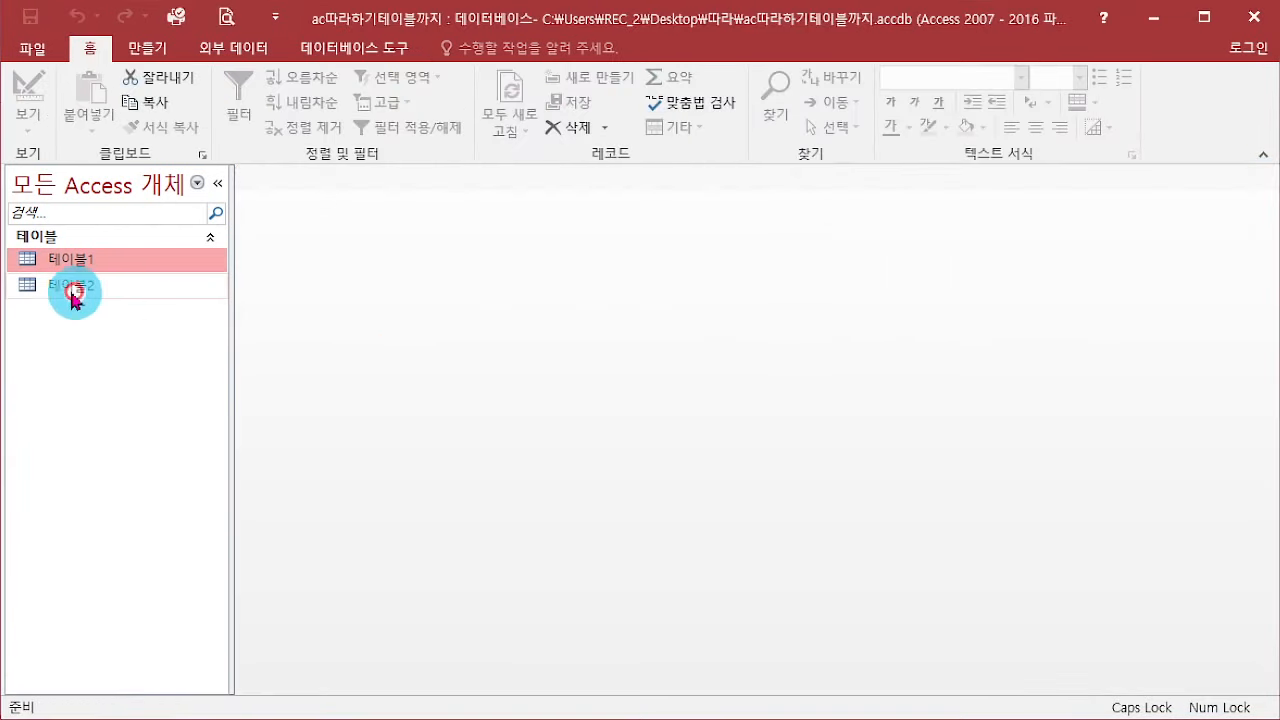
Step: Clear the Format property of the 회원등급코드 field in 테이블2's Design view, check 기본요금 and close the design
right_click(75, 286)
click(143, 326)
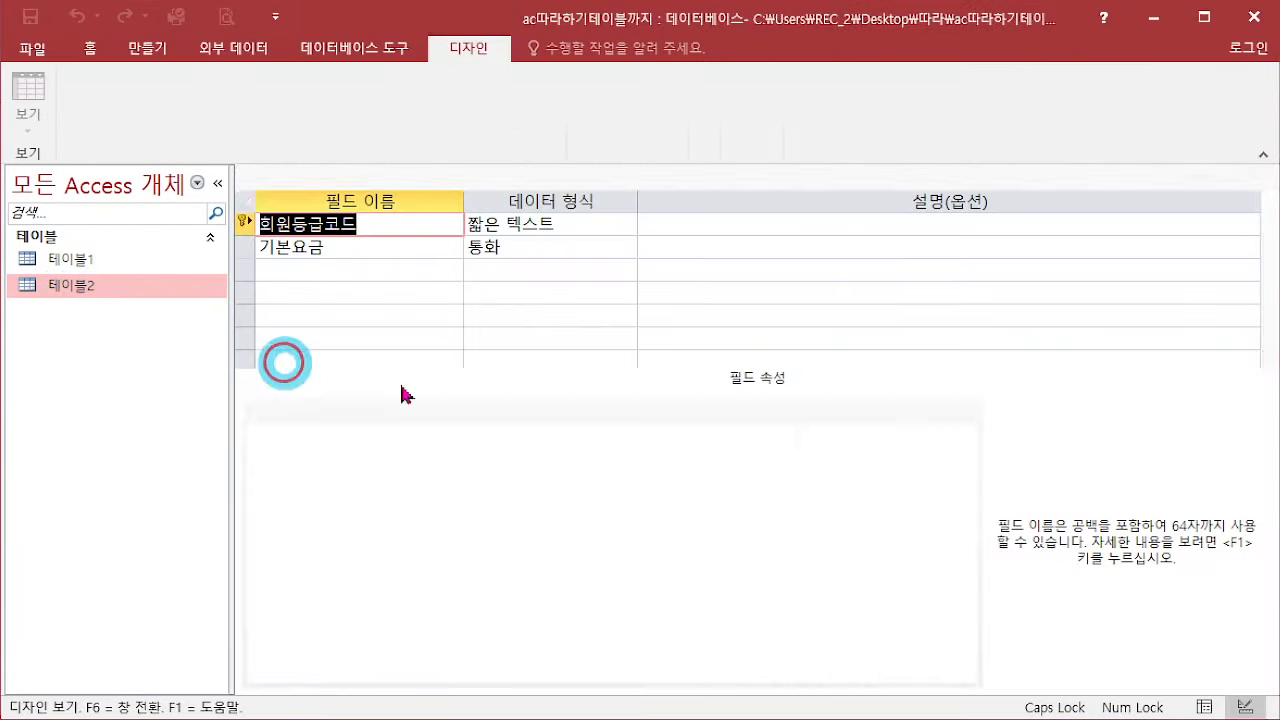
click(245, 222)
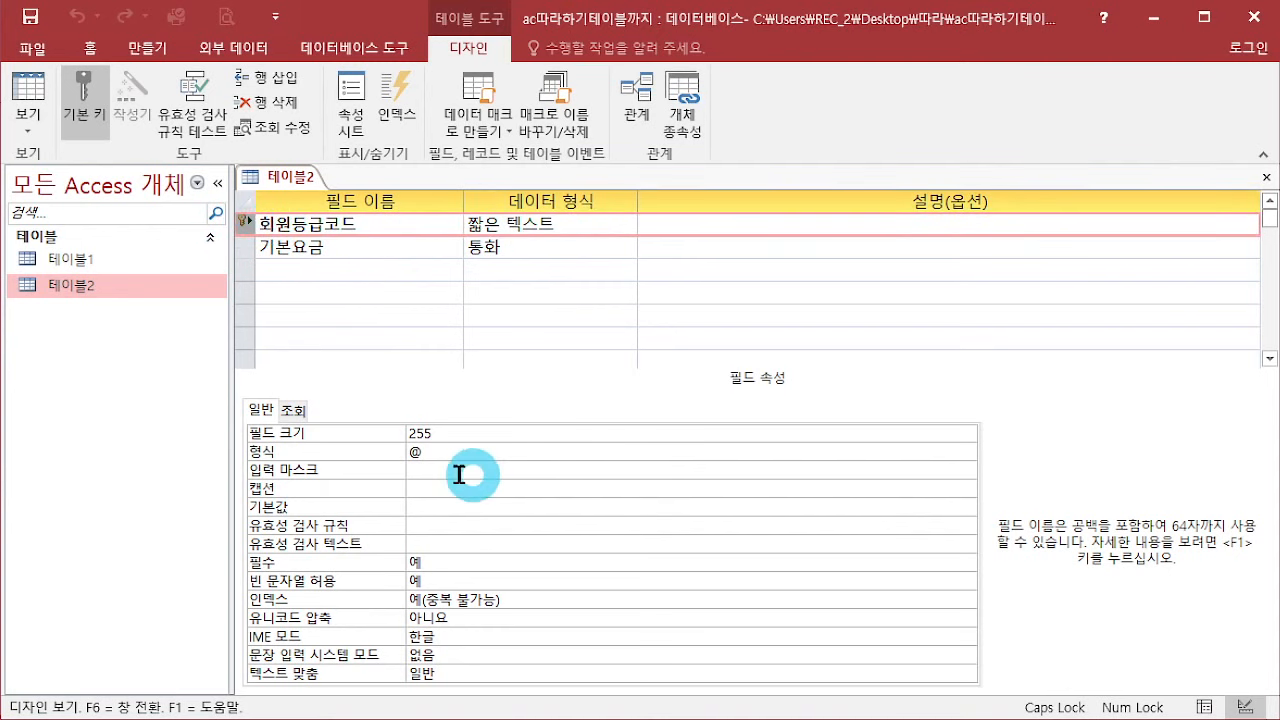
drag(442, 456, 200, 458)
click(309, 248)
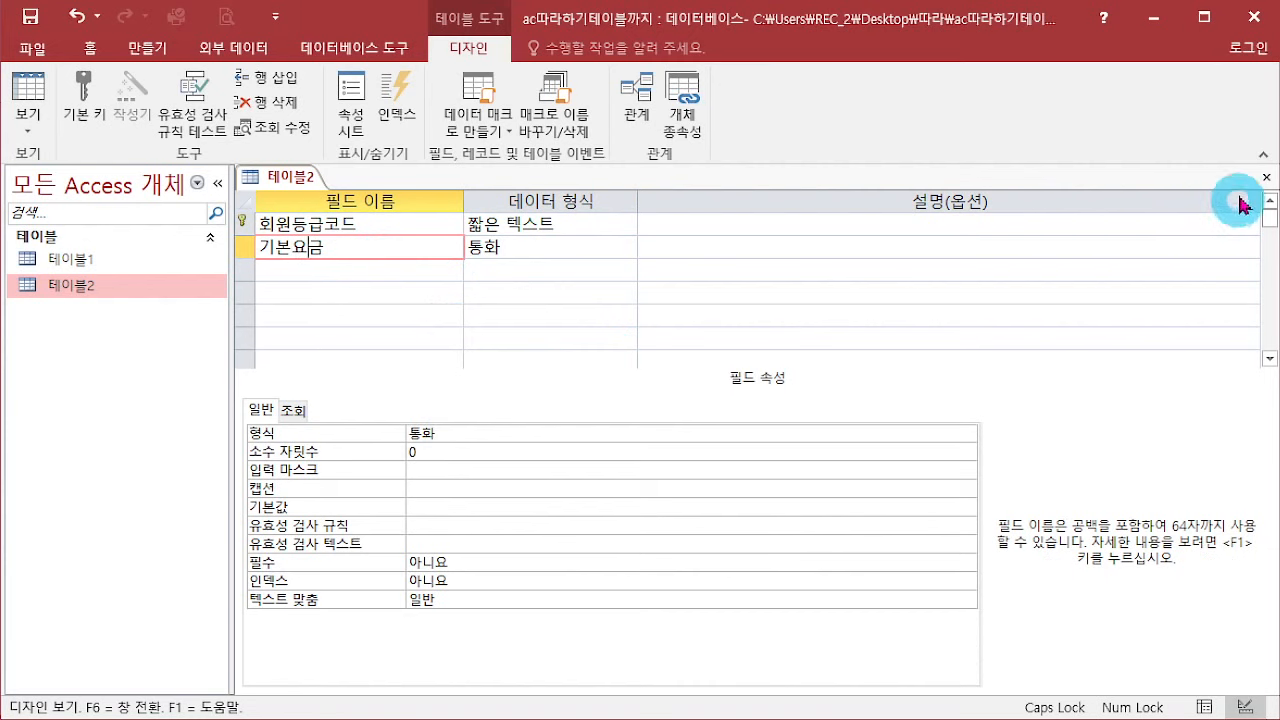
click(1266, 177)
click(866, 284)
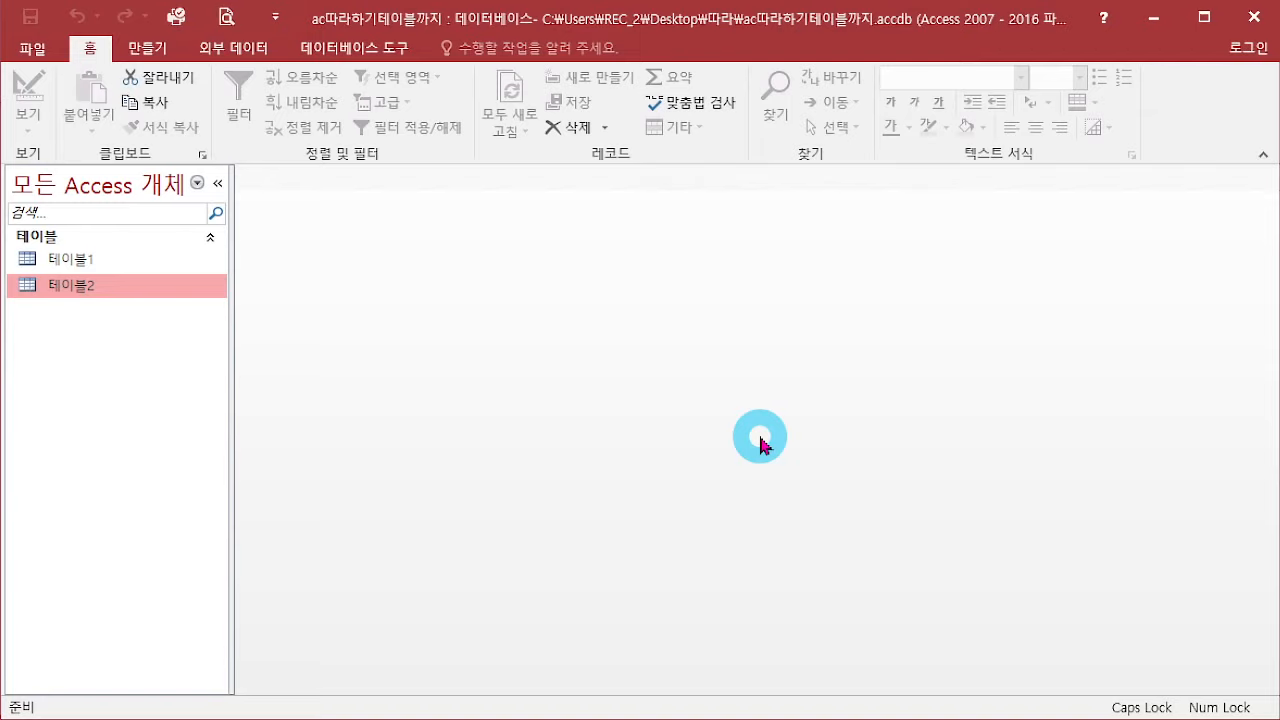
Step: Create a new query in Design view containing 테이블1 and 테이블2
click(142, 55)
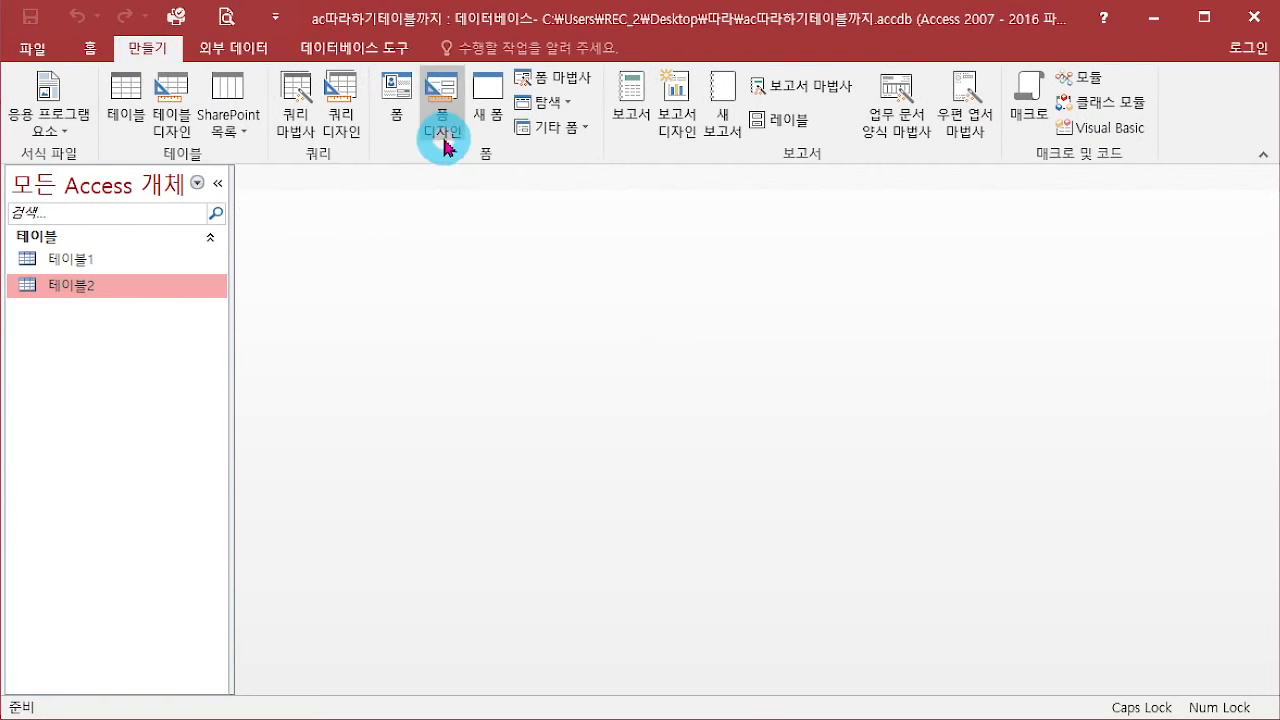
click(335, 140)
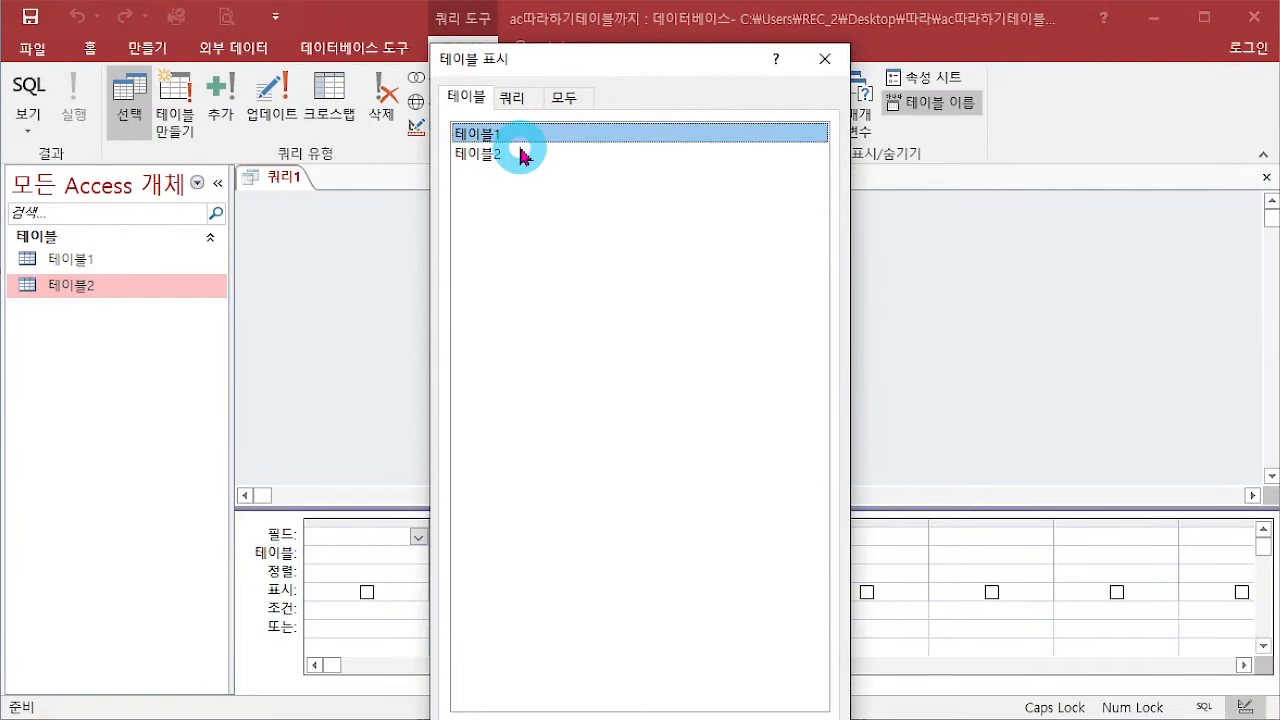
double_click(518, 143)
double_click(485, 153)
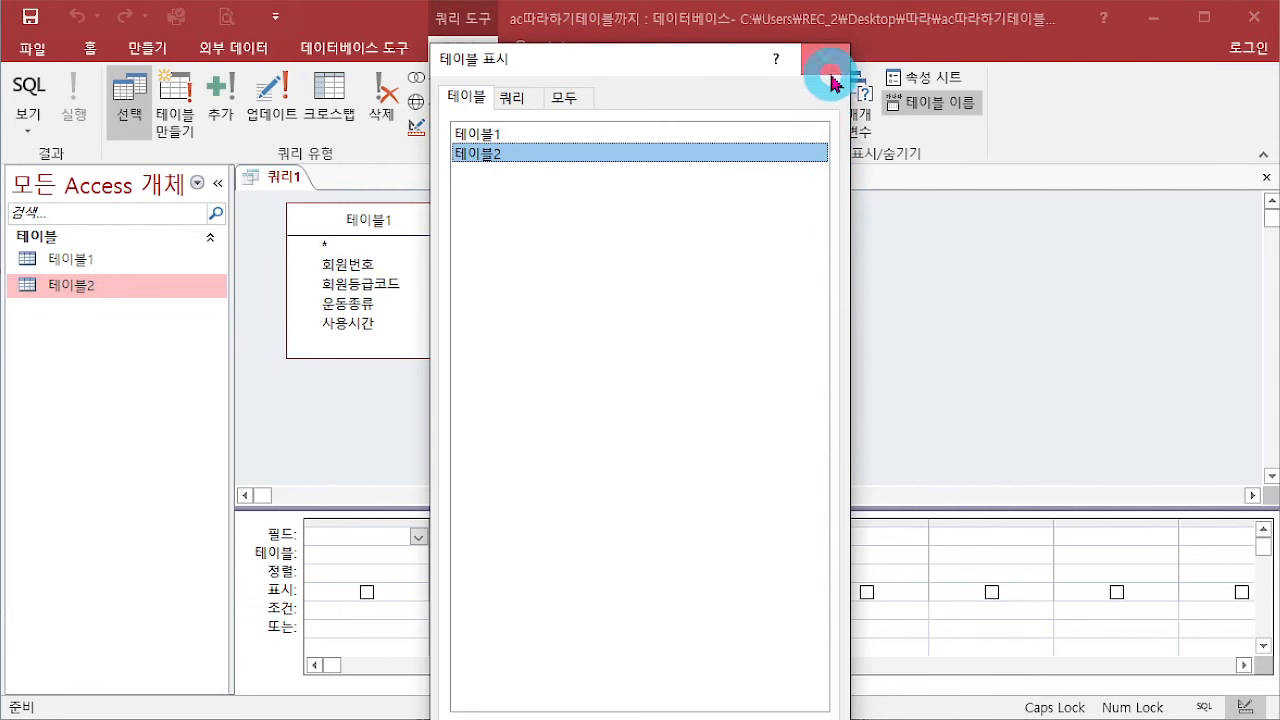
click(825, 59)
click(469, 278)
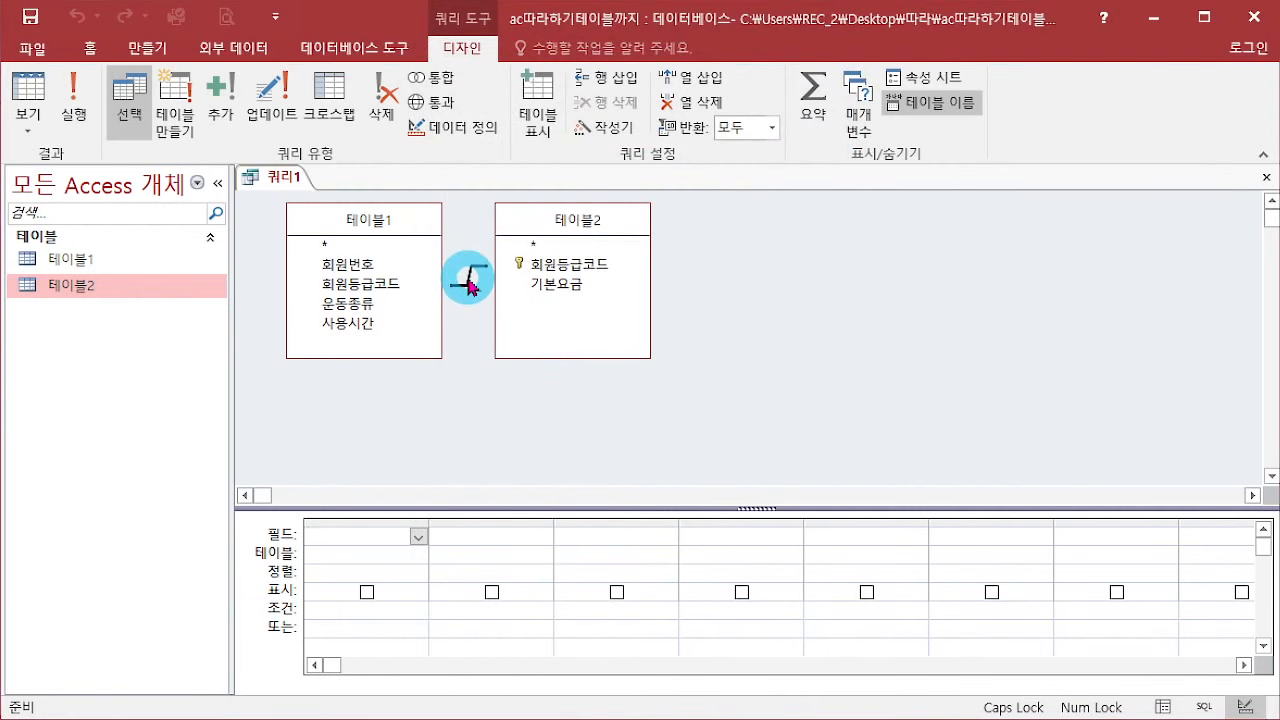
Step: Add all fields of 테이블1 with its asterisk entry and the 기본요금 field of 테이블2 to the query grid
click(340, 247)
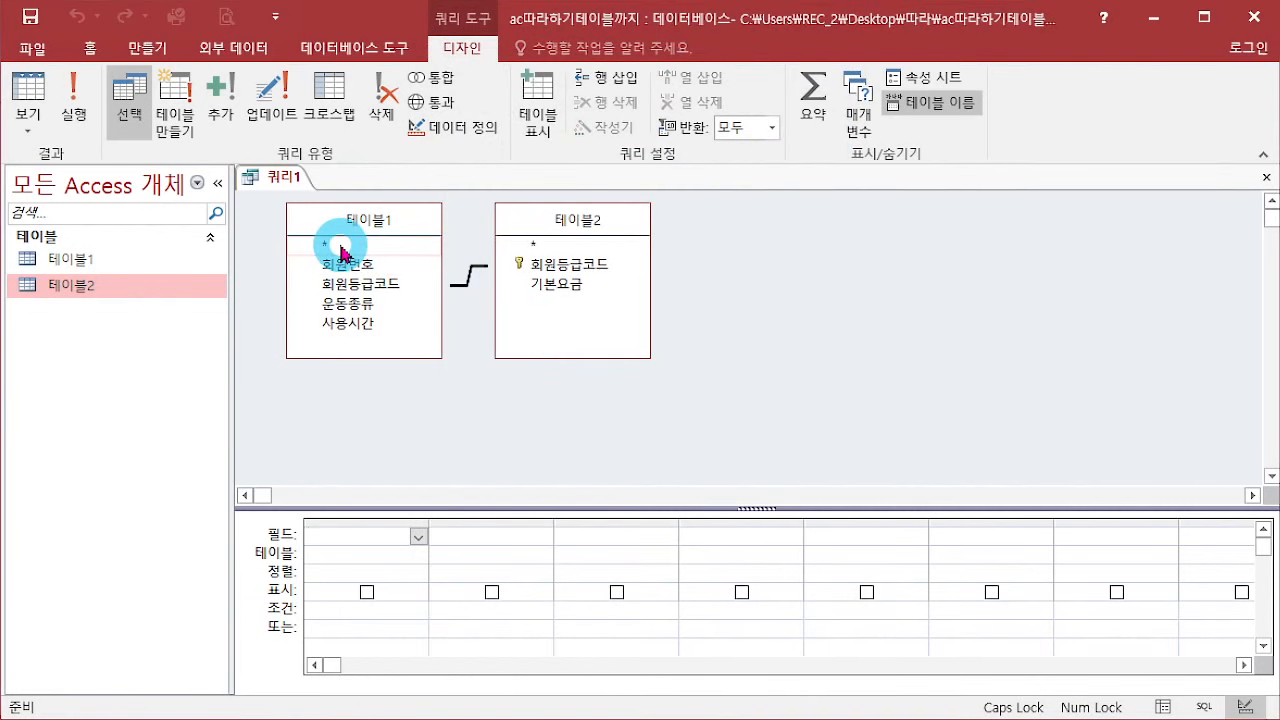
double_click(340, 247)
click(552, 266)
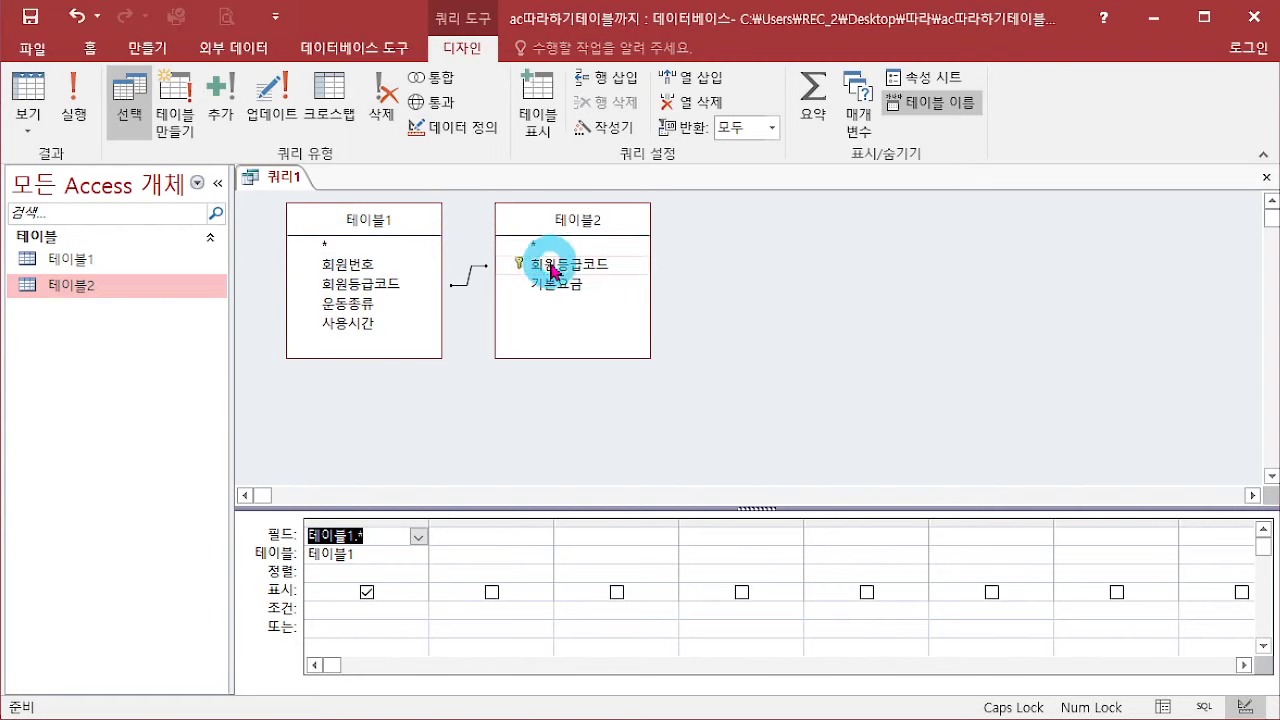
click(548, 283)
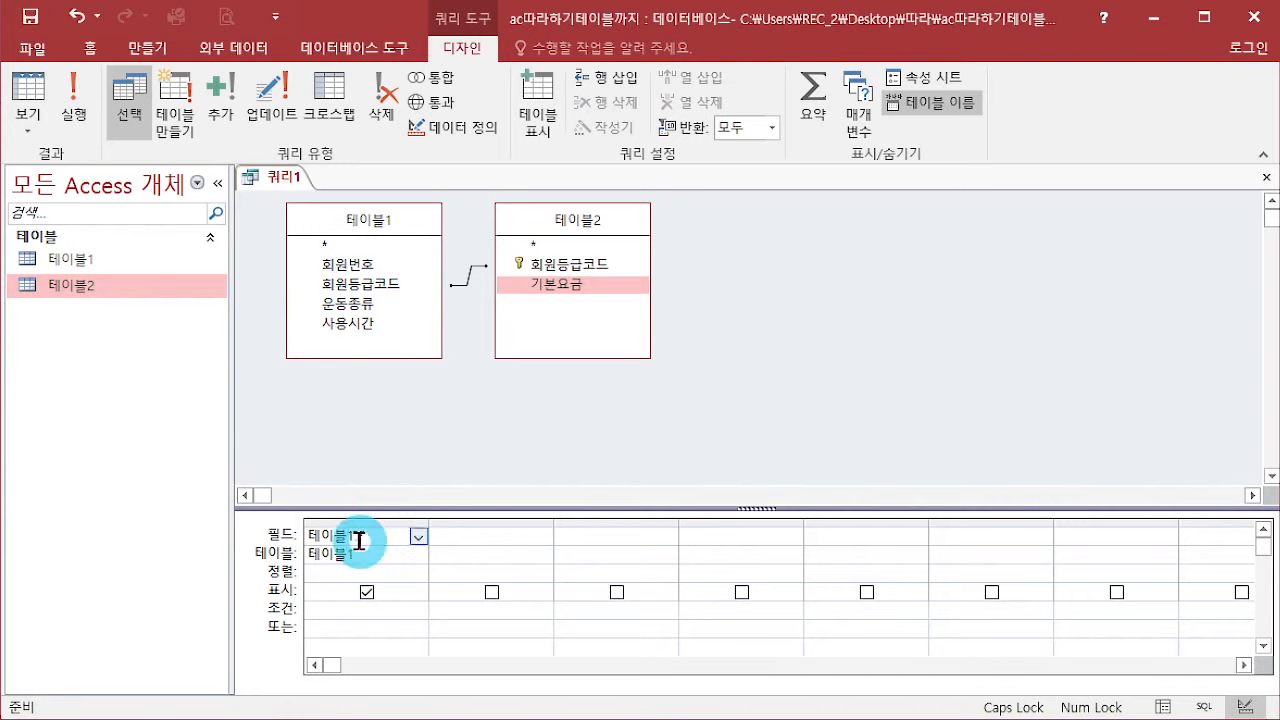
double_click(561, 287)
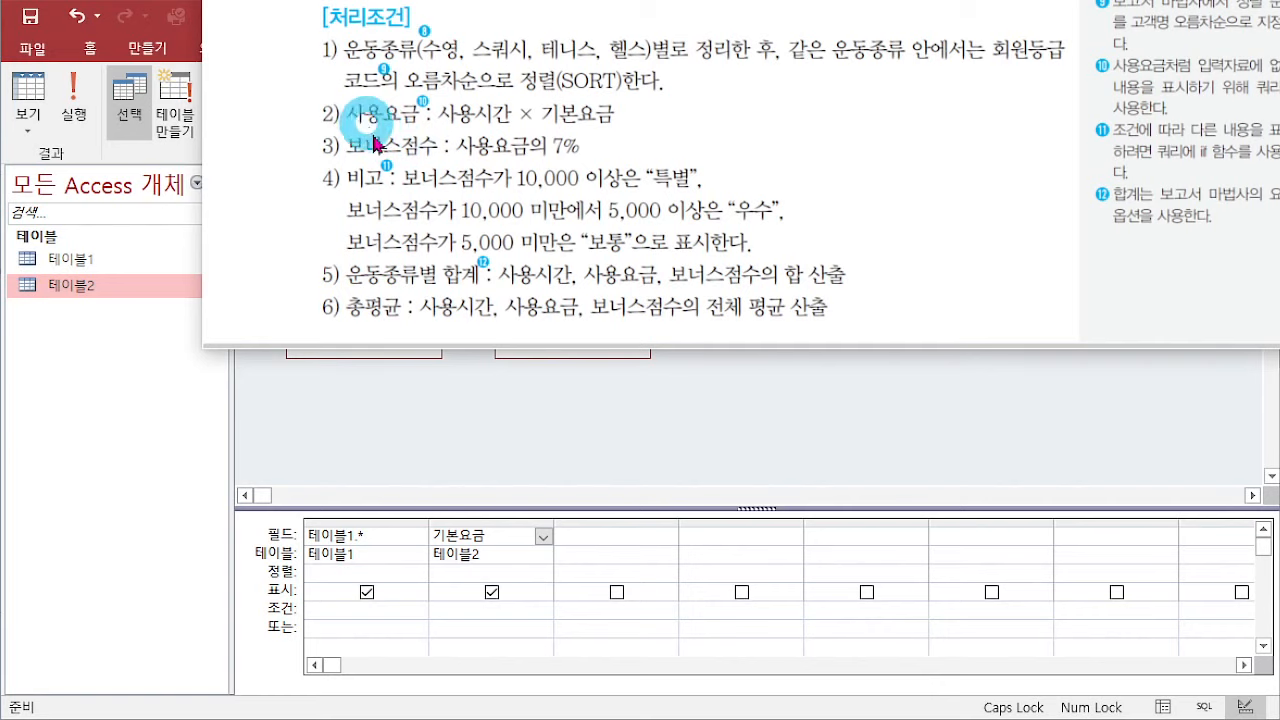
Step: Add the calculated field 사용요금 : 사용시간 * 기본요금 in the next empty query column
click(636, 535)
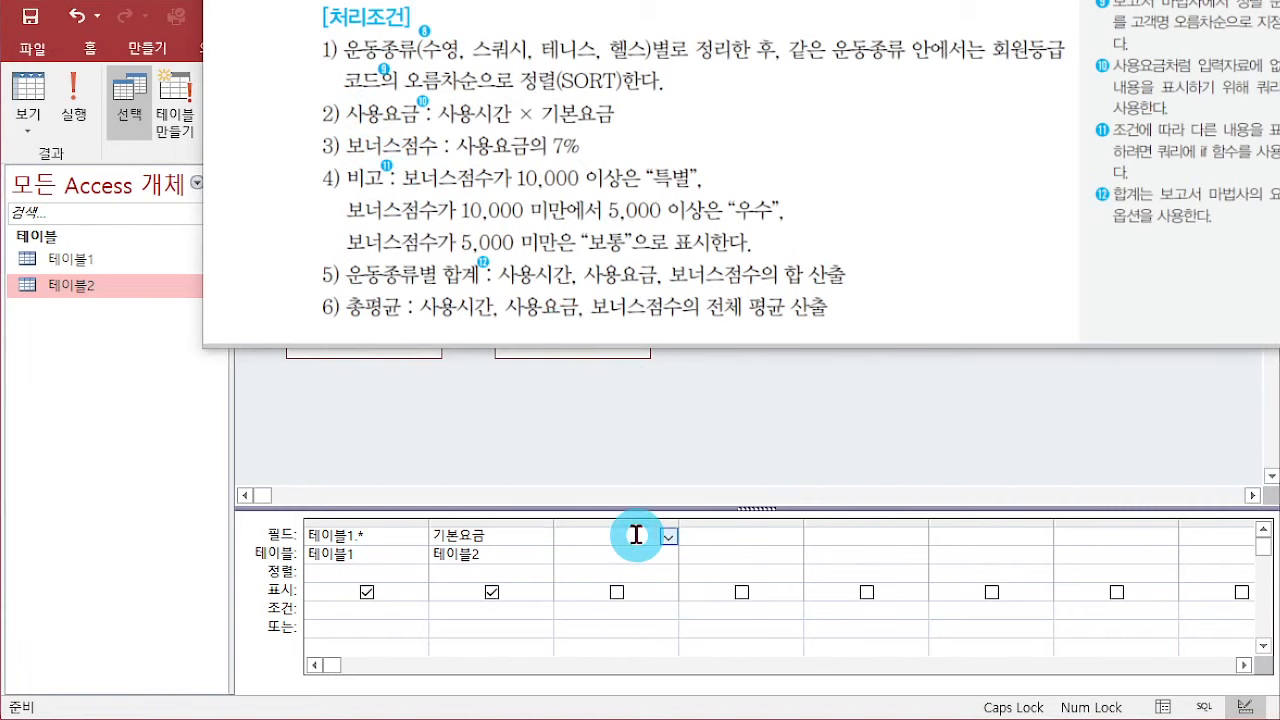
text(사용요금 :사용)
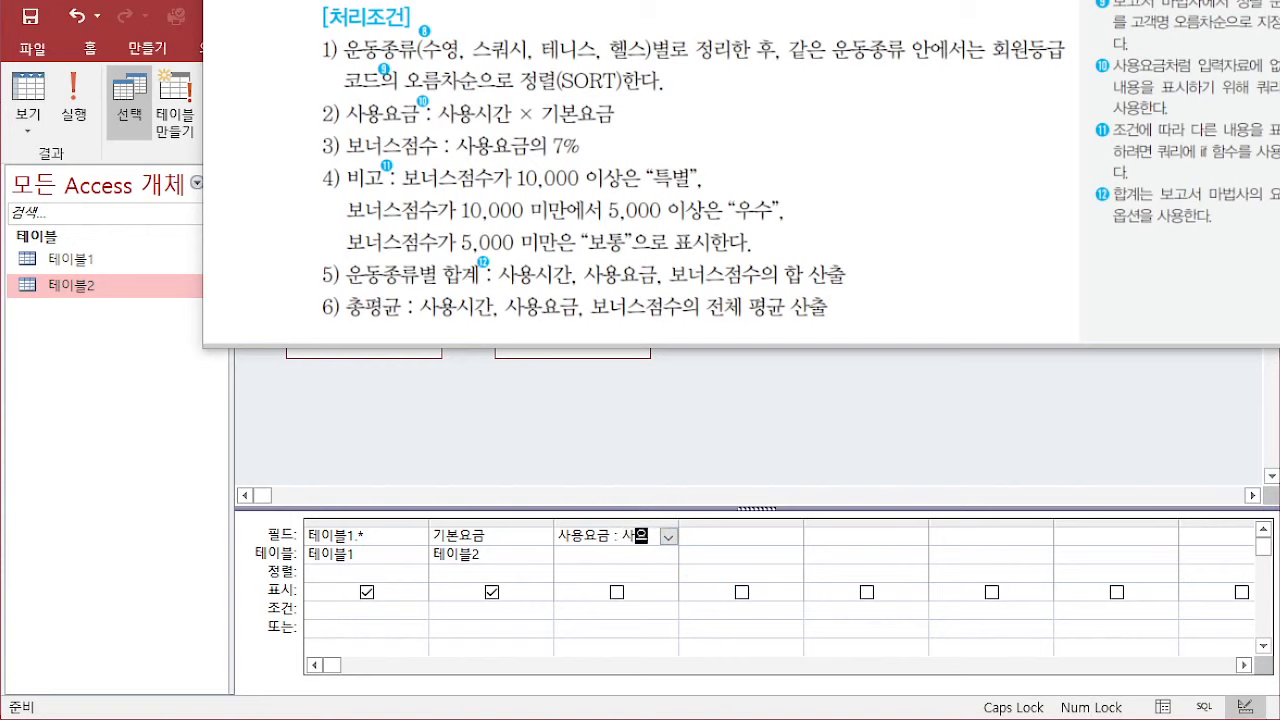
text(시간 *)
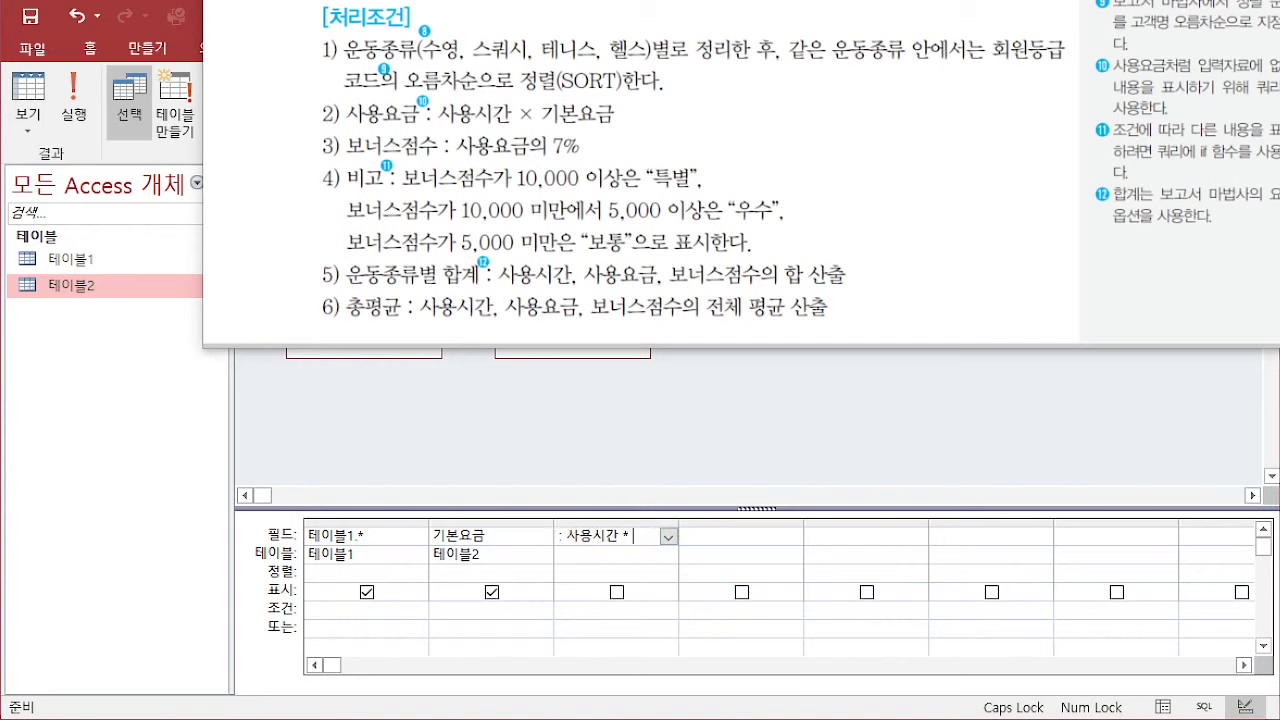
text(기본요금)
key(Return)
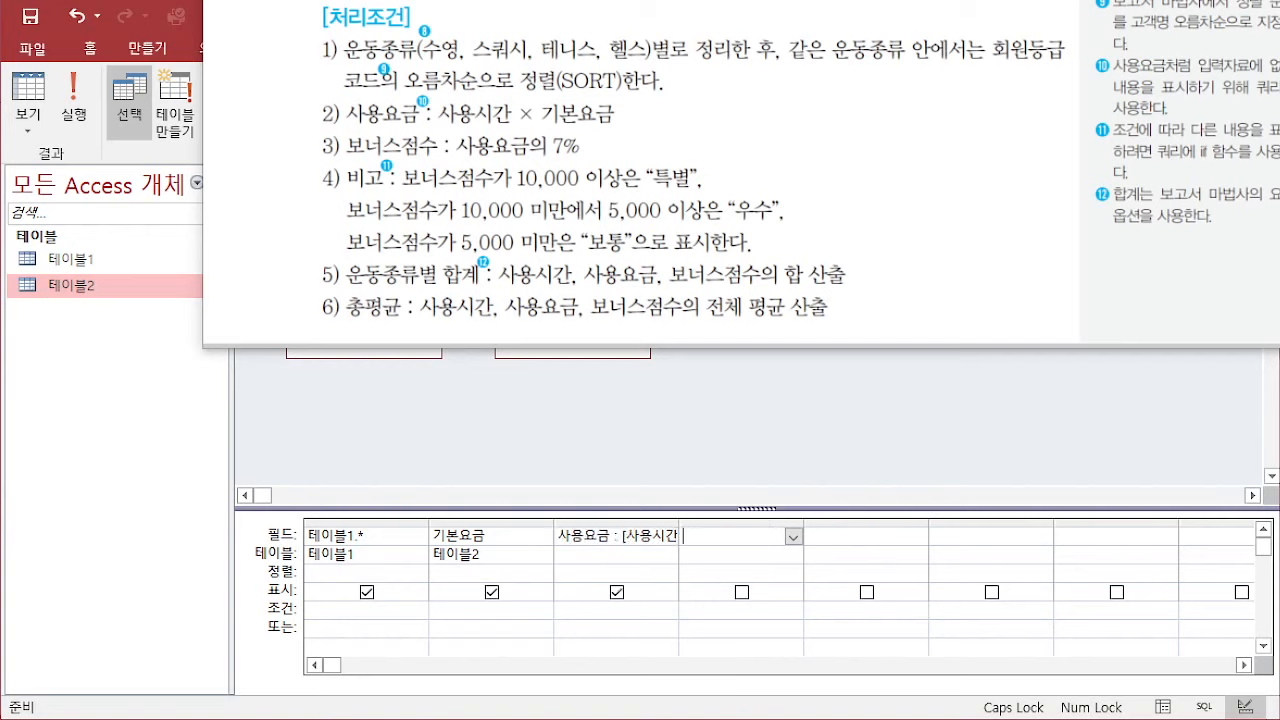
Step: Add the calculated field 보너스점수 : 사용요금 * 0.07 in the next query column
text(보너스점ㅅ)
text( : 사용ㅇ)
text(요금의)
text( * 0.07)
key(Return)
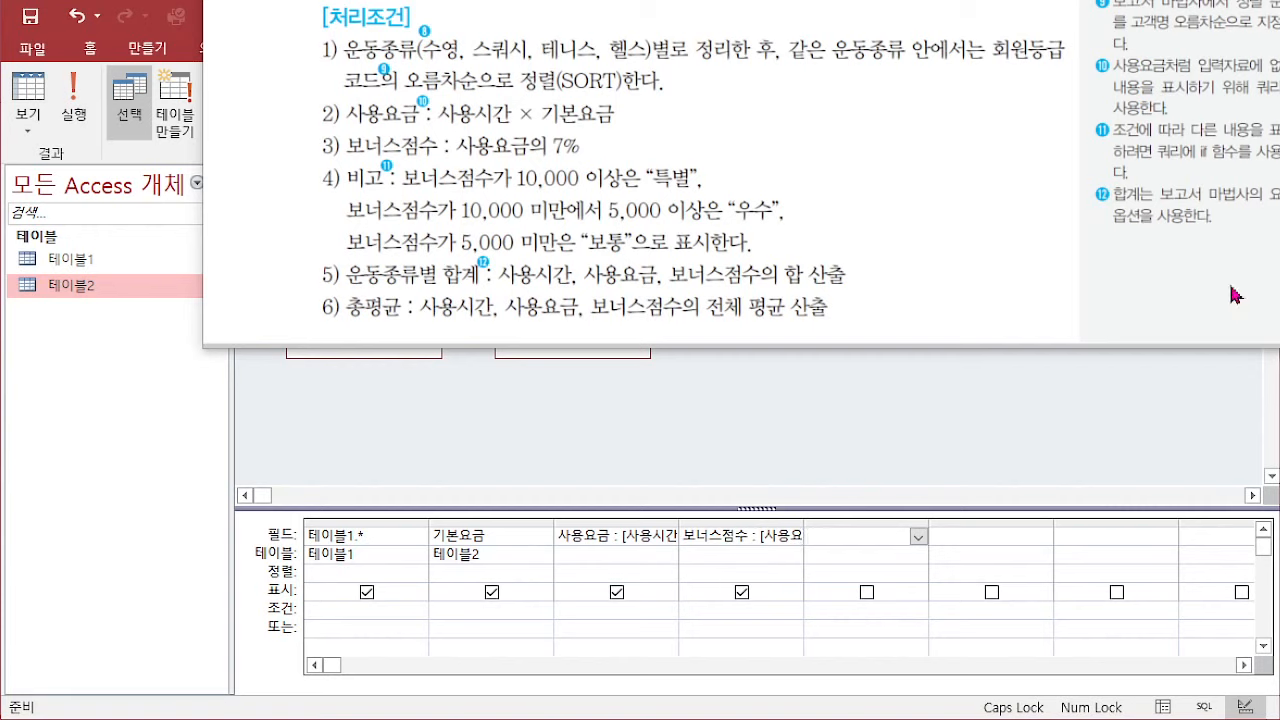
Step: Enlarge the query design grid and open the zoomed expression editor for the empty column after 보너스점수
right_click(855, 538)
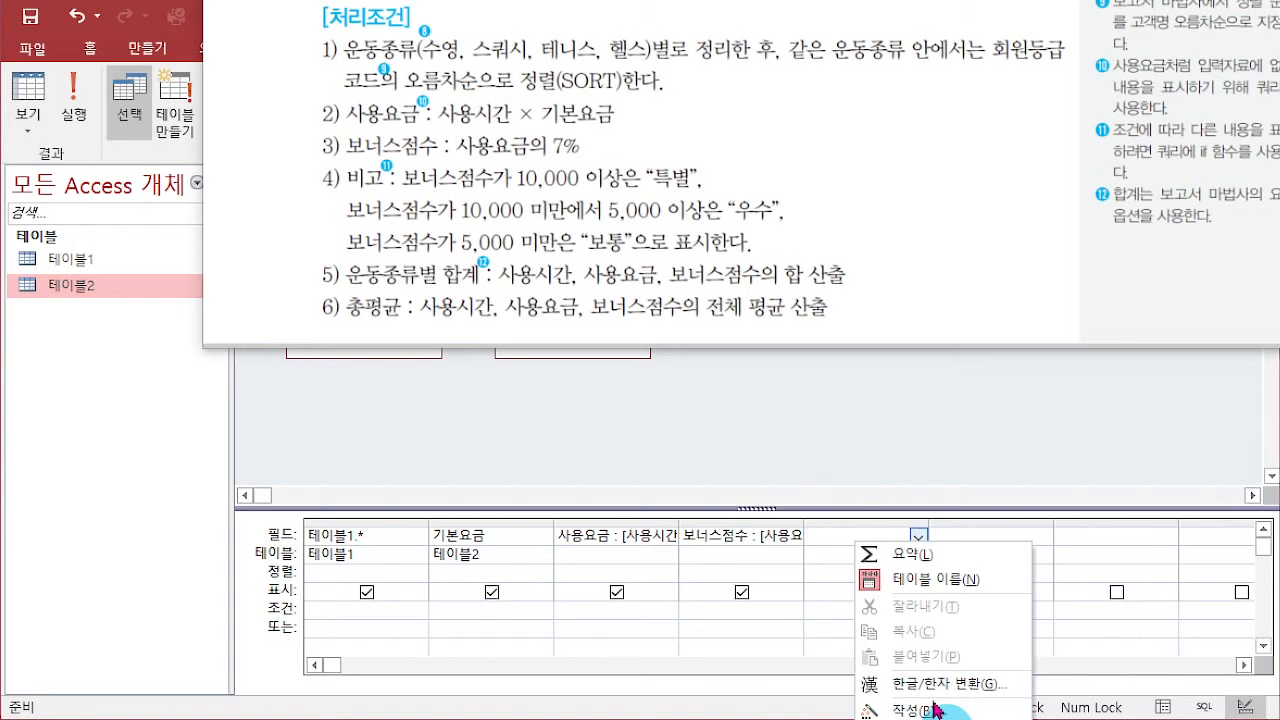
click(790, 465)
drag(828, 508, 830, 398)
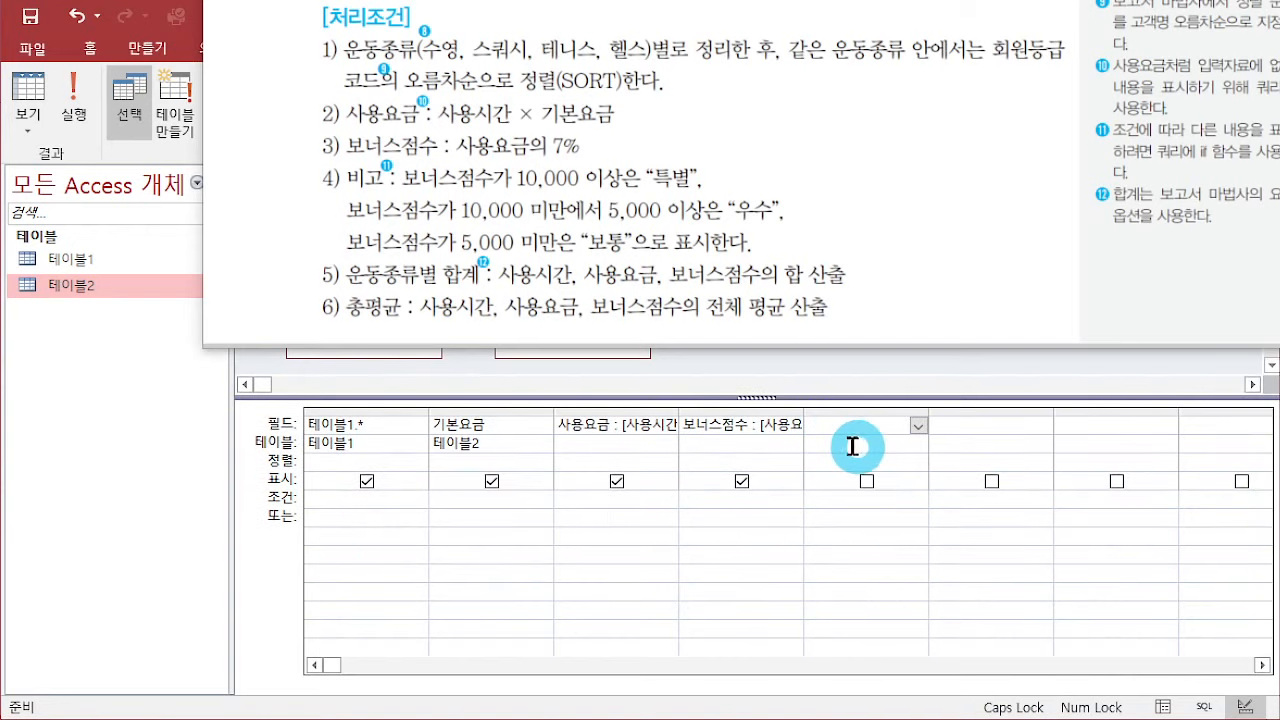
right_click(838, 416)
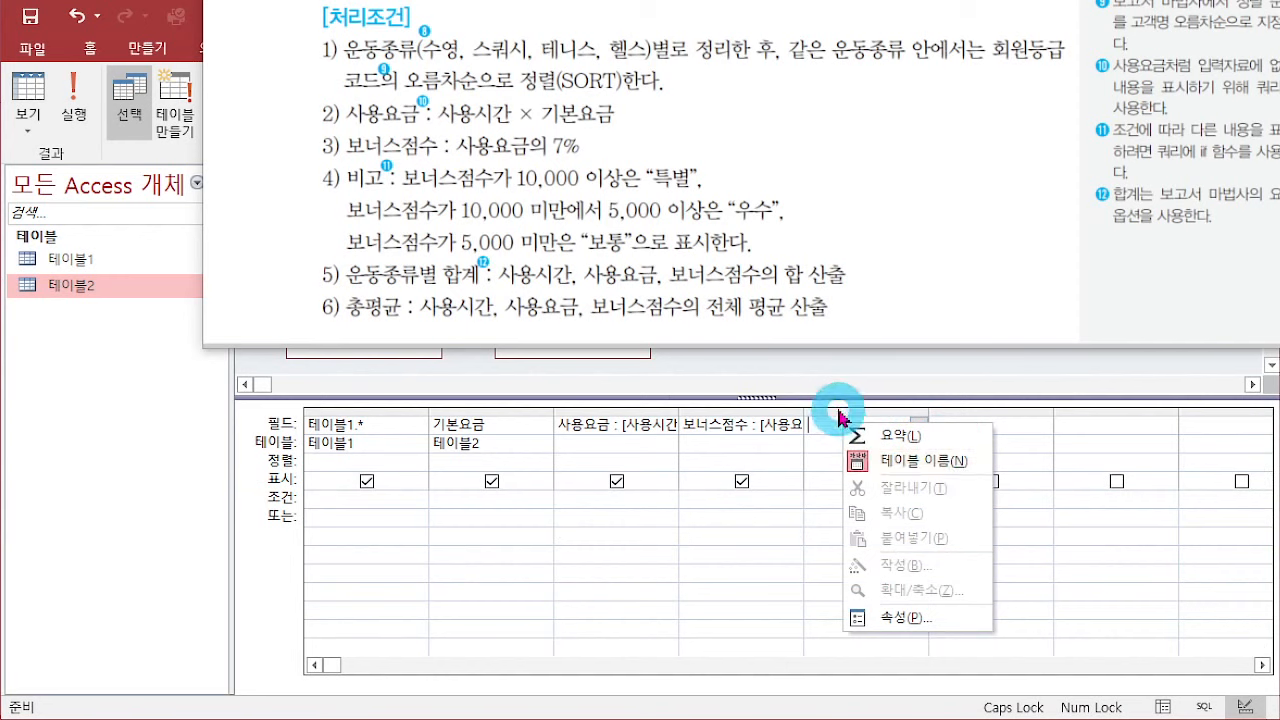
click(838, 416)
click(845, 424)
right_click(848, 424)
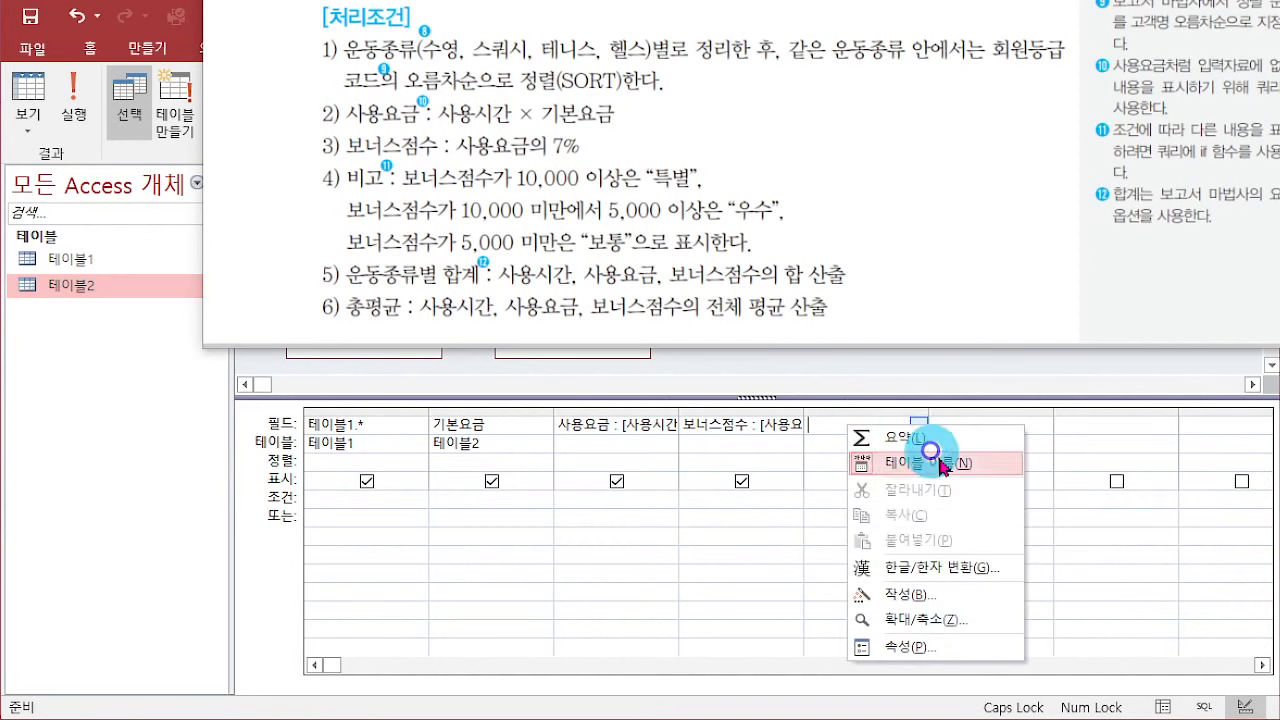
click(955, 617)
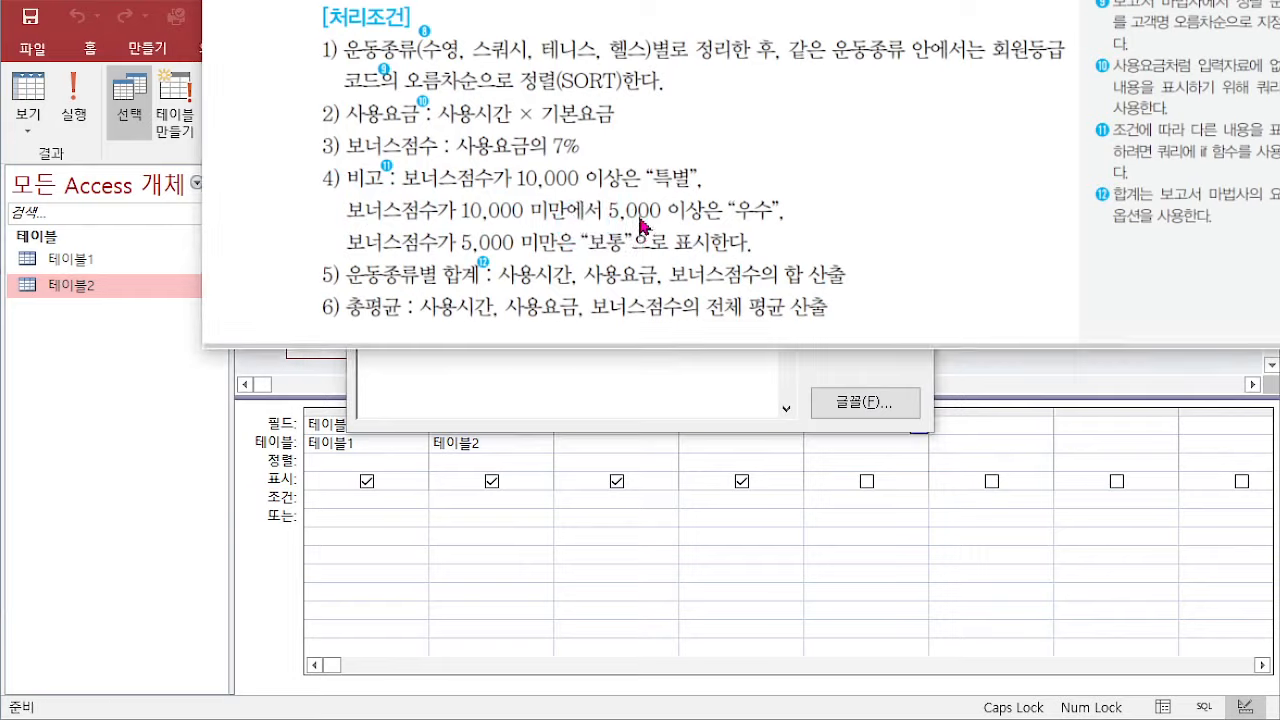
drag(640, 222, 683, 52)
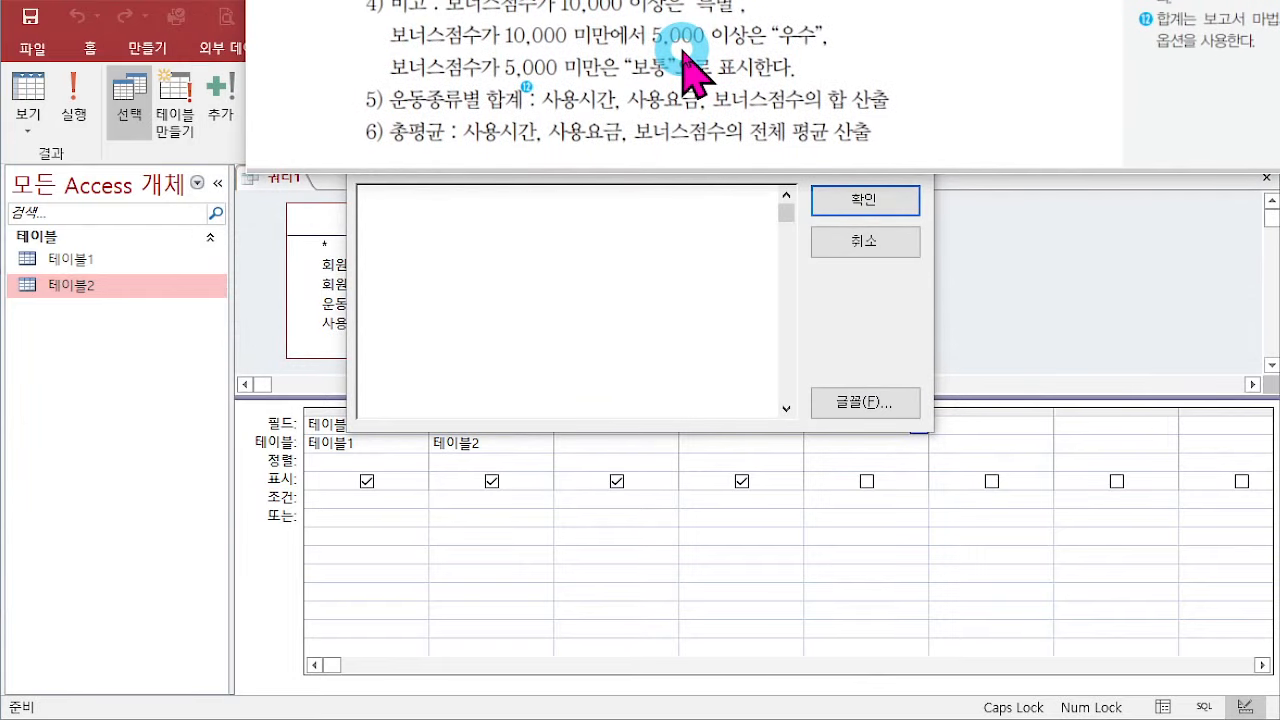
Step: Start the expression 비고 : IIF and set the expression editor's font size to 18
click(600, 309)
text(Q)
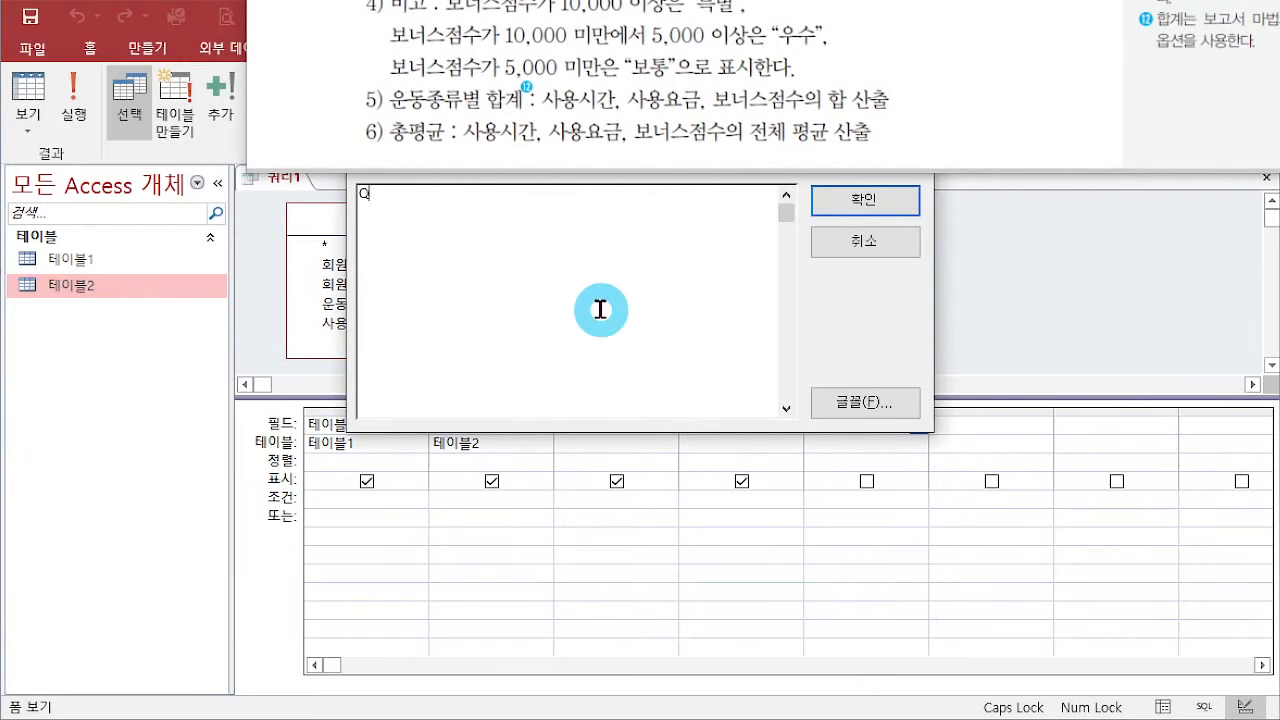
text(LRH)
text(고 : IIF)
click(864, 402)
click(772, 455)
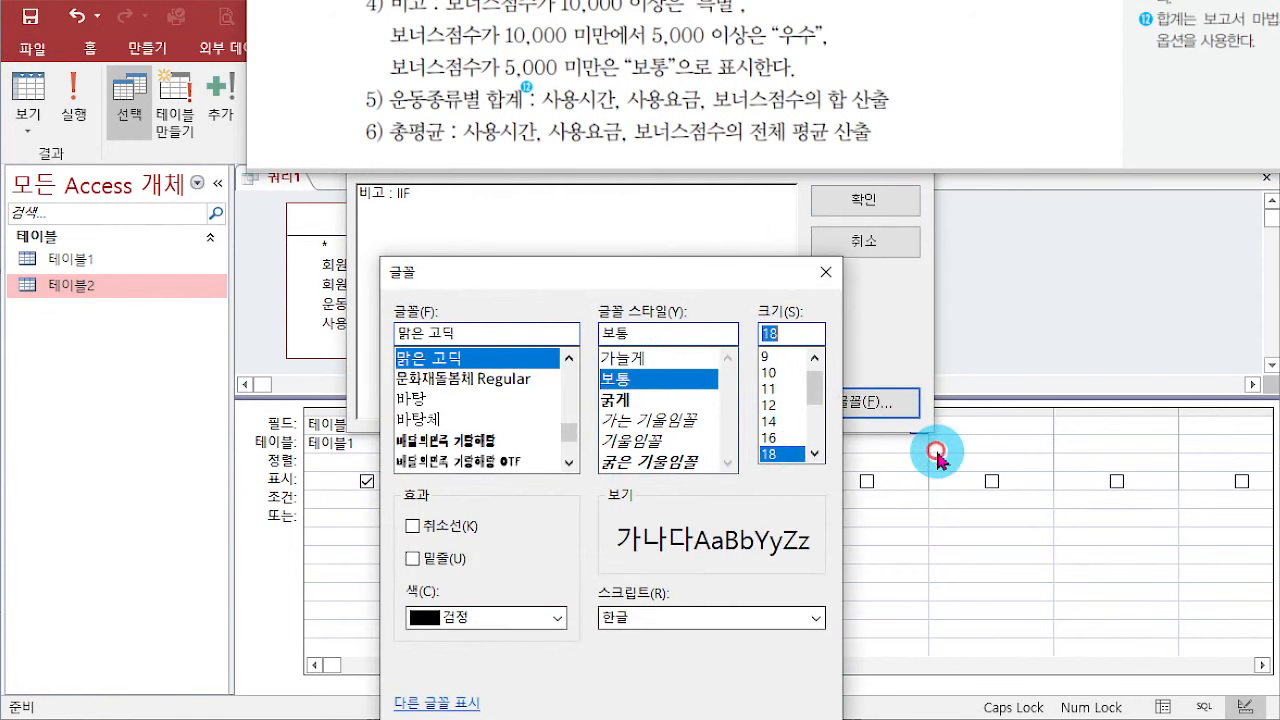
key(Return)
Step: Continue the 비고 expression after IIF with (보너스점수 >=10000,"특별", as its first condition and result
click(561, 248)
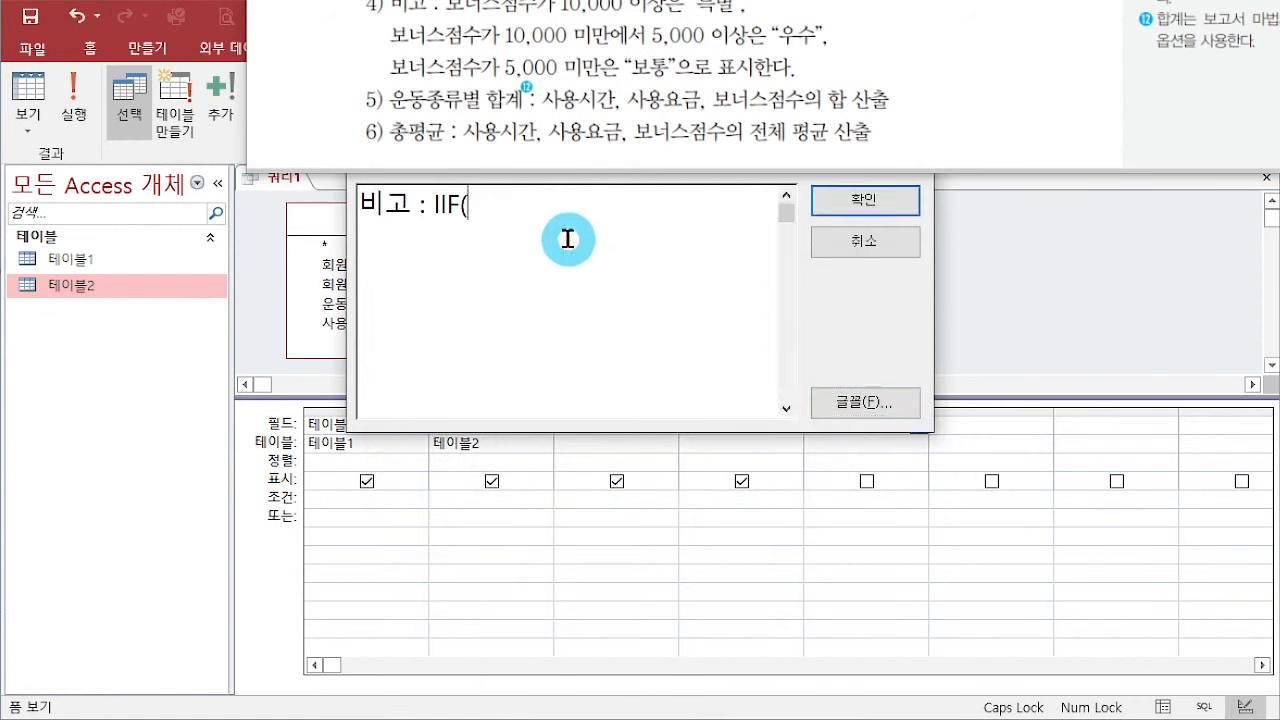
text(보너스)
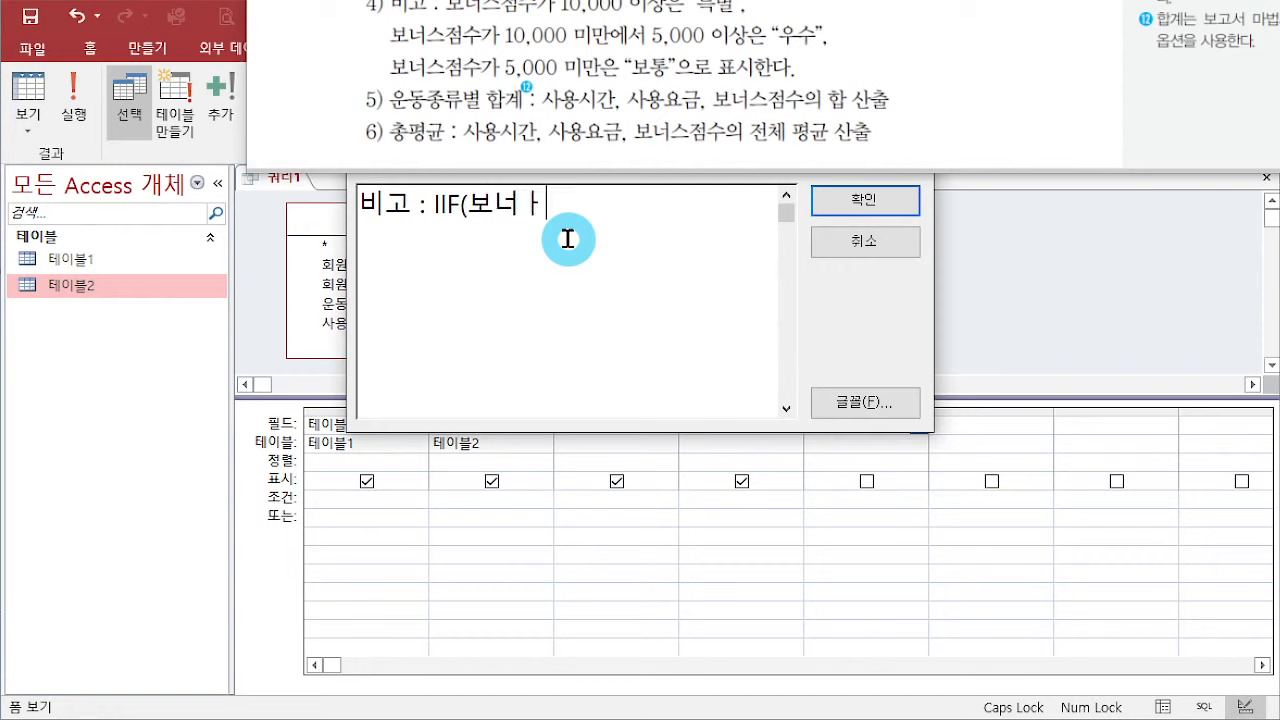
text(점수)
text(>=)
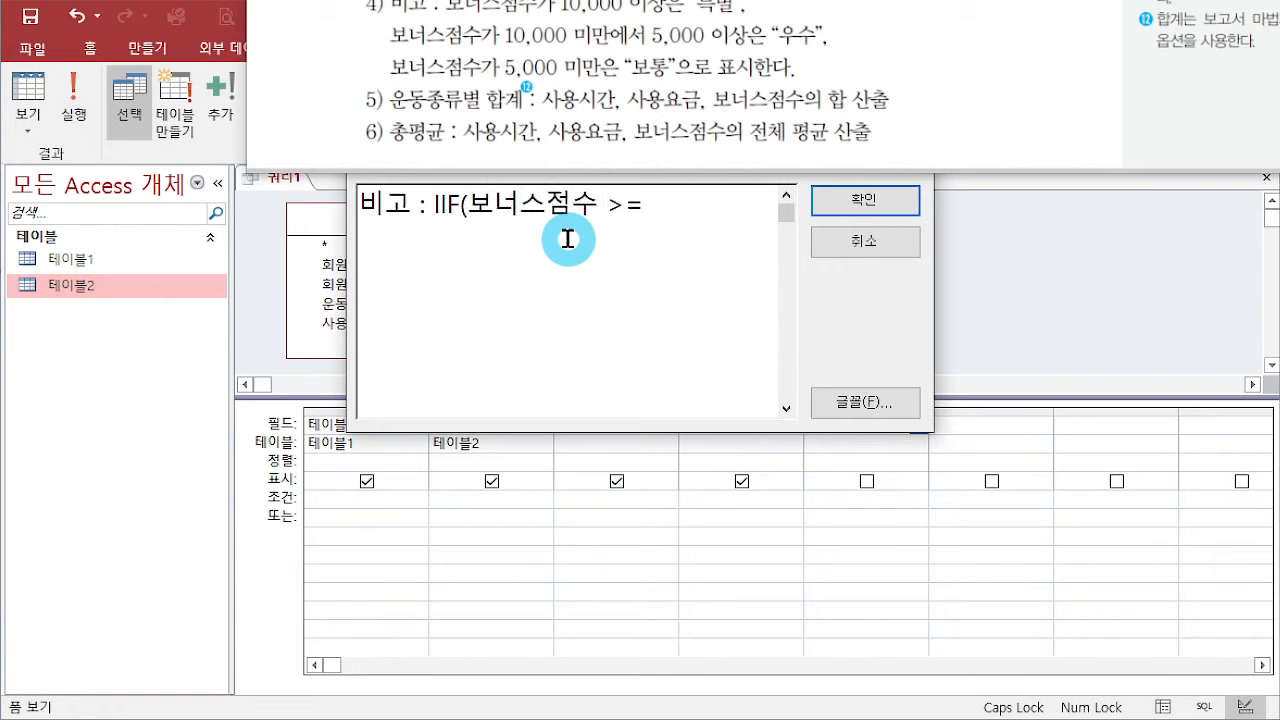
text(10000,.)
key(BackSpace)
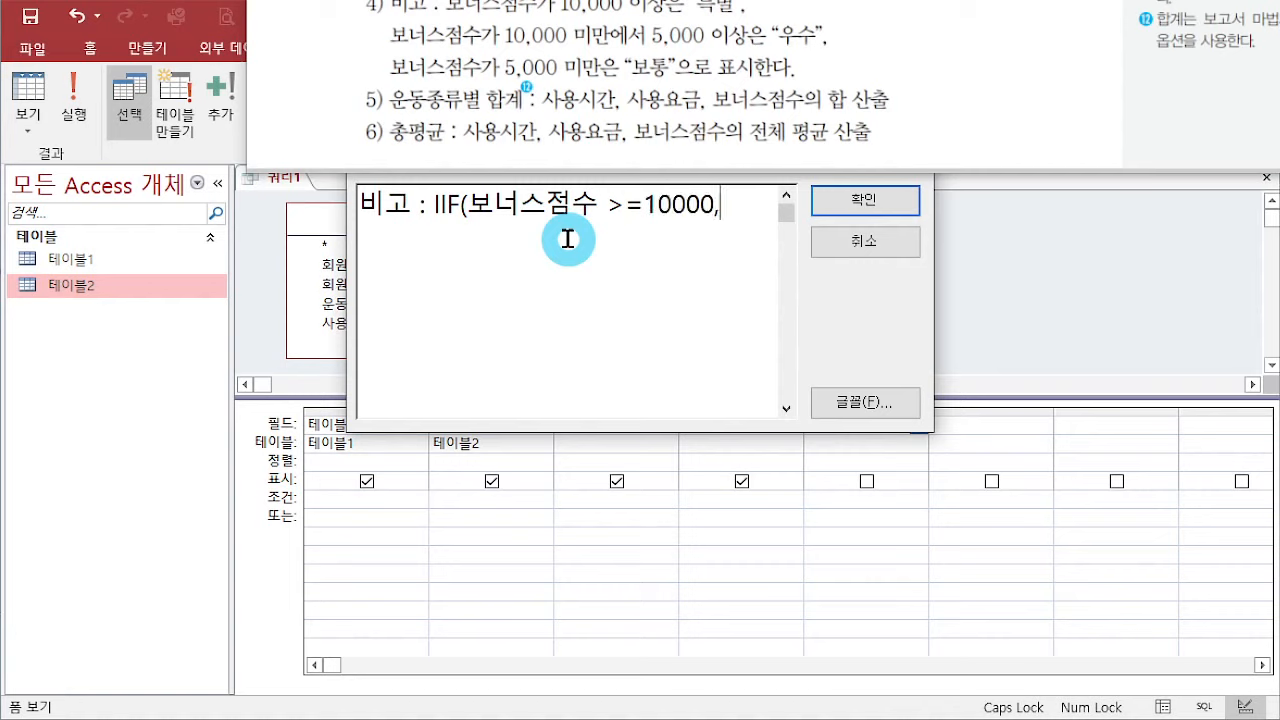
text("특벼ㄹ")
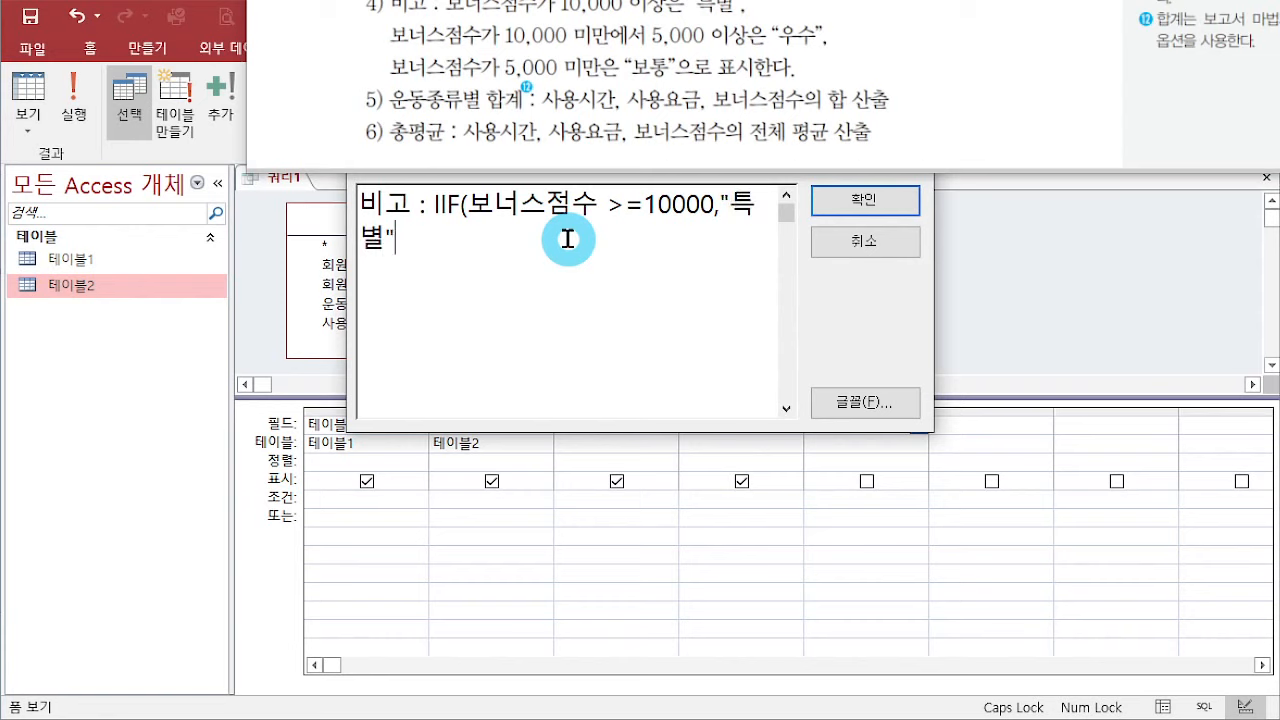
text(,)
Step: Select the IIF(보너스점수 >=10000,"특별", part of the 비고 expression for reuse in the nested condition
key(shift+Left)
key(shift+Left)
key(shift+Left)
key(shift+Left)
key(shift+Left)
key(shift+Left)
key(shift+Left)
key(shift+Left)
key(shift+Left)
key(shift+Left)
key(shift+Left)
key(shift+Left)
key(shift+Left)
key(shift+Left)
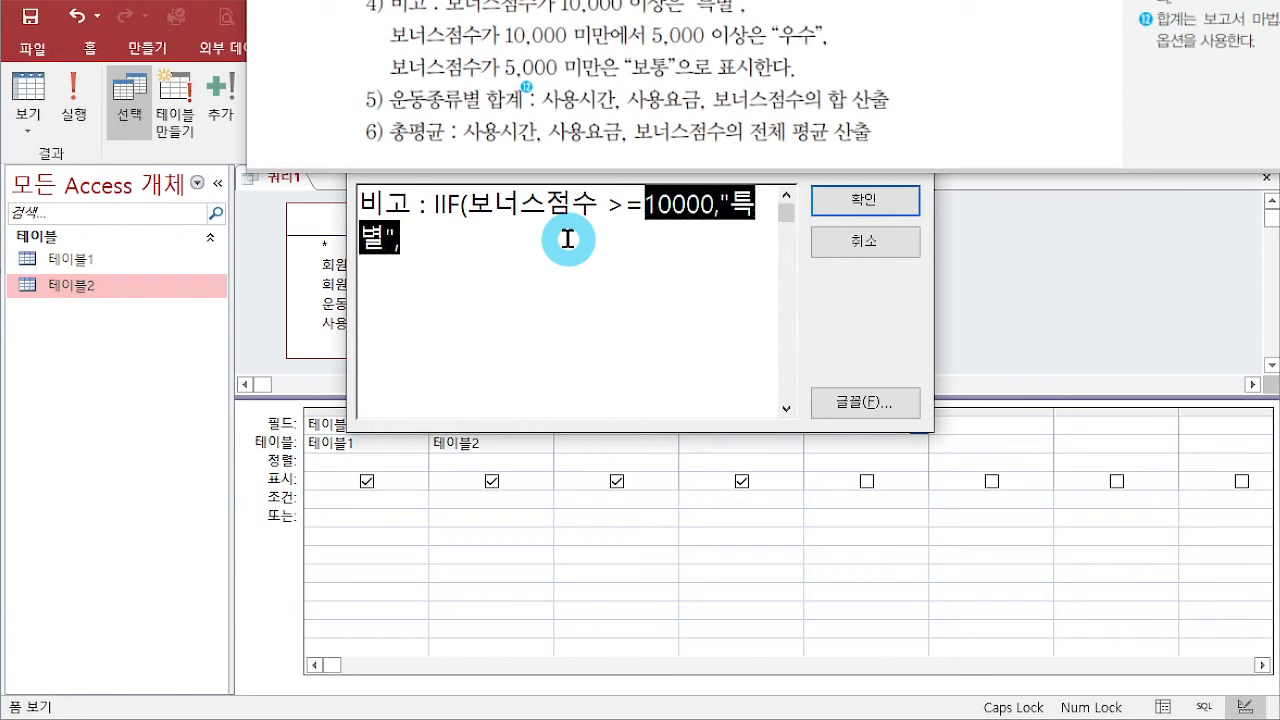
key(shift+Left)
key(shift+Left)
key(shift+Left)
key(shift+Left)
key(shift+Left)
key(shift+Left)
key(shift+Left)
key(shift+Left)
key(shift+Left)
key(shift+Left)
key(shift+Left)
key(shift+Right)
key(shift+Right)
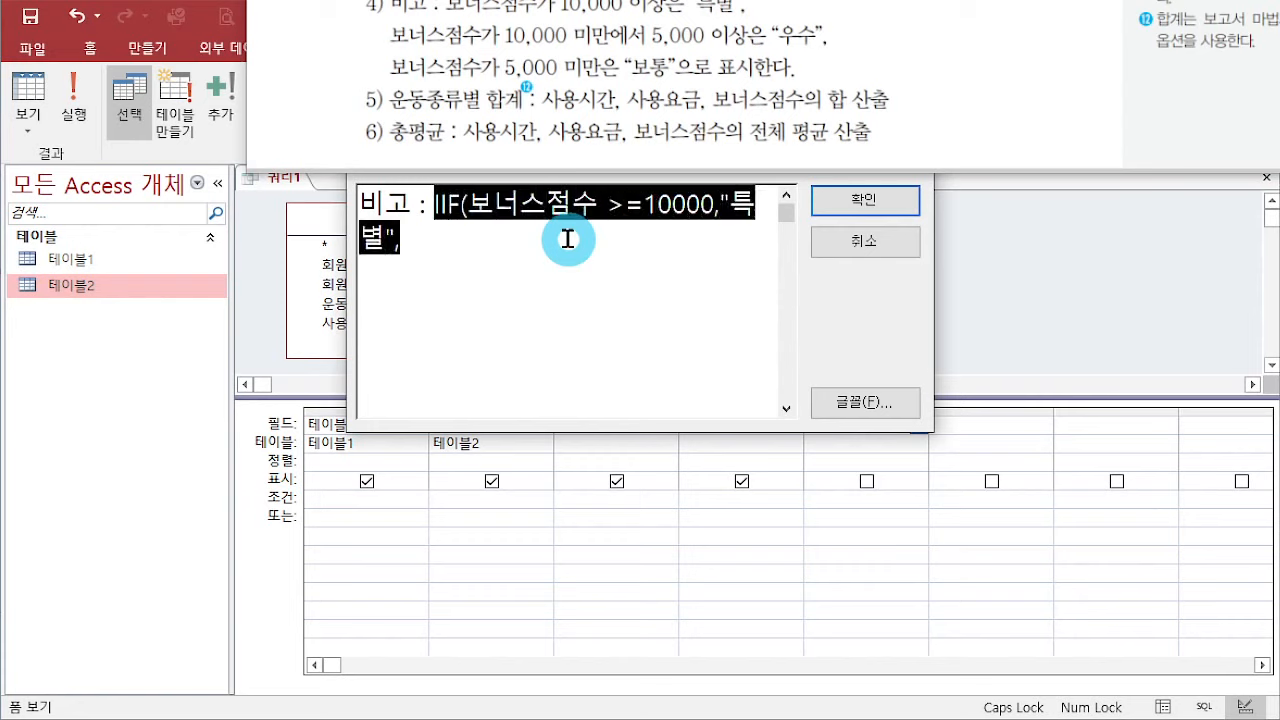
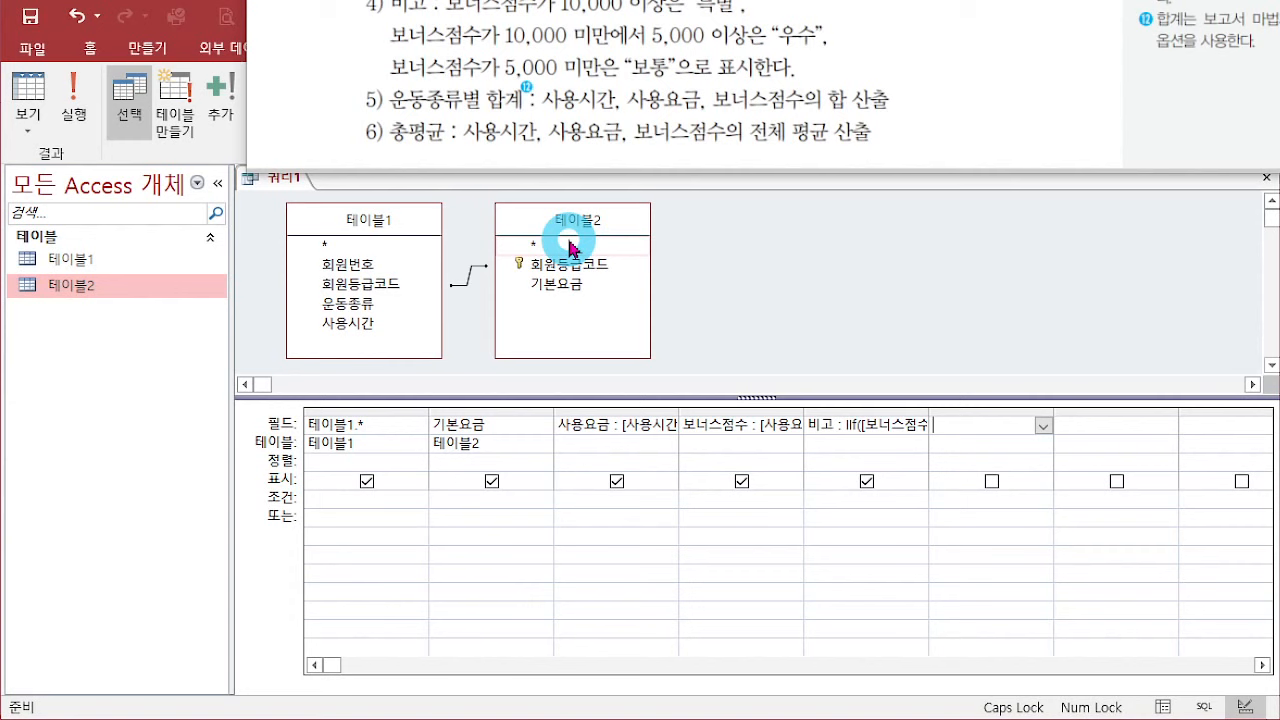
Step: Close the query with the calculated fields and save it as 쿼리1
click(1134, 270)
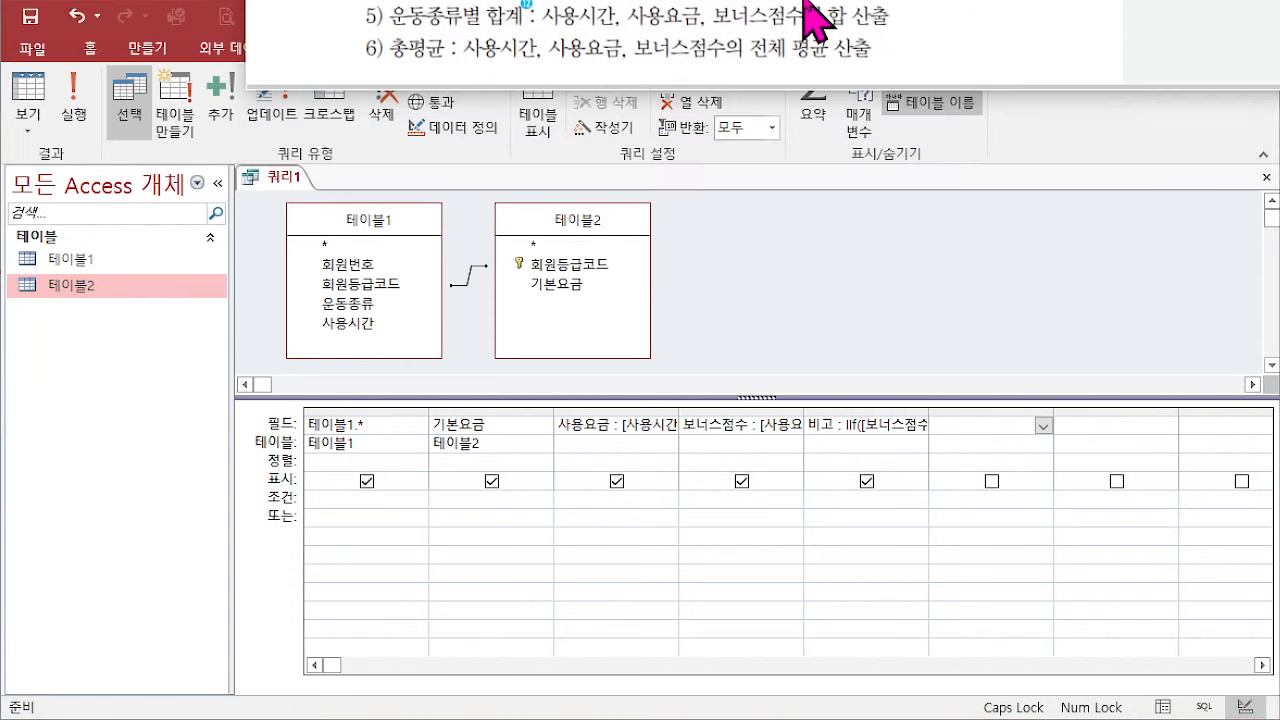
click(1266, 177)
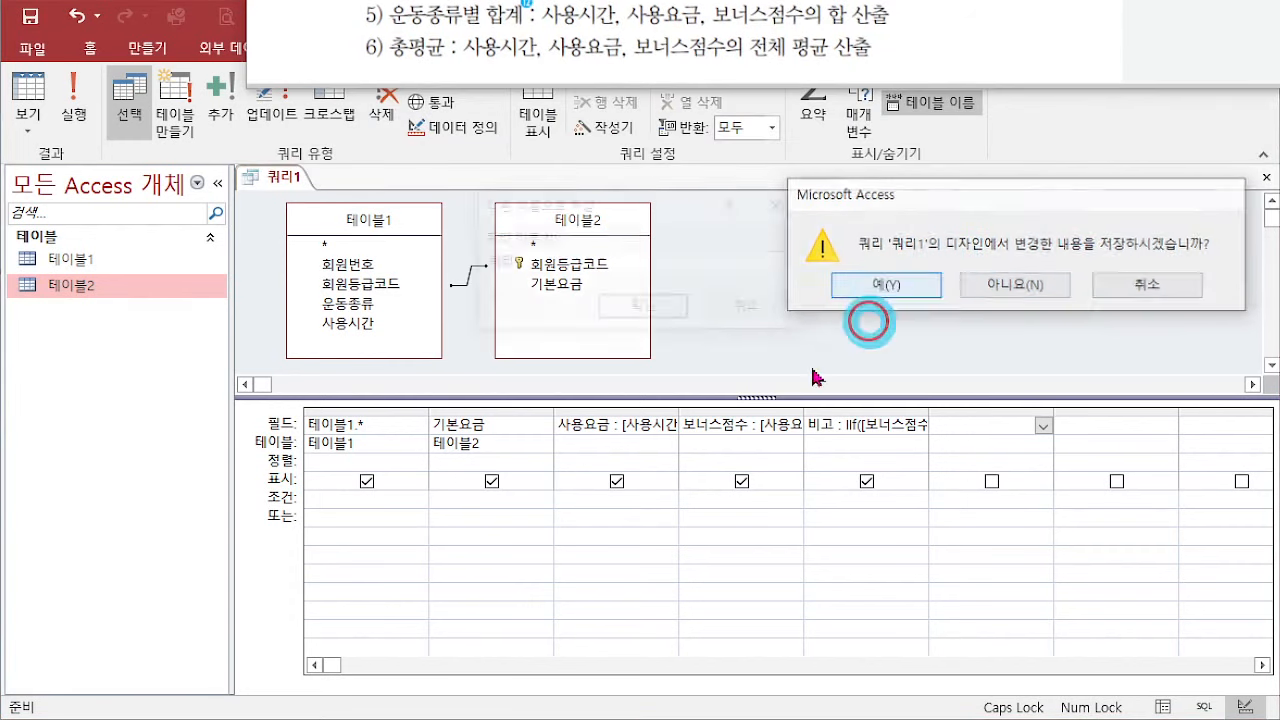
click(872, 286)
click(634, 306)
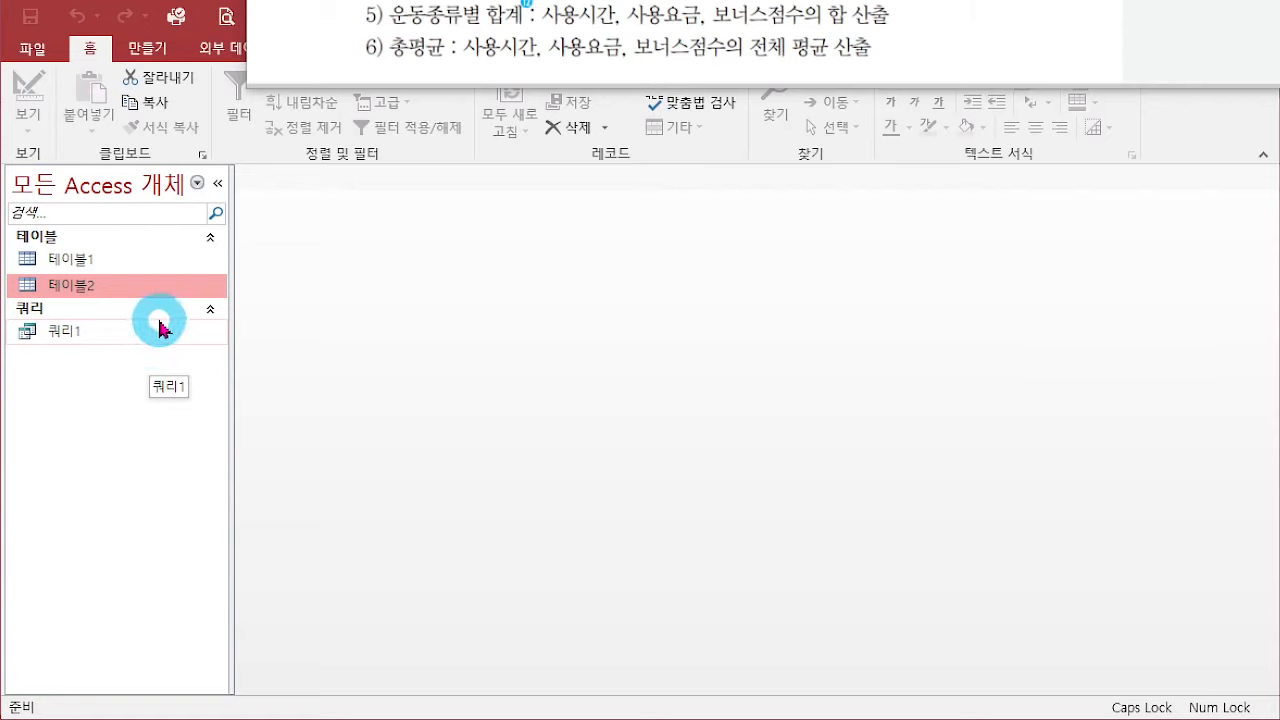
click(108, 267)
click(113, 291)
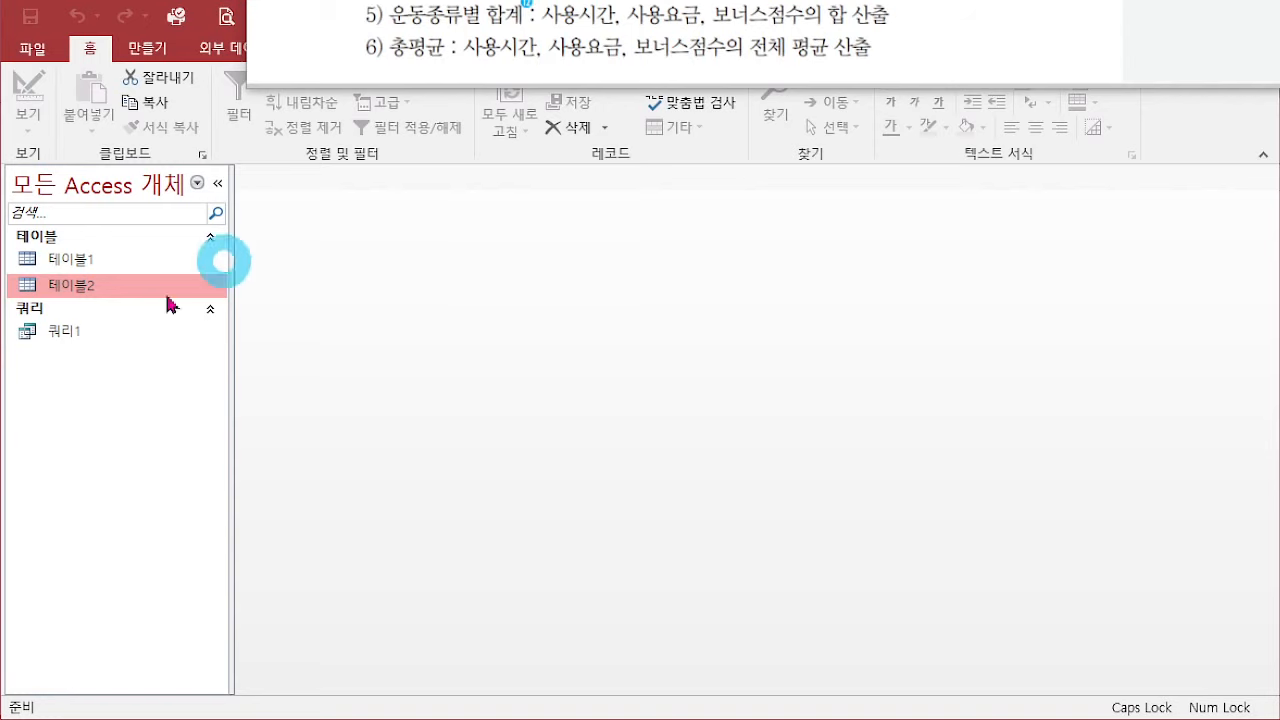
click(118, 335)
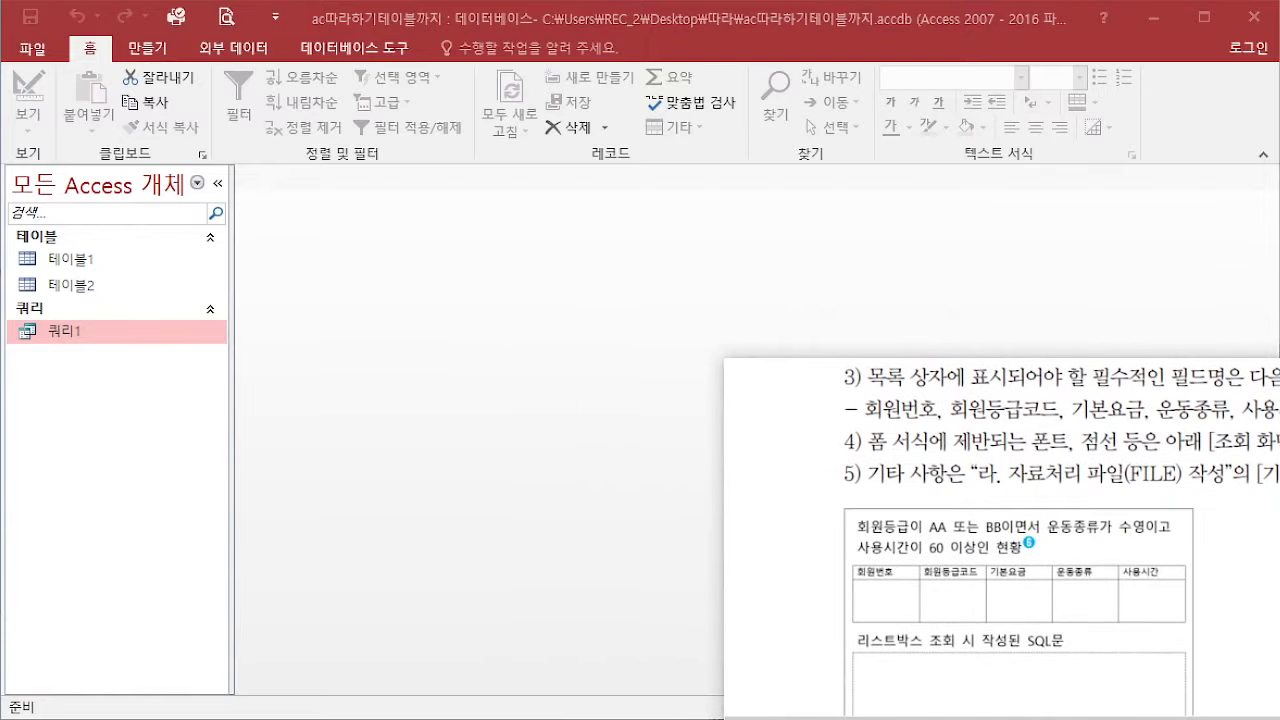
Step: Create a second query in Design view that contains 테이블1 and 테이블2
click(145, 48)
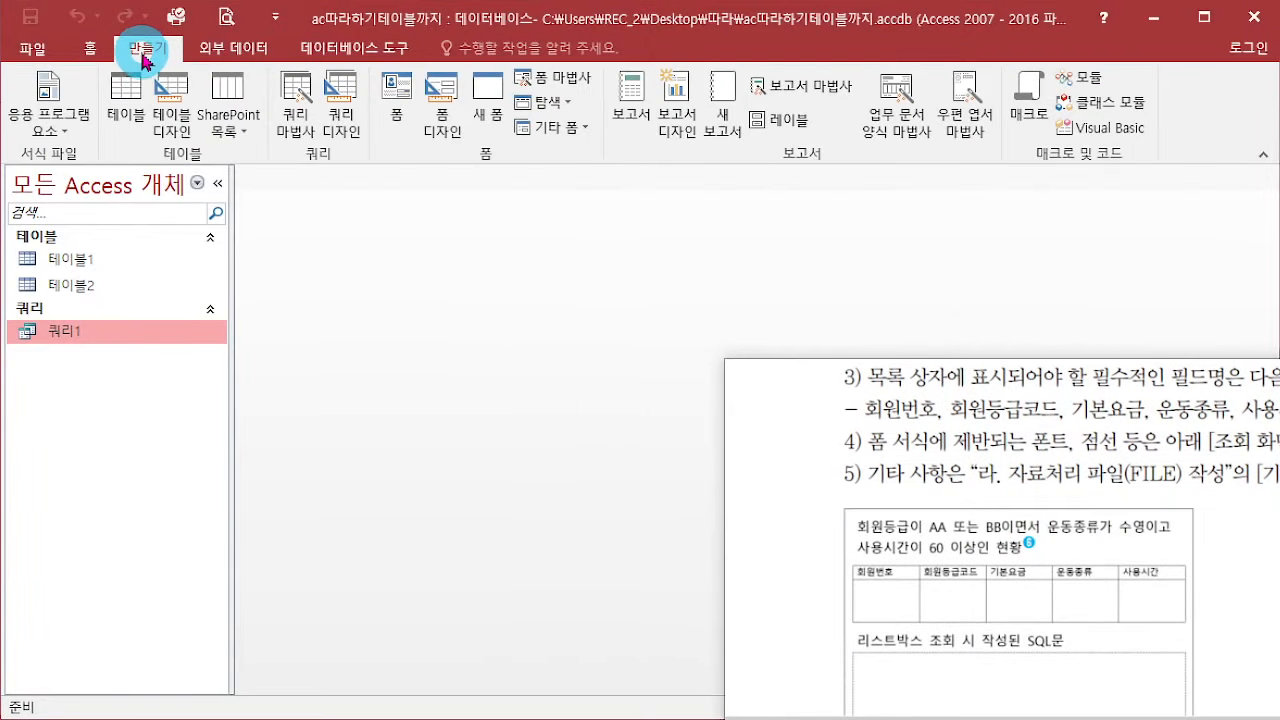
click(341, 128)
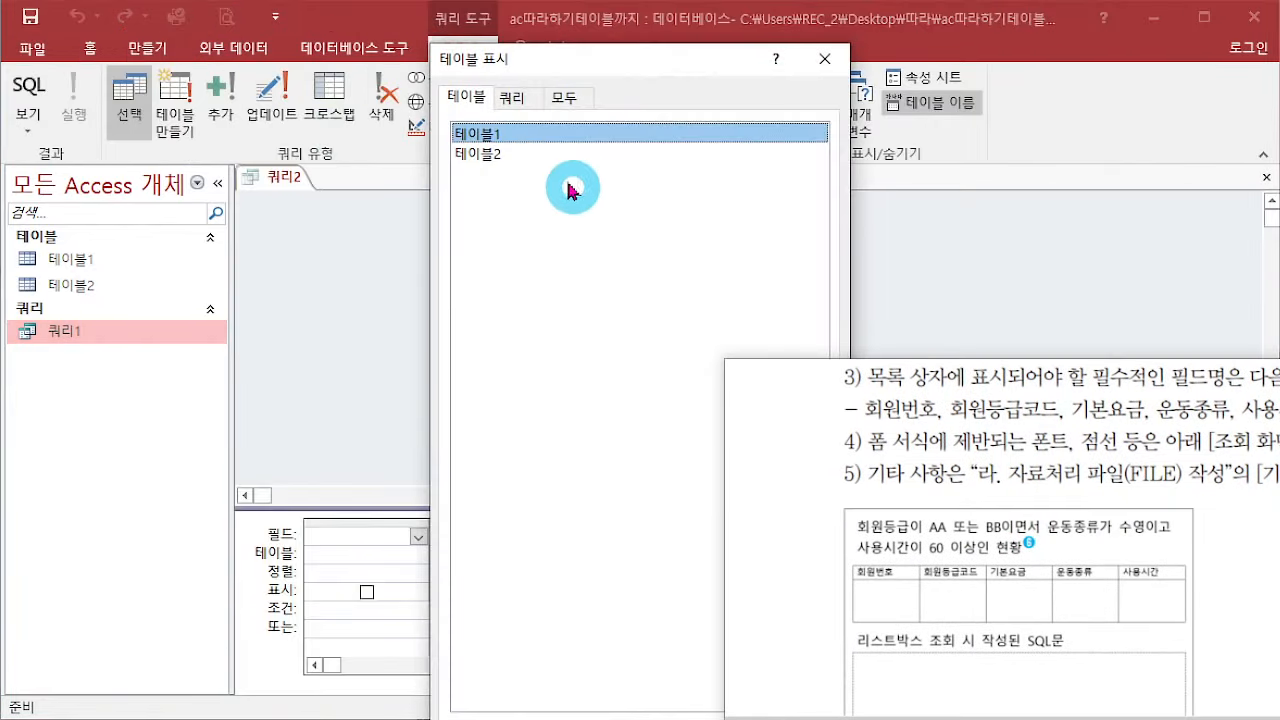
double_click(490, 140)
click(586, 150)
click(825, 60)
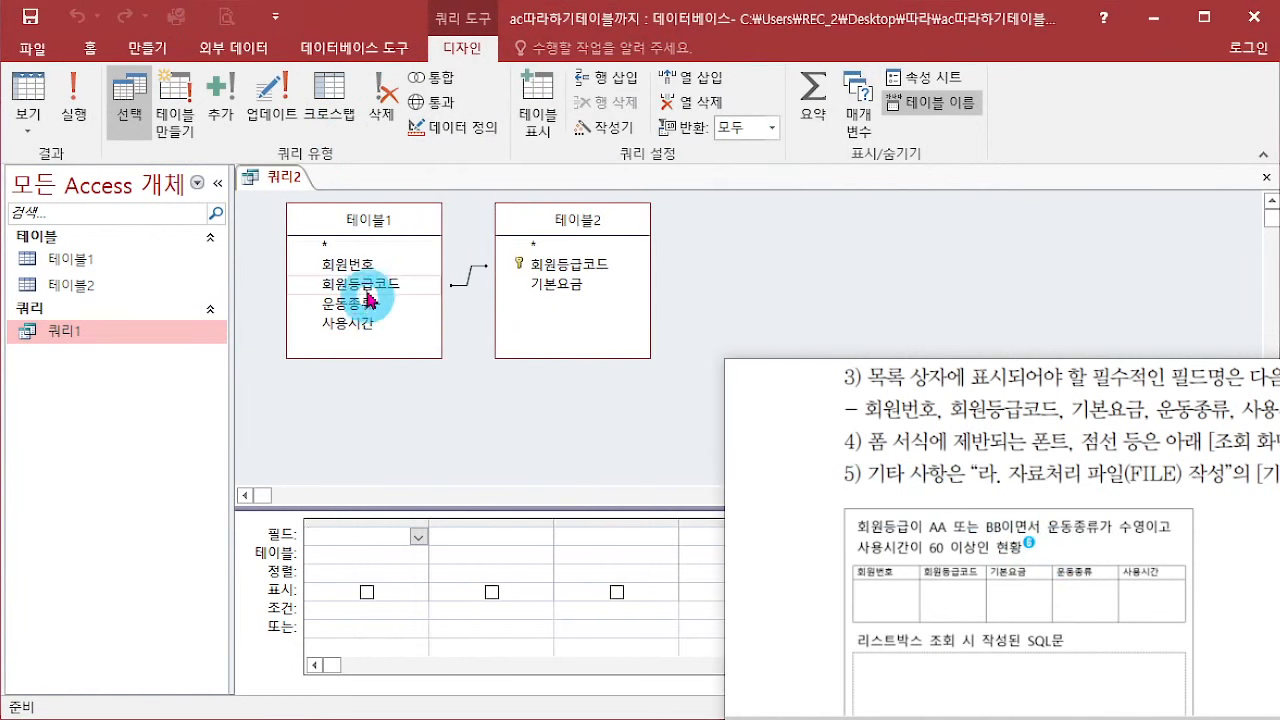
Step: Add the fields 회원번호, 회원등급코드, 기본요금, 운동종류 and 사용시간 to the query grid in that order
click(349, 268)
double_click(349, 270)
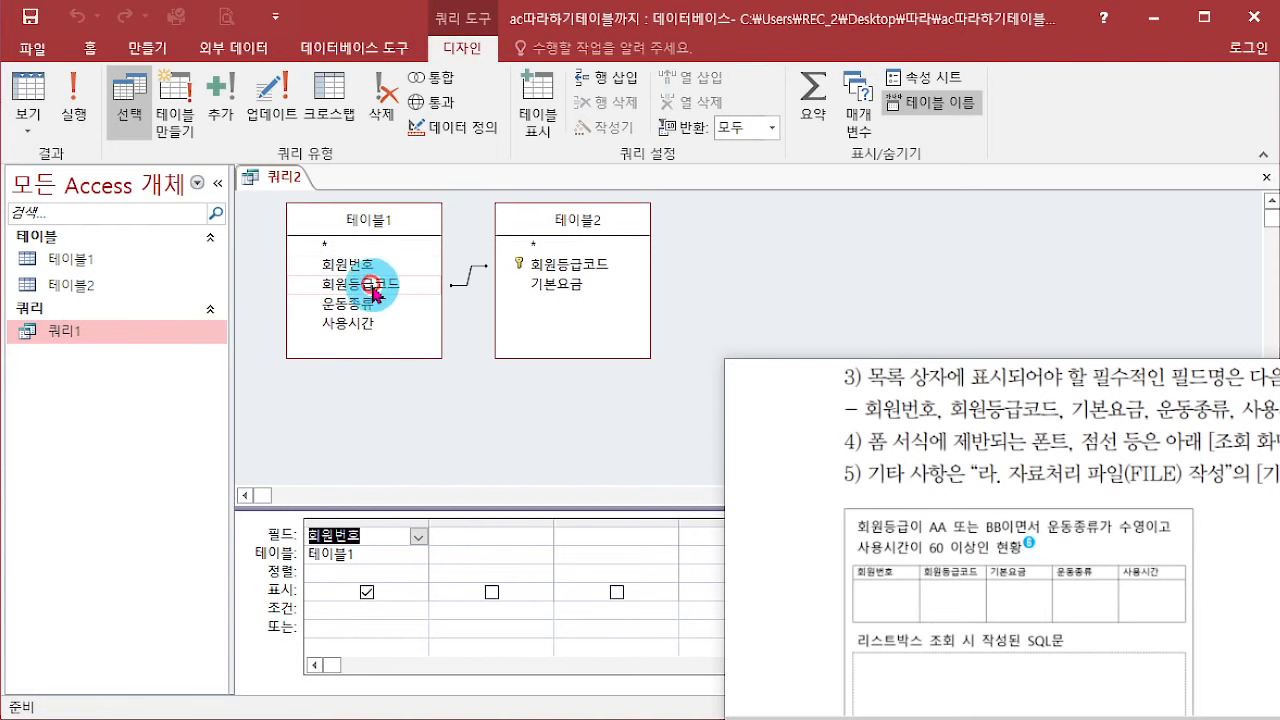
click(375, 290)
double_click(375, 290)
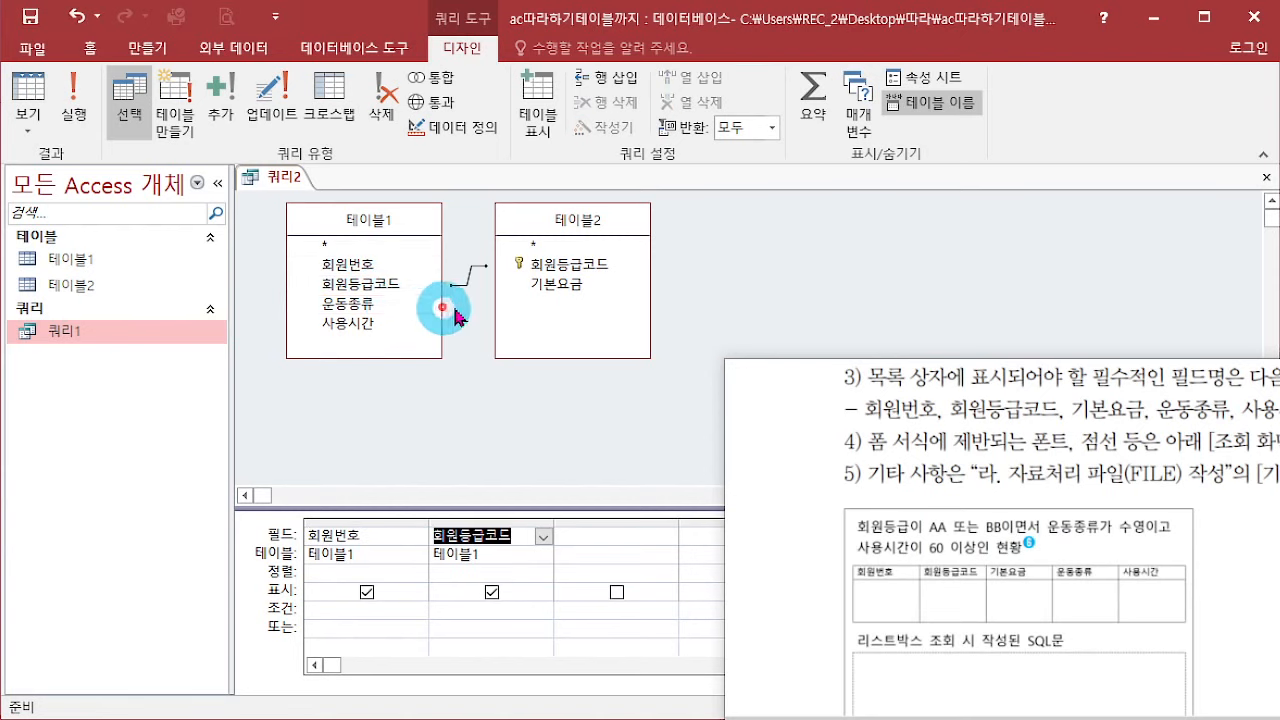
double_click(530, 284)
click(365, 322)
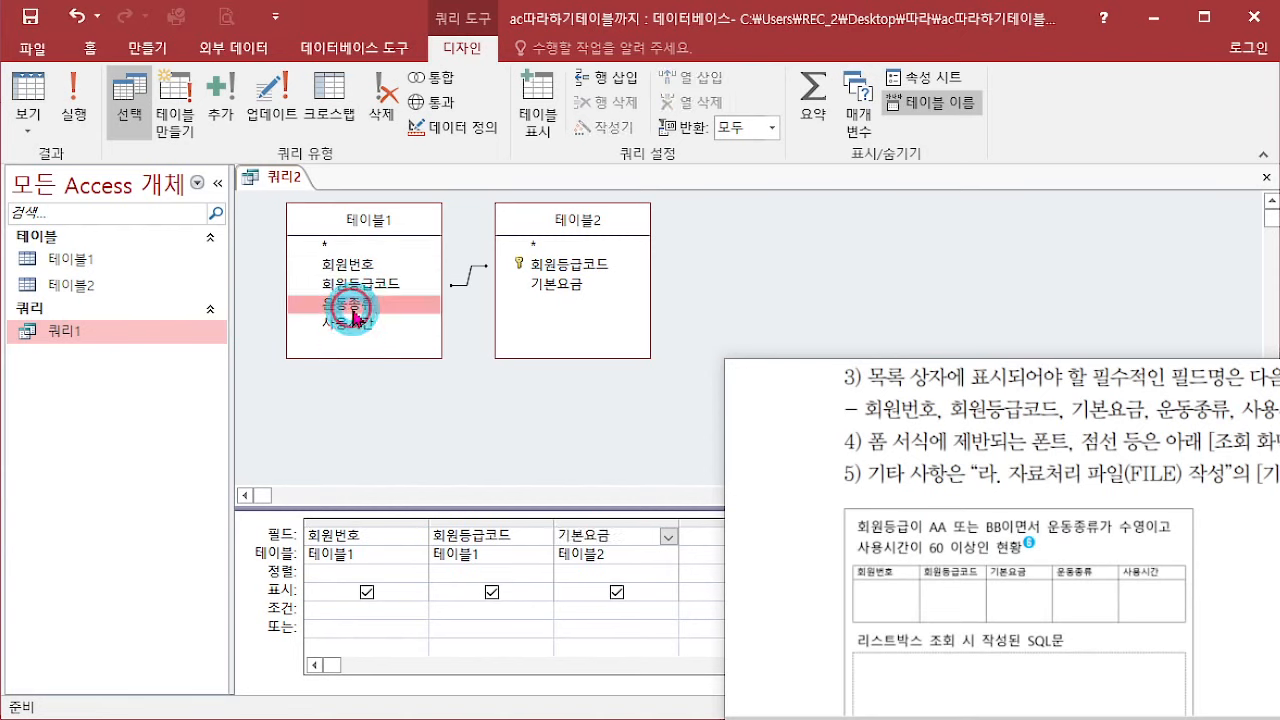
double_click(350, 304)
click(563, 540)
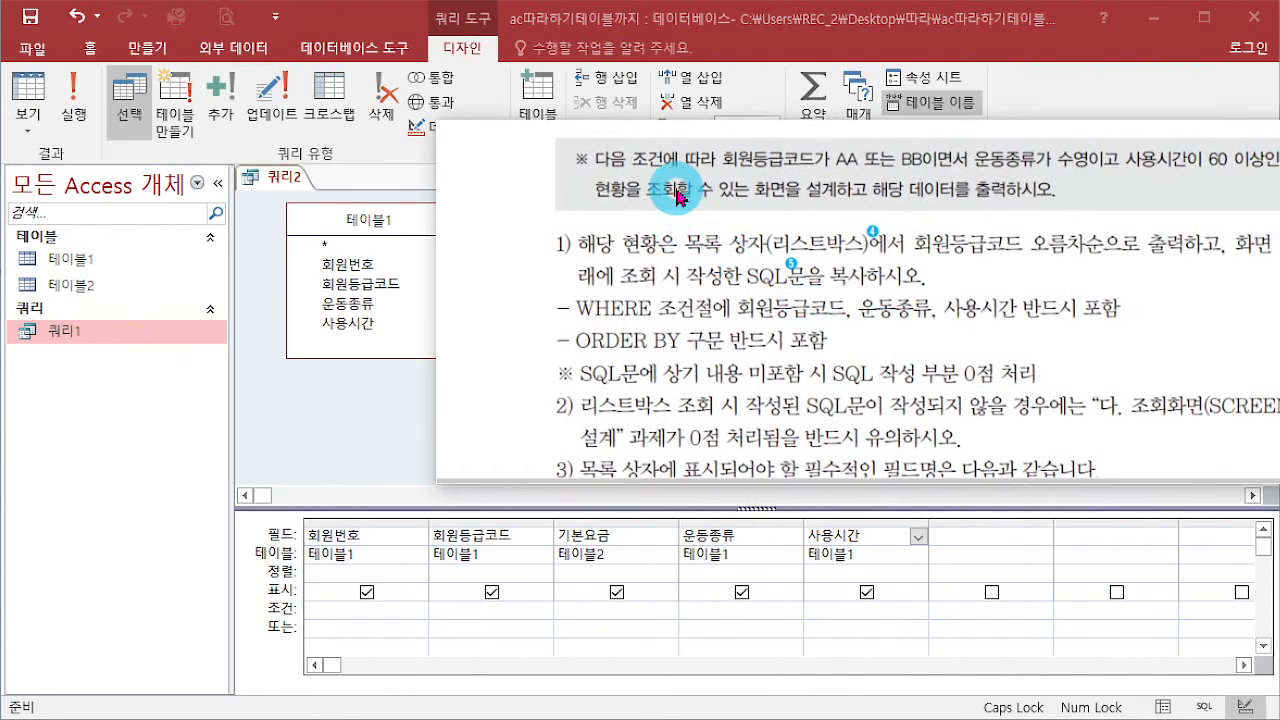
Step: Set the criteria of the 회원등급코드 field to "AA" Or "BB"
click(366, 591)
click(509, 614)
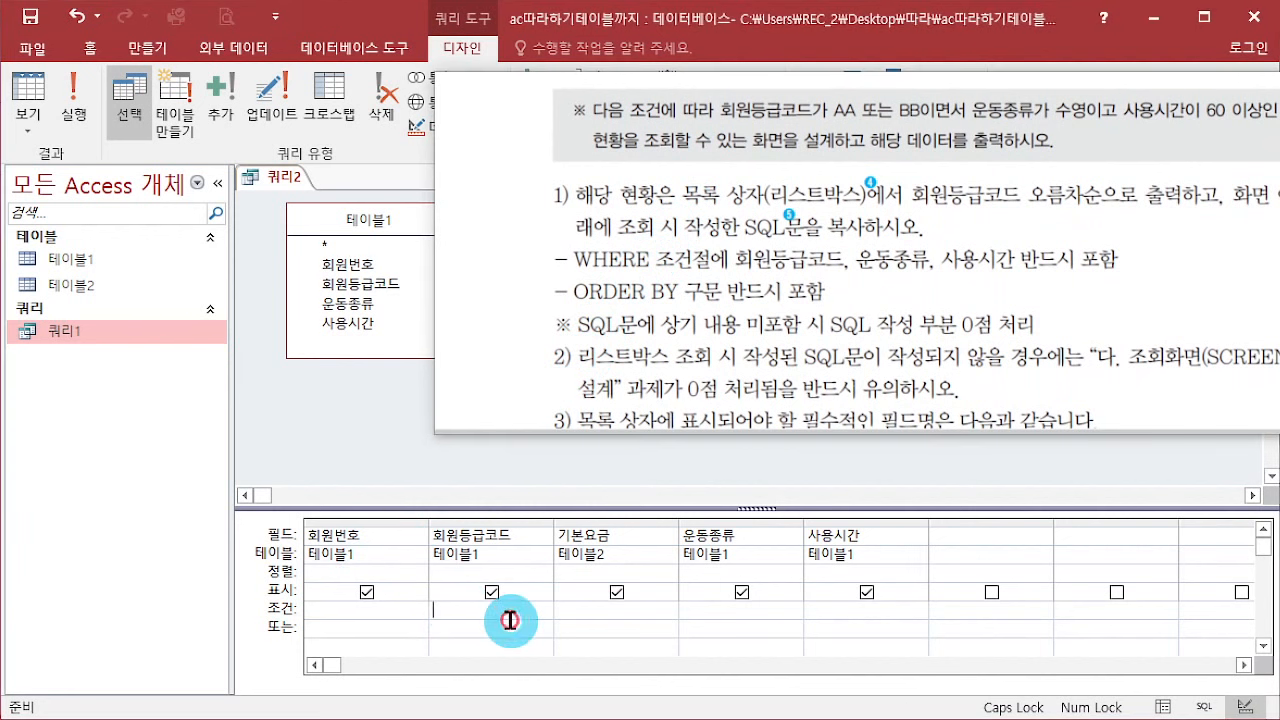
text(a)
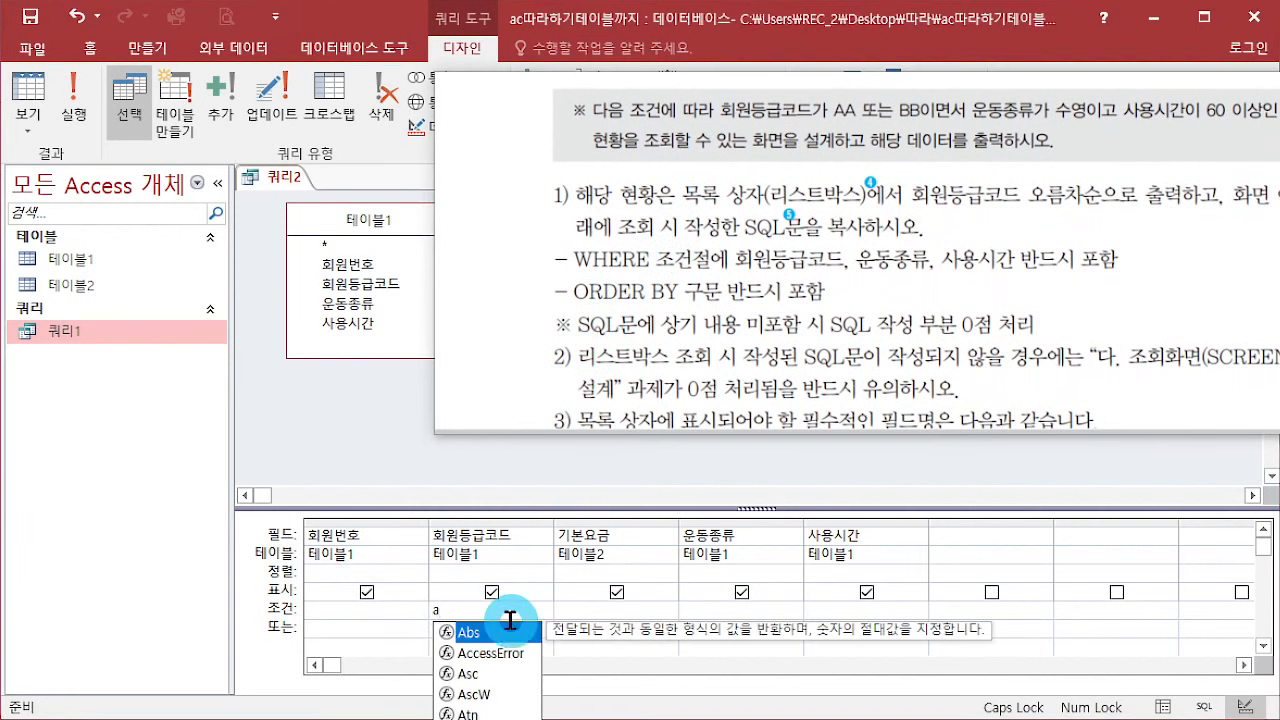
key(BackSpace)
text(AA)
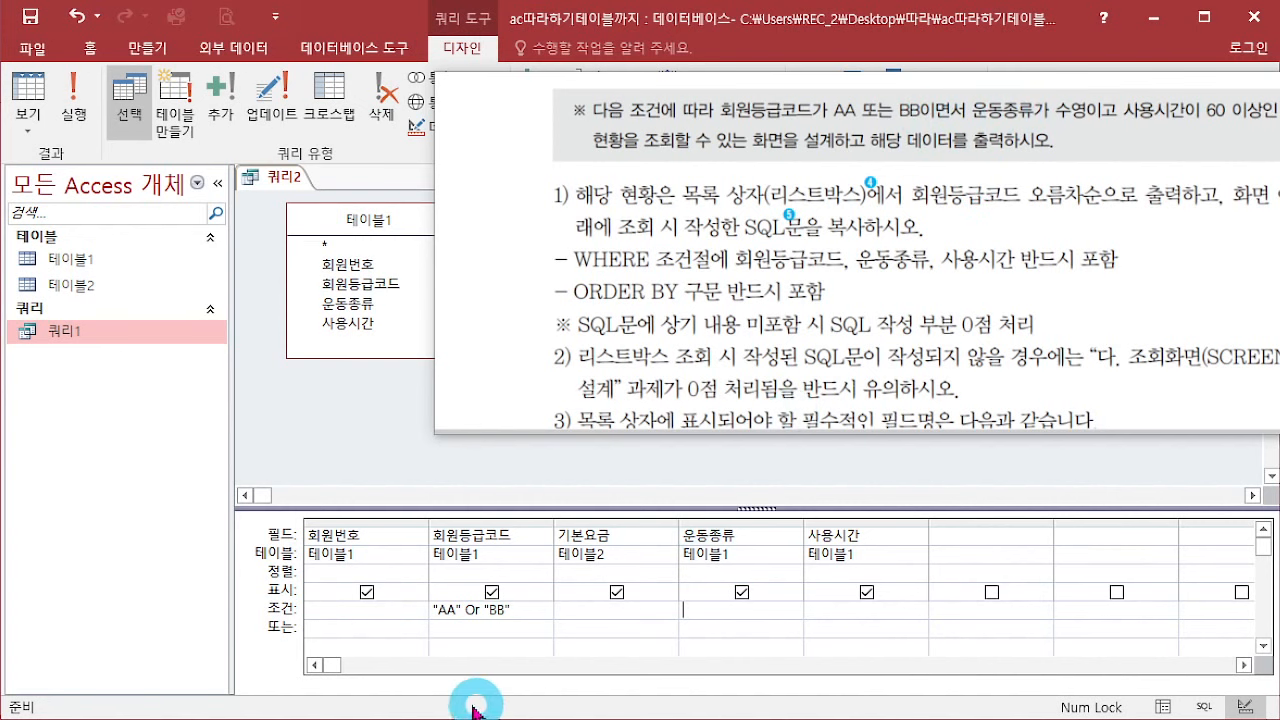
Step: Set the criteria of 운동종류 to "수영" and of 사용시간 to >=60 in the same criteria row
click(735, 610)
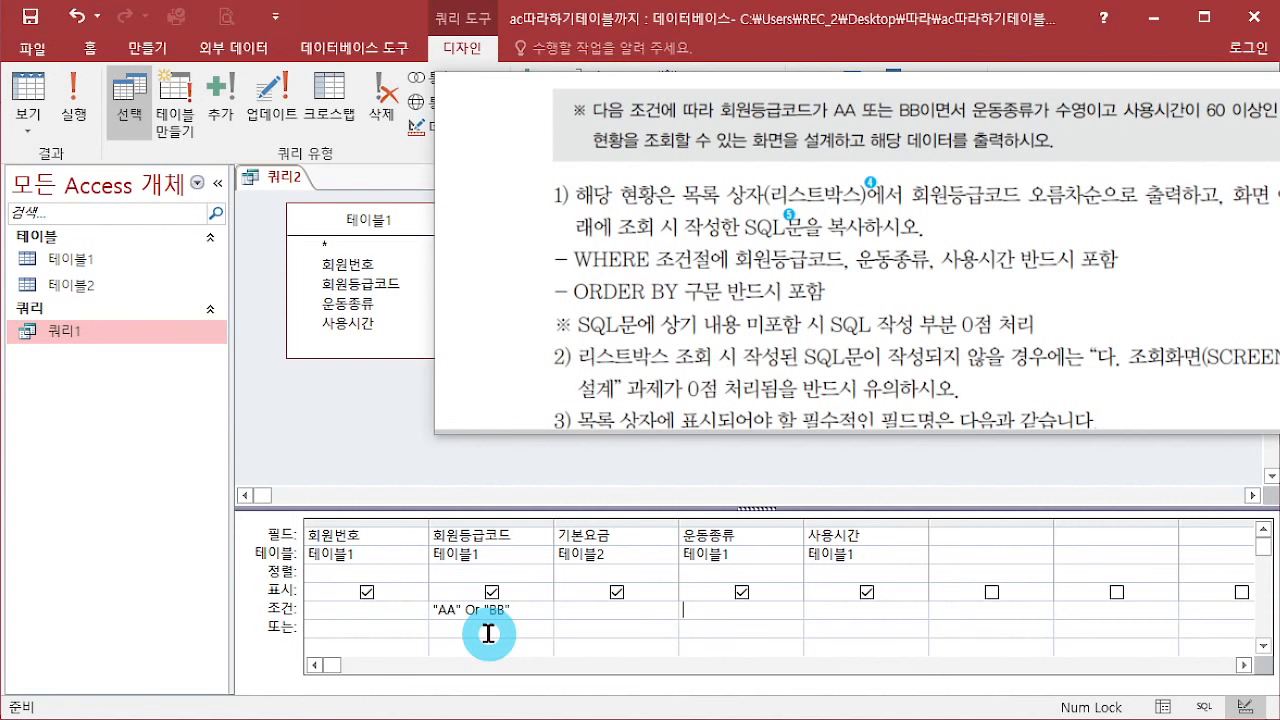
drag(1099, 243, 1044, 225)
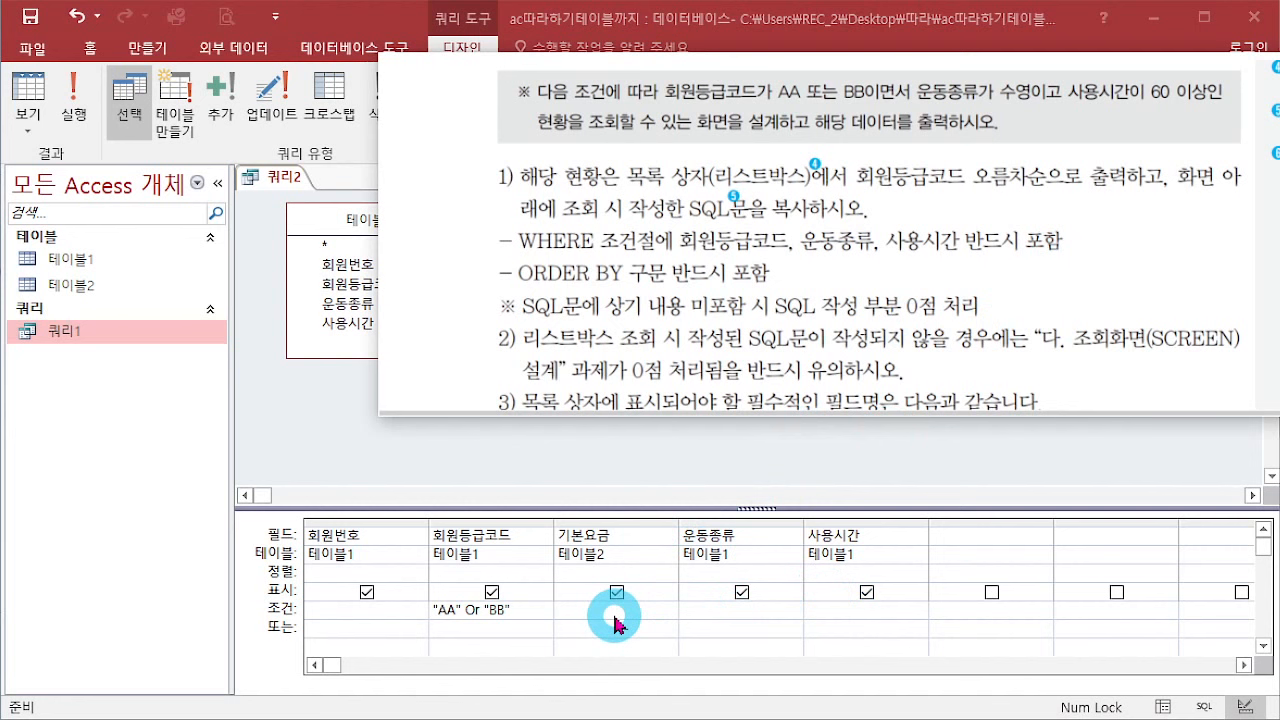
click(726, 612)
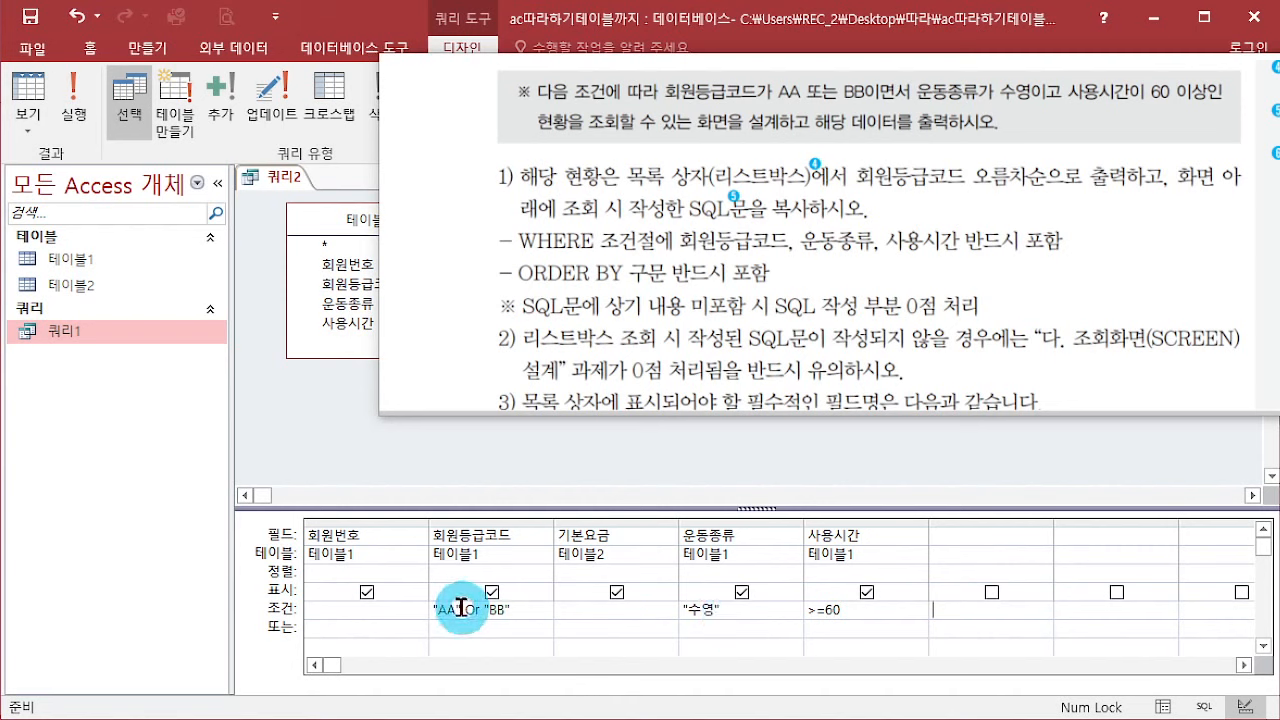
click(726, 632)
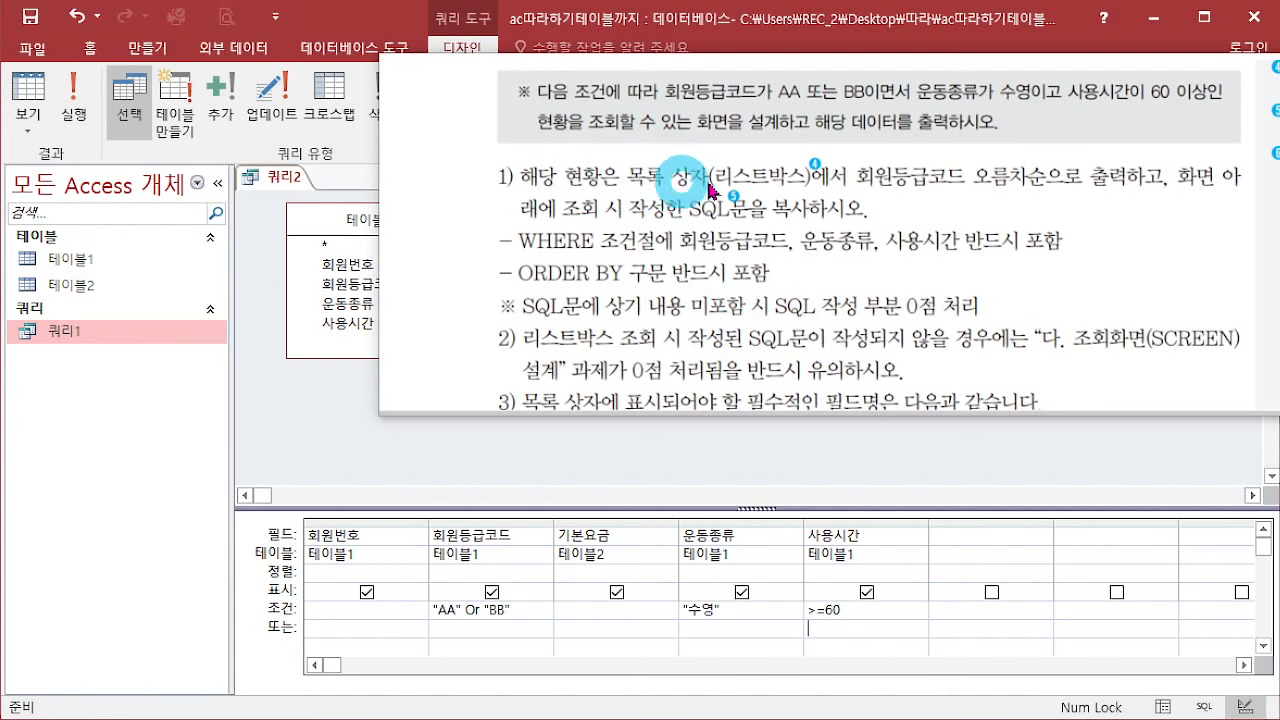
Step: Sort the 회원등급코드 field in ascending order (오름차순) and move the instruction sheet out of the way
click(510, 574)
click(545, 572)
click(525, 590)
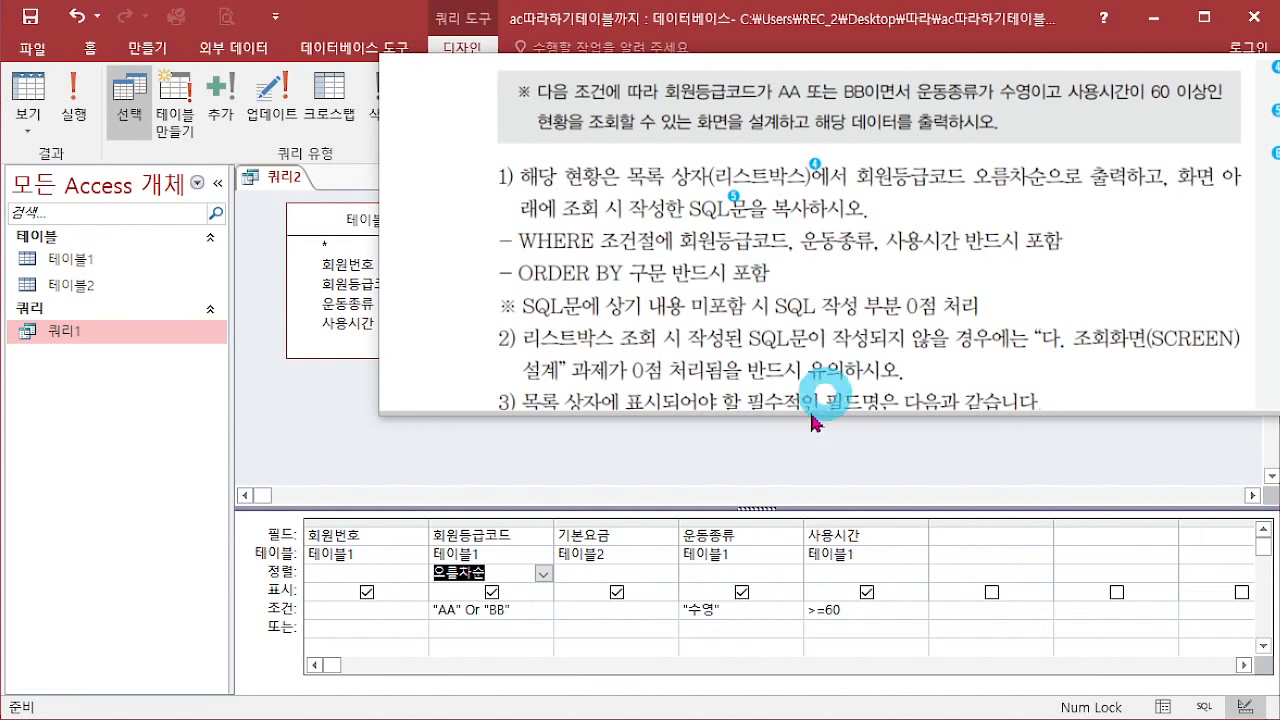
drag(656, 324, 944, 277)
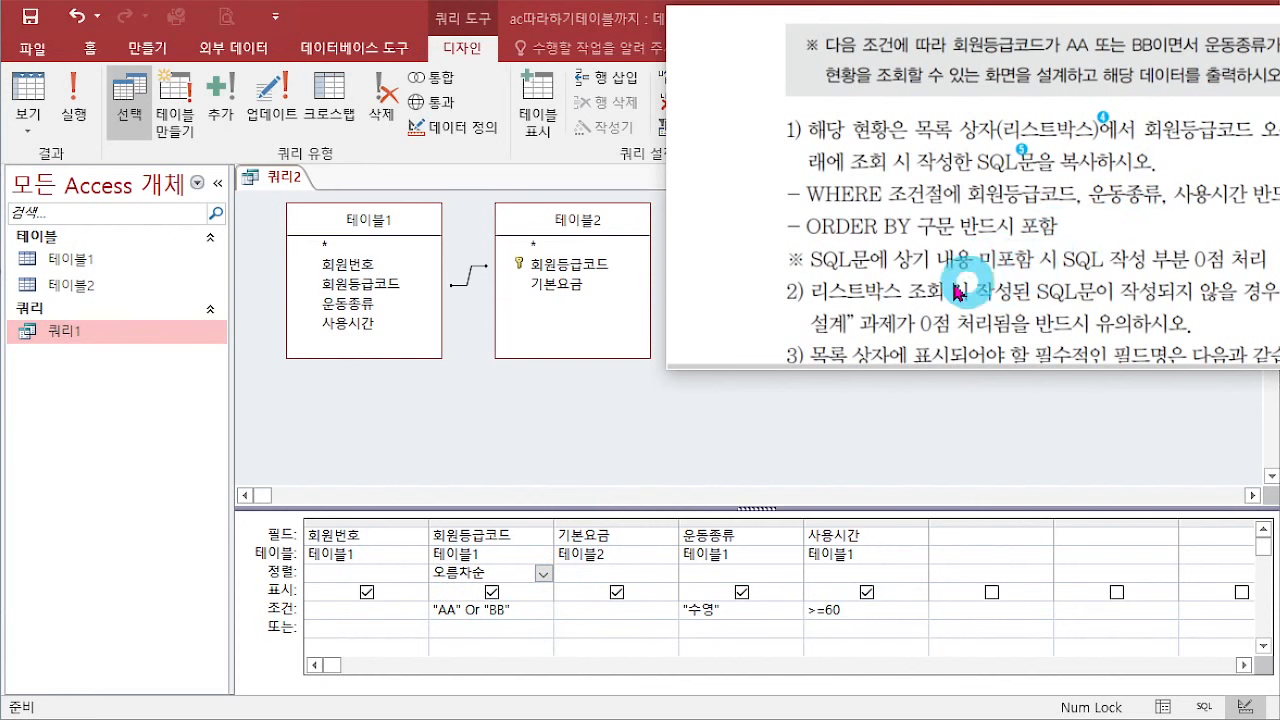
drag(960, 303, 915, 0)
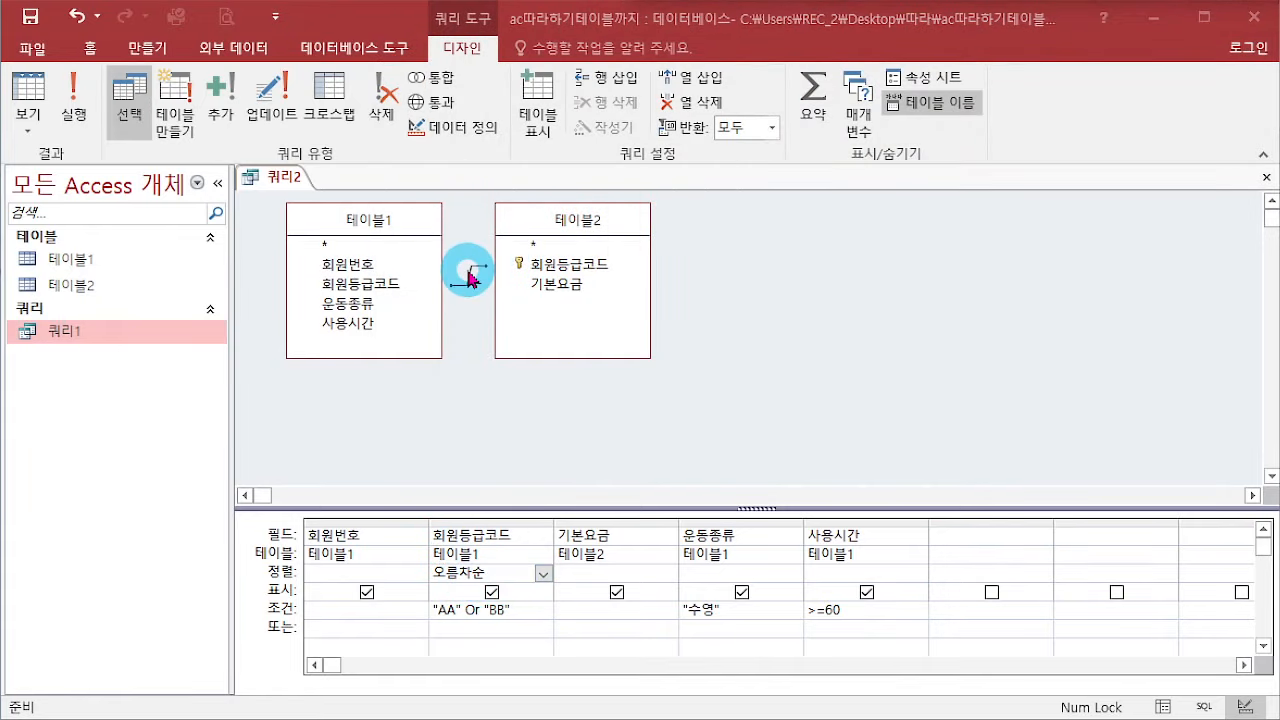
Step: Close the filtered query and save it under the name 쿼리2
click(468, 286)
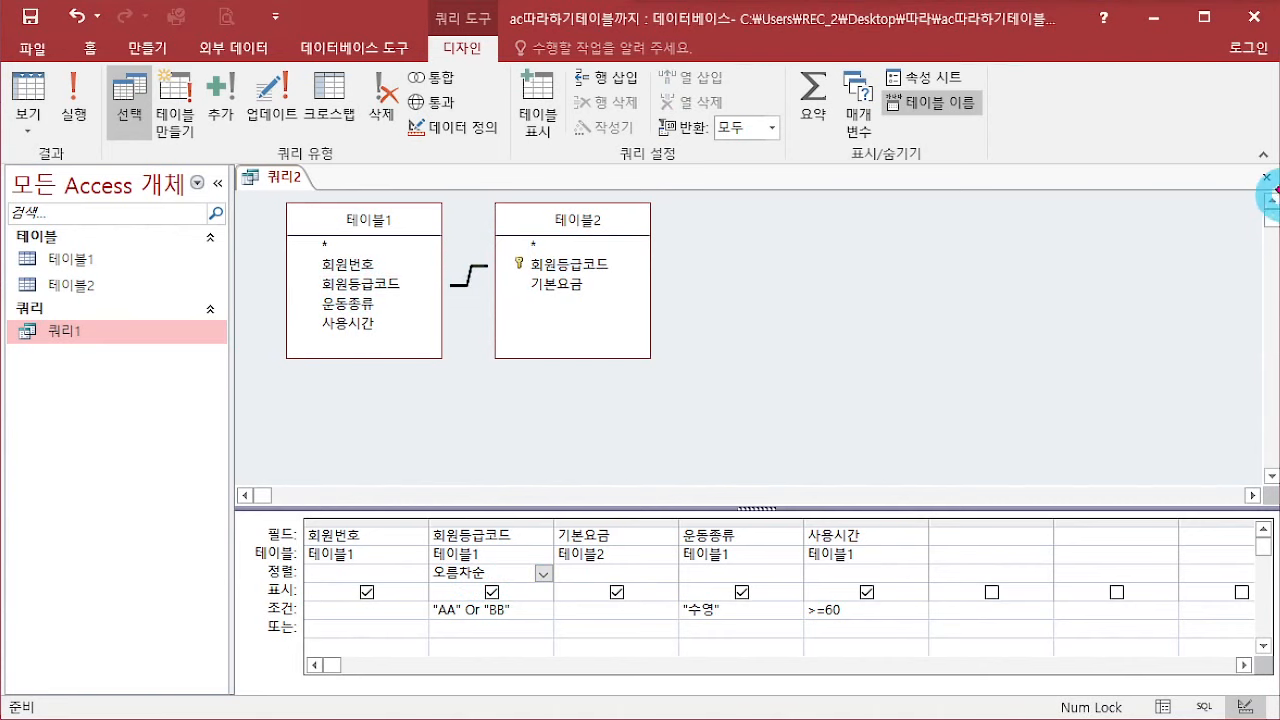
click(1266, 177)
click(846, 286)
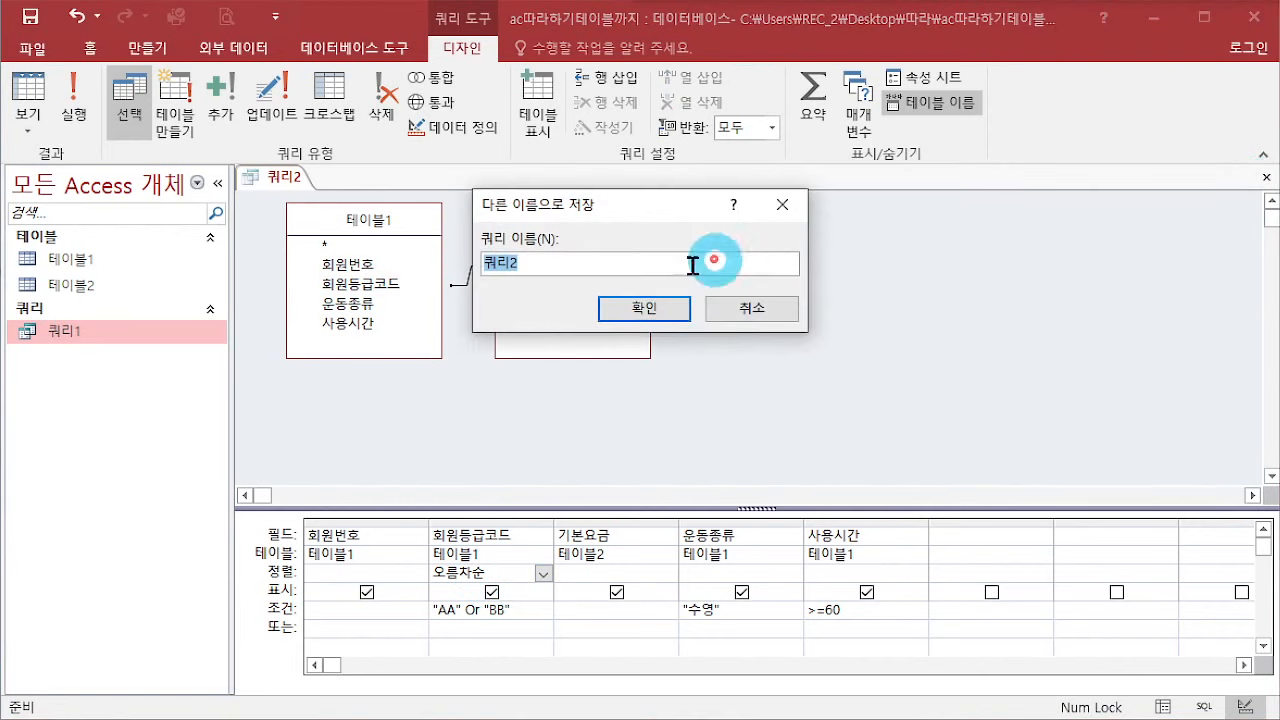
click(560, 308)
Step: View the results of 쿼리2 and try to open 쿼리1, cancelling its parameter request
double_click(90, 357)
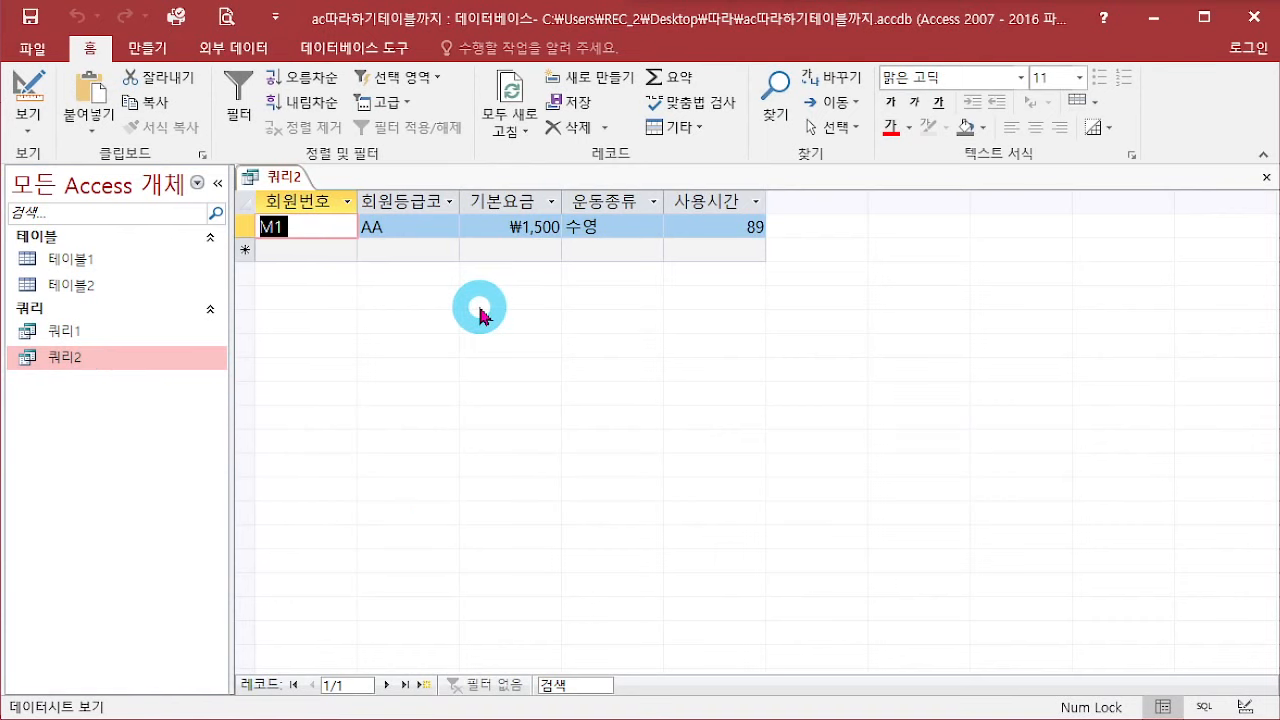
double_click(92, 333)
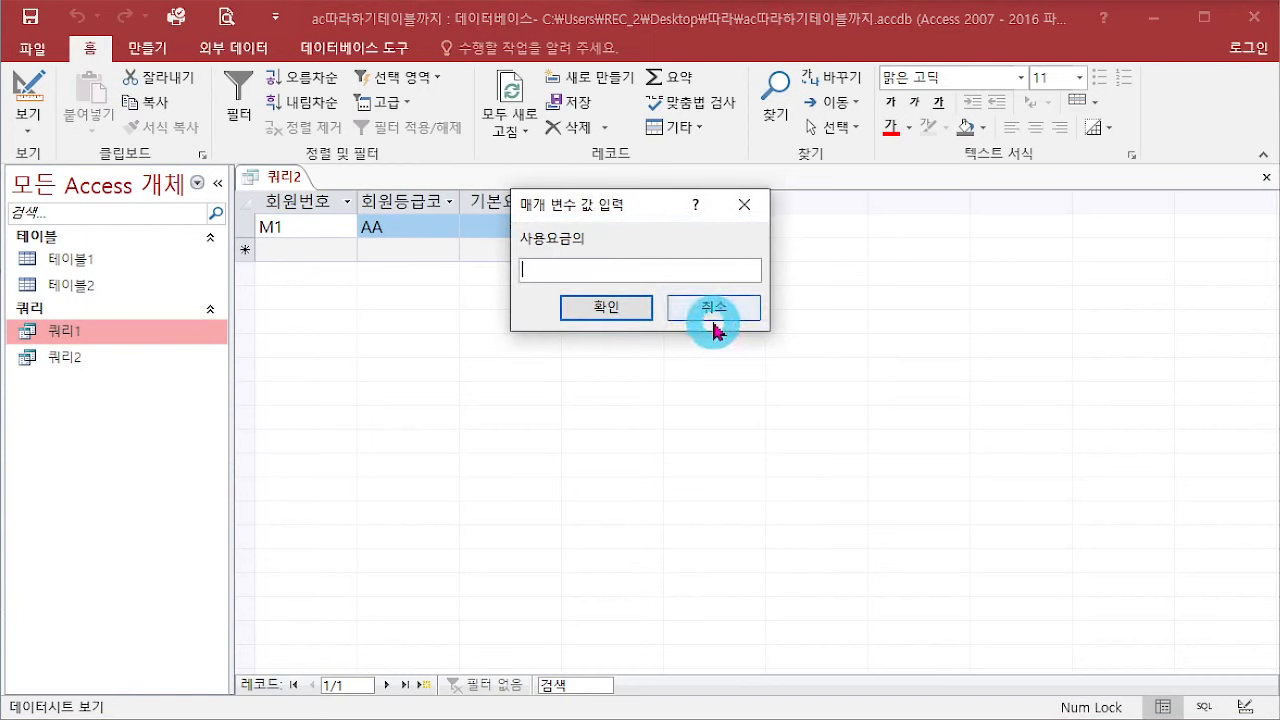
click(713, 309)
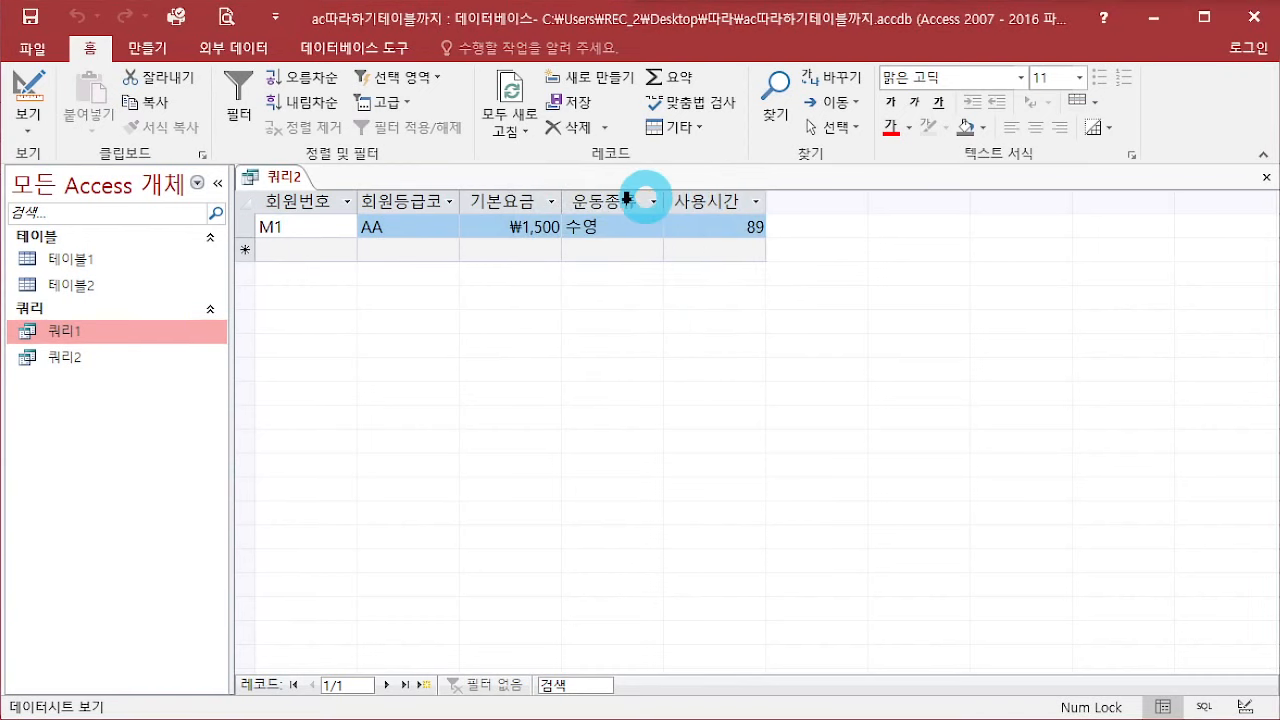
double_click(107, 342)
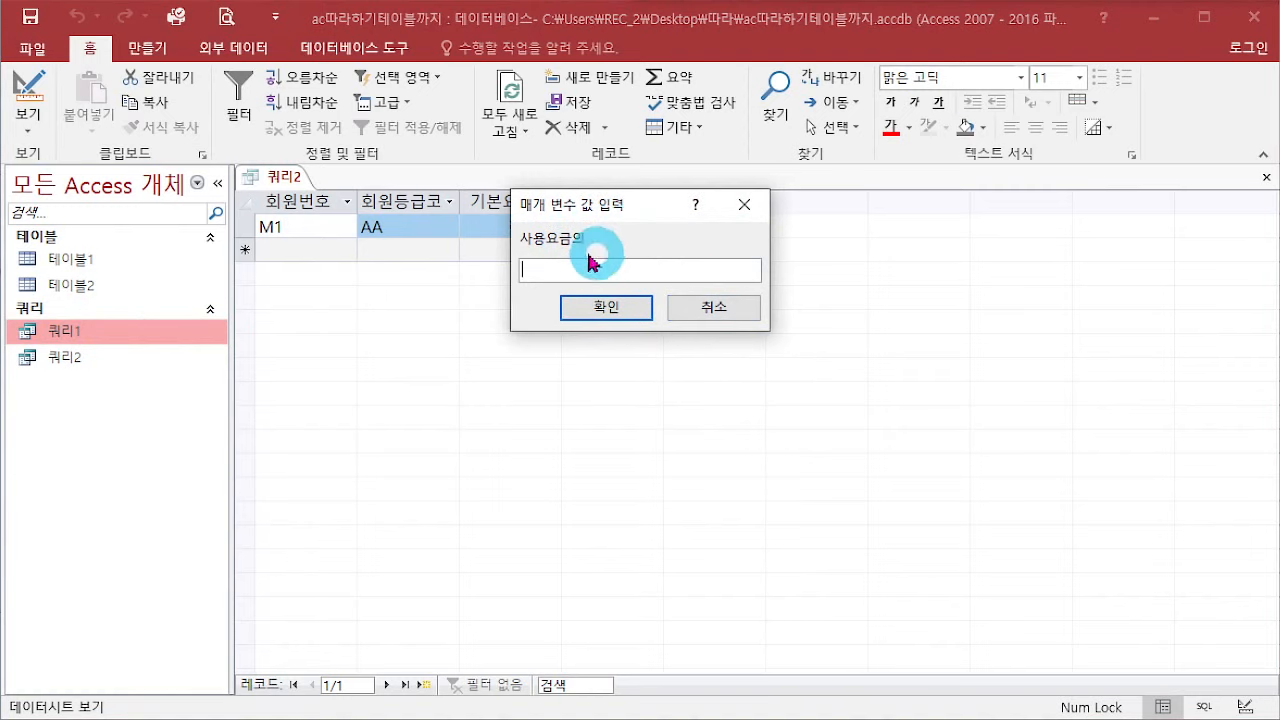
click(713, 307)
Step: Correct the 보너스점수 expression in the design of 쿼리1 to [사용요금]*0.07
right_click(117, 336)
click(268, 372)
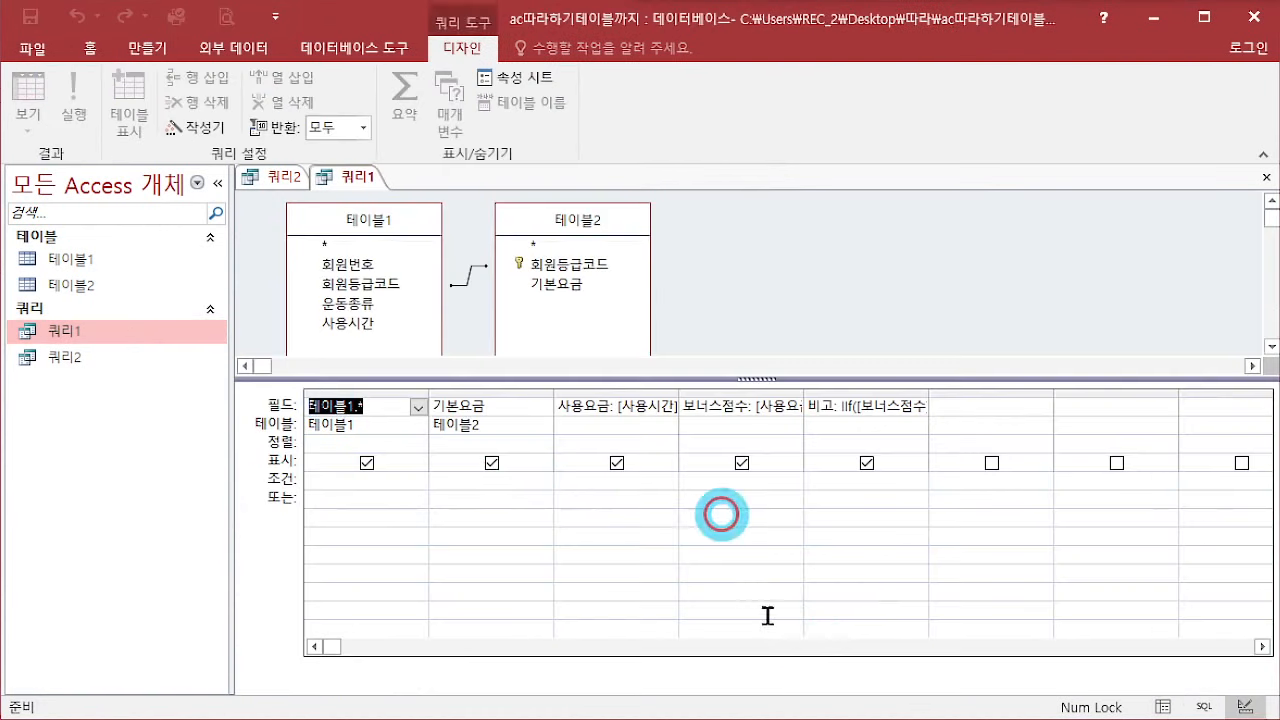
click(741, 410)
right_click(746, 414)
click(835, 610)
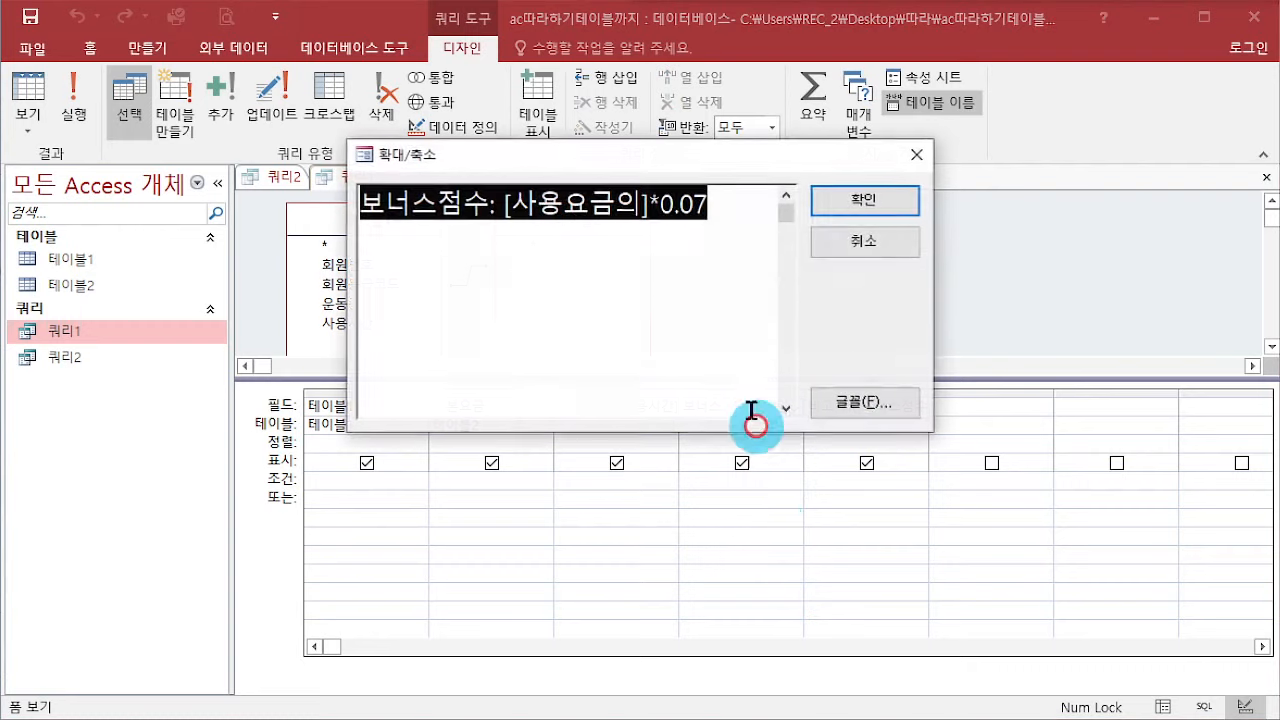
click(614, 201)
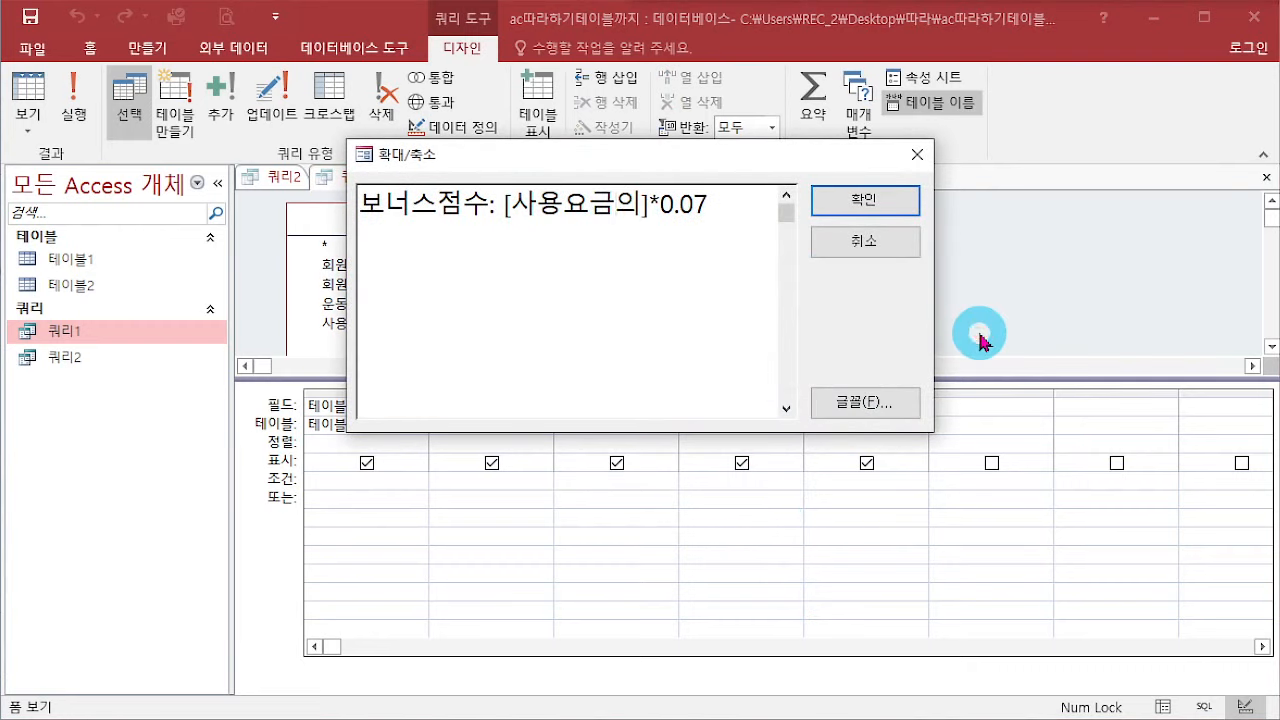
key(BackSpace)
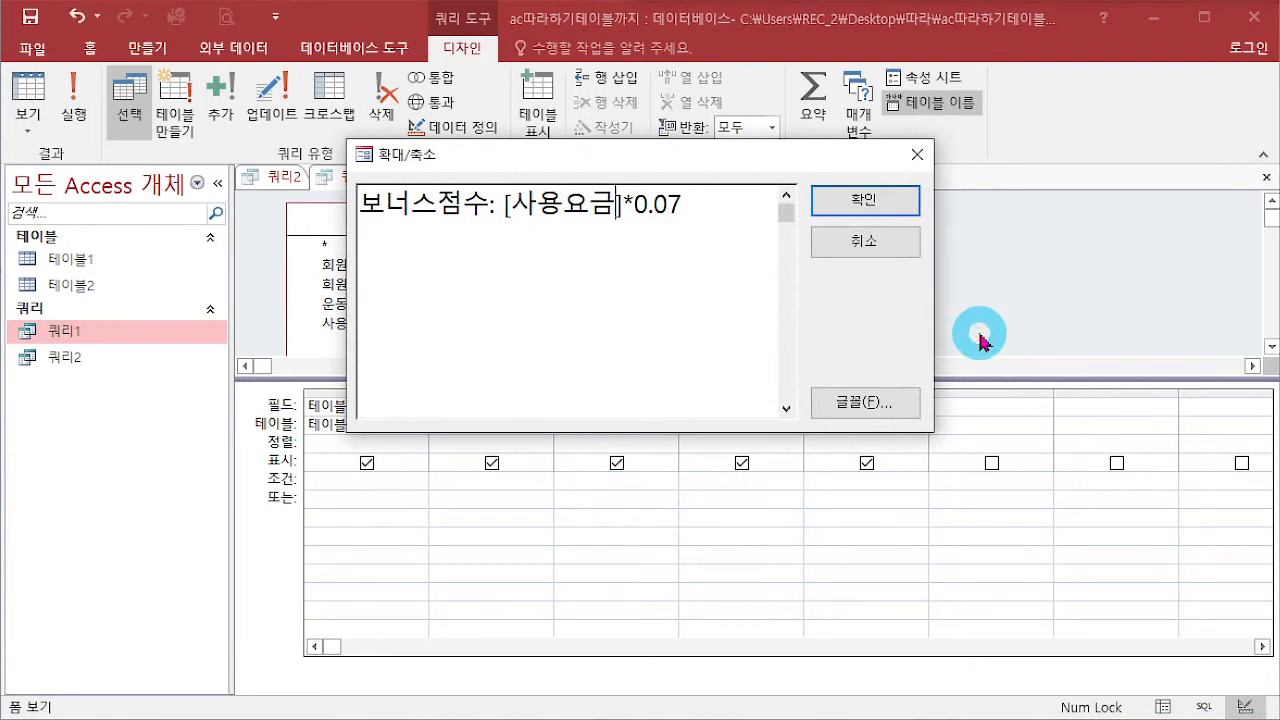
click(857, 201)
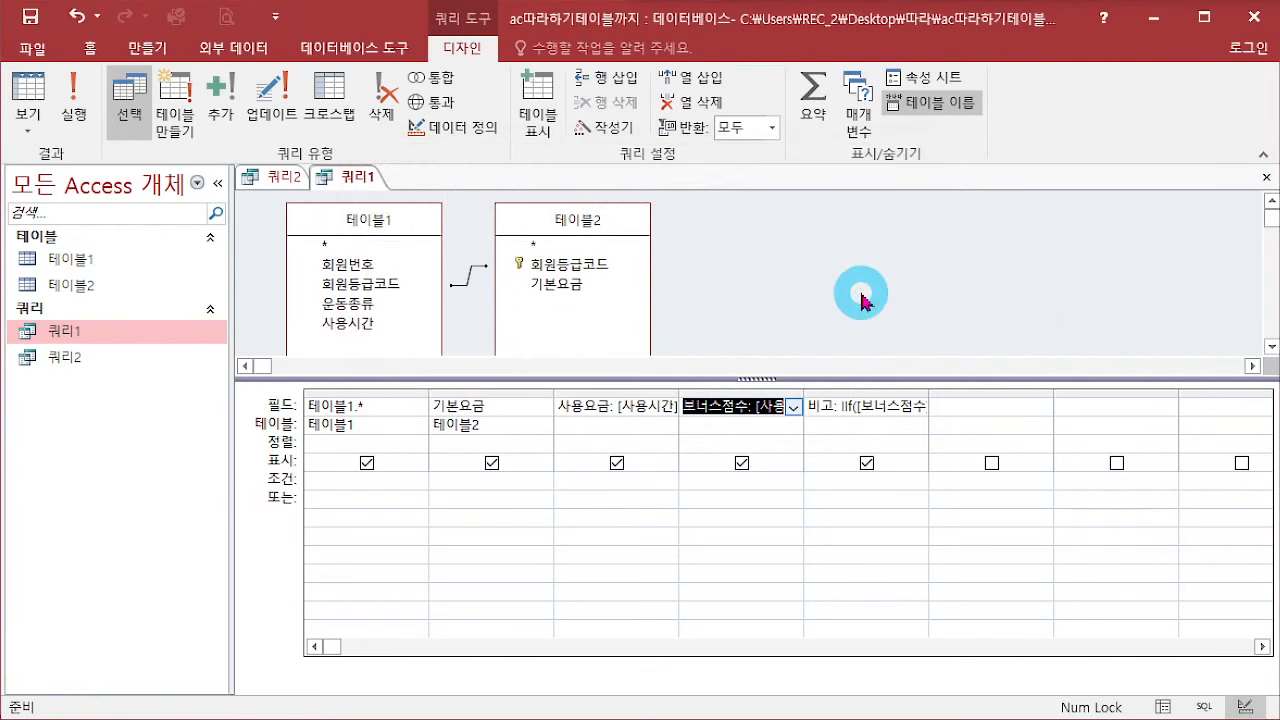
click(859, 298)
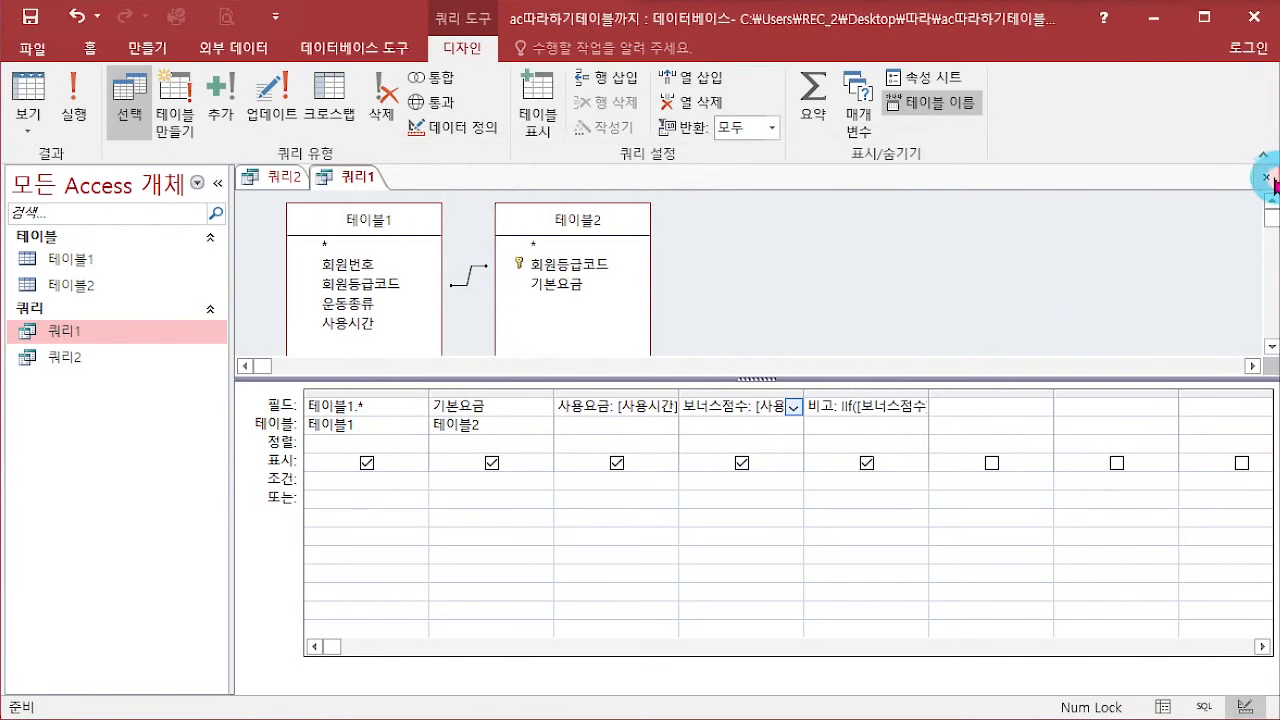
Step: Save and close the 쿼리1 design, and close the 쿼리2 datasheet
click(1266, 177)
click(893, 286)
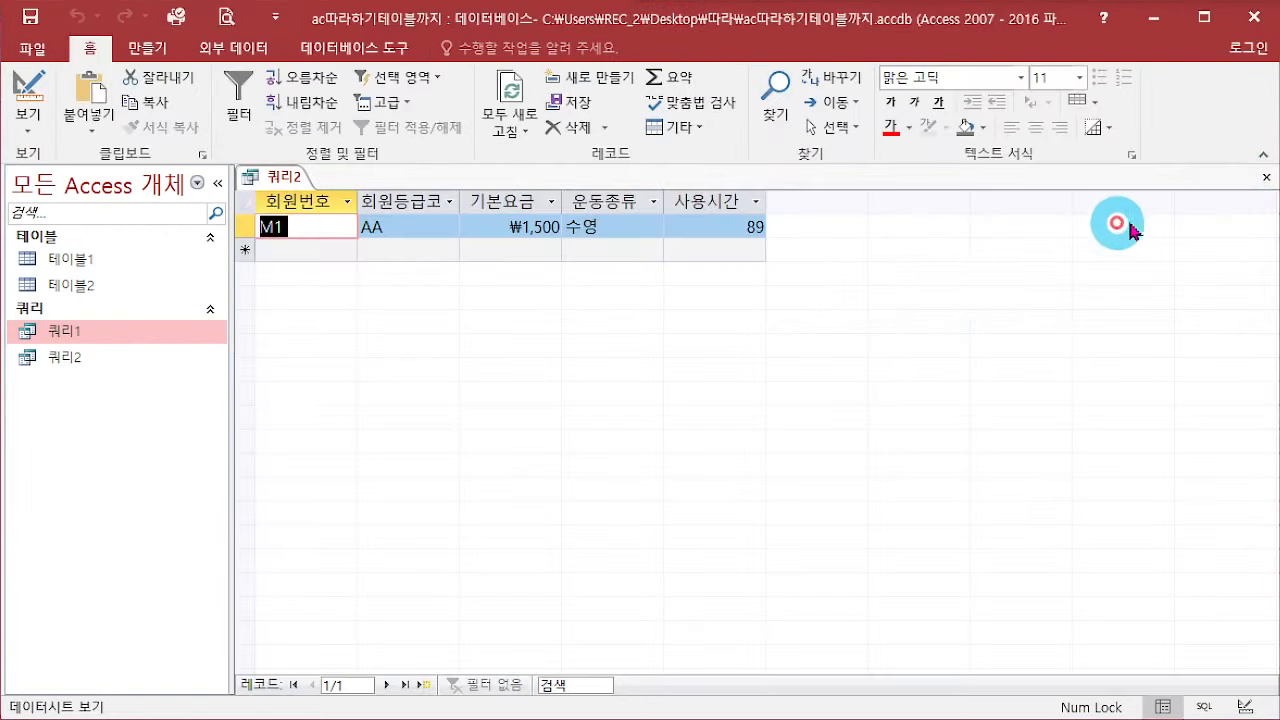
click(1266, 177)
Step: Run 쿼리1 and examine its calculated fields and record count against 테이블1
double_click(114, 331)
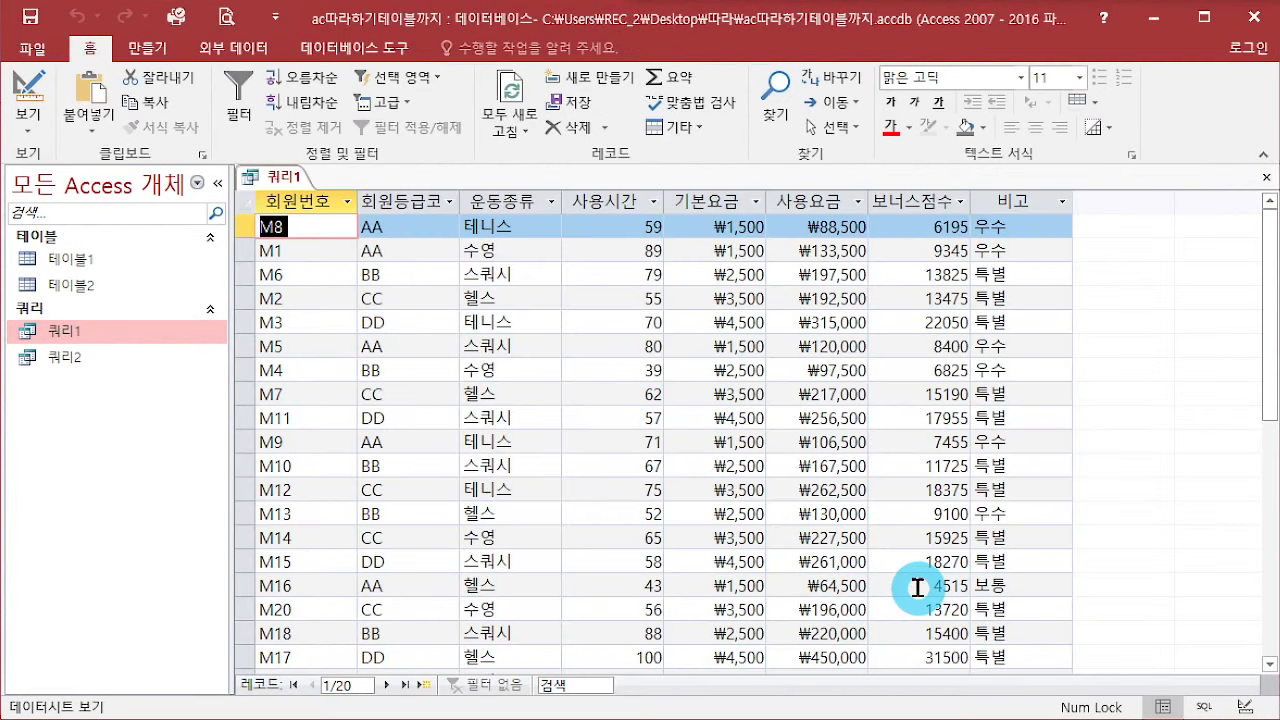
scroll(917, 587, down, 3)
scroll(914, 509, up, 3)
scroll(914, 586, down, 4)
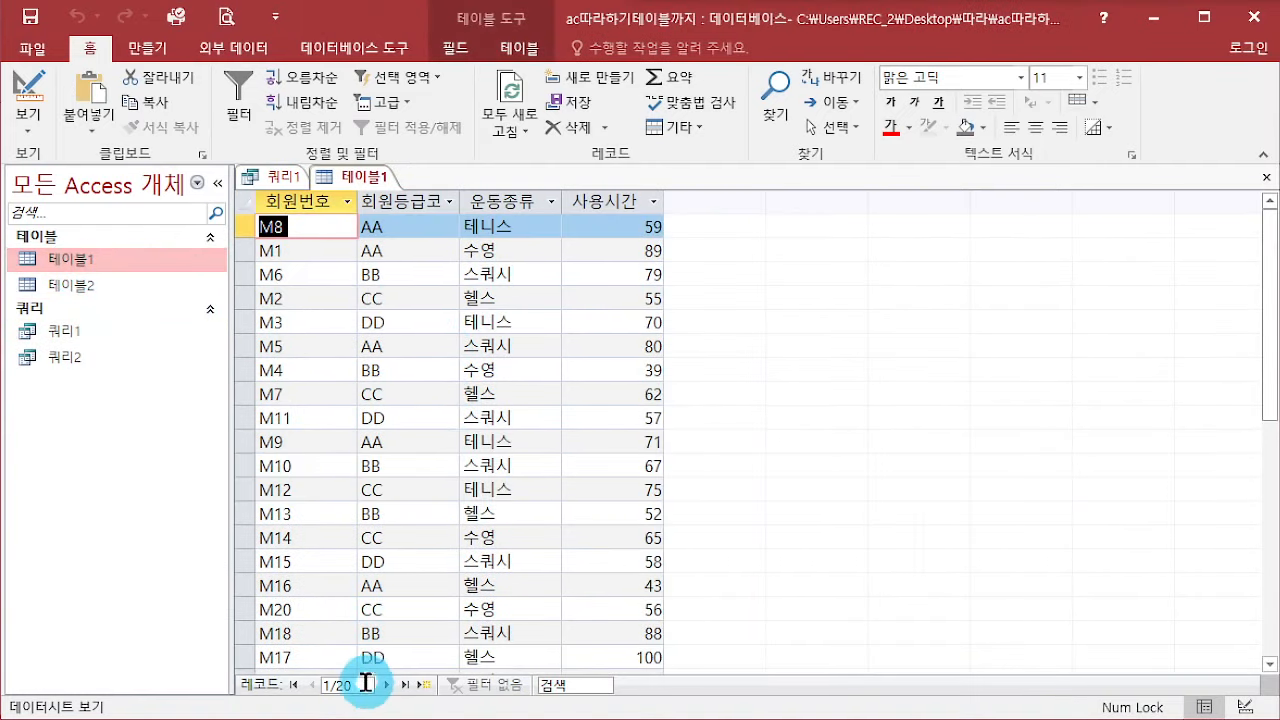
double_click(20, 332)
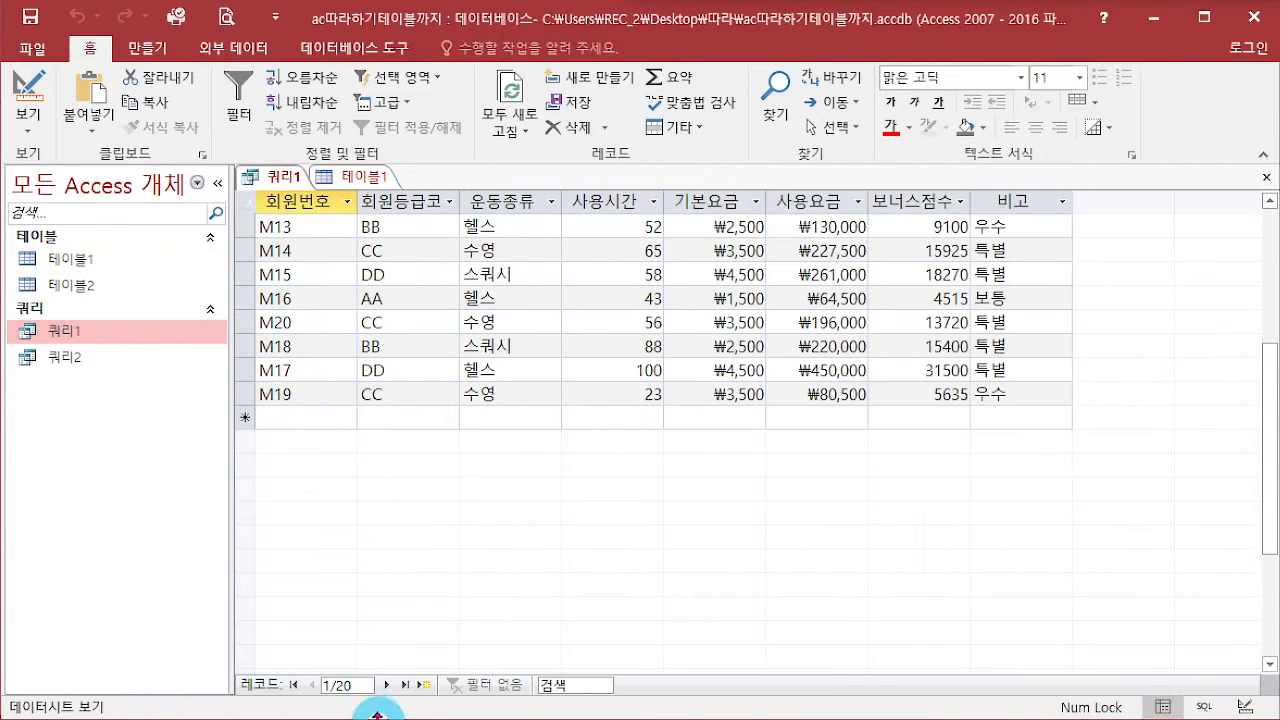
scroll(741, 553, up, 4)
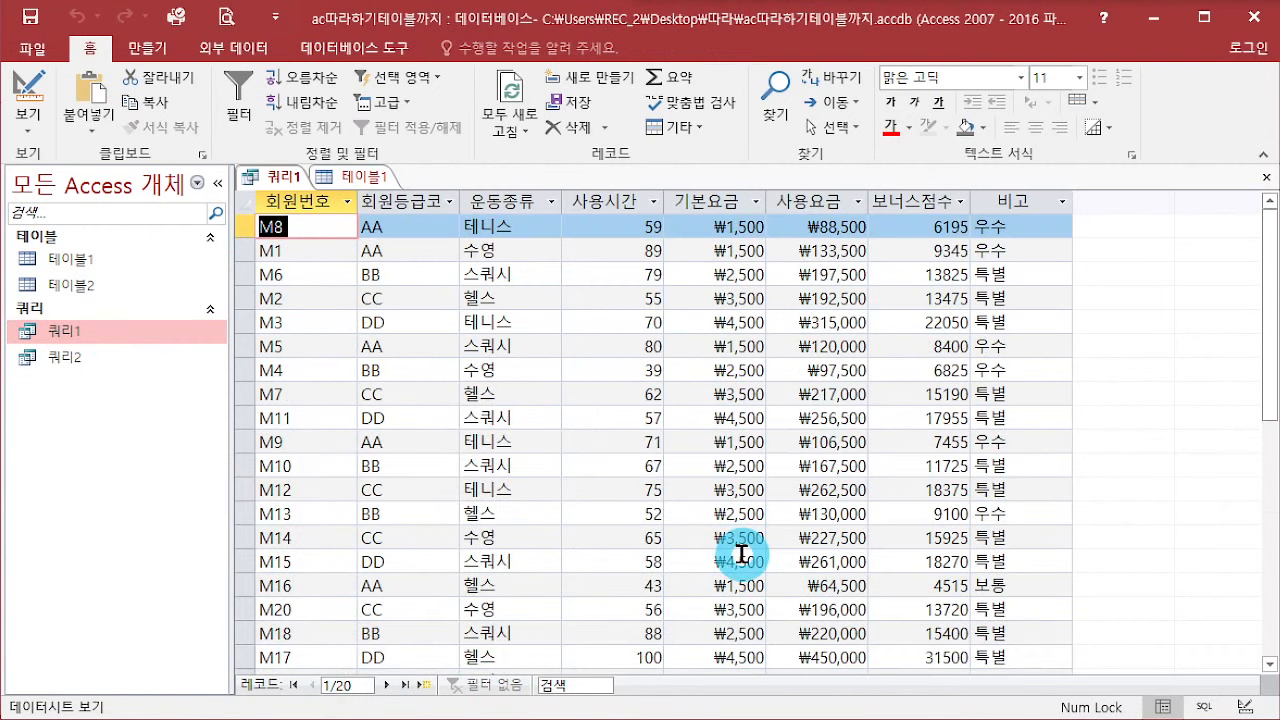
Step: Close the 쿼리1 and 테이블1 datasheets and view the results of 쿼리2
click(1266, 179)
click(1266, 179)
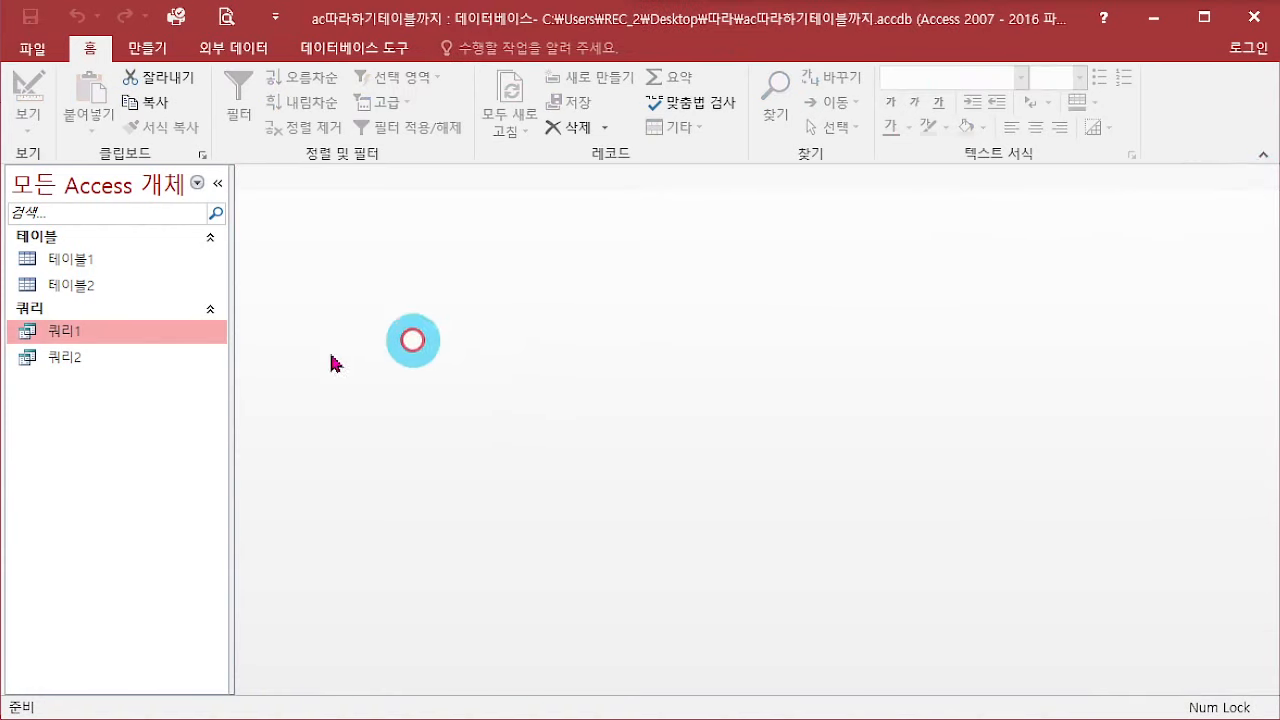
double_click(100, 357)
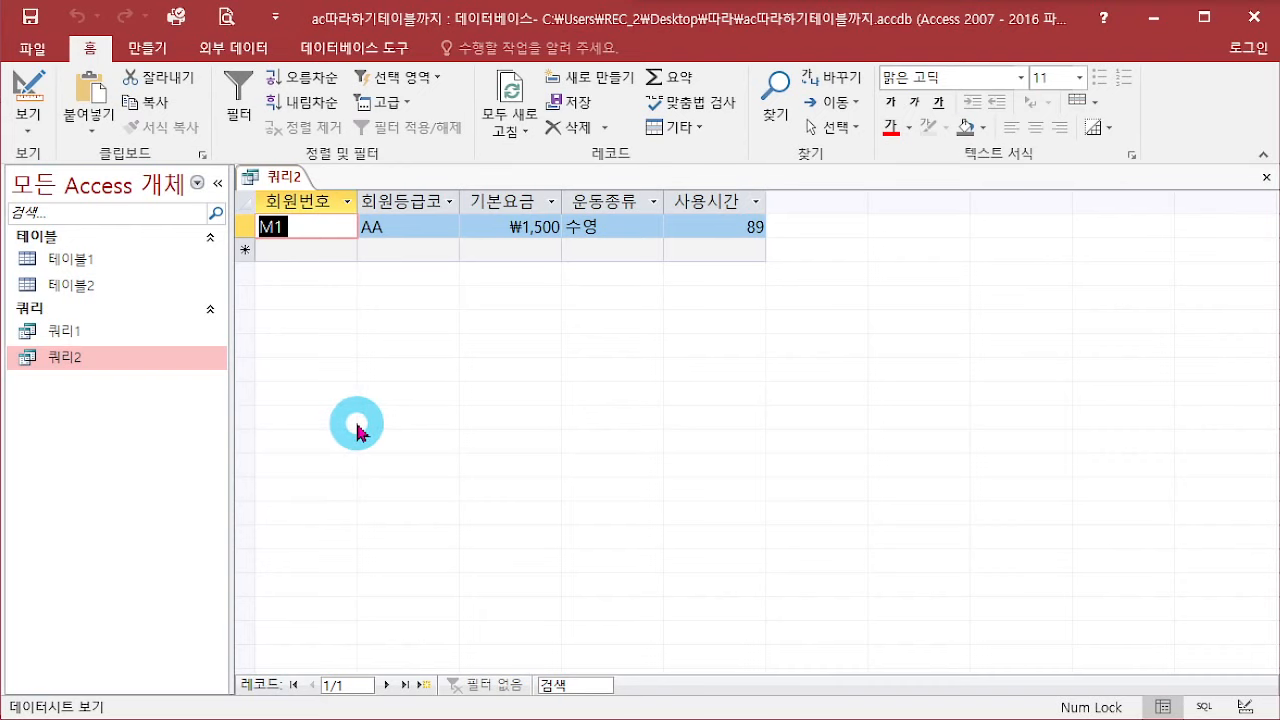
Step: Open 쿼리1 in Design view and display the properties of the 보너스점수 field
right_click(80, 330)
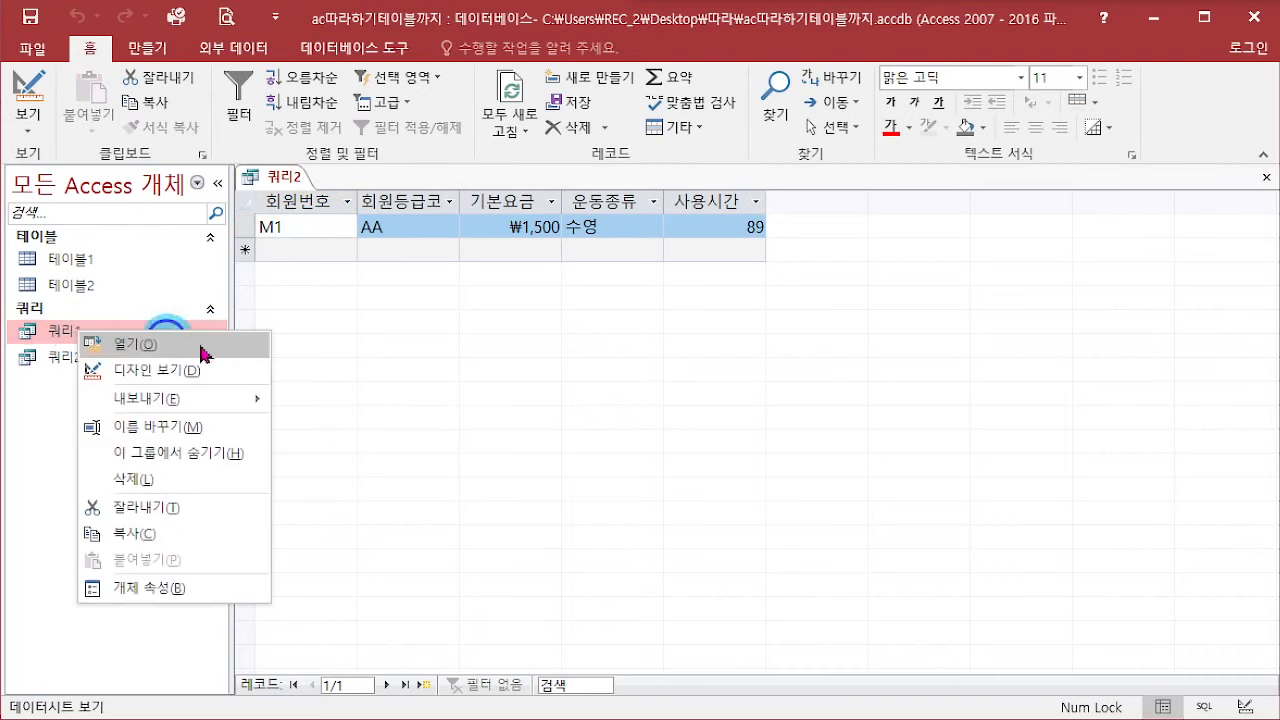
click(100, 366)
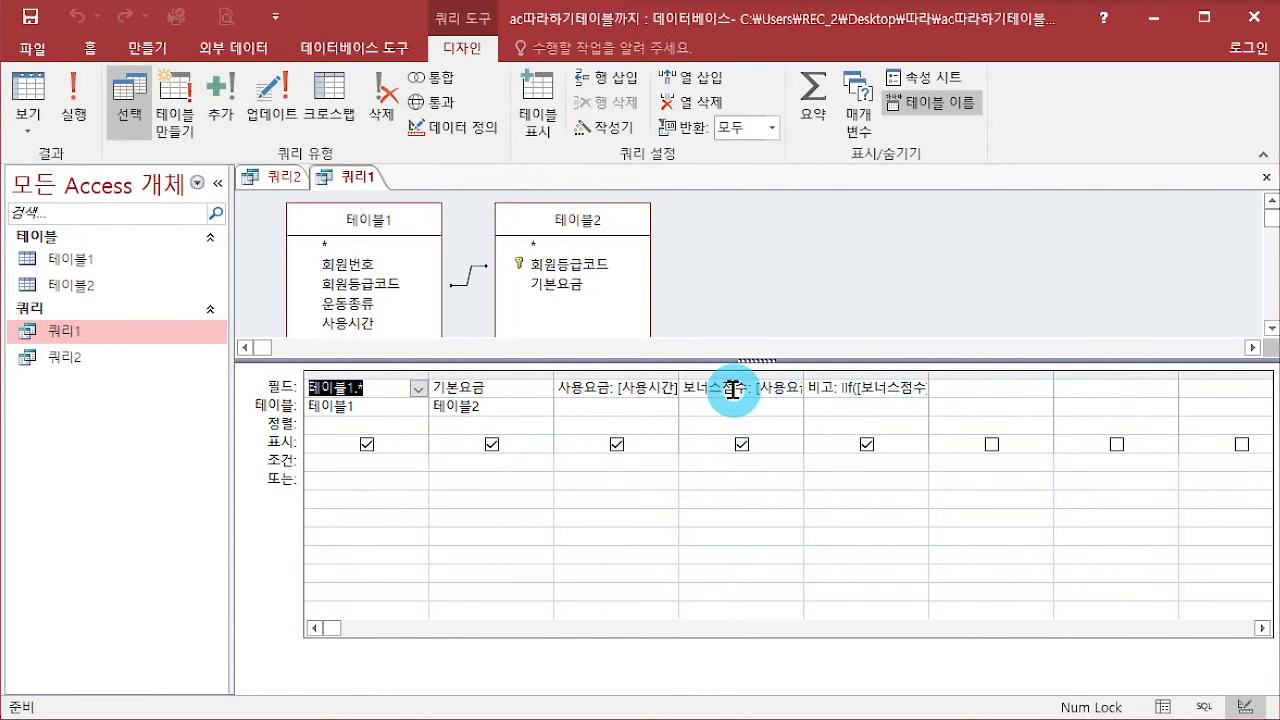
right_click(718, 393)
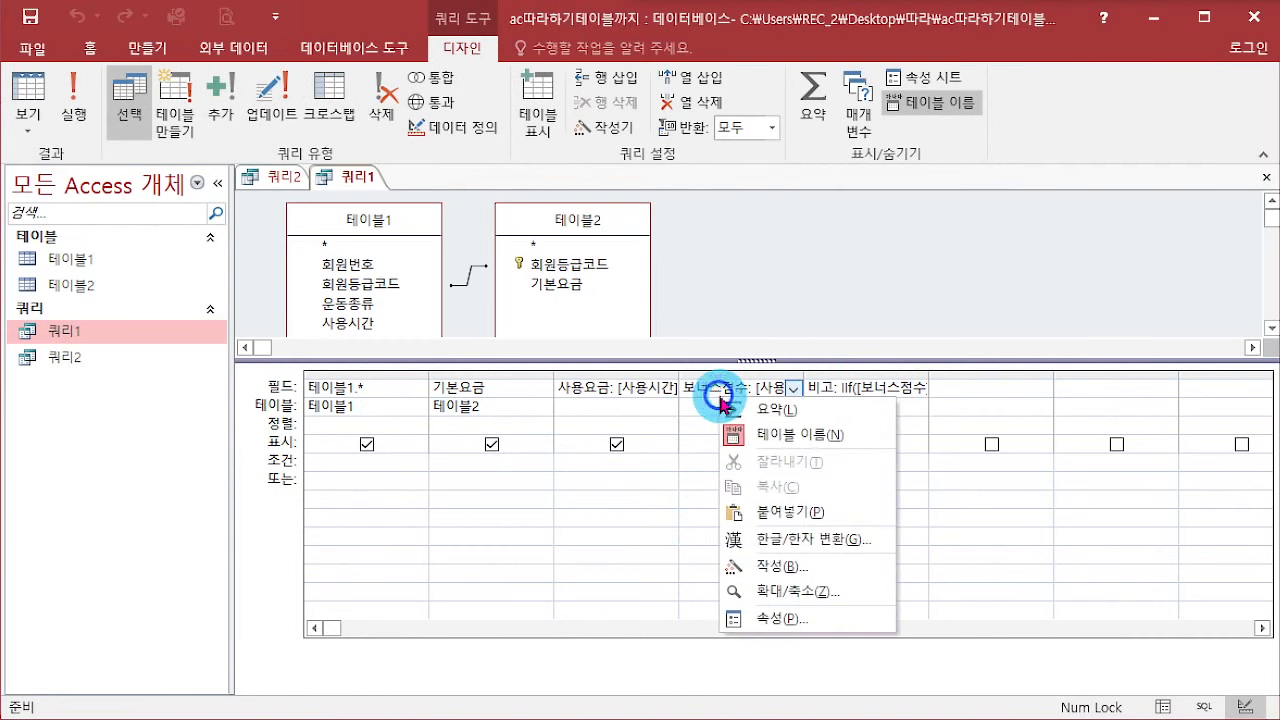
click(790, 620)
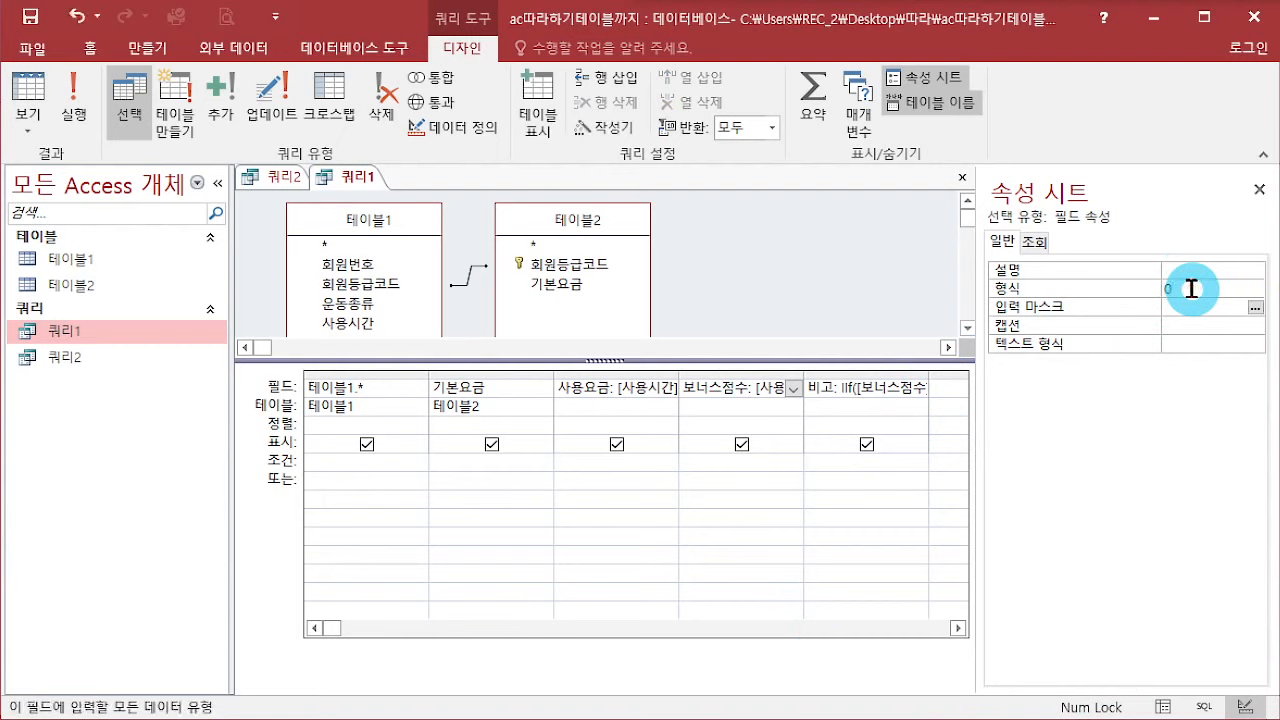
Step: Set the 형식 property of the 사용요금 field in 쿼리1 to 통화
click(606, 385)
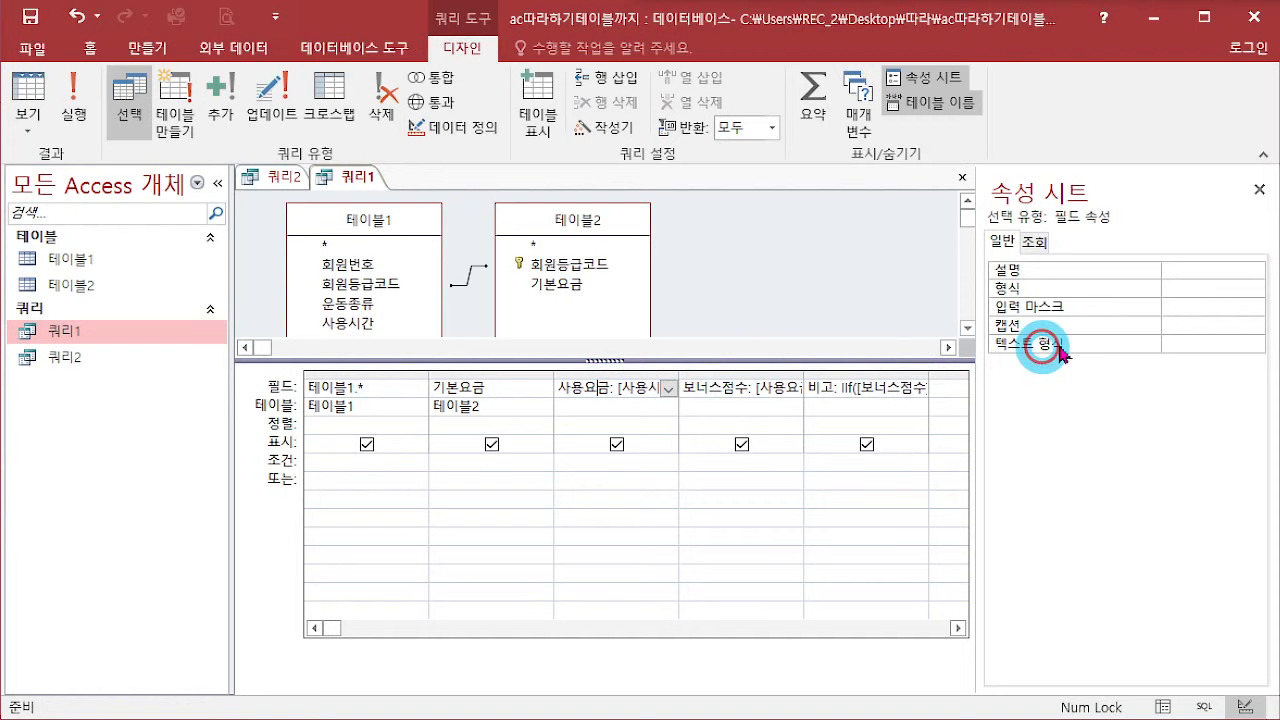
click(1218, 289)
click(1255, 289)
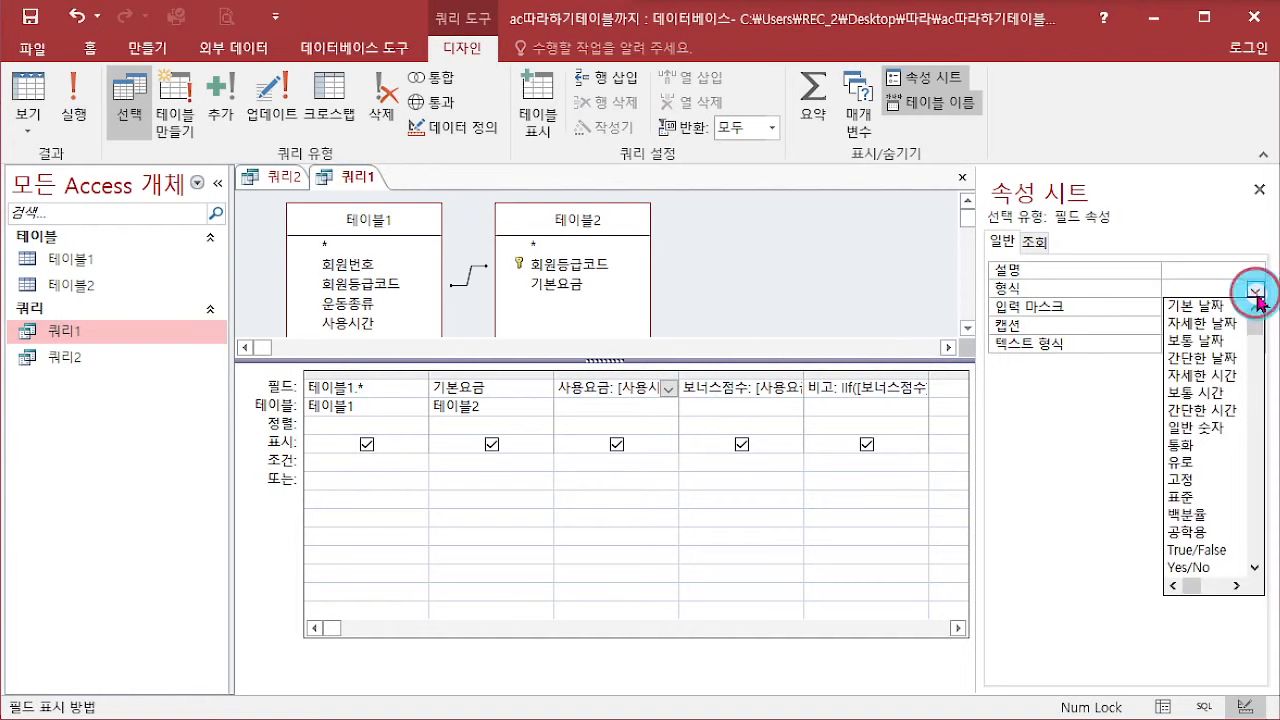
click(1216, 436)
click(1245, 291)
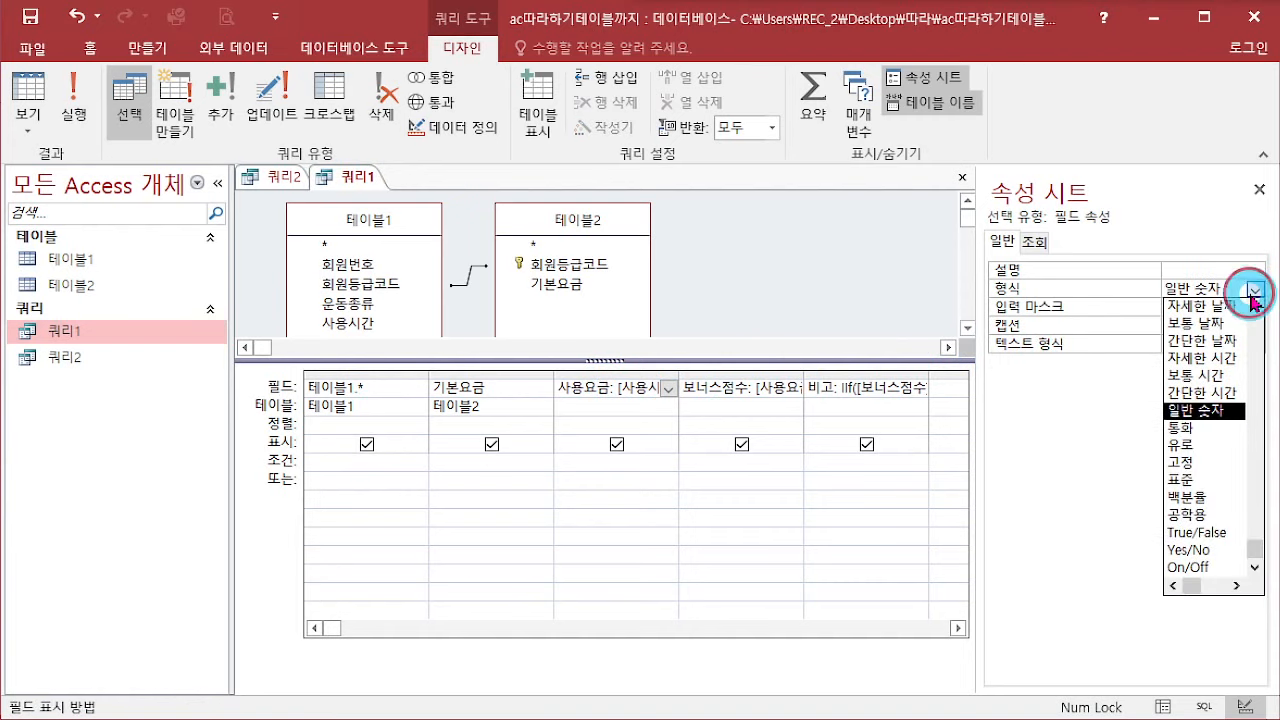
click(1206, 422)
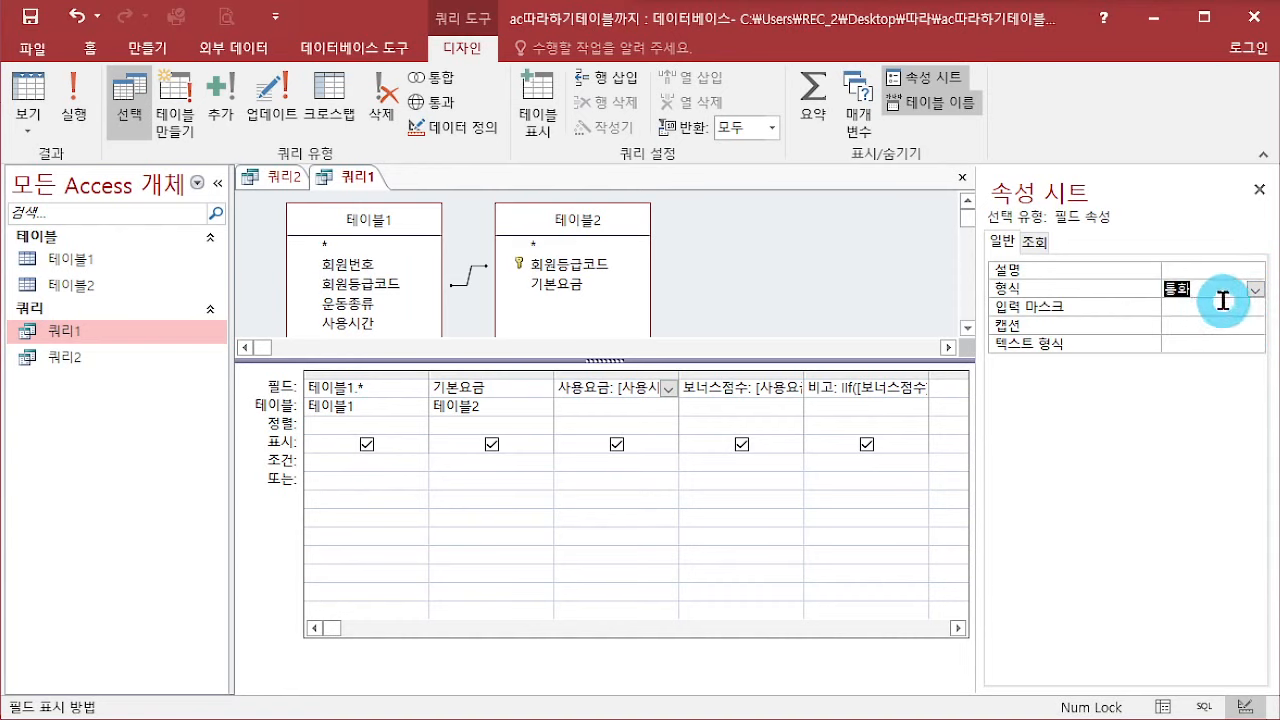
click(829, 280)
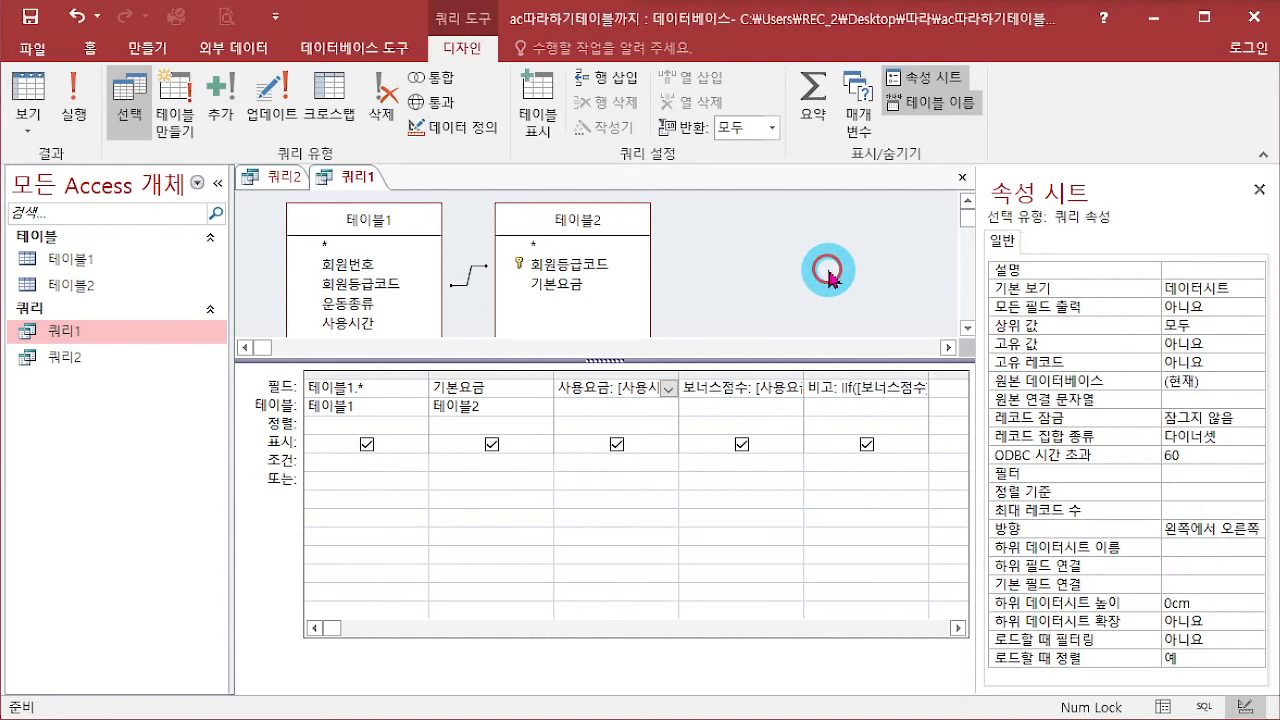
Step: Close 쿼리1 with its design changes saved, and close 쿼리2
click(962, 178)
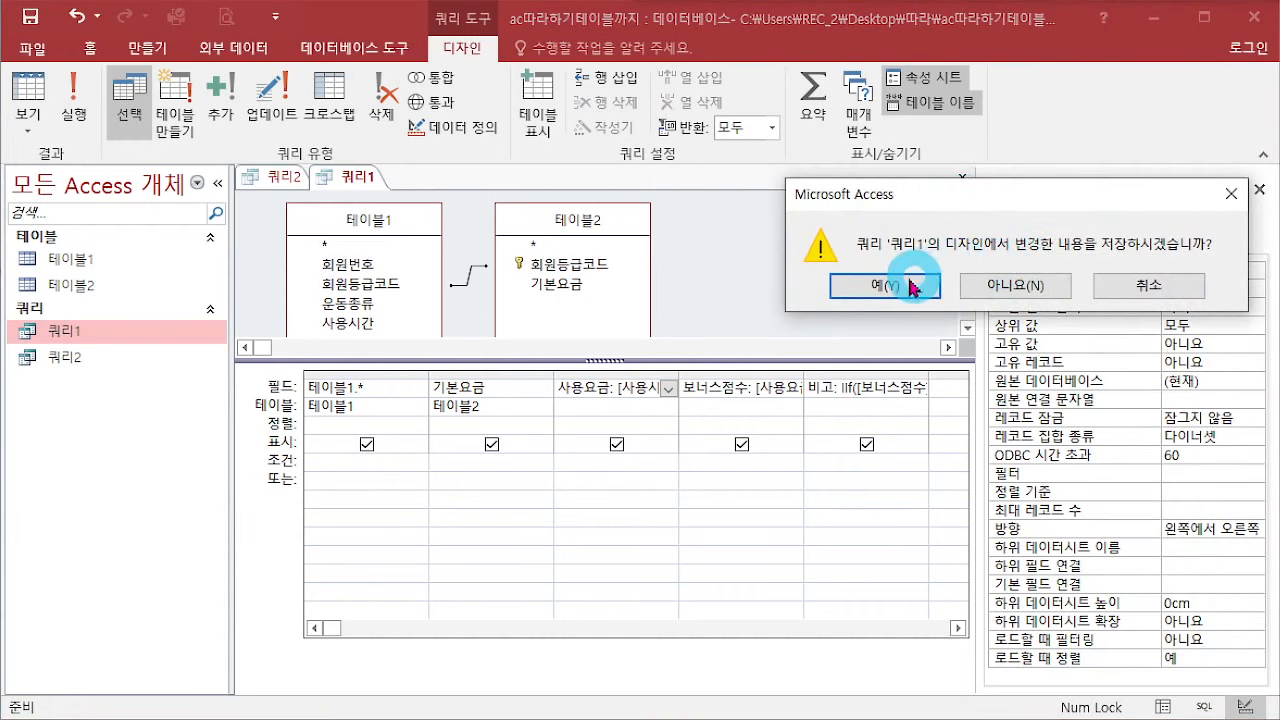
click(878, 285)
click(1266, 178)
Step: Open 쿼리2 and 쿼리1 as datasheets and check the records of 쿼리1 through to the end
double_click(58, 356)
click(77, 338)
double_click(77, 338)
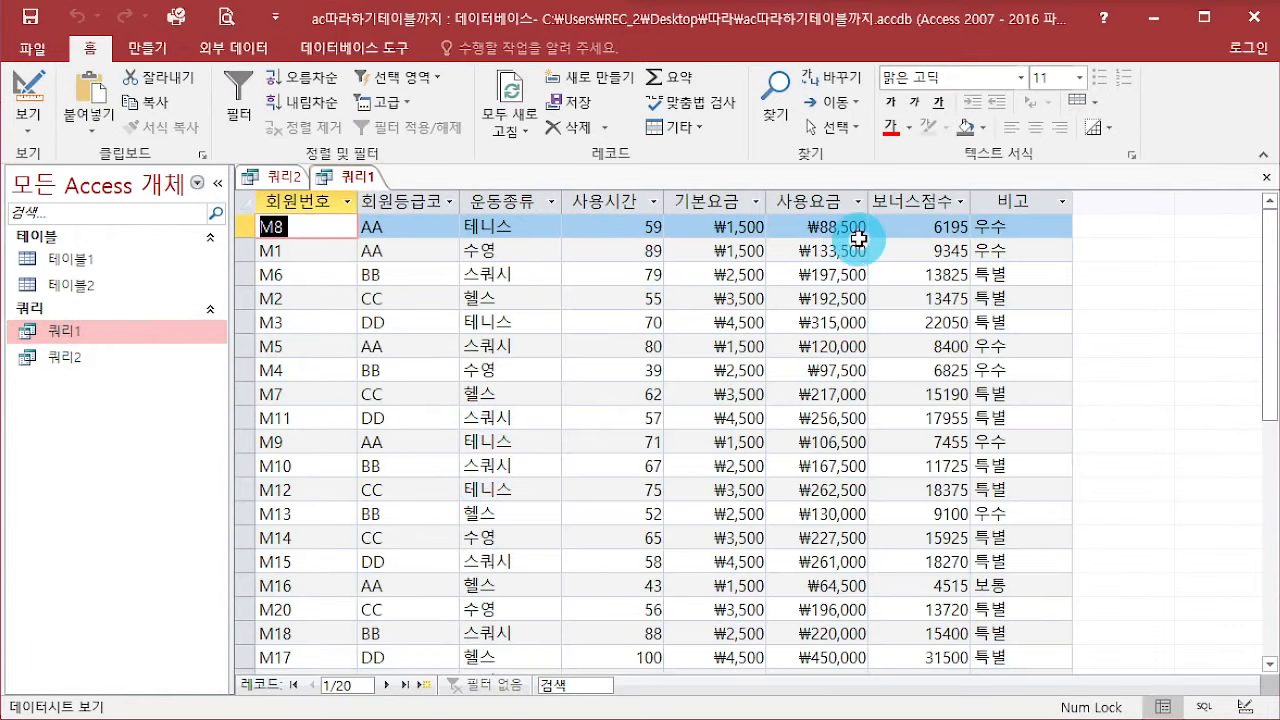
scroll(912, 510, down, 3)
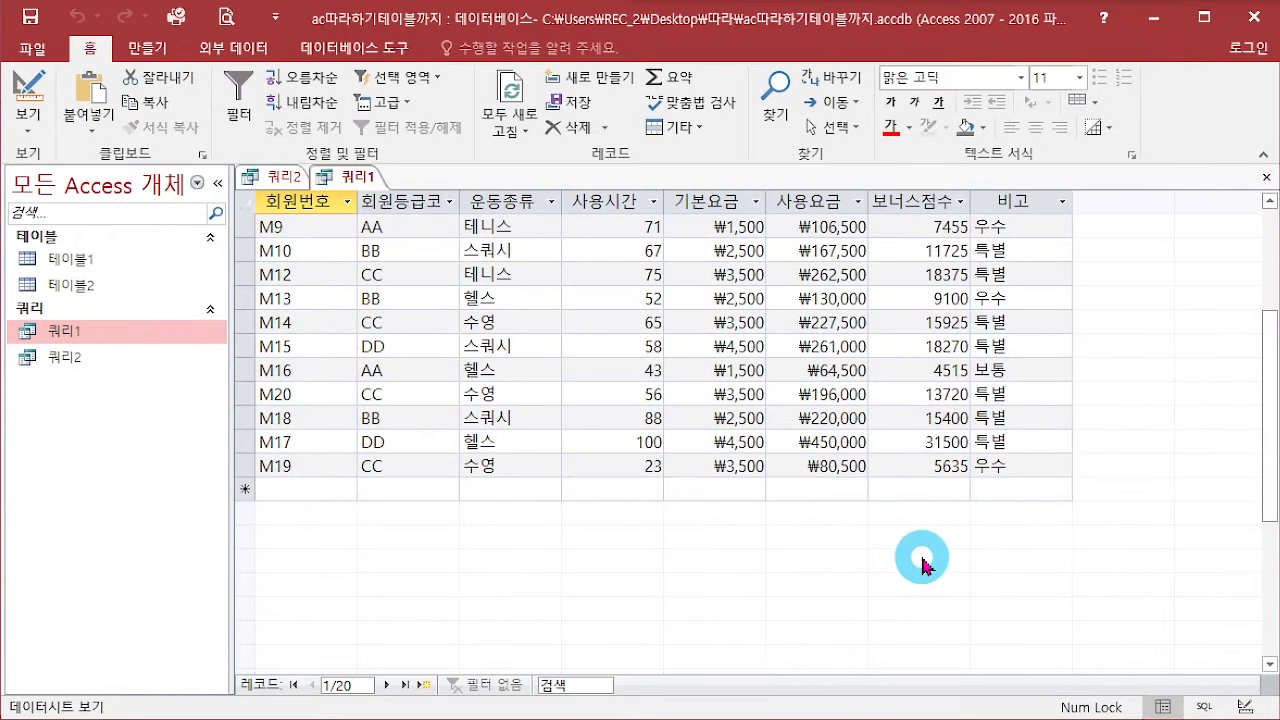
scroll(920, 555, up, 3)
click(1263, 156)
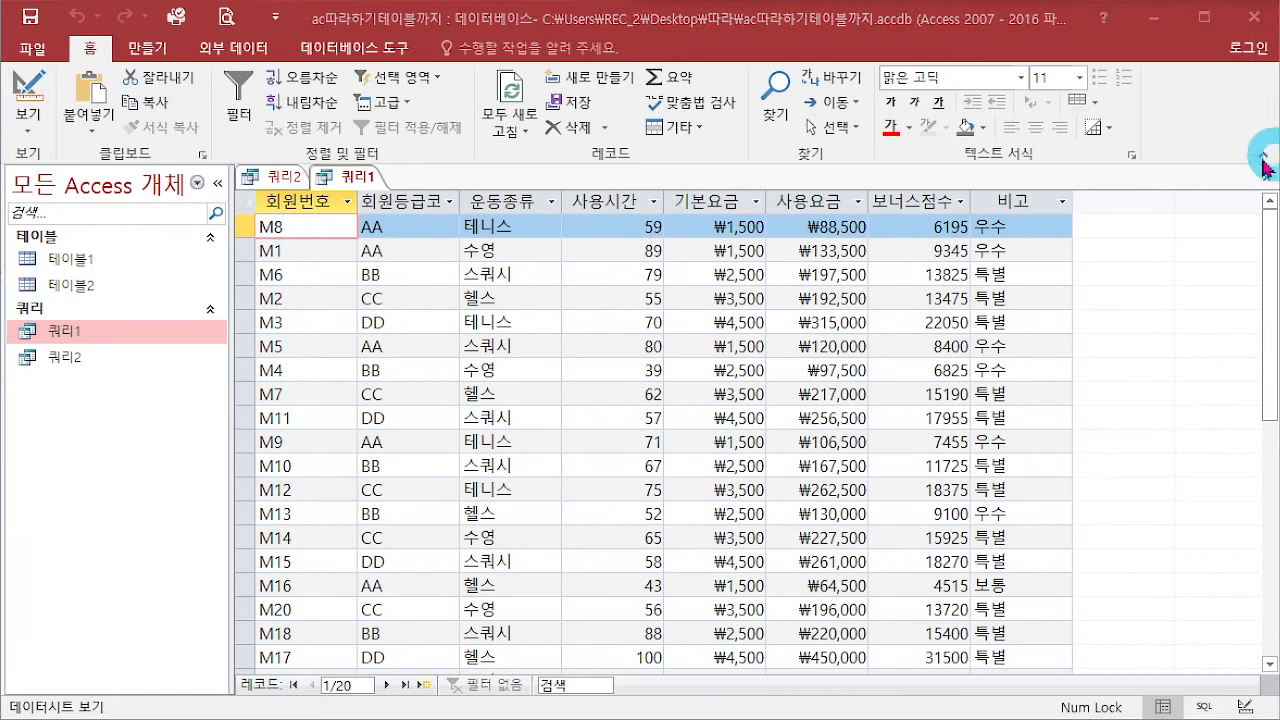
Step: Close 쿼리1 and 쿼리2, and bring up the list-box screen layout in the task document
click(1266, 179)
click(1266, 179)
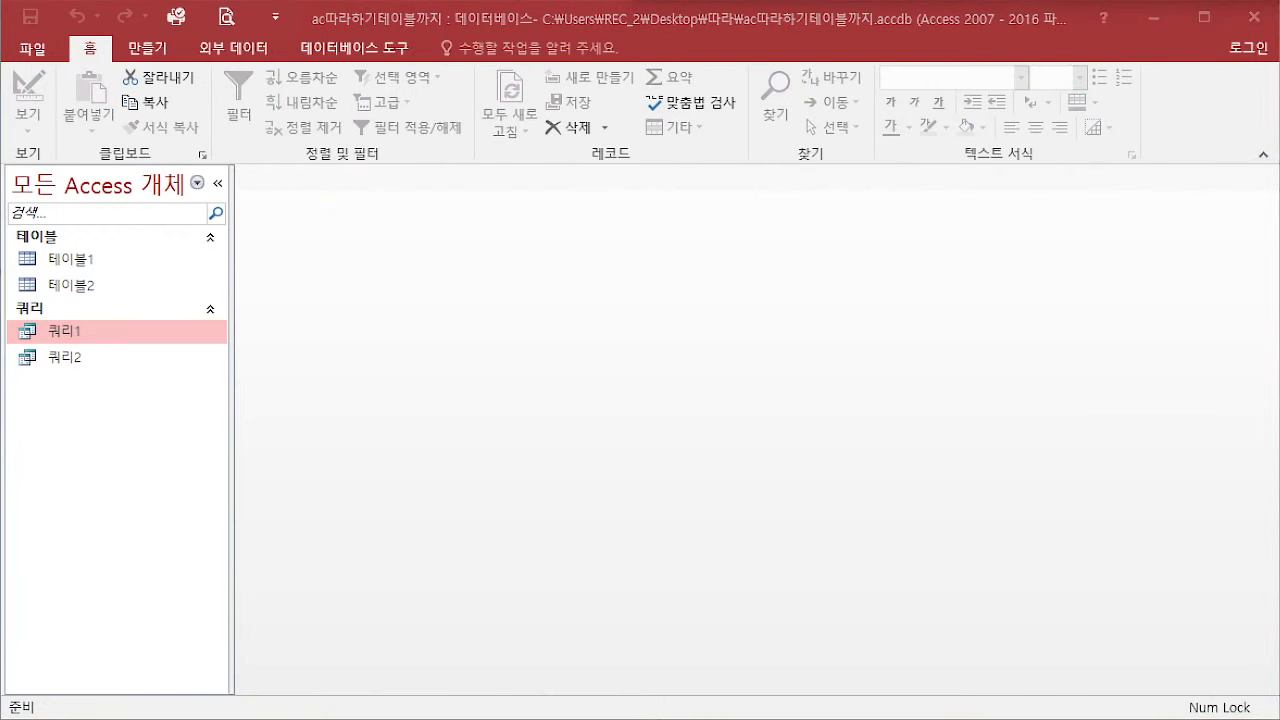
drag(1230, 2, 1205, 316)
scroll(927, 302, up, 3)
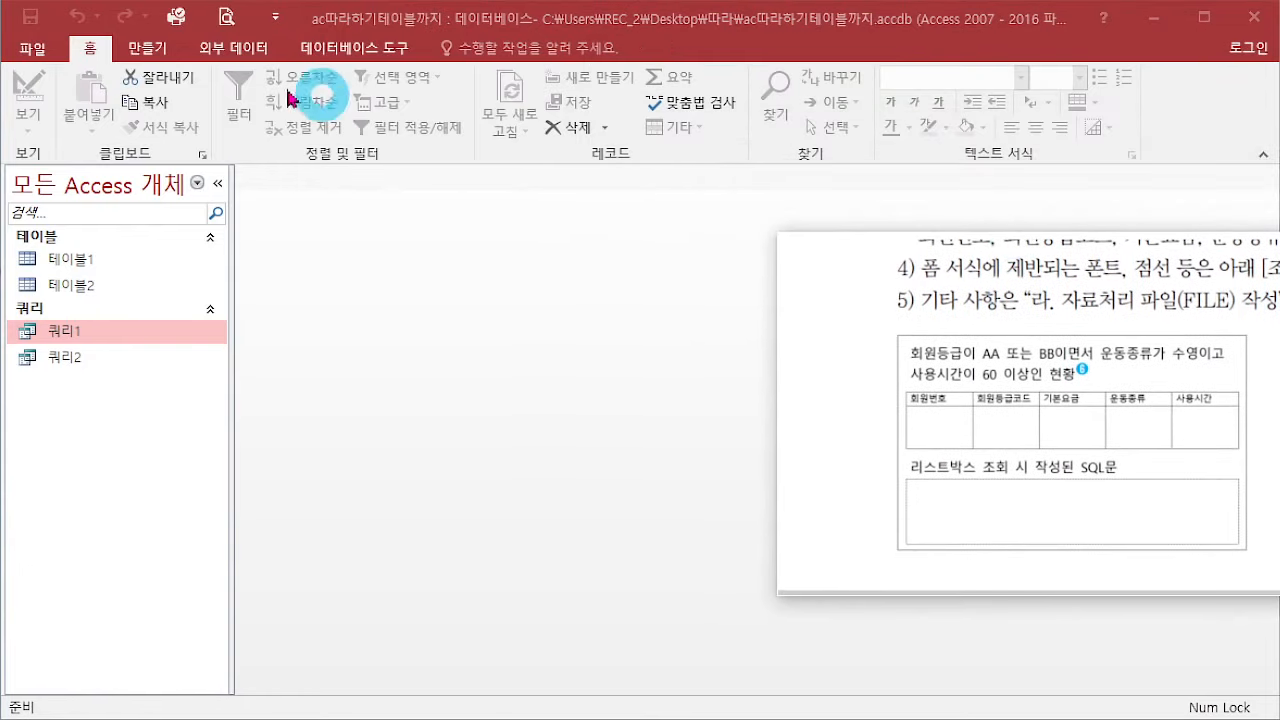
Step: Create a blank form in Design view and widen its 본문 section to about 16 cm
click(140, 50)
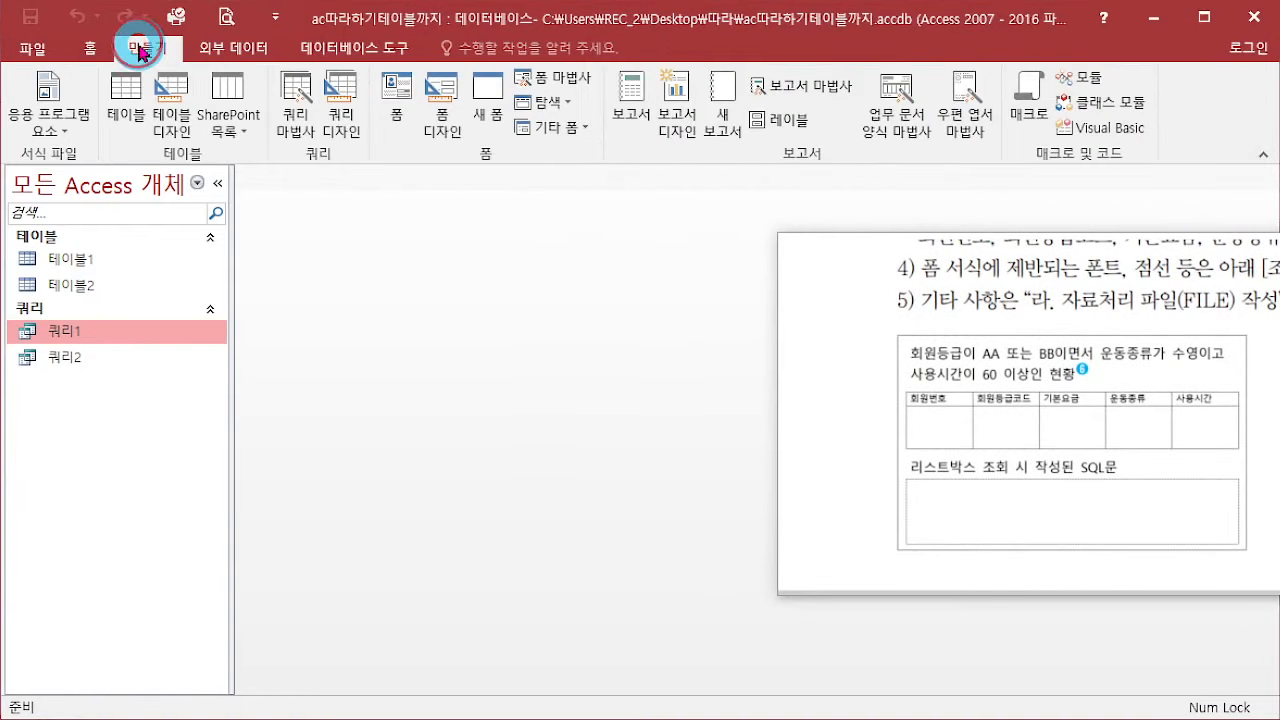
click(430, 108)
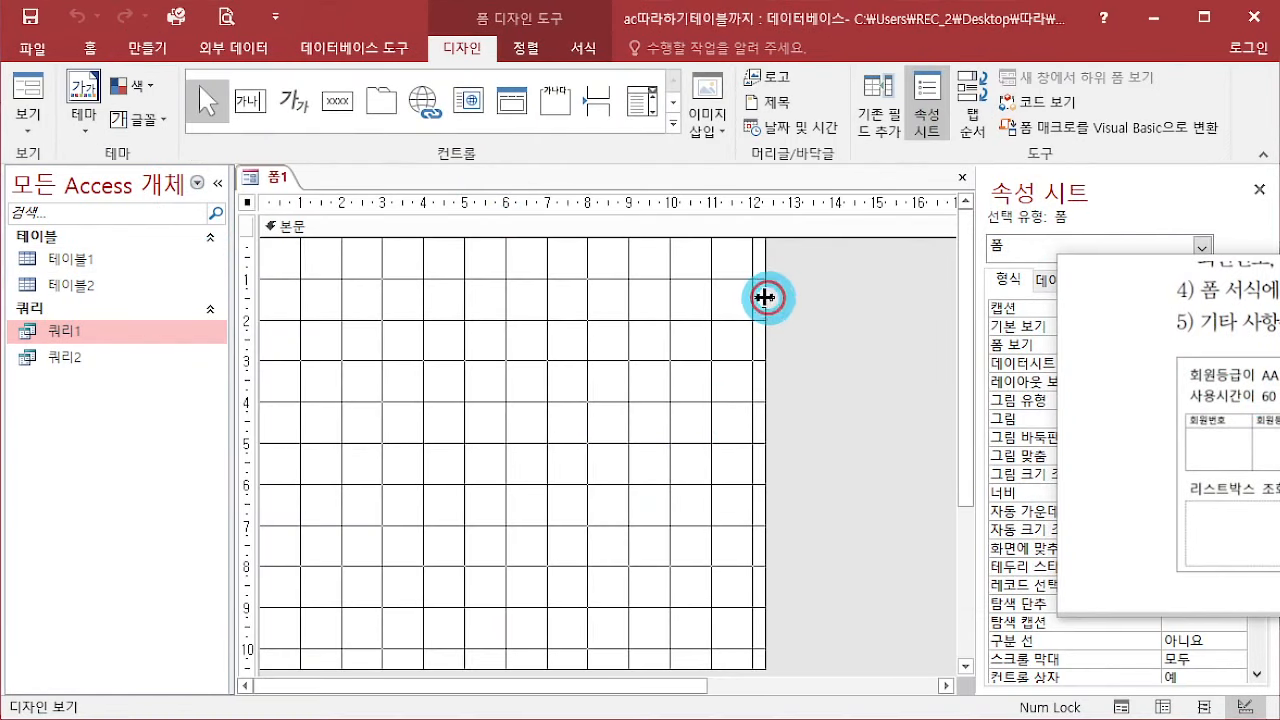
drag(766, 300, 912, 296)
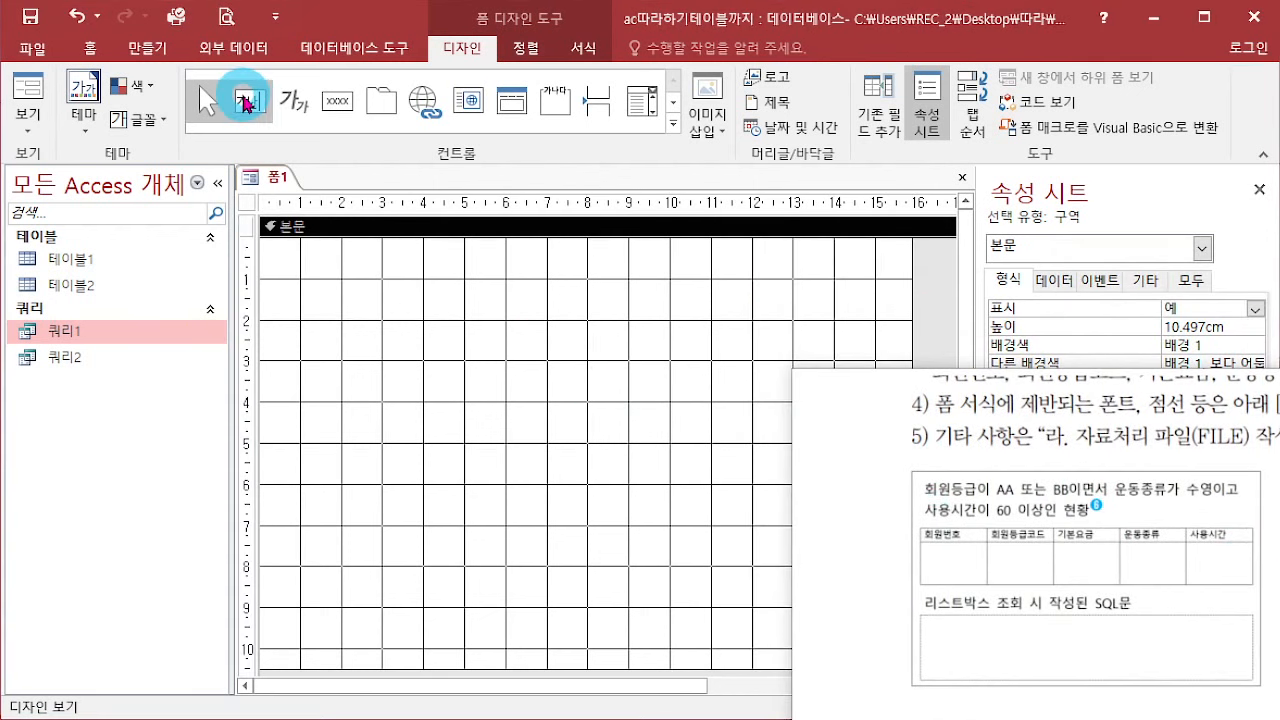
Step: Add a label about 13.5 cm wide across the top of the form reading "회원등급이 AA 또는 BB이면서 운동종류가 수영이고 사용시간이 60 이상인 현황" on two lines
click(292, 102)
drag(324, 253, 880, 336)
text(회)
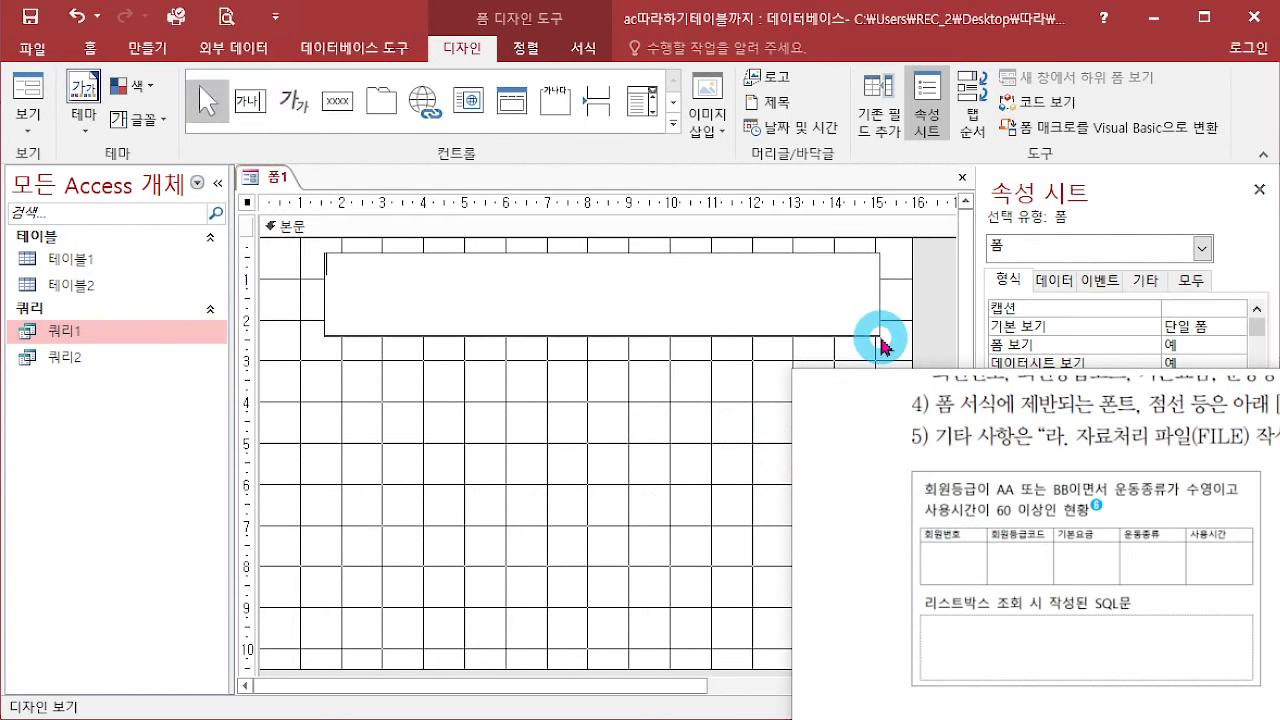
text(원)
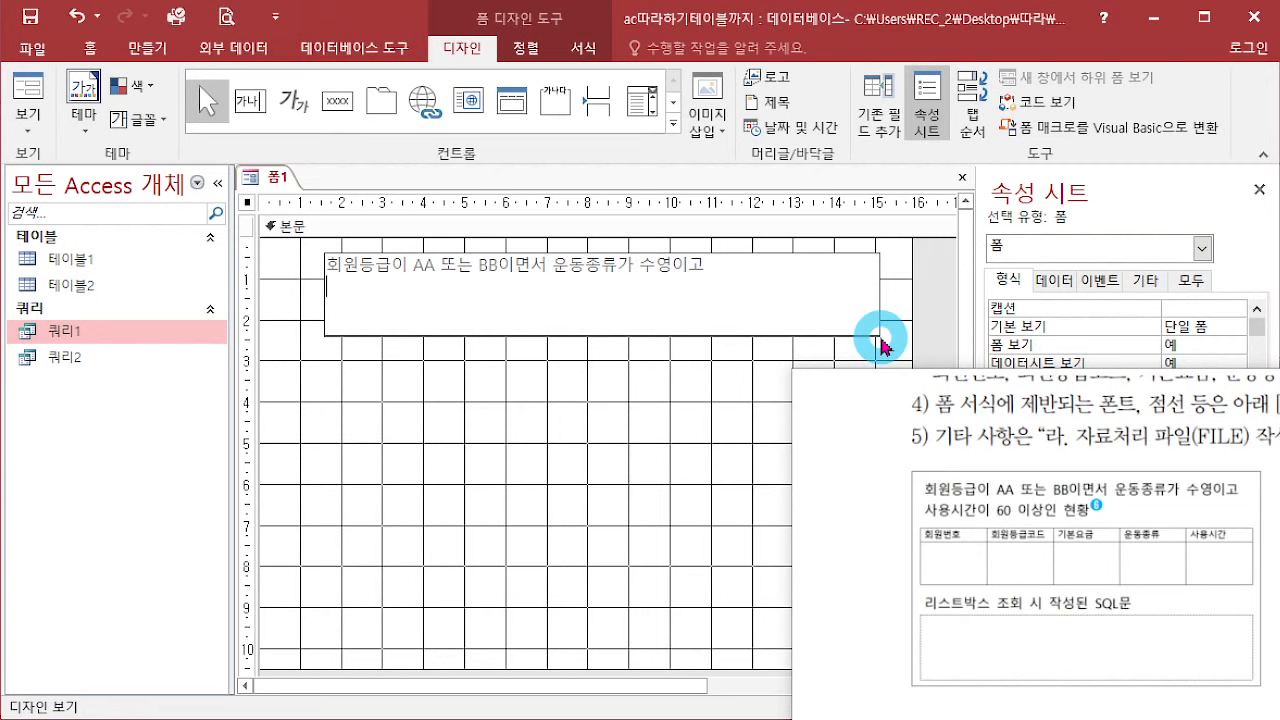
click(466, 363)
click(651, 314)
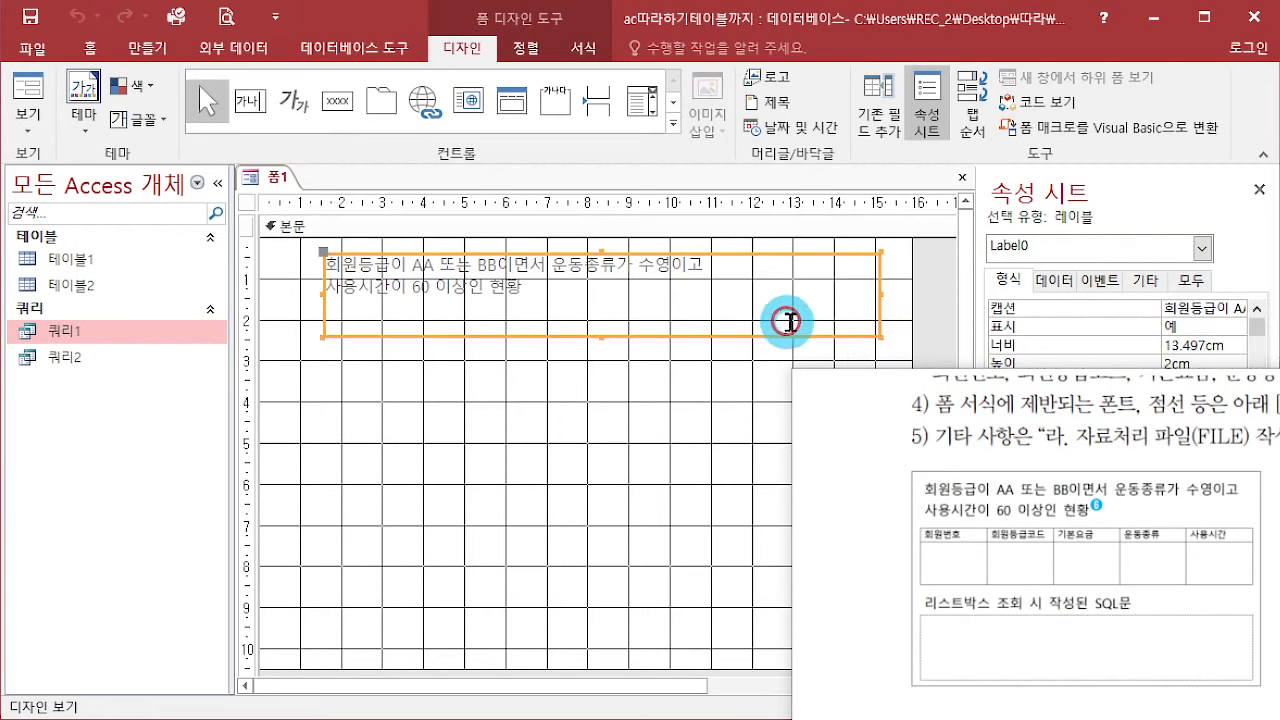
Step: Fit the title label to its text and move it toward the horizontal middle of the form
double_click(879, 338)
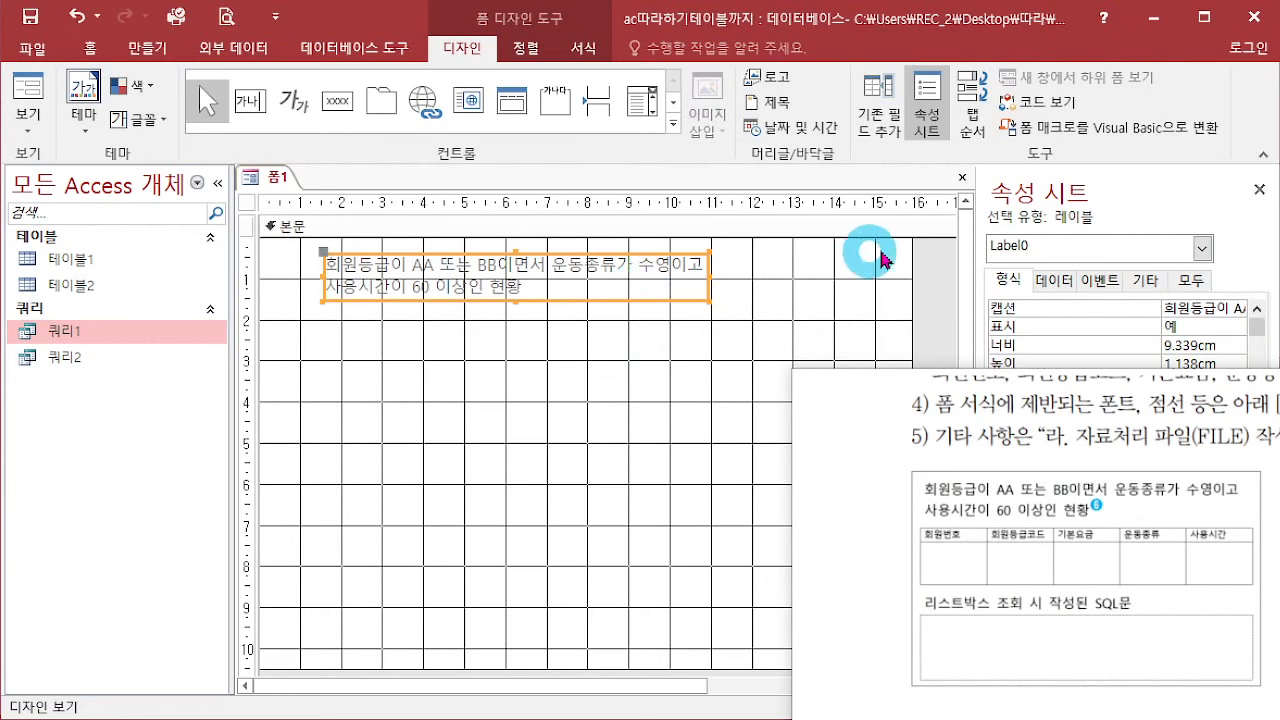
click(618, 302)
drag(618, 302, 652, 310)
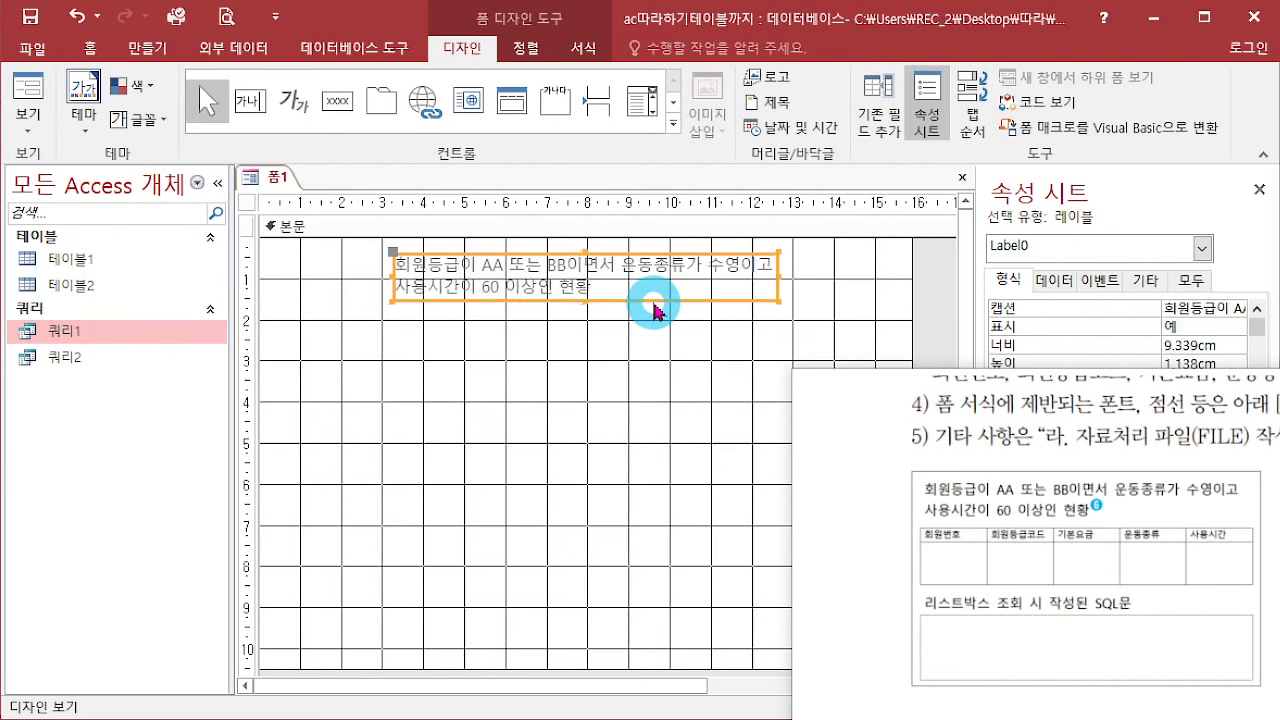
key(Right)
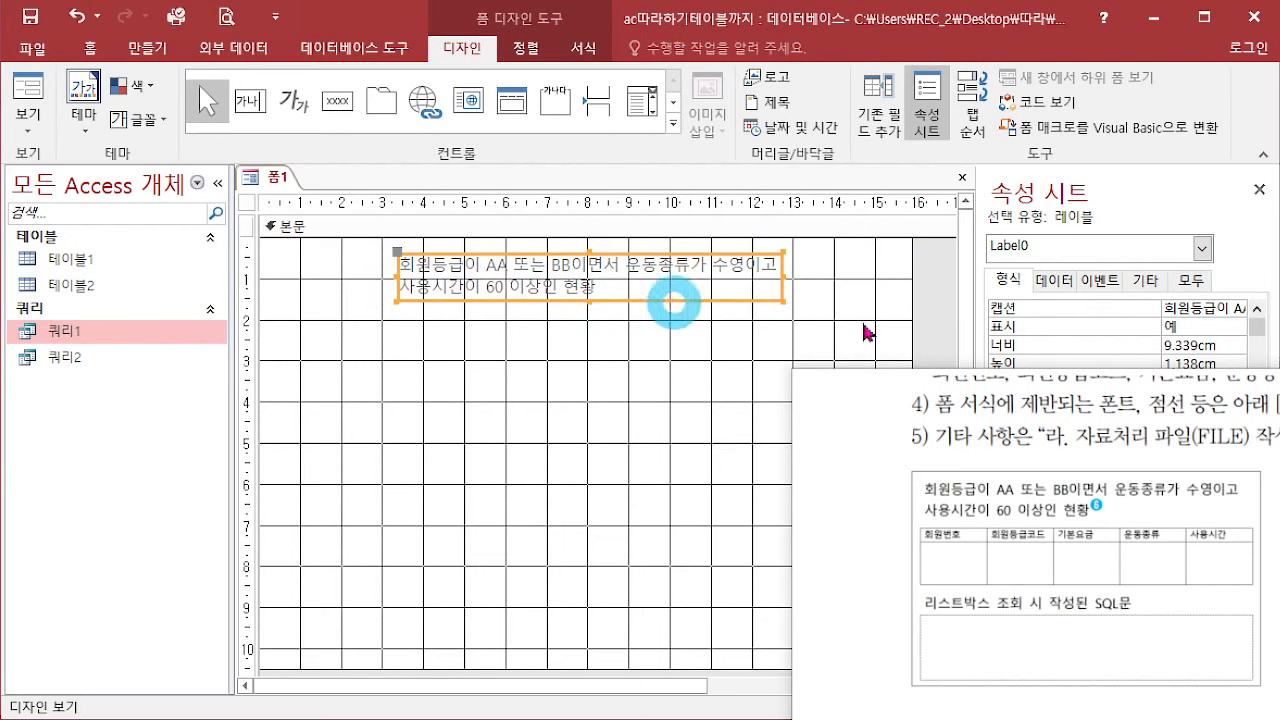
Step: Examine the [기타조건] section of the task document for the required title font size
click(1035, 545)
scroll(1035, 545, down, 1)
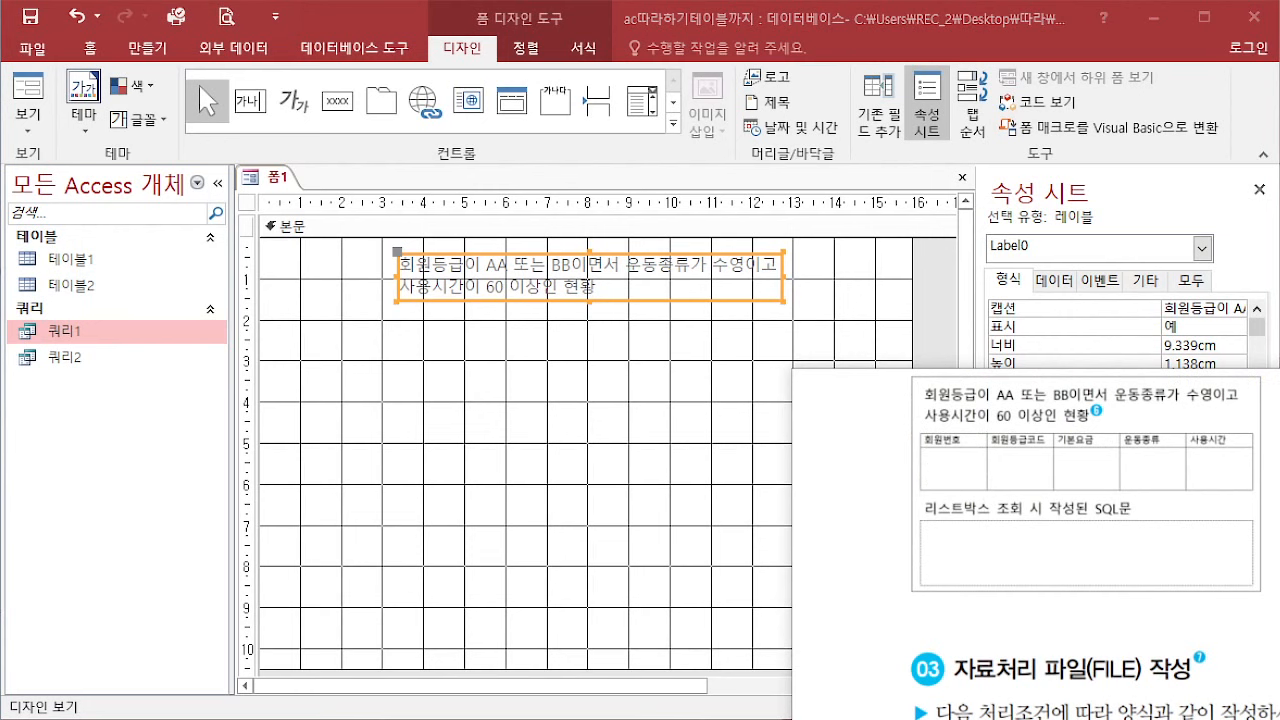
scroll(1035, 545, down, 3)
drag(1278, 518, 1128, 421)
scroll(1128, 421, down, 1)
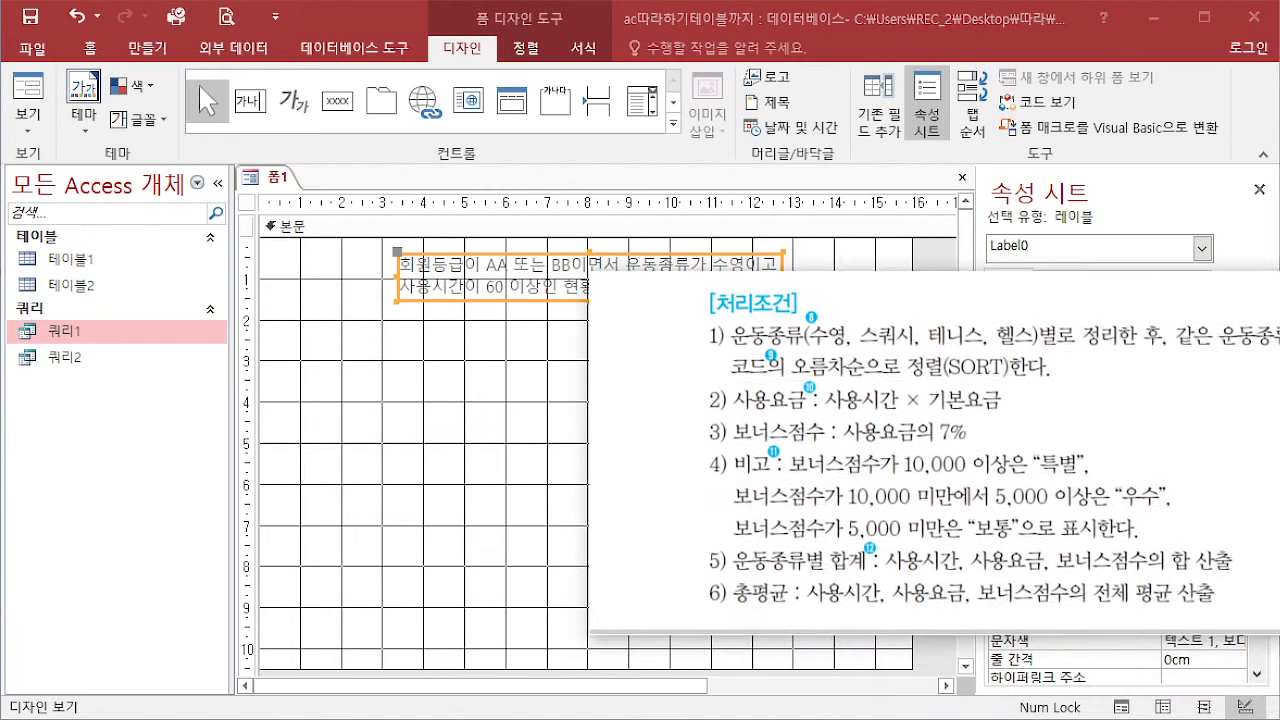
scroll(935, 452, down, 9)
drag(1279, 495, 1057, 545)
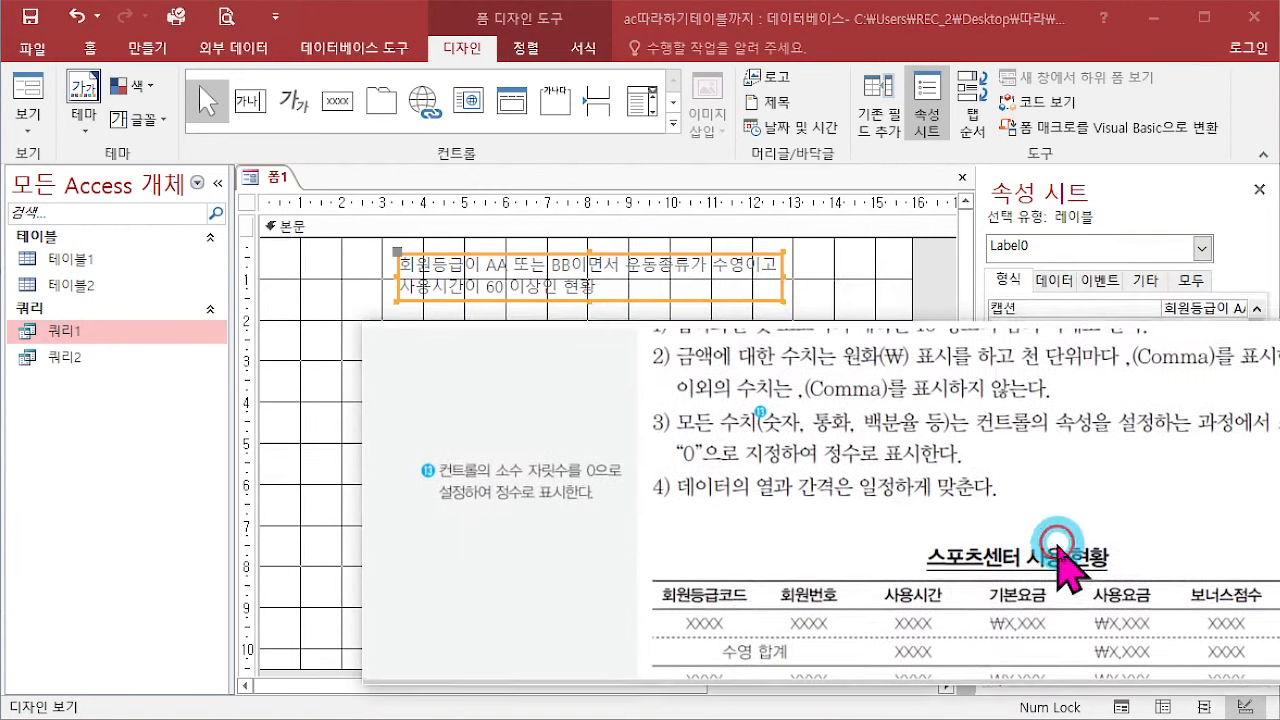
scroll(1057, 545, up, 2)
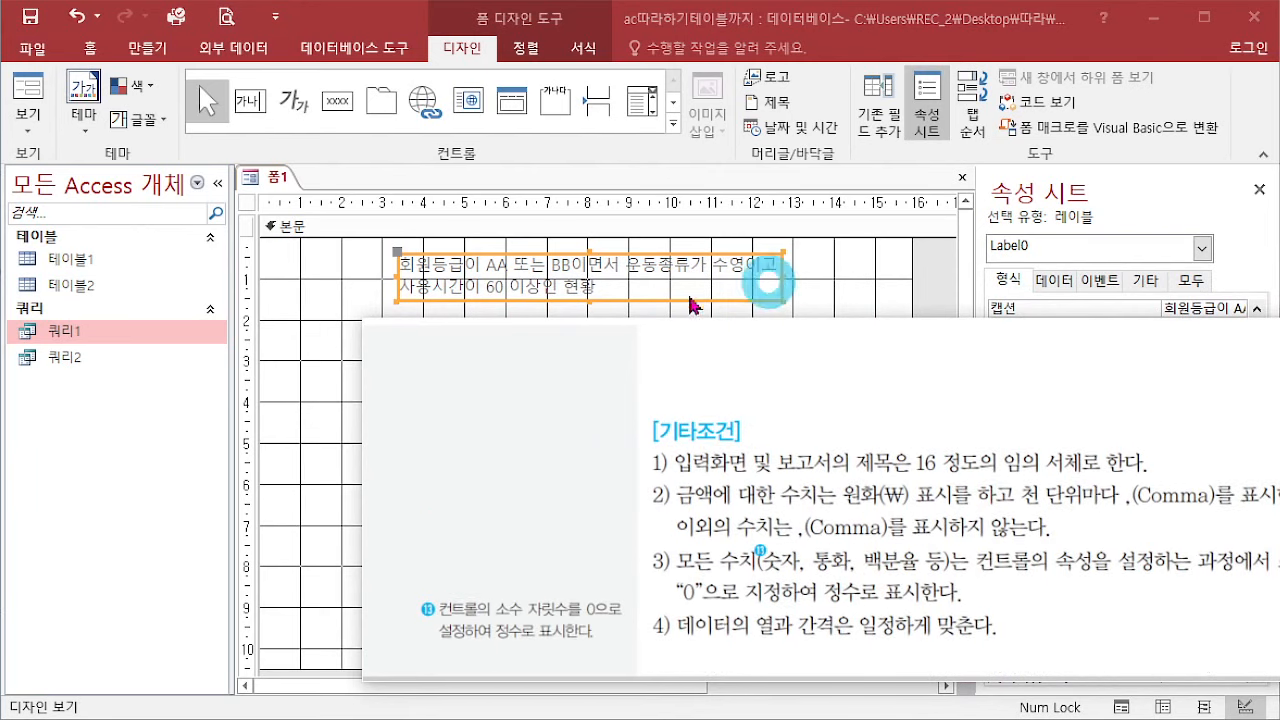
Step: Set the title label's font size to 16 and enlarge the label to about 13 cm wide and 2.3 cm high
click(92, 47)
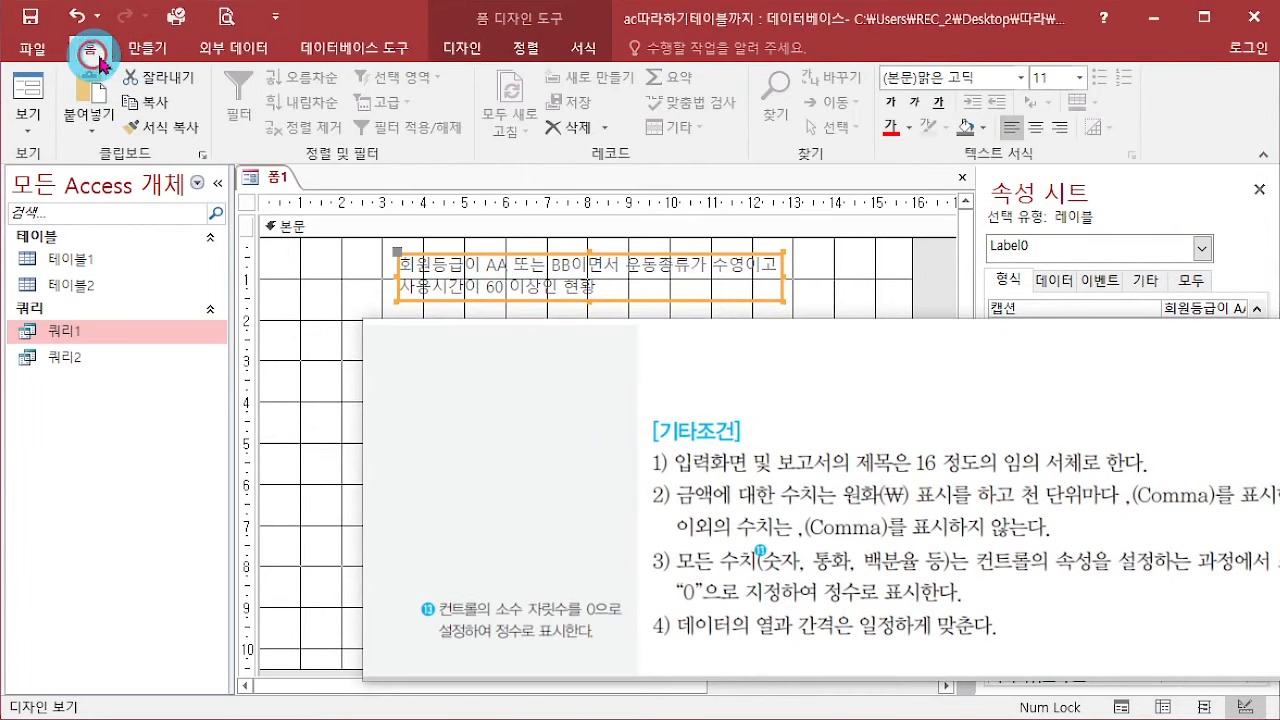
click(1055, 77)
text(16)
key(Return)
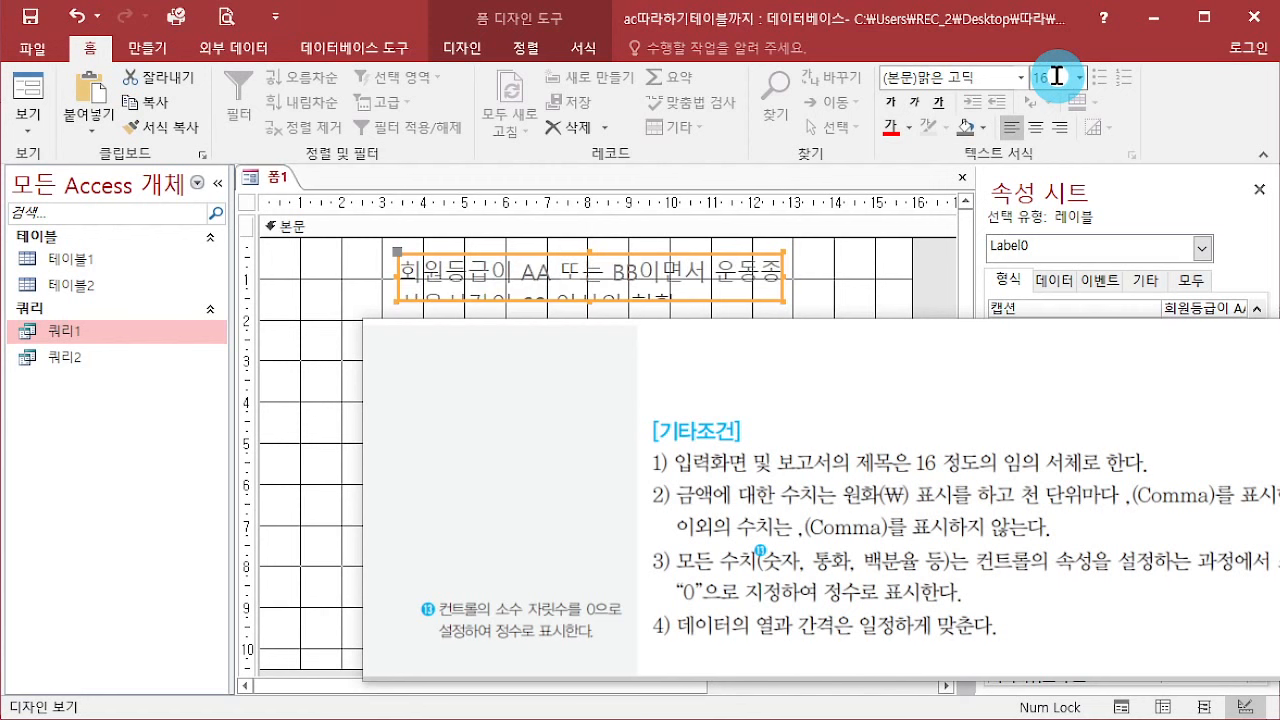
click(785, 309)
drag(783, 300, 930, 348)
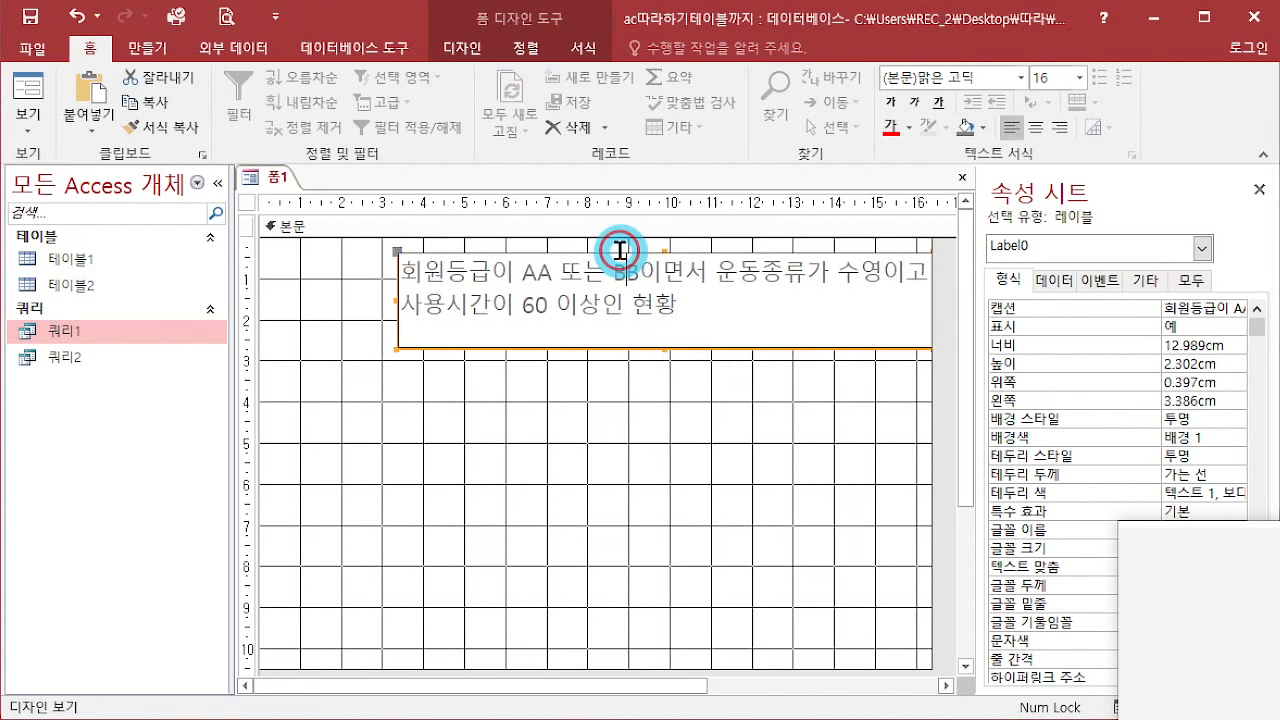
Step: Reposition the title label about 1.5 cm from the form's left edge and trim the form width to about 16 cm
drag(605, 248, 399, 258)
key(Right)
key(Right)
key(Right)
key(Right)
key(Right)
key(Right)
key(Right)
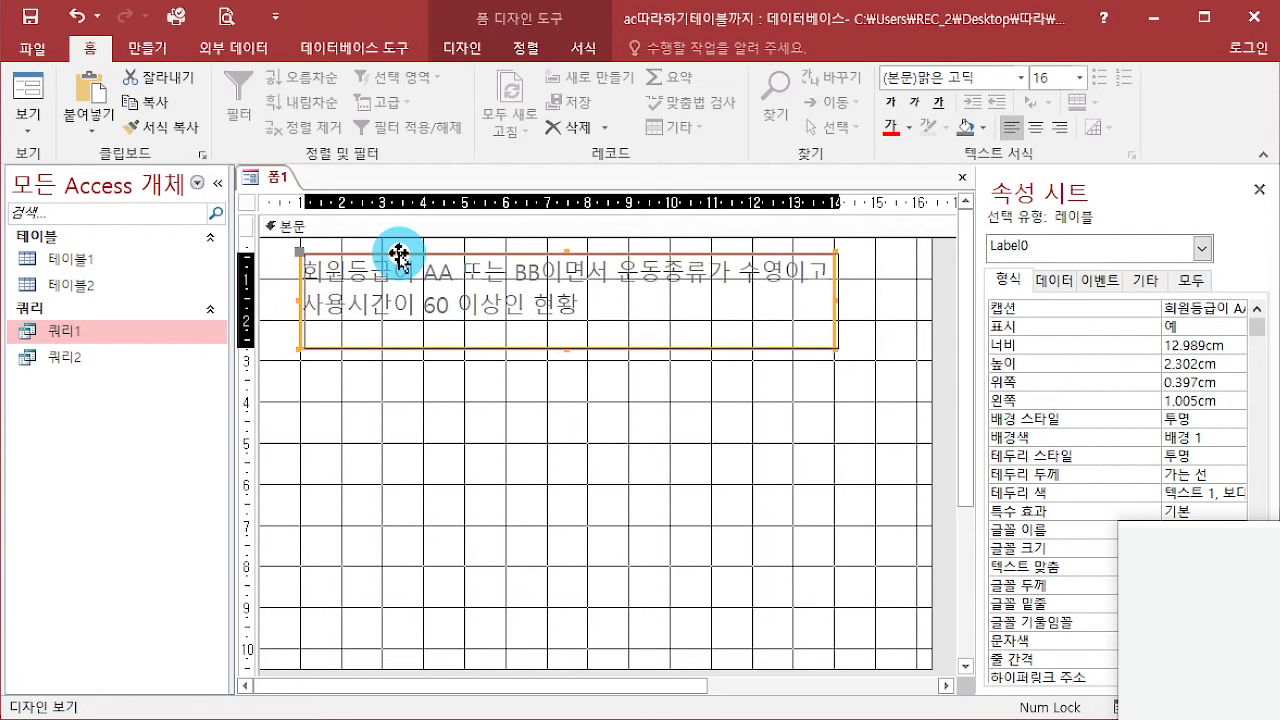
drag(931, 366, 918, 365)
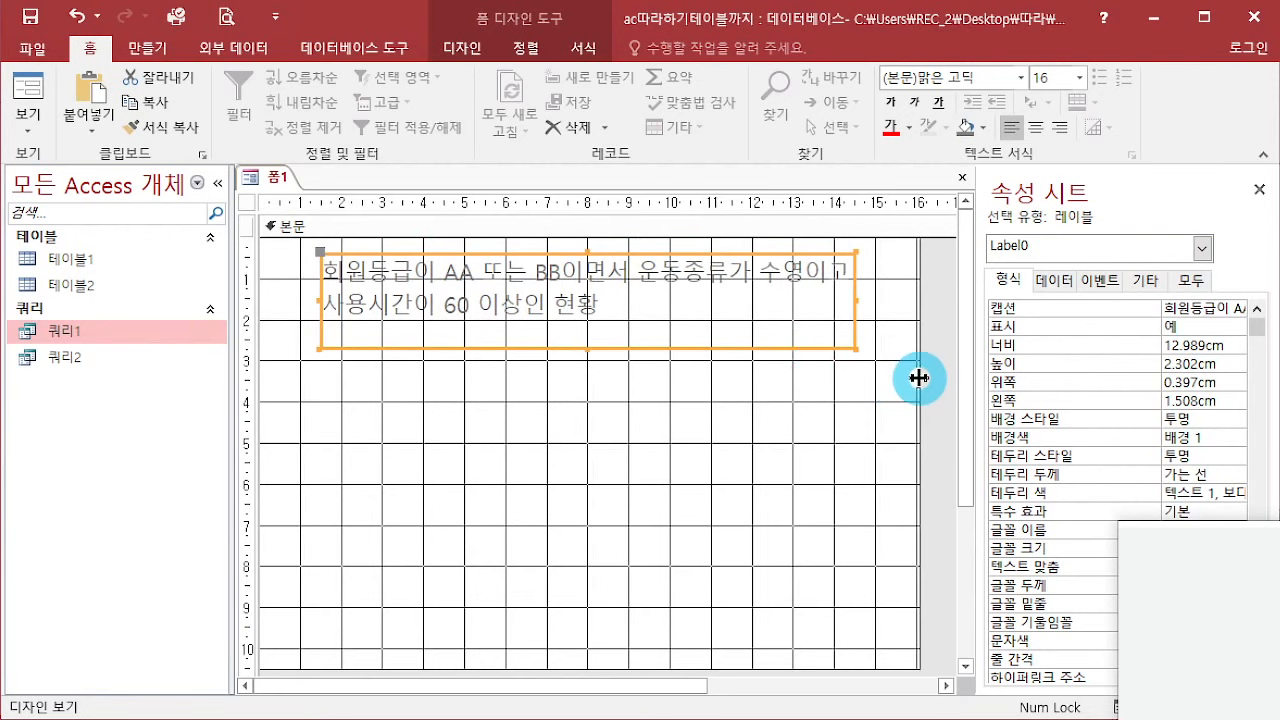
click(547, 475)
double_click(629, 303)
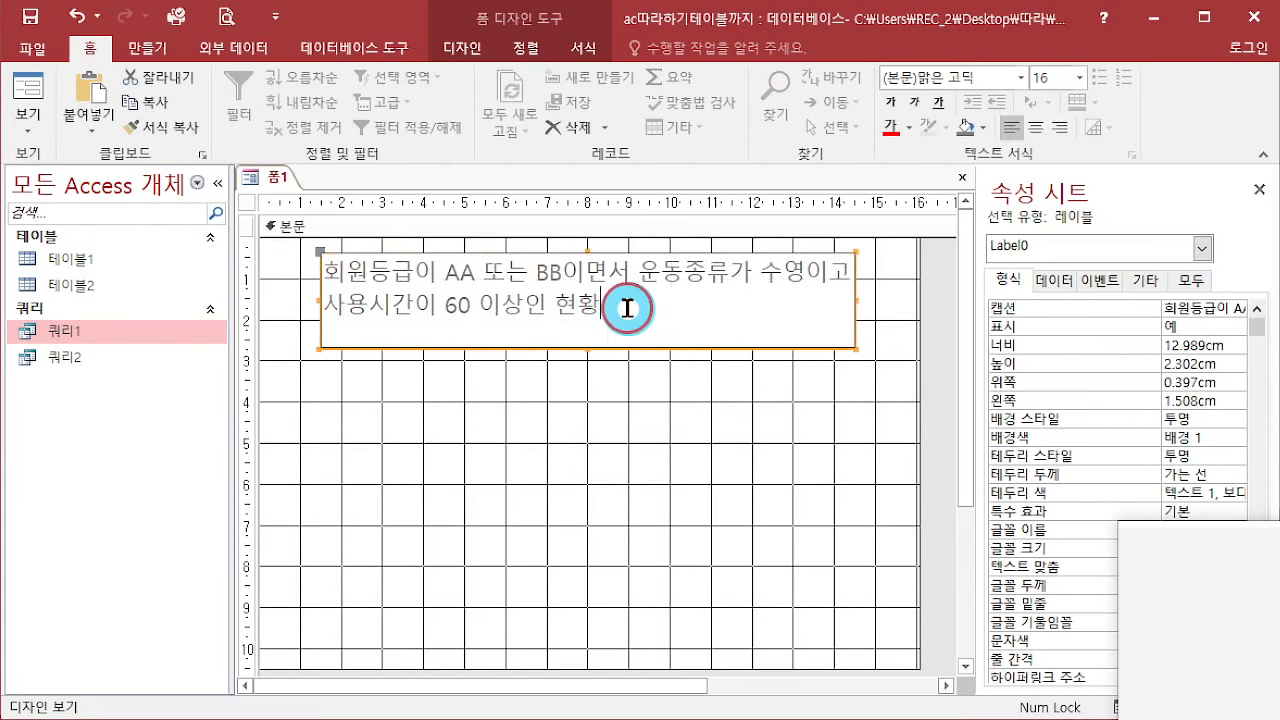
click(678, 440)
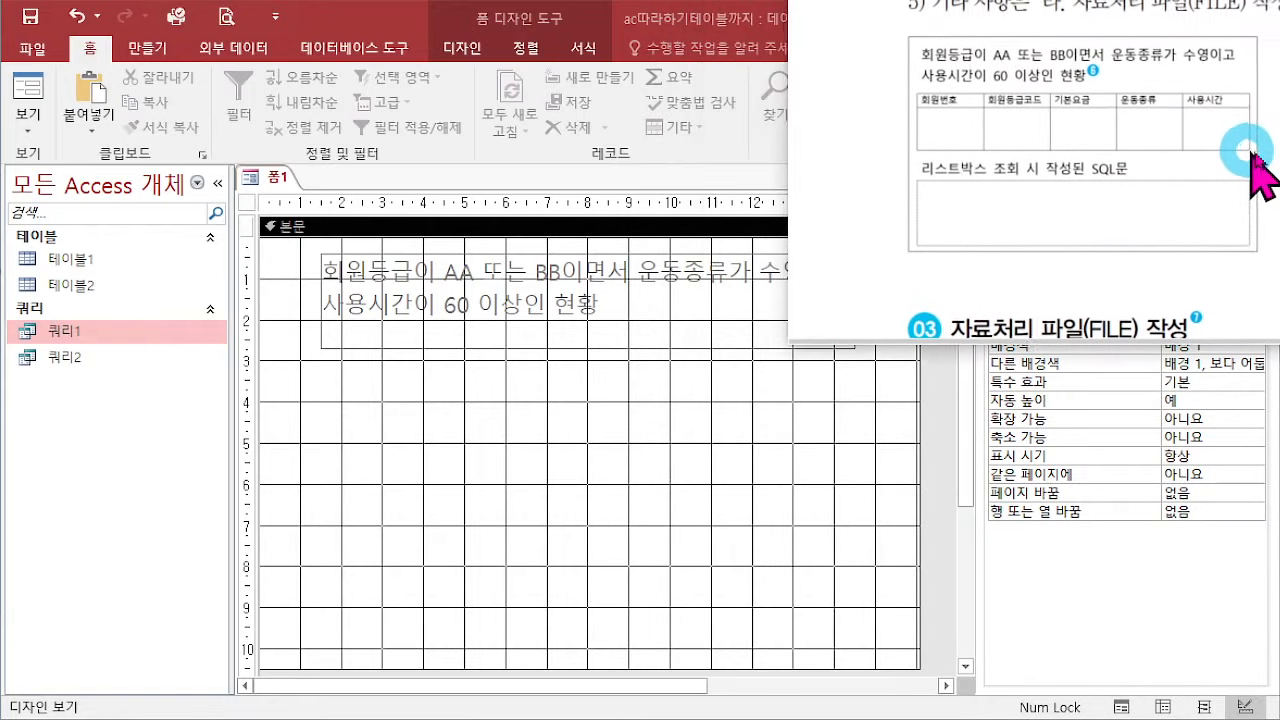
Step: Draw a list box about 13.5 cm wide and 2.9 cm high below the title label, with the control wizard enabled
click(466, 48)
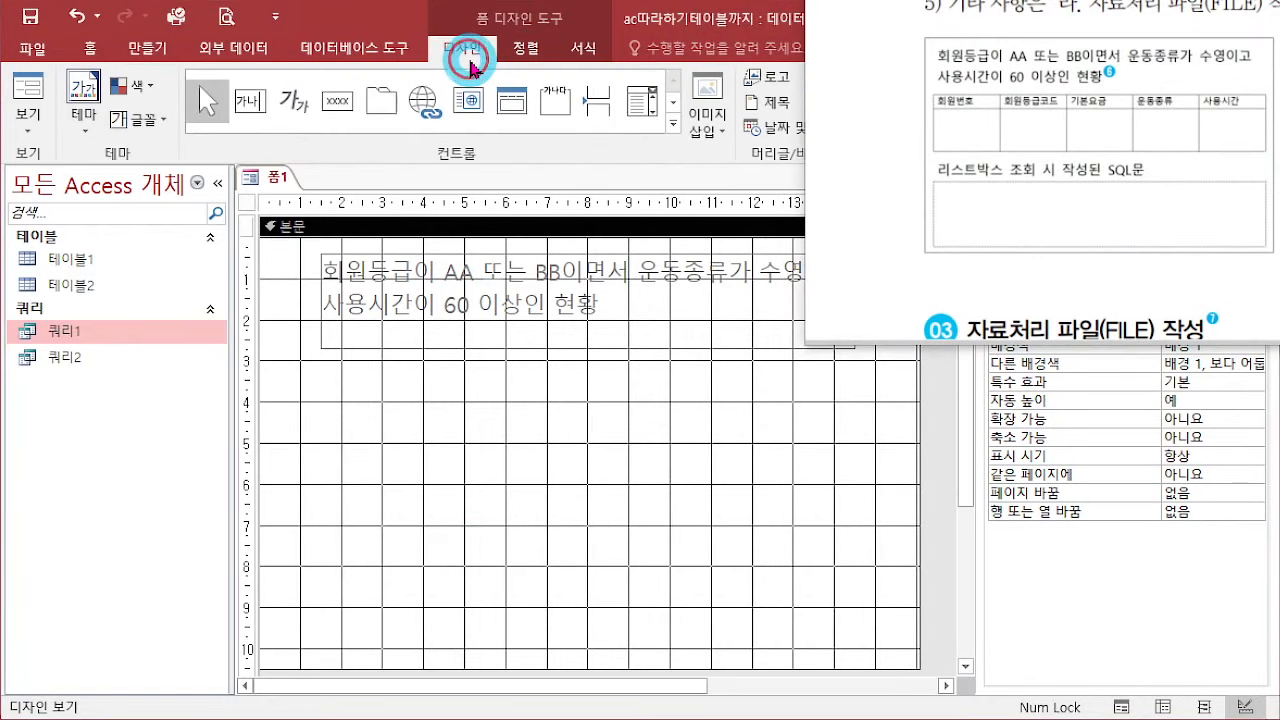
click(673, 124)
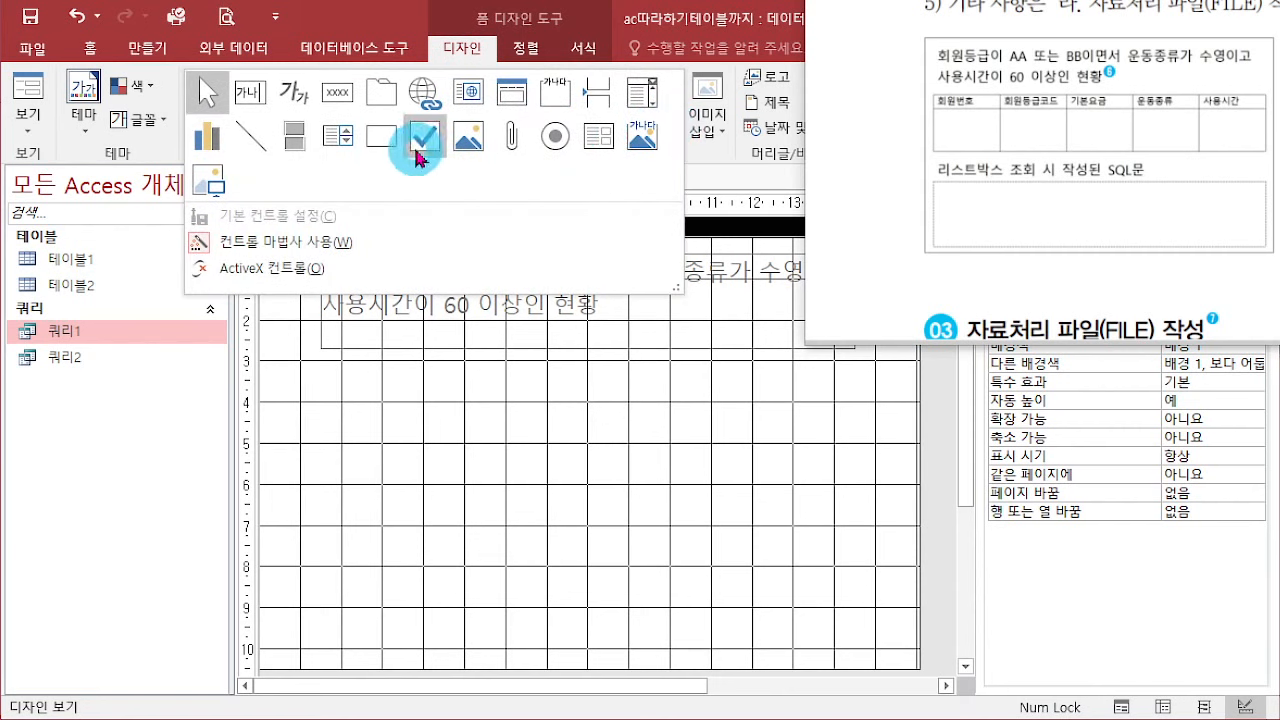
click(331, 143)
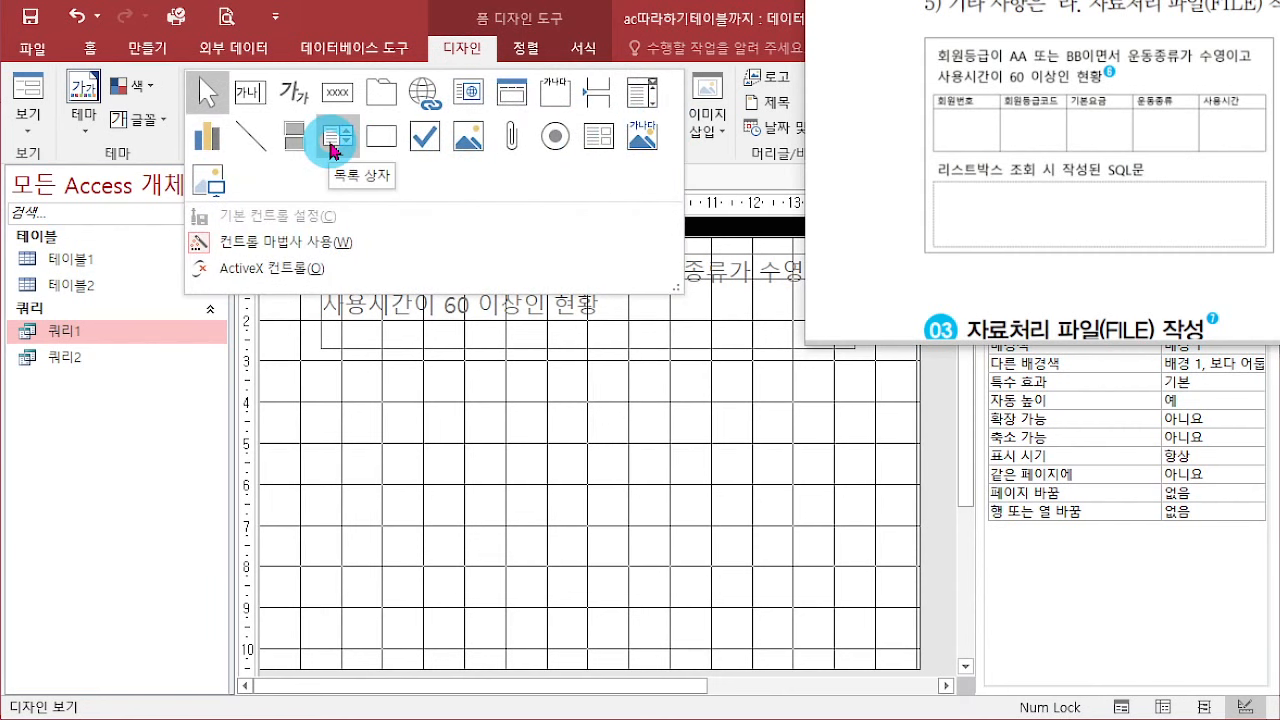
click(292, 240)
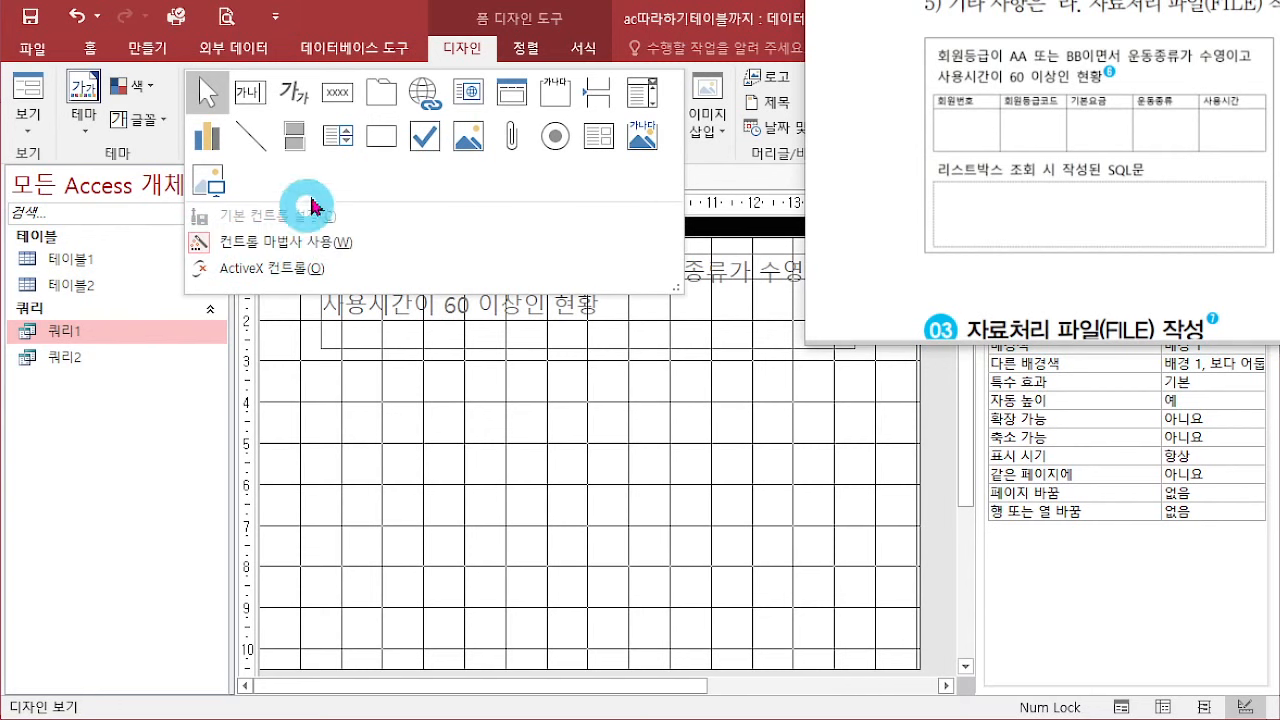
click(336, 141)
drag(316, 367, 871, 485)
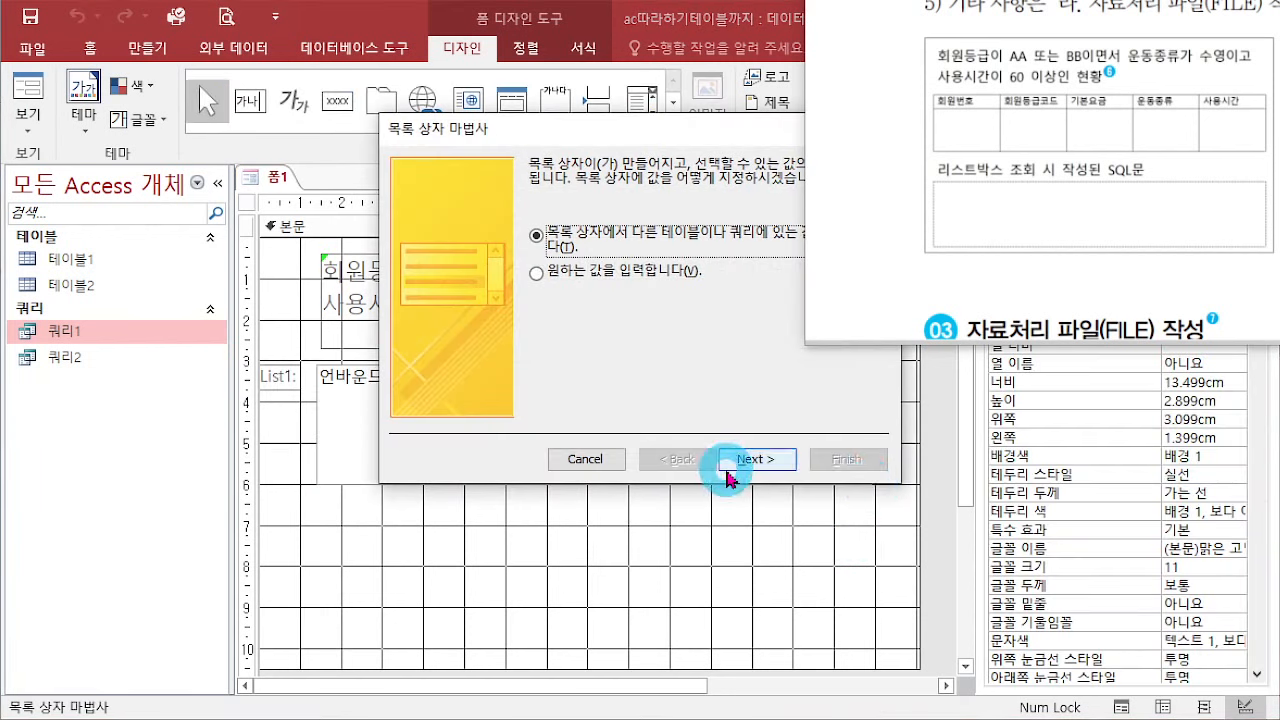
Step: Base the list box on 쿼리2 with the fields 회원번호, 회원등급코드, 기본요금, 운동종류 and 사용시간, leaving the sort order empty
click(748, 459)
click(662, 368)
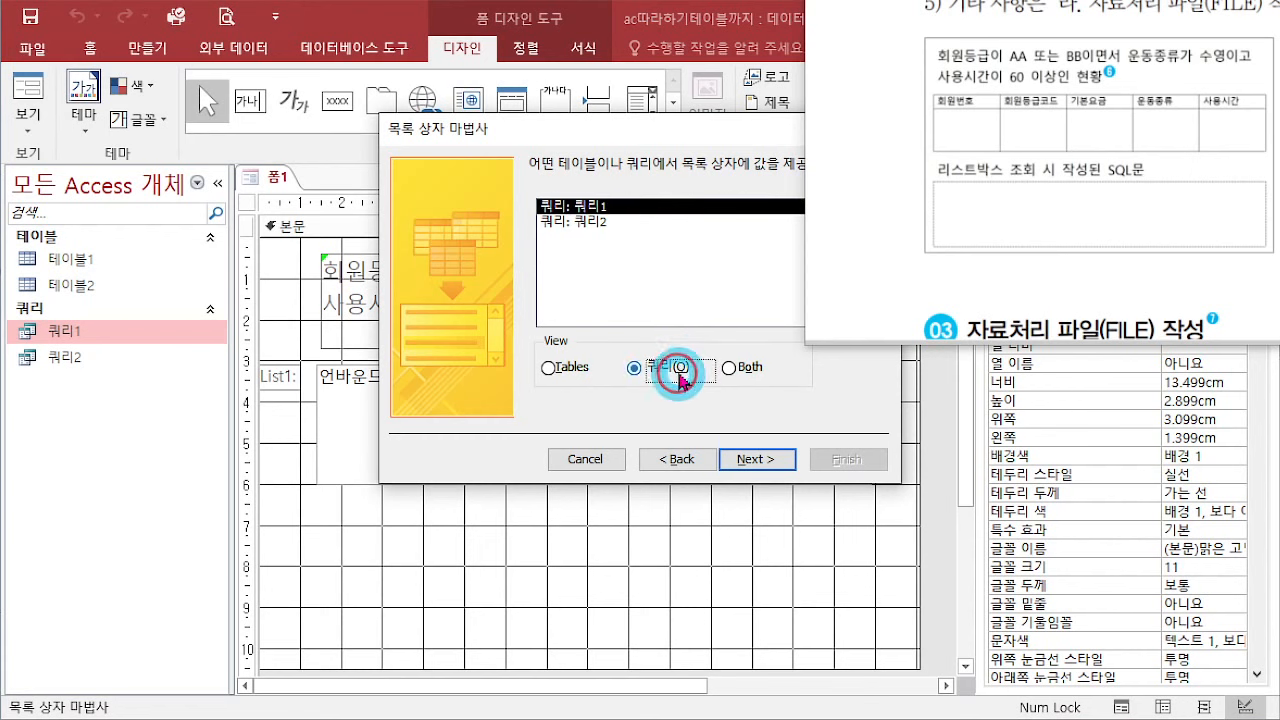
click(589, 224)
click(752, 459)
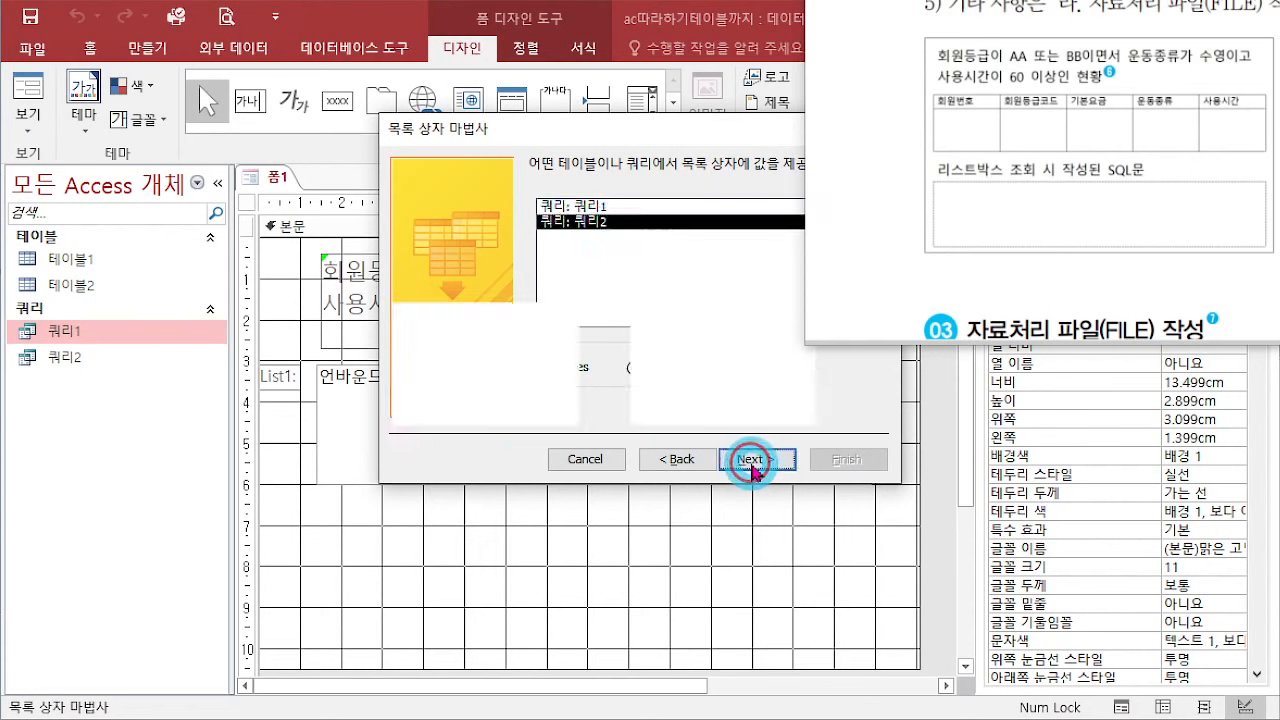
click(604, 343)
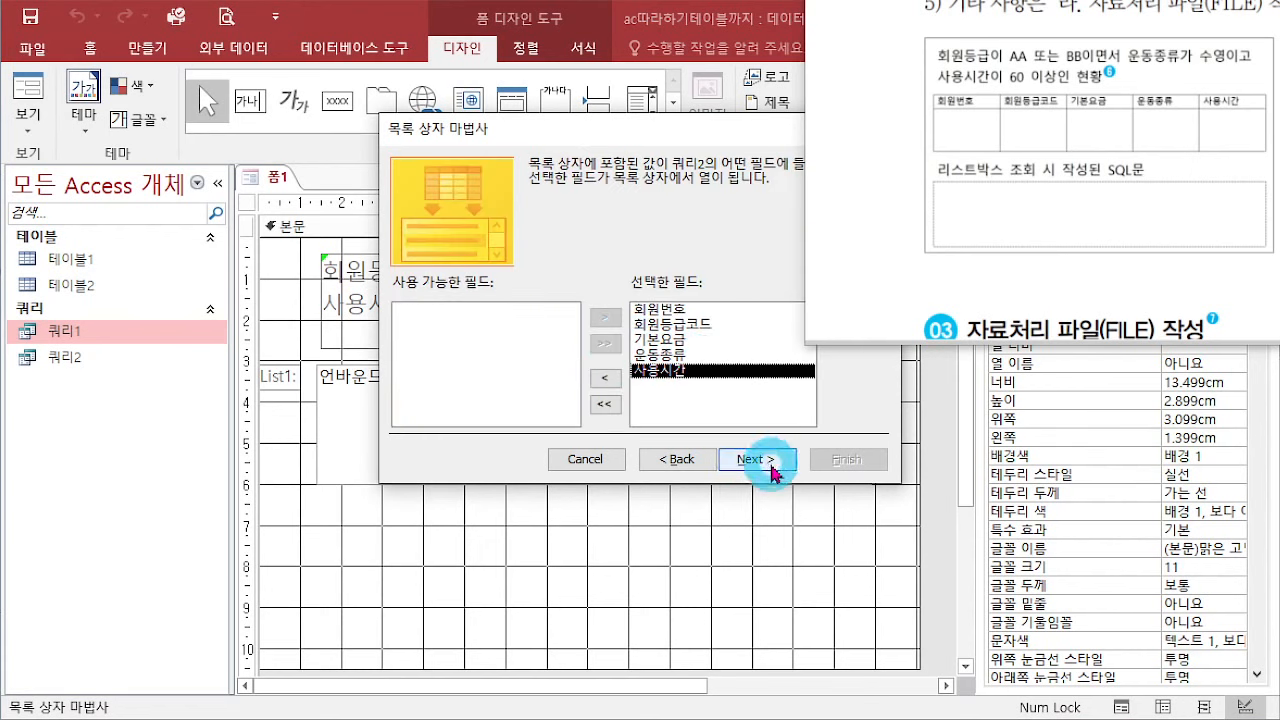
click(757, 459)
click(764, 459)
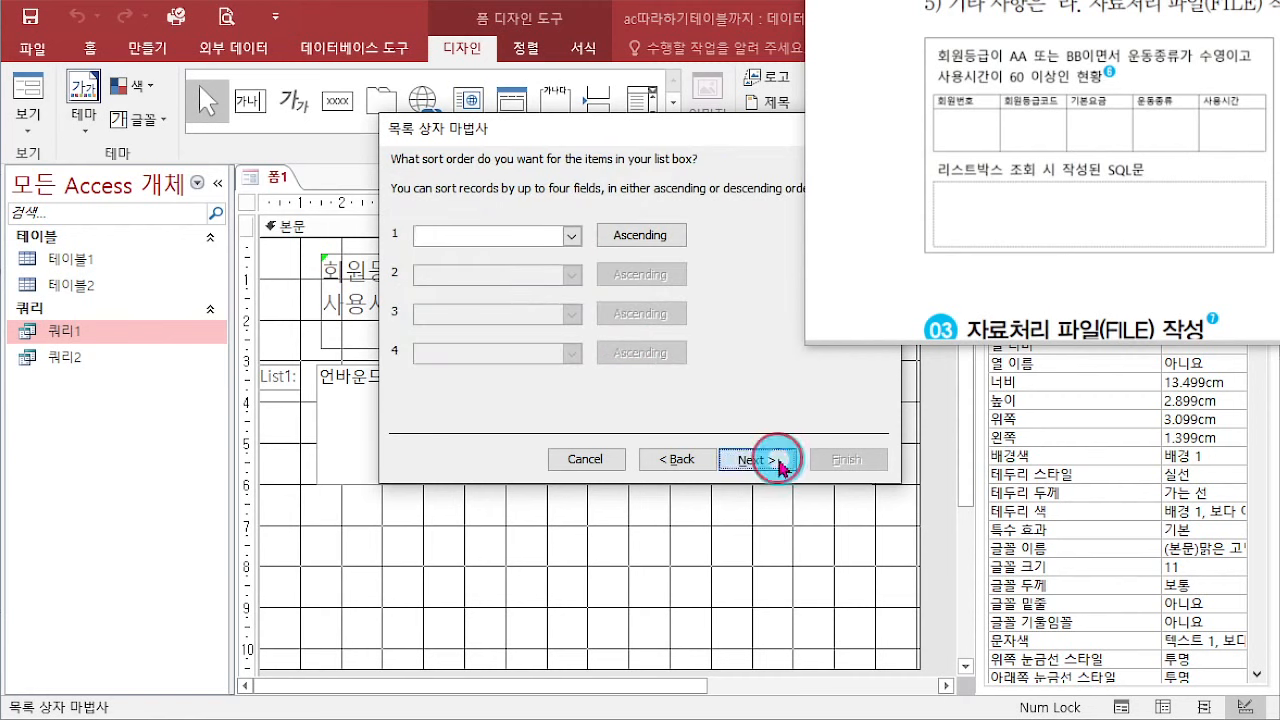
Step: Narrow the 운동종류 column of the list box and continue through the wizard to its label setting
drag(630, 142, 522, 158)
drag(622, 405, 541, 412)
drag(620, 141, 666, 171)
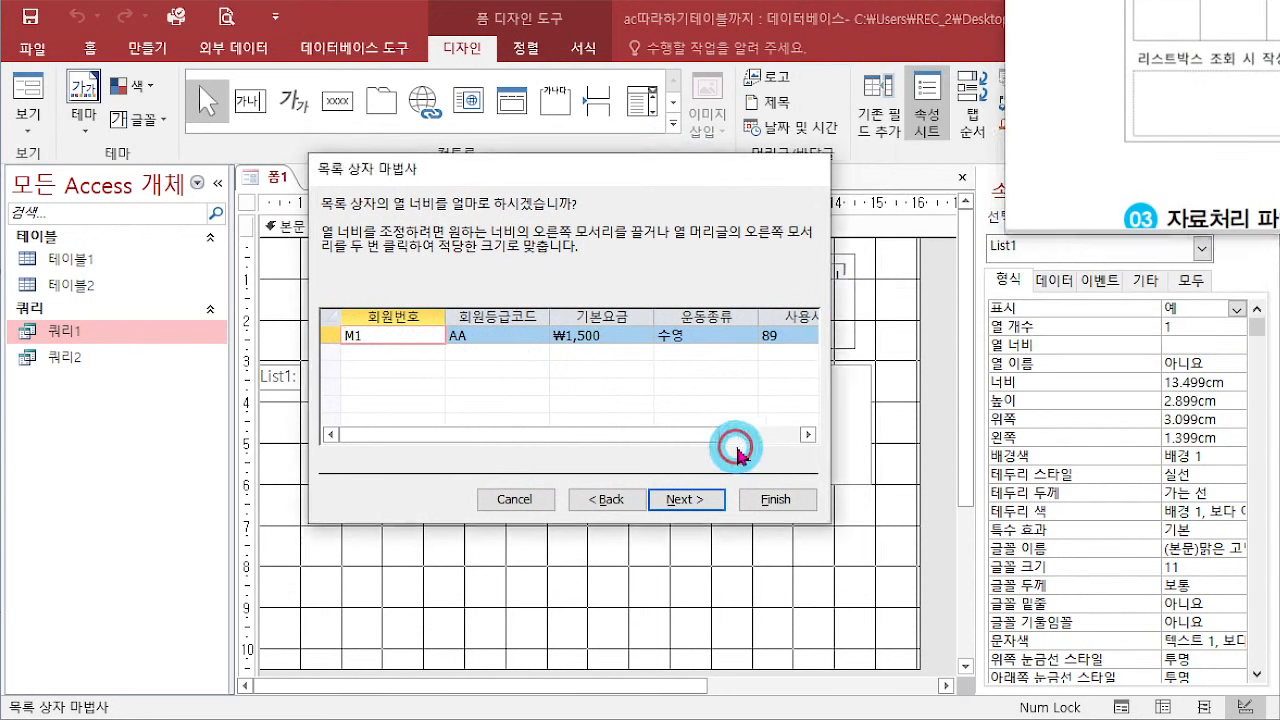
click(540, 316)
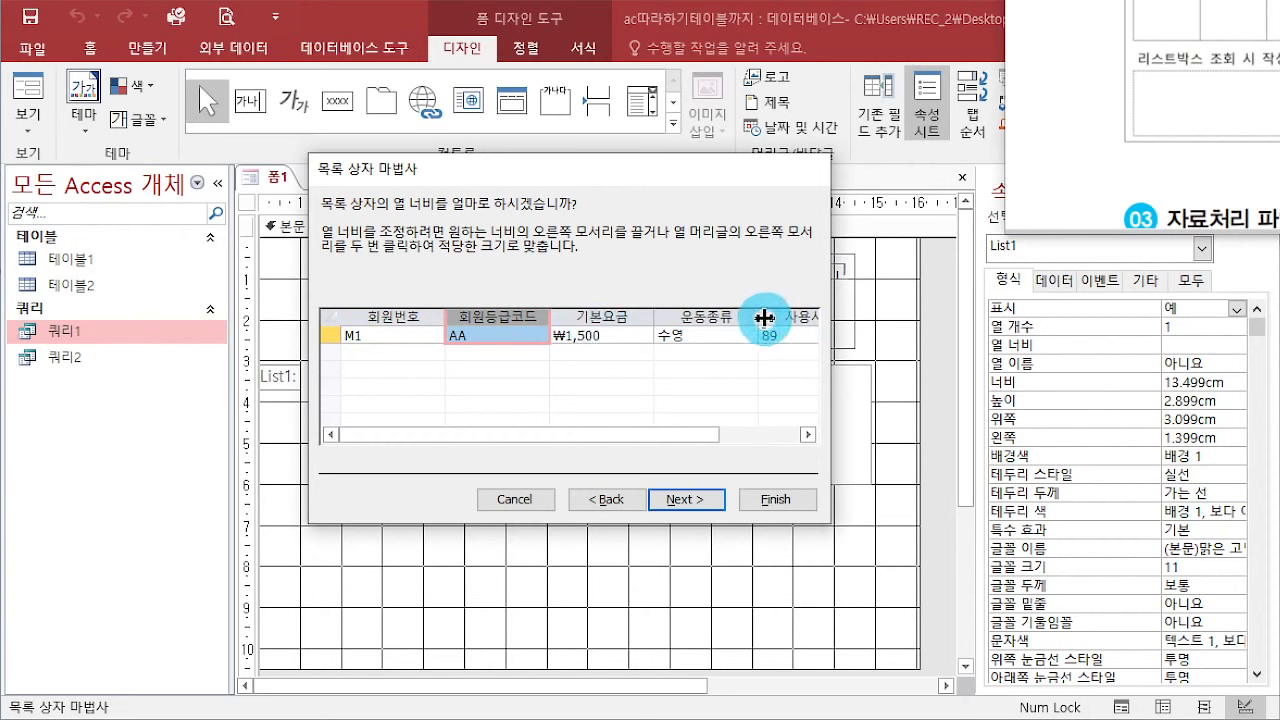
drag(680, 434, 572, 444)
click(688, 498)
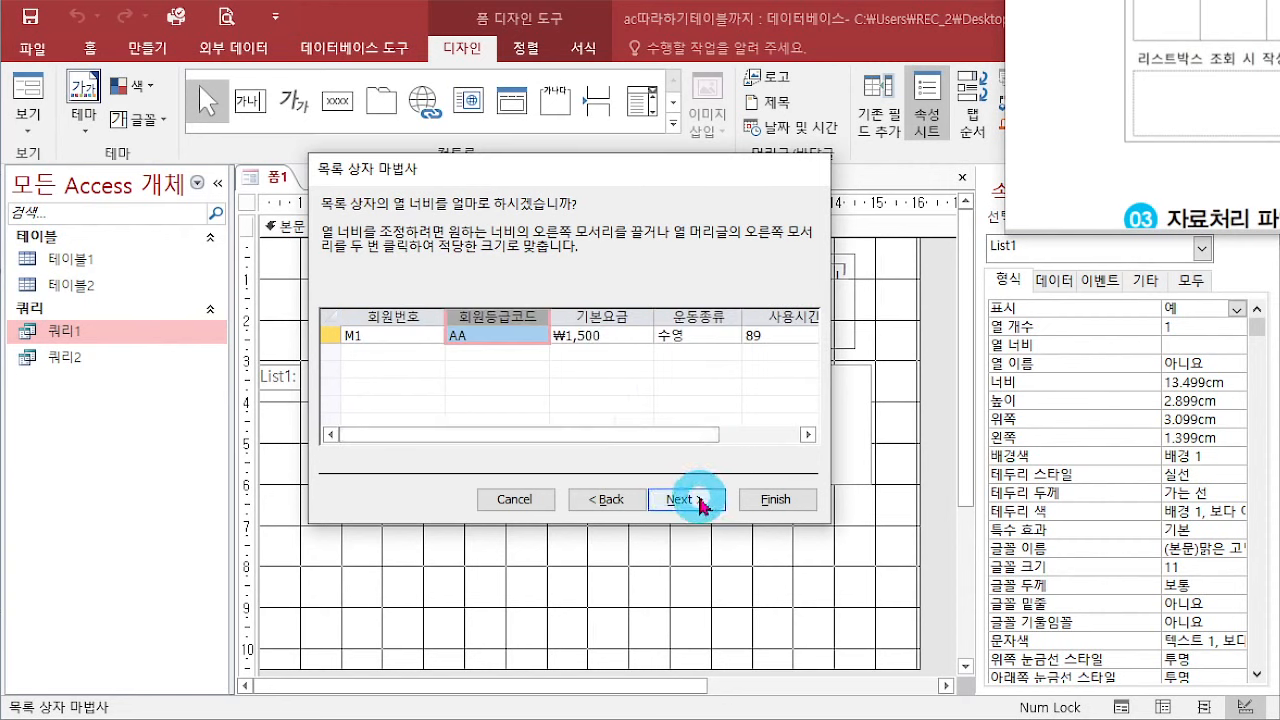
click(722, 499)
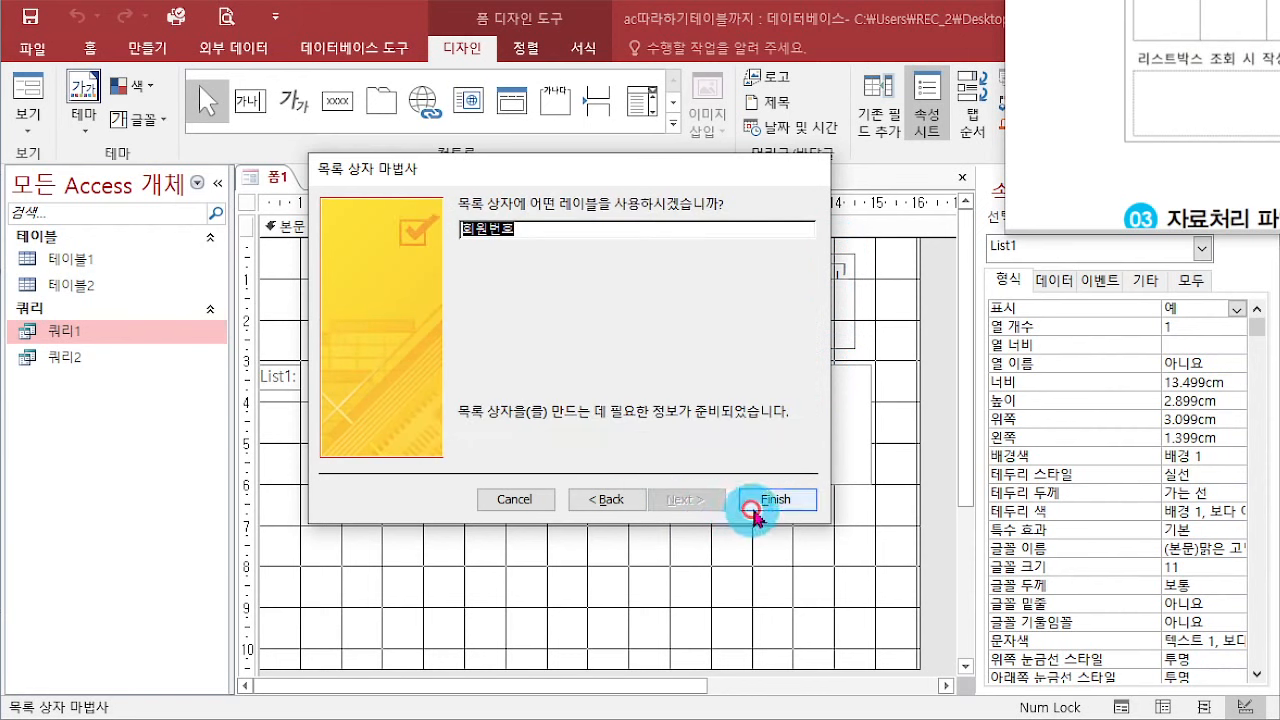
Step: Finish the list box wizard with the default label text and delete the 회원번호 label attached to the list box
click(755, 500)
drag(729, 486, 737, 494)
click(288, 386)
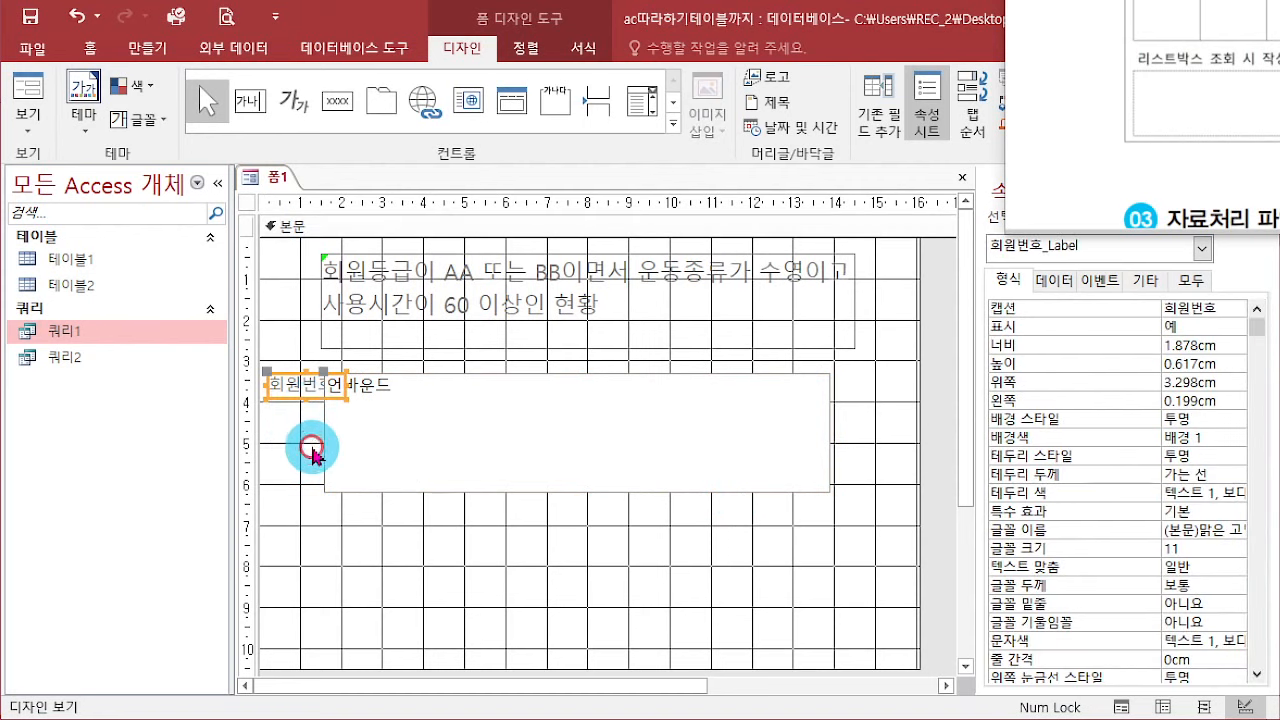
key(Delete)
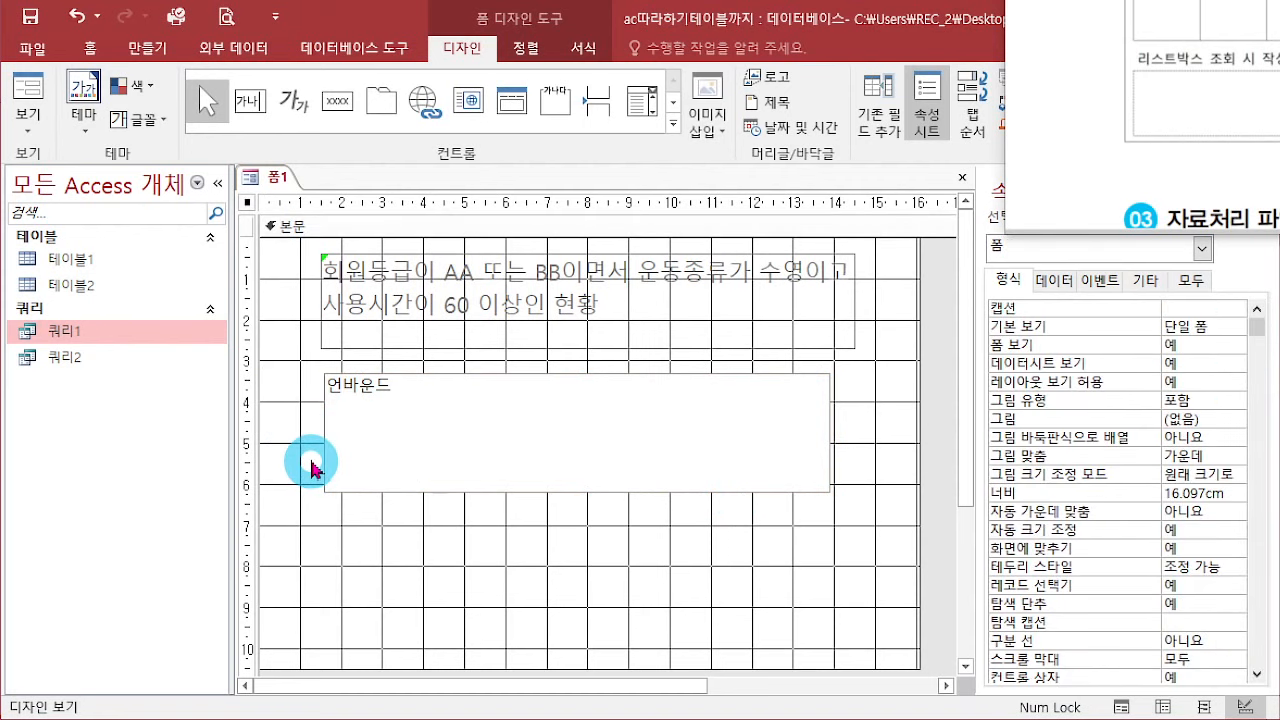
Step: Move the list box to about 1.5 cm from the form's left edge and set its 열 이름 property to 예
click(676, 583)
drag(677, 431, 673, 420)
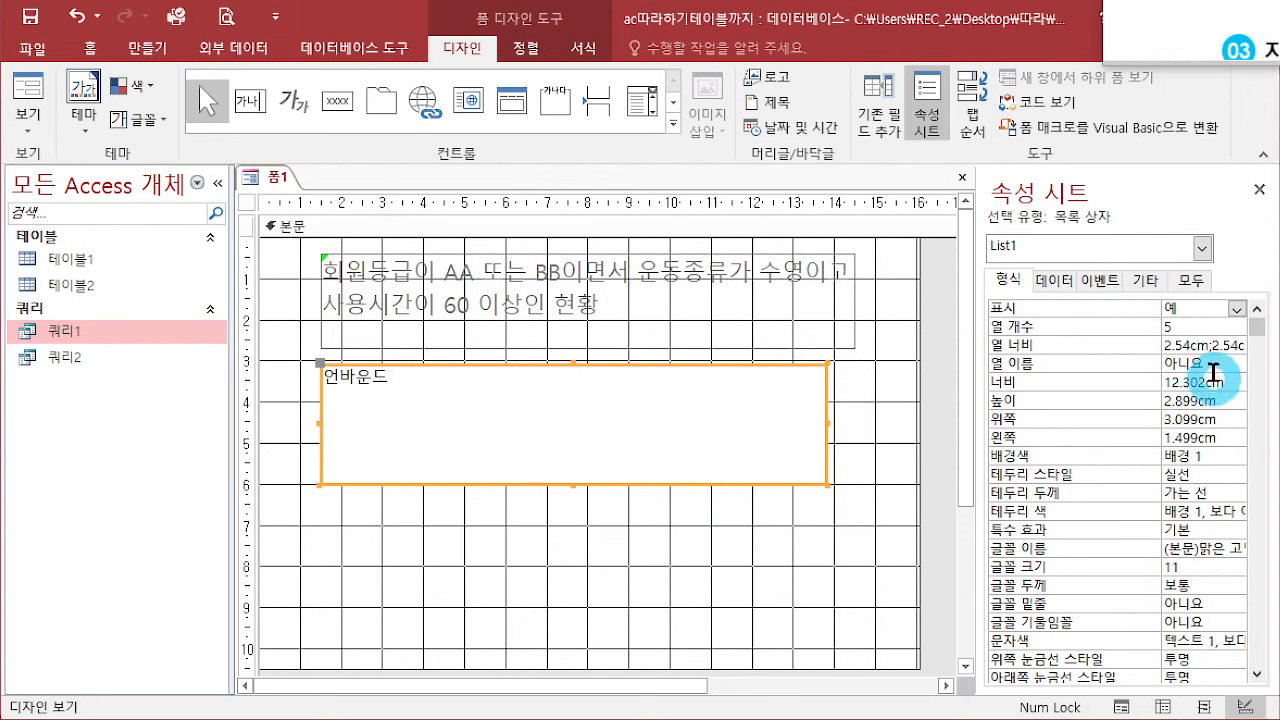
click(1213, 366)
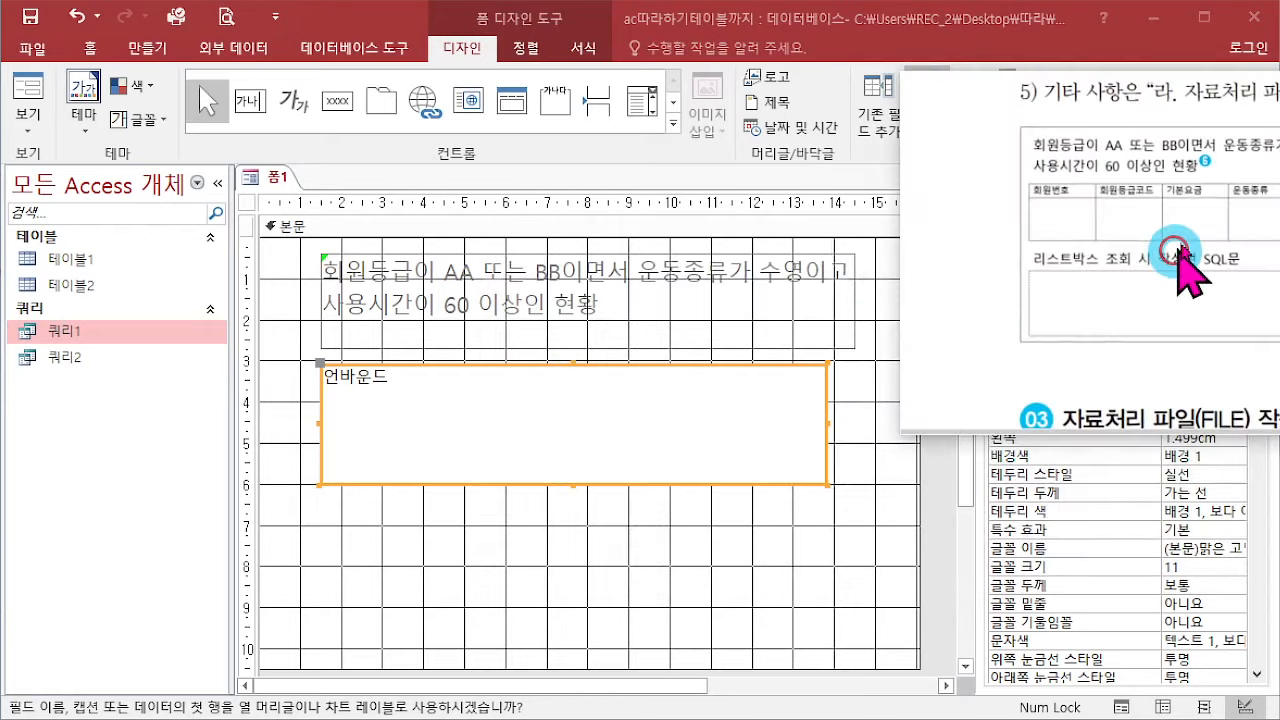
click(825, 540)
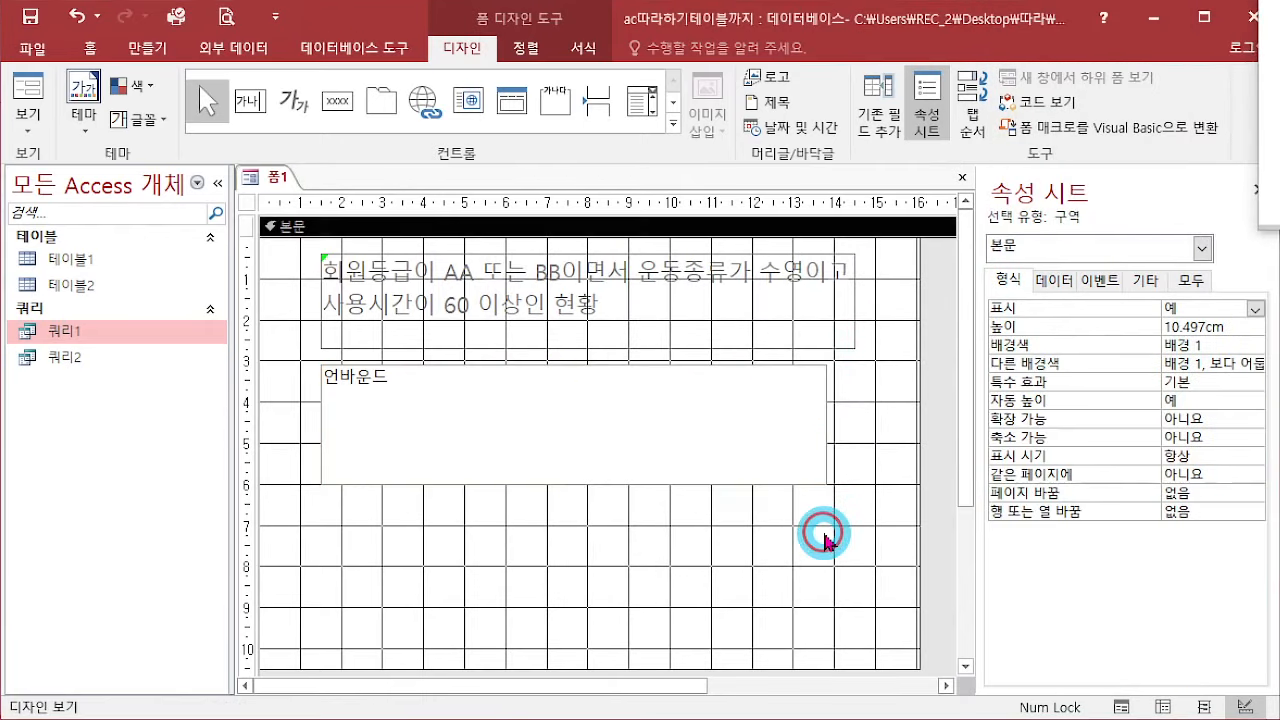
Step: Widen the list box to about 13 cm to match the title label's right edge
click(830, 446)
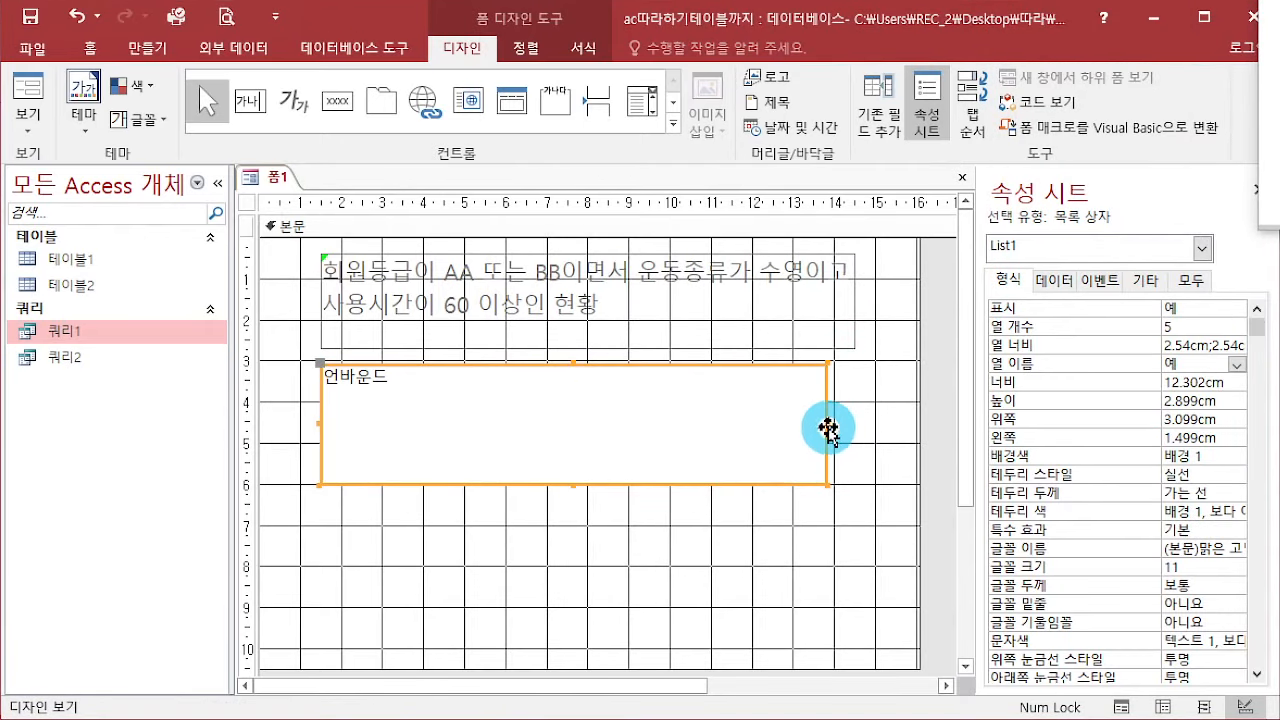
drag(822, 425, 855, 424)
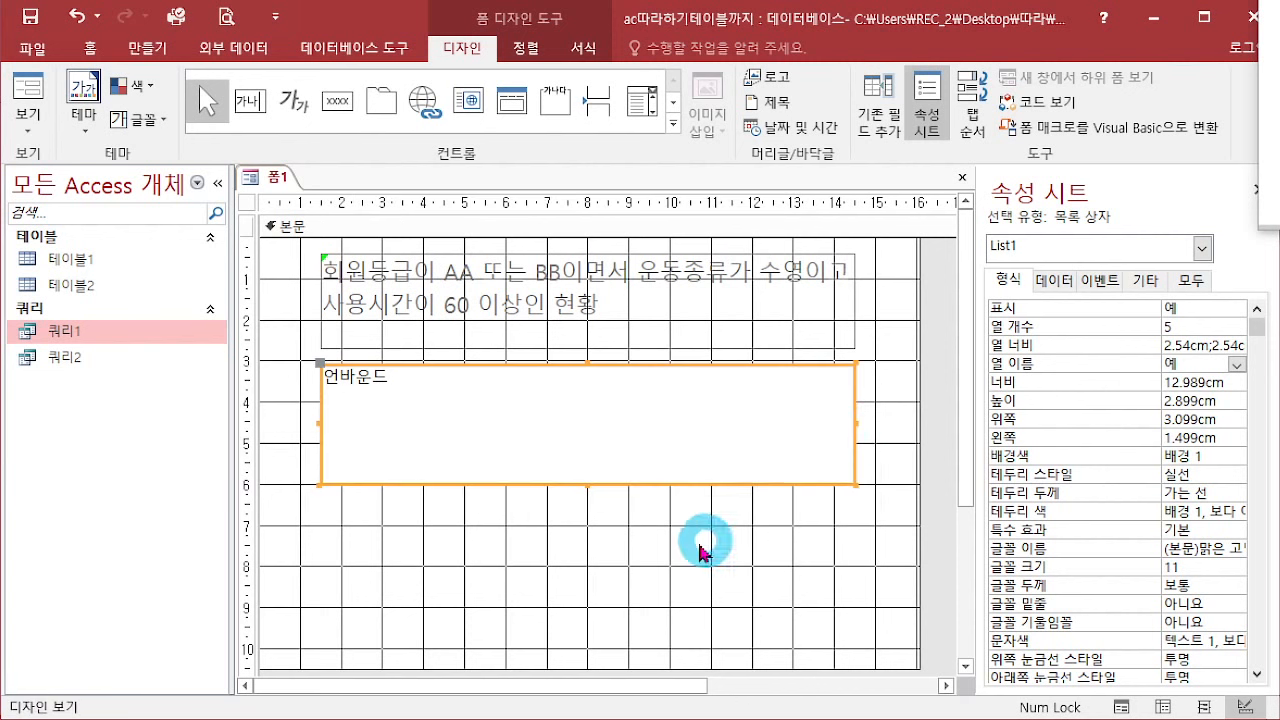
click(678, 558)
Step: Draw a horizontal line about 12.7 cm long below the list box and set its border thickness to 4 pt
click(673, 124)
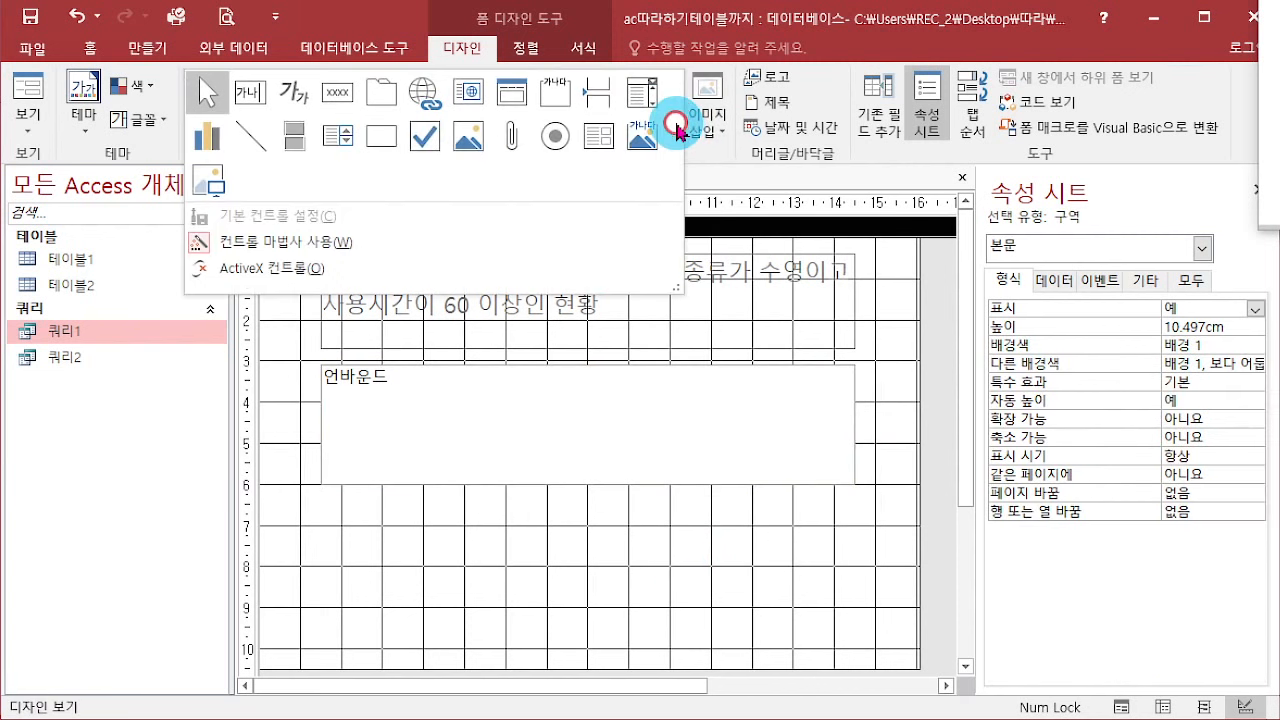
click(262, 152)
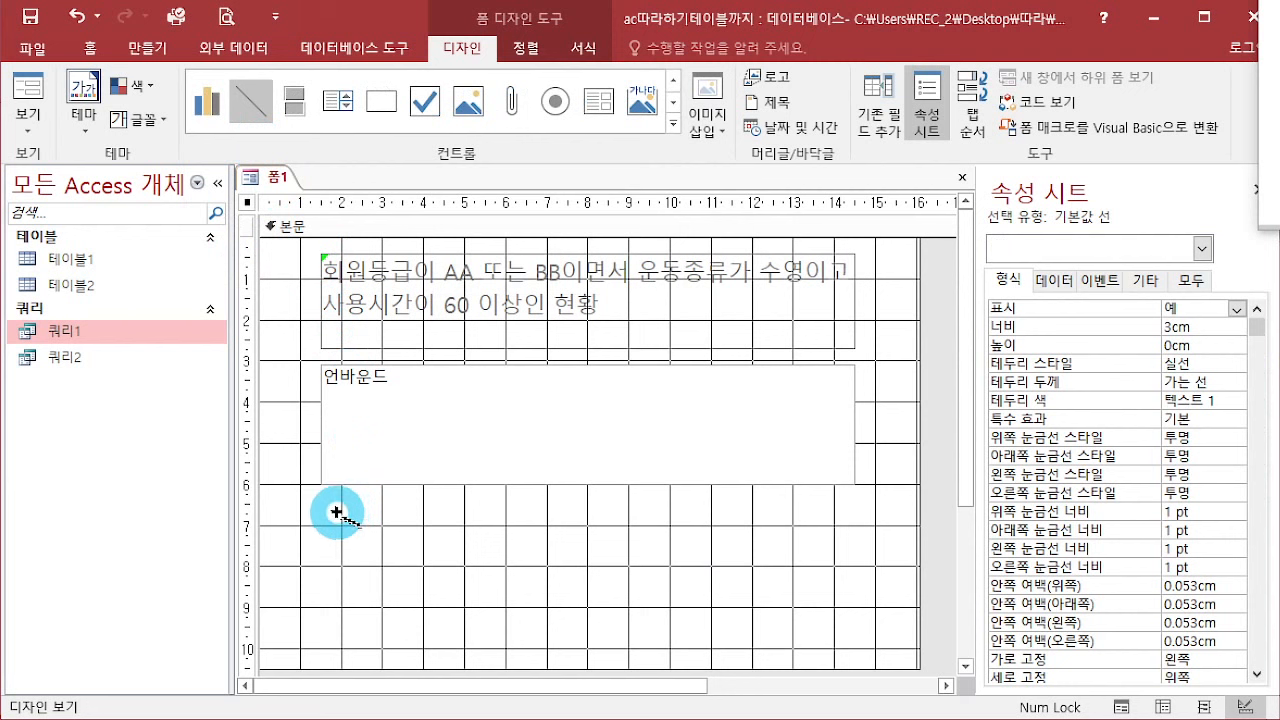
drag(336, 511, 851, 508)
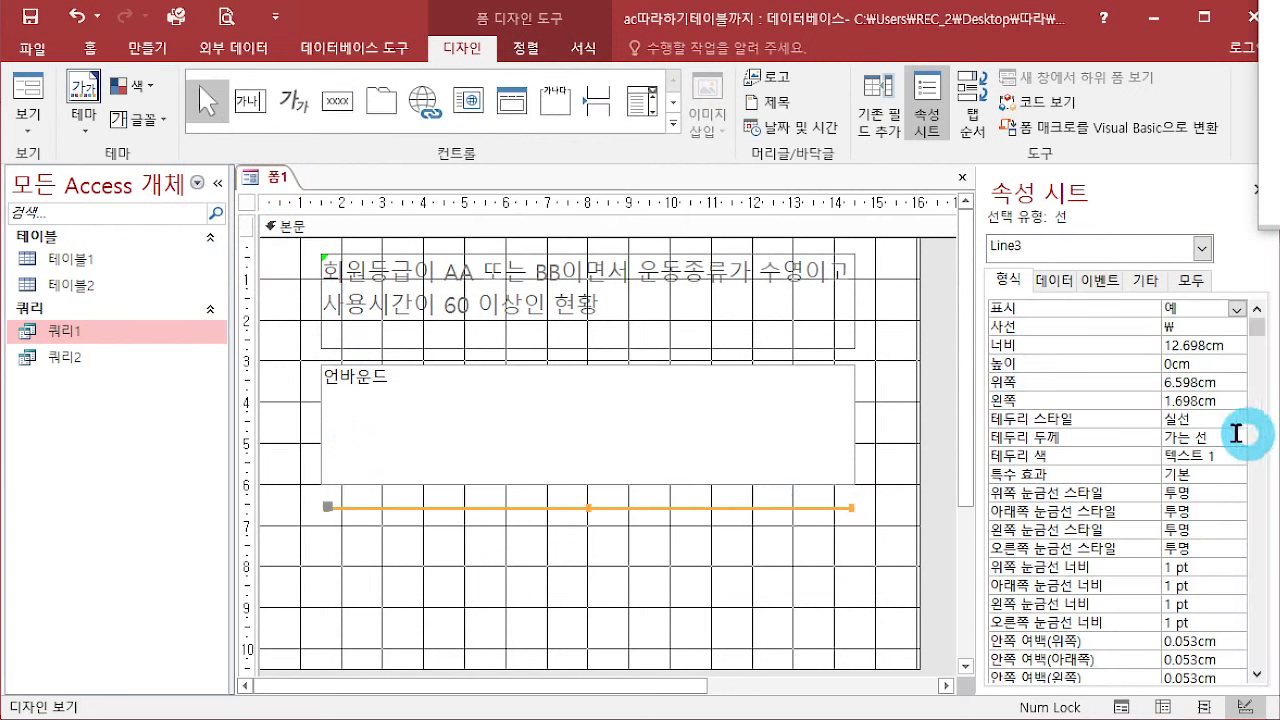
click(1052, 440)
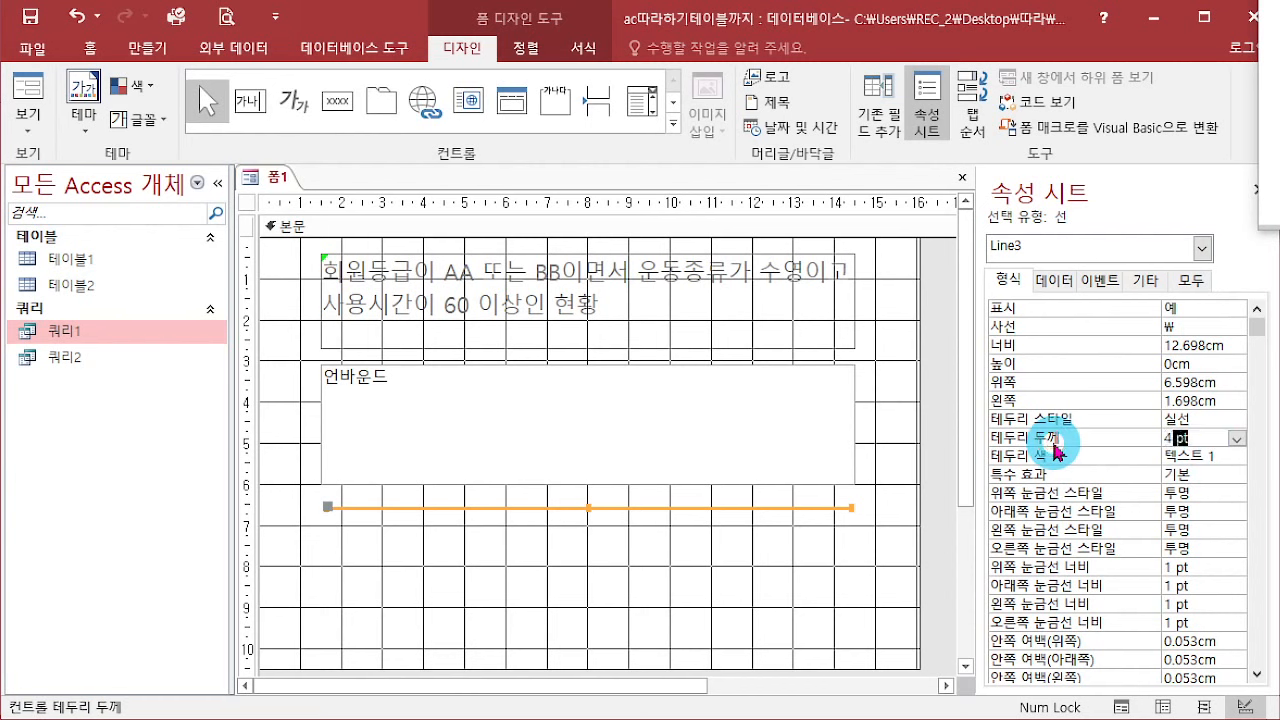
key(Return)
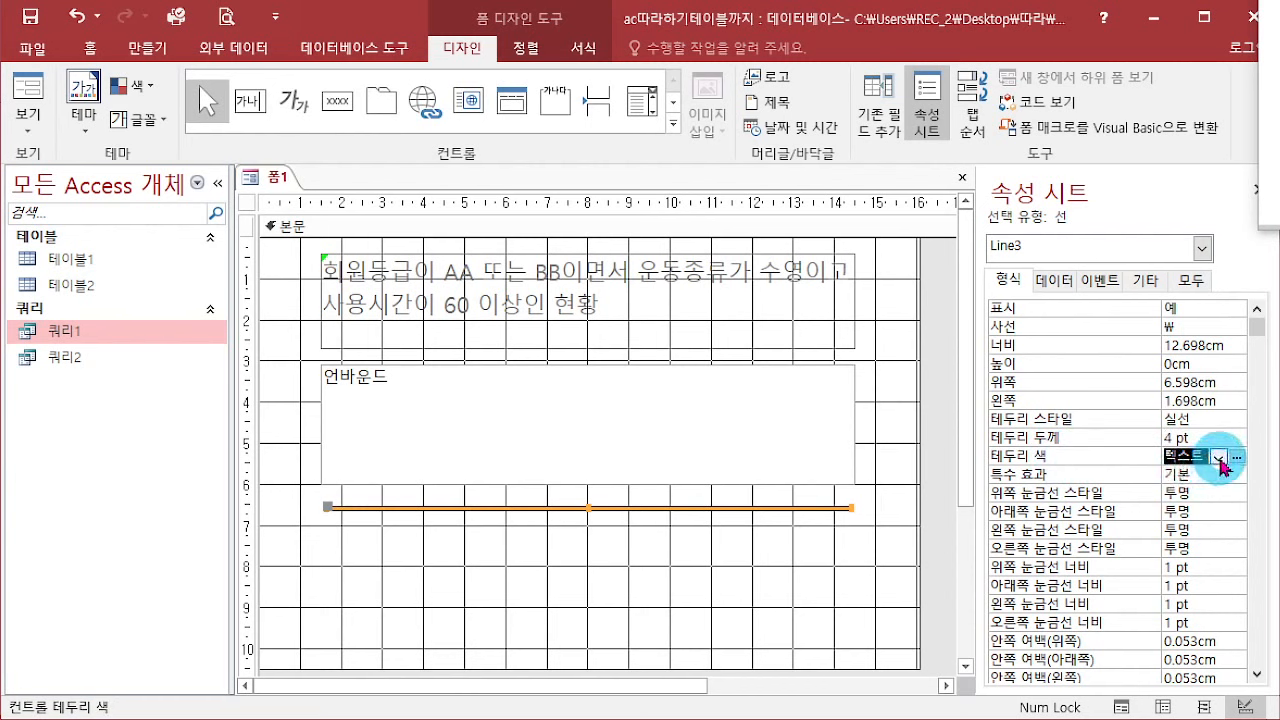
Step: Move the thick line up against the list box's lower edge, about 1.5 cm from the form's left edge
click(651, 557)
mouse_move(680, 508)
mouse_down()
mouse_move(680, 485)
mouse_move(671, 491)
mouse_up()
key(Up)
key(Up)
key(Down)
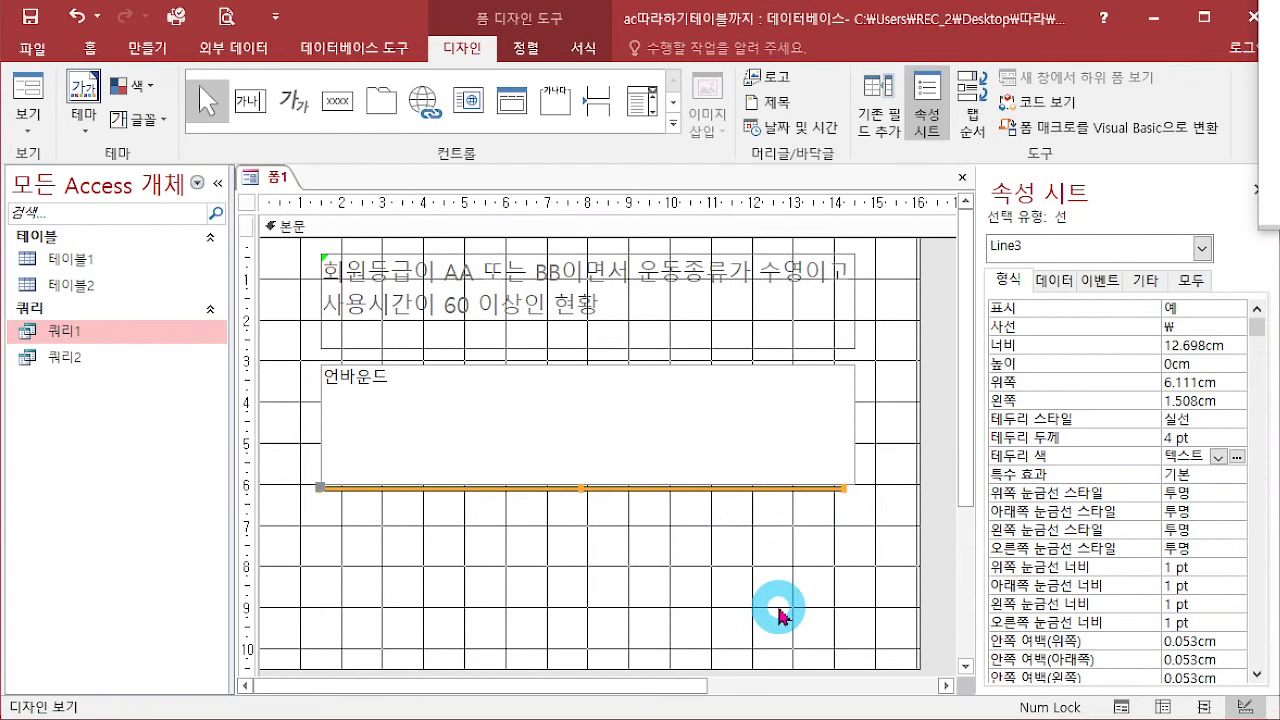
key(ctrl+Up)
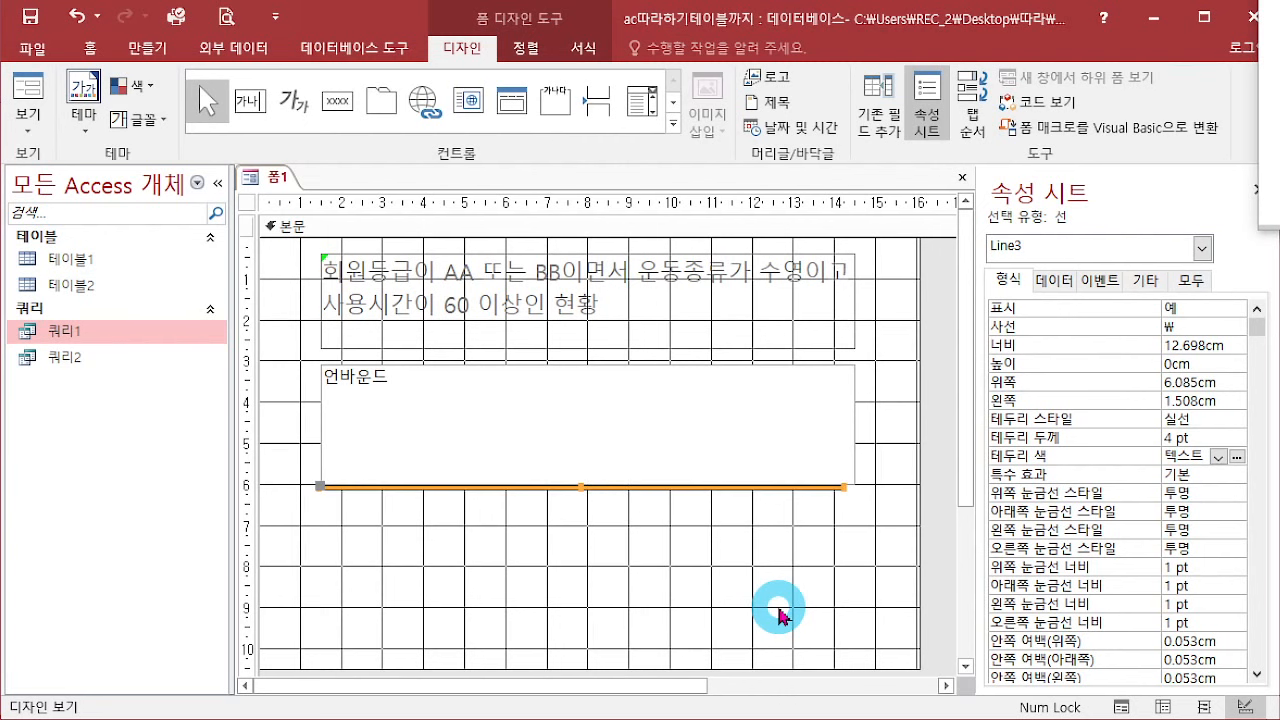
key(ctrl+Up)
click(779, 610)
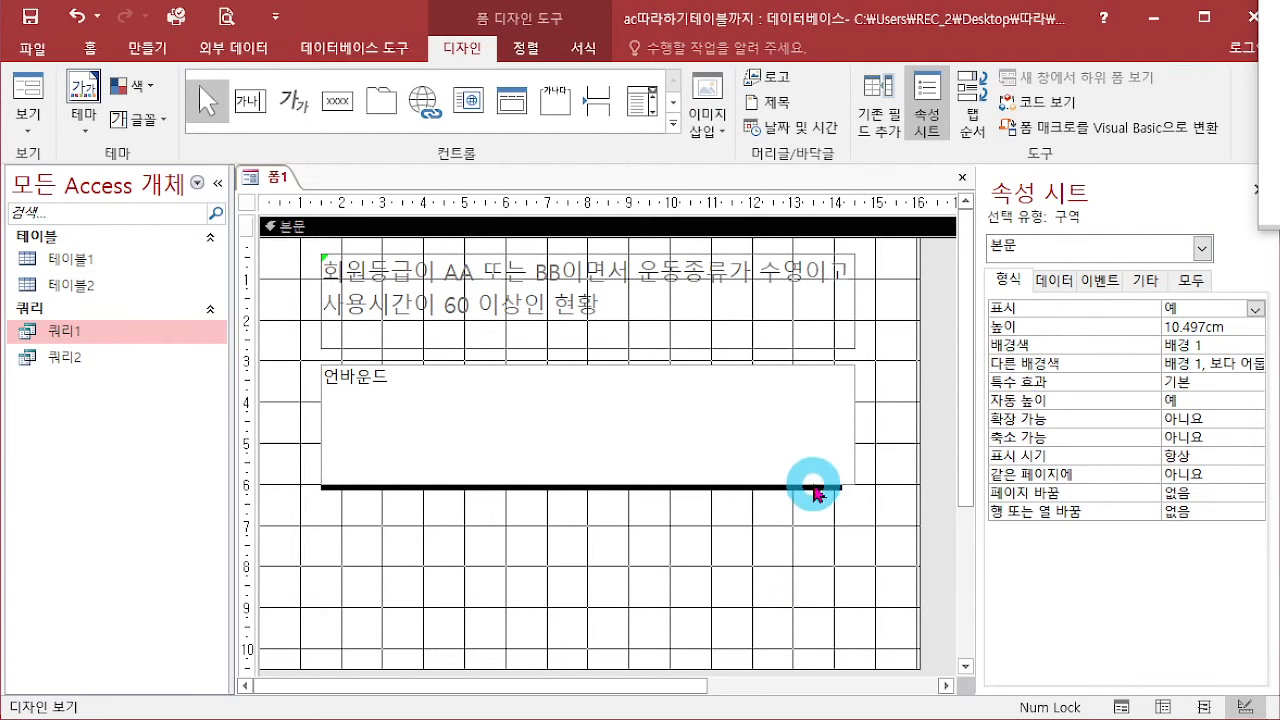
Step: Add a label below the thick line with the text 리스트박스 조회 시 작성된 SQL문
scroll(757, 551, down, 3)
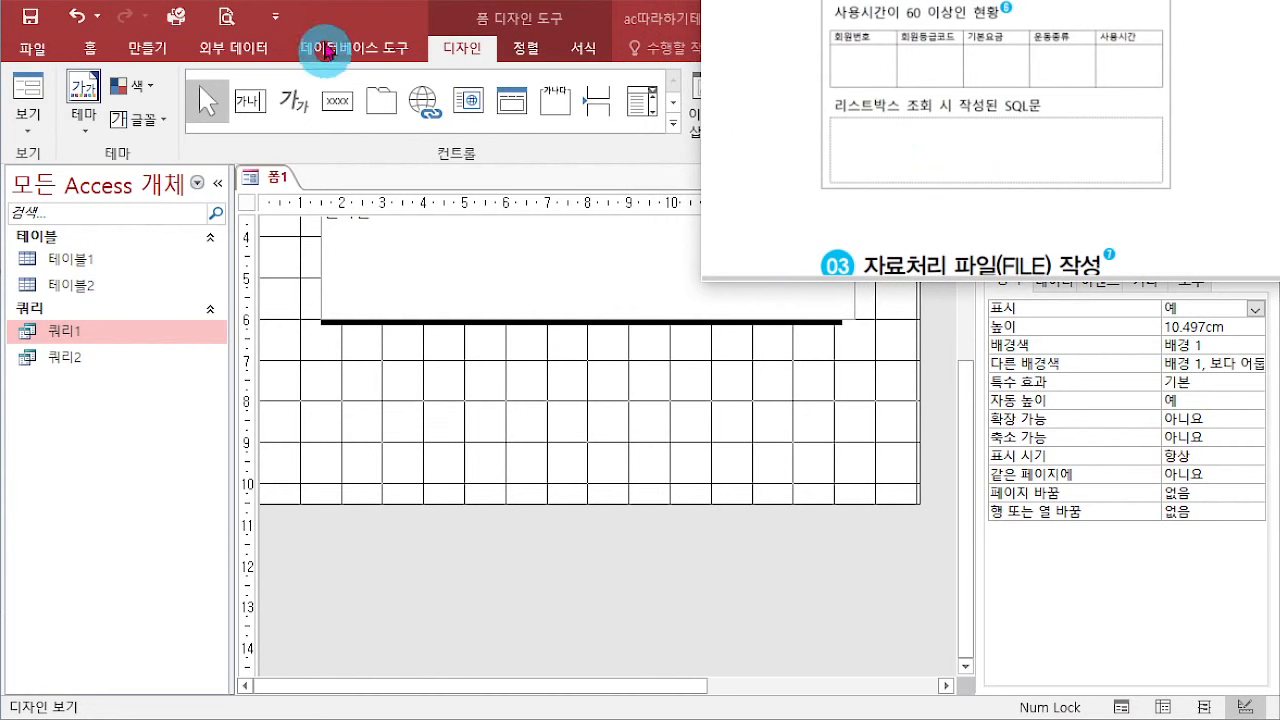
click(290, 113)
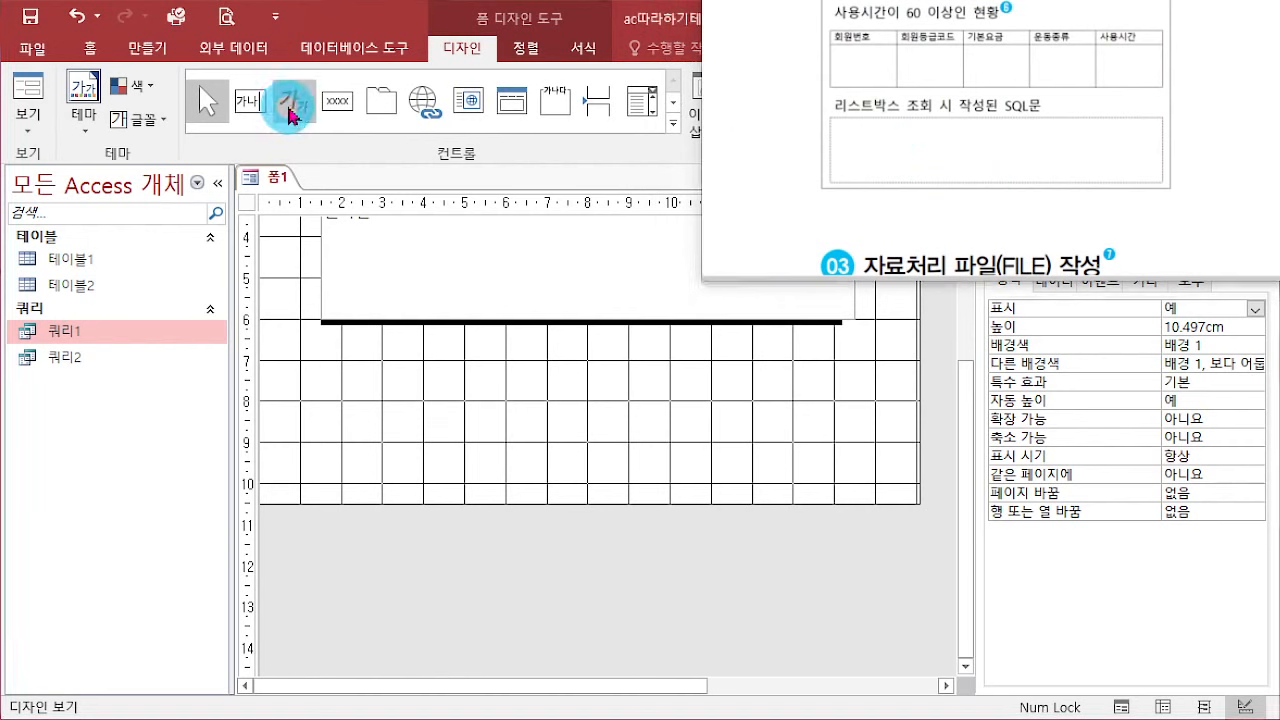
drag(326, 340, 826, 388)
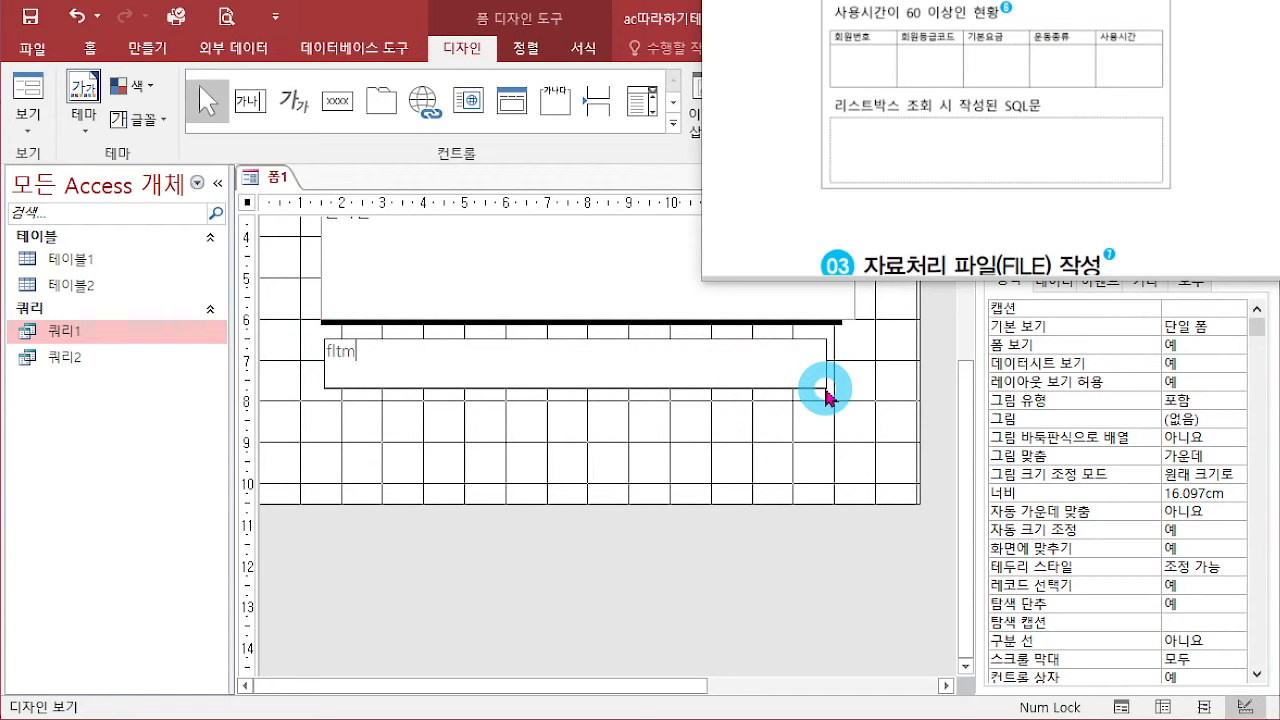
text(리스트박스 조회 시 작성된 SQL문)
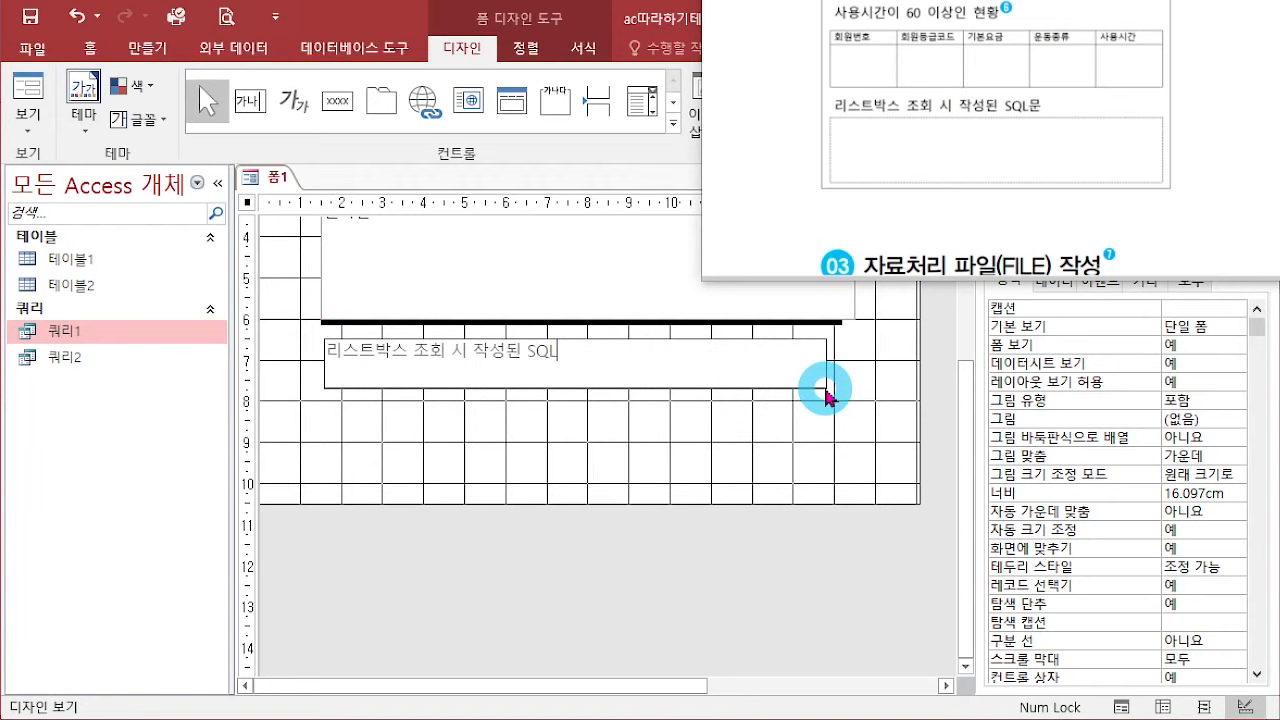
key(Return)
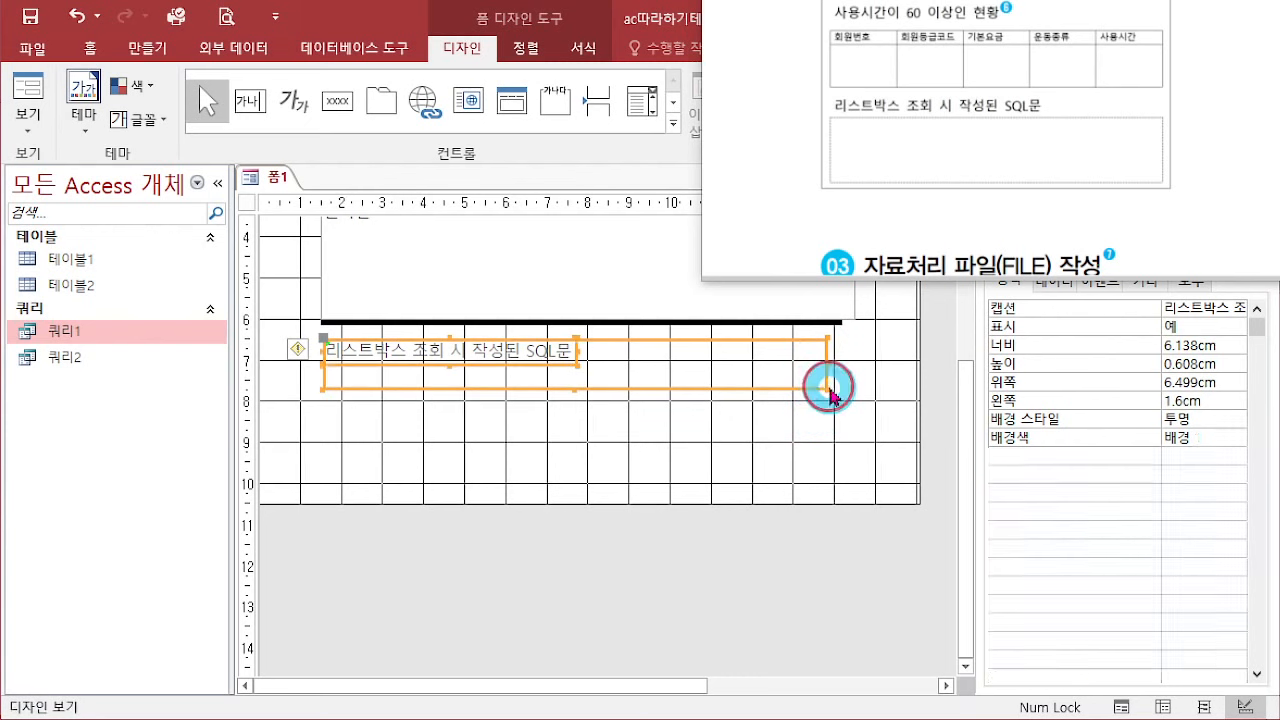
Step: Shrink the 리스트박스 조회 시 작성된 SQL문 label to fit its text, then widen it slightly
double_click(829, 387)
click(608, 408)
click(531, 361)
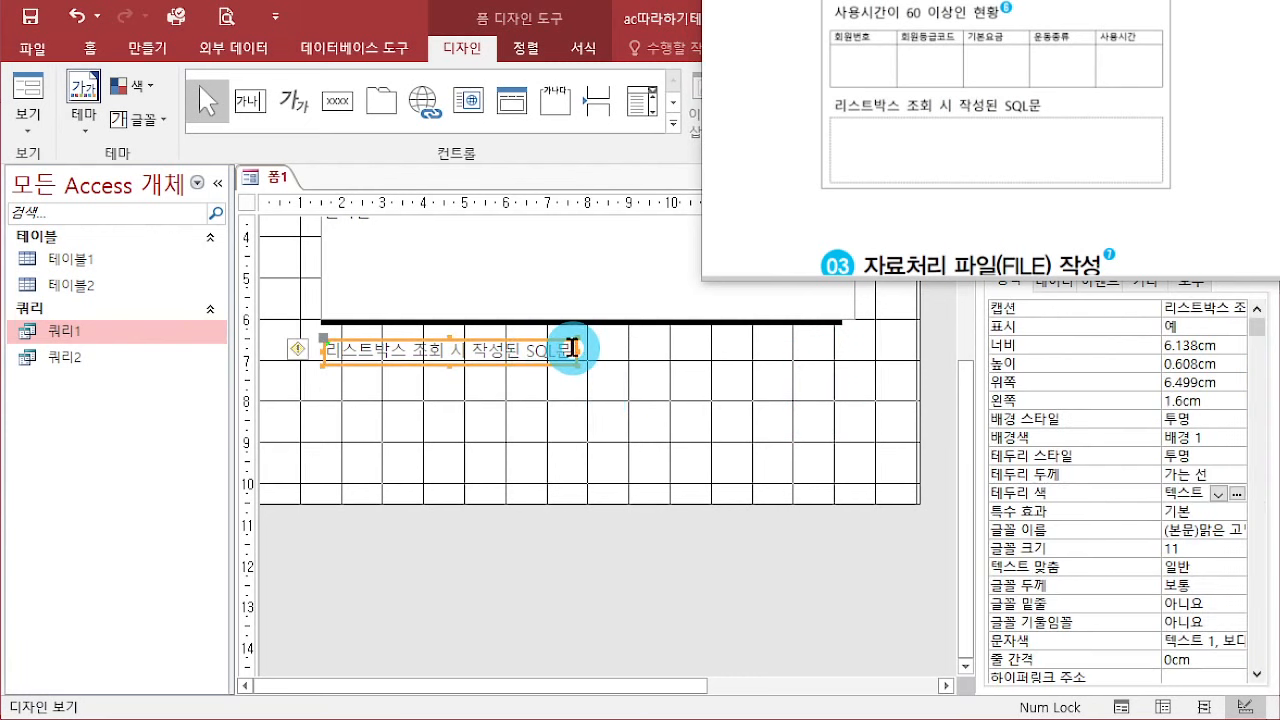
drag(575, 347, 607, 350)
click(686, 430)
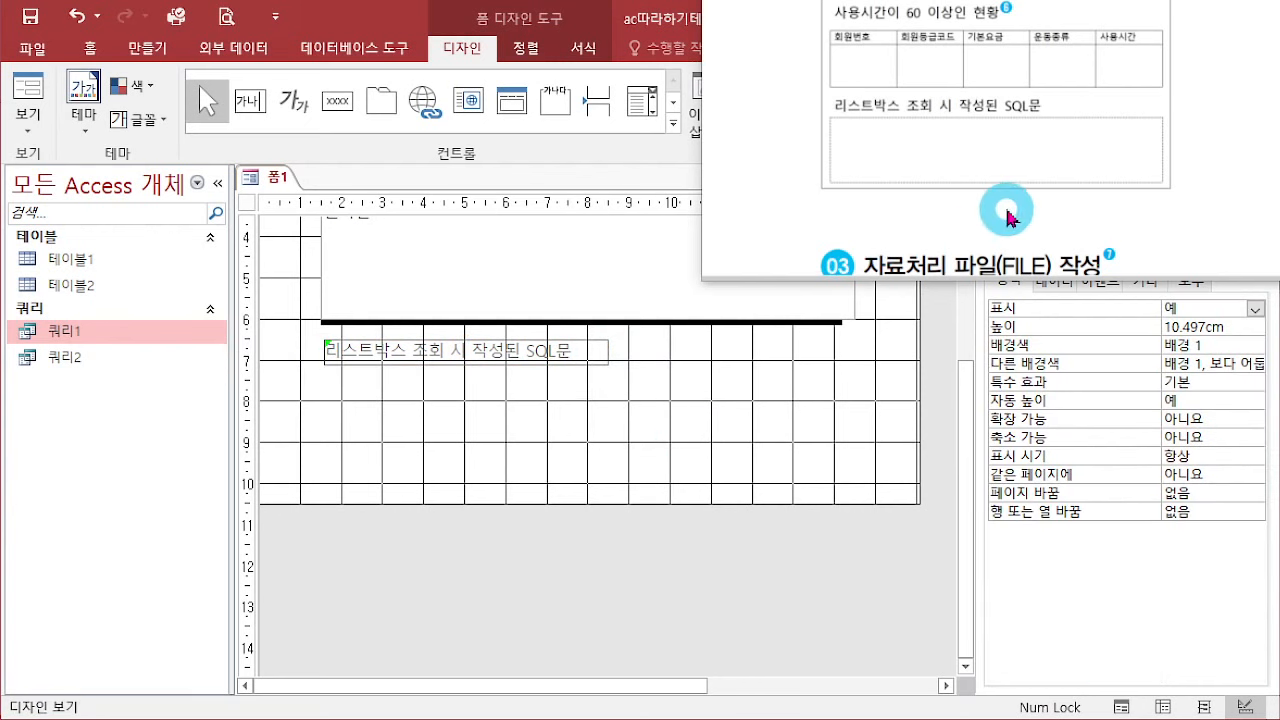
Step: Open 쿼리2 in SQL view and copy its entire SQL statement
drag(1006, 211, 1272, 0)
click(52, 368)
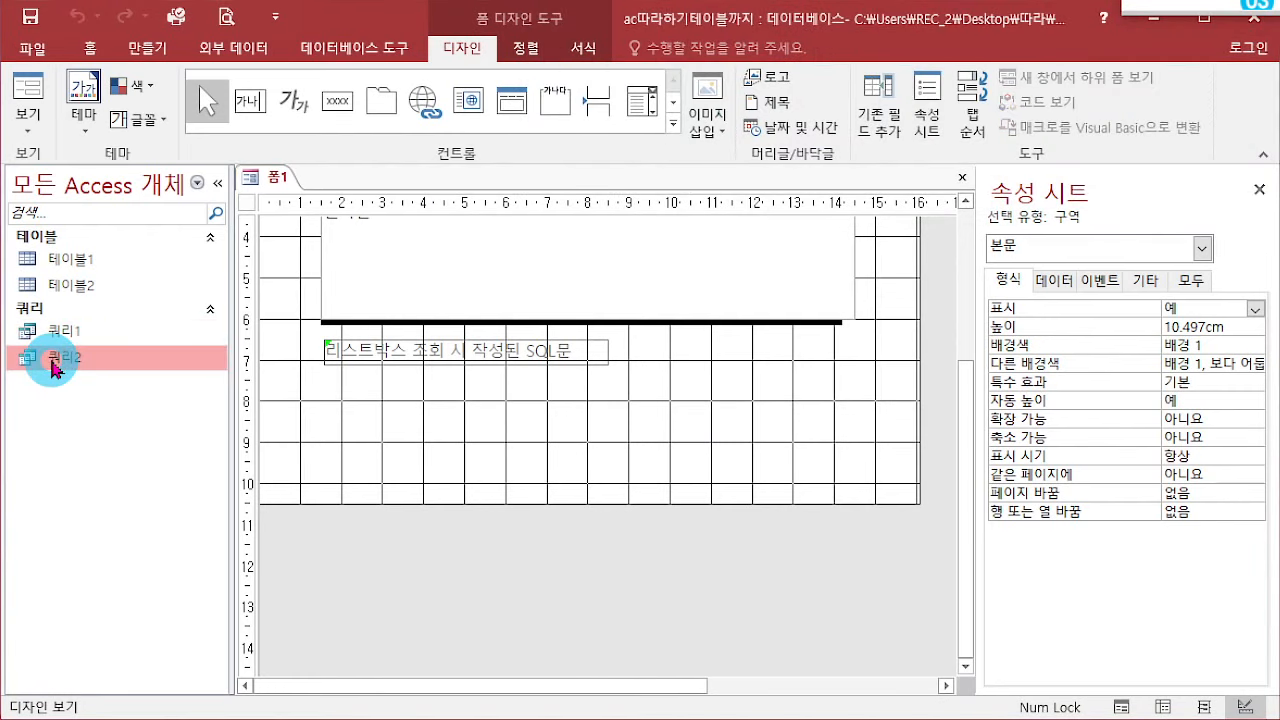
double_click(52, 366)
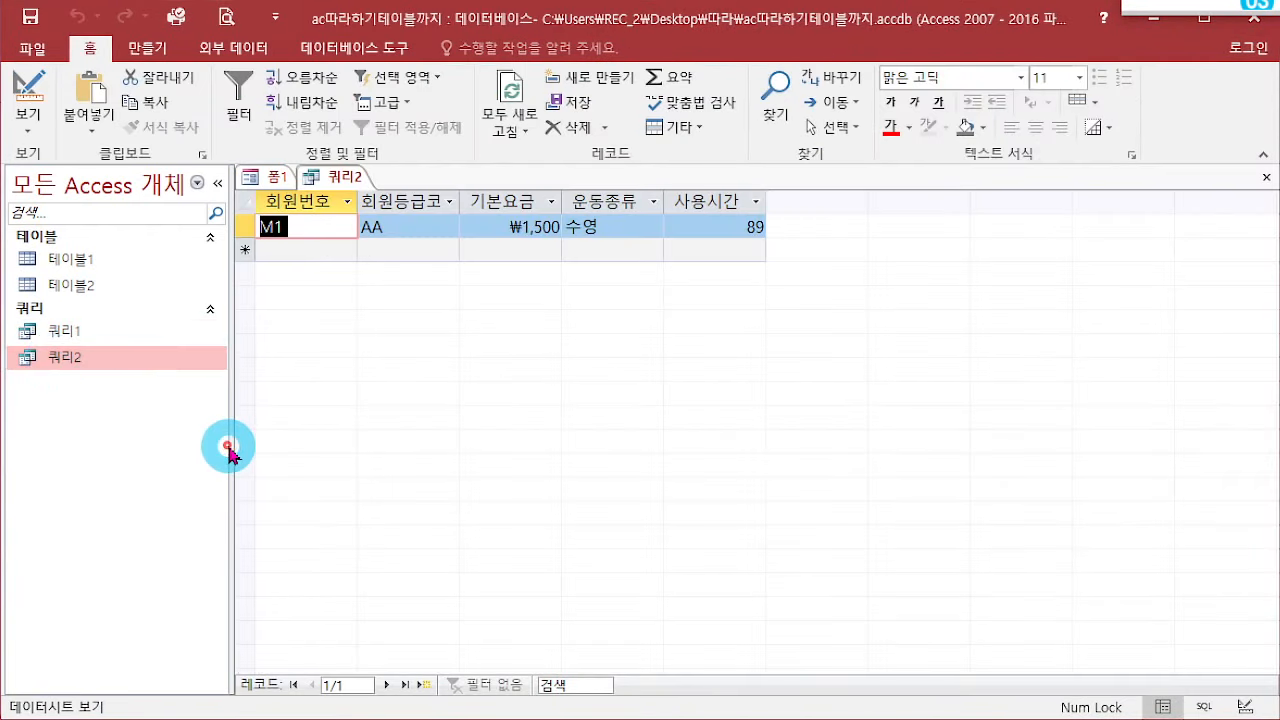
click(43, 125)
click(45, 212)
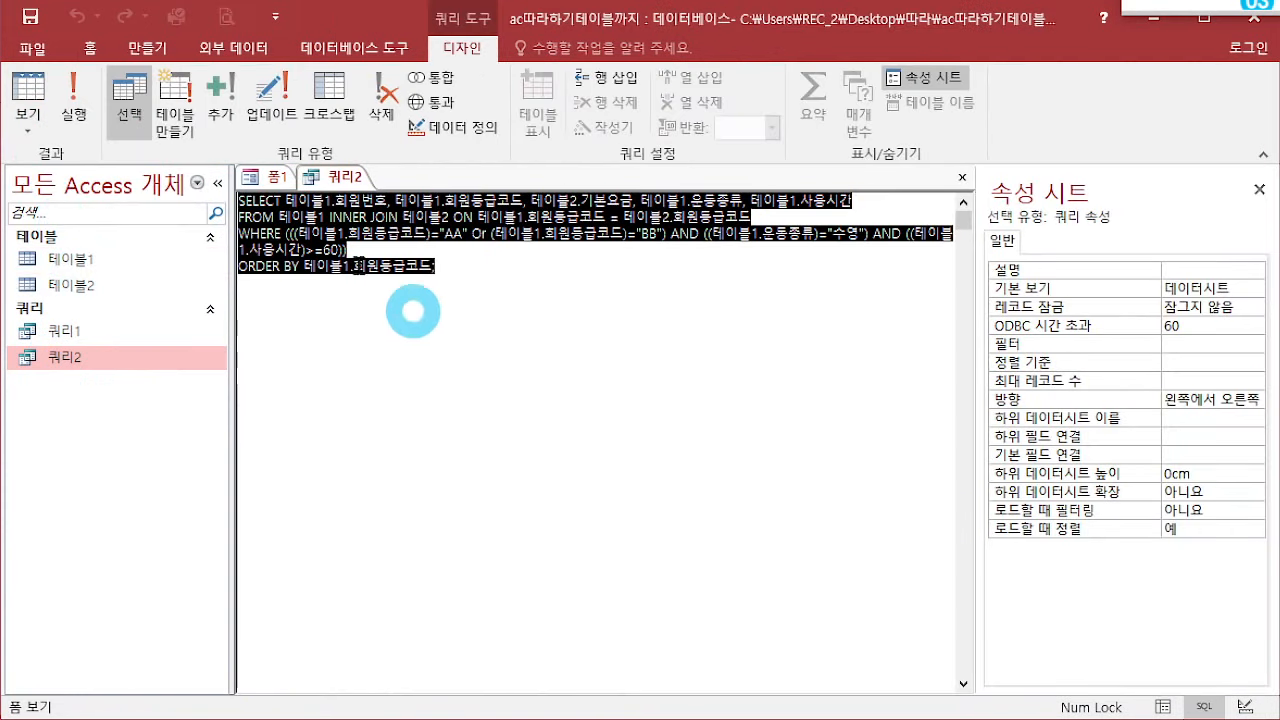
Step: Return to 폼1 and add a label about 14 cm wide below the SQL caption, containing 쿼리2's full SELECT statement
click(272, 177)
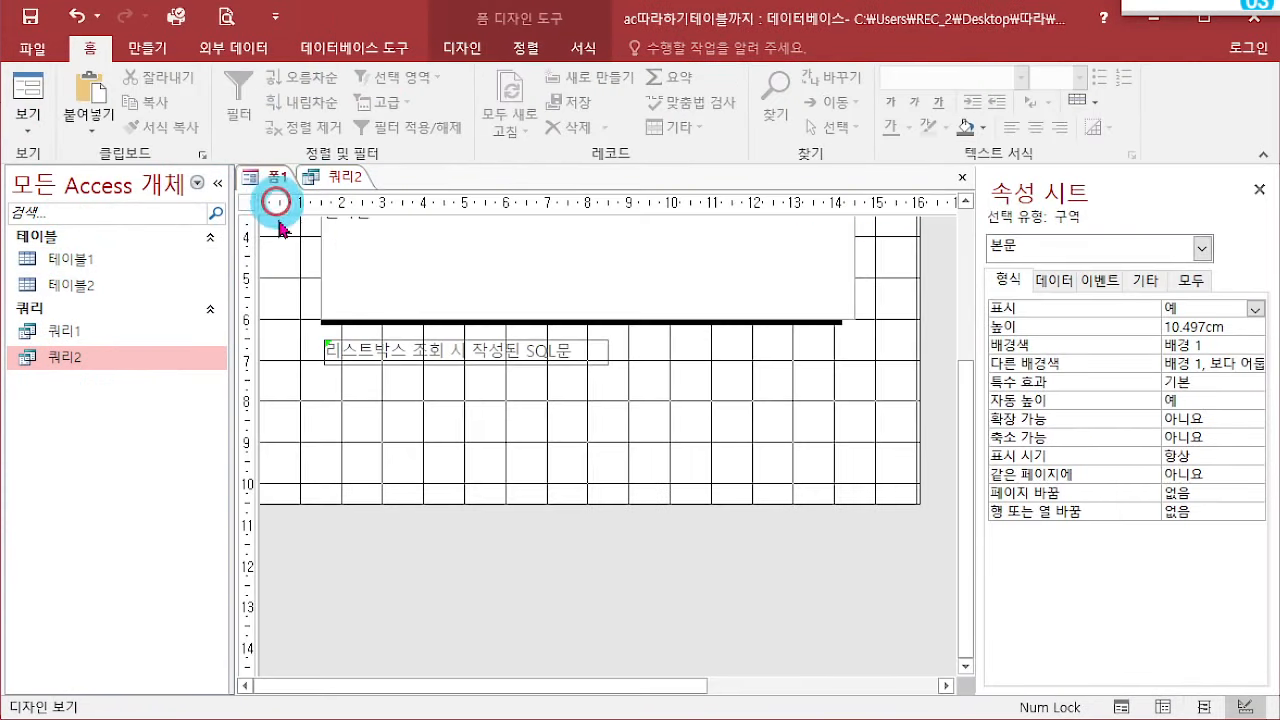
click(457, 48)
click(303, 107)
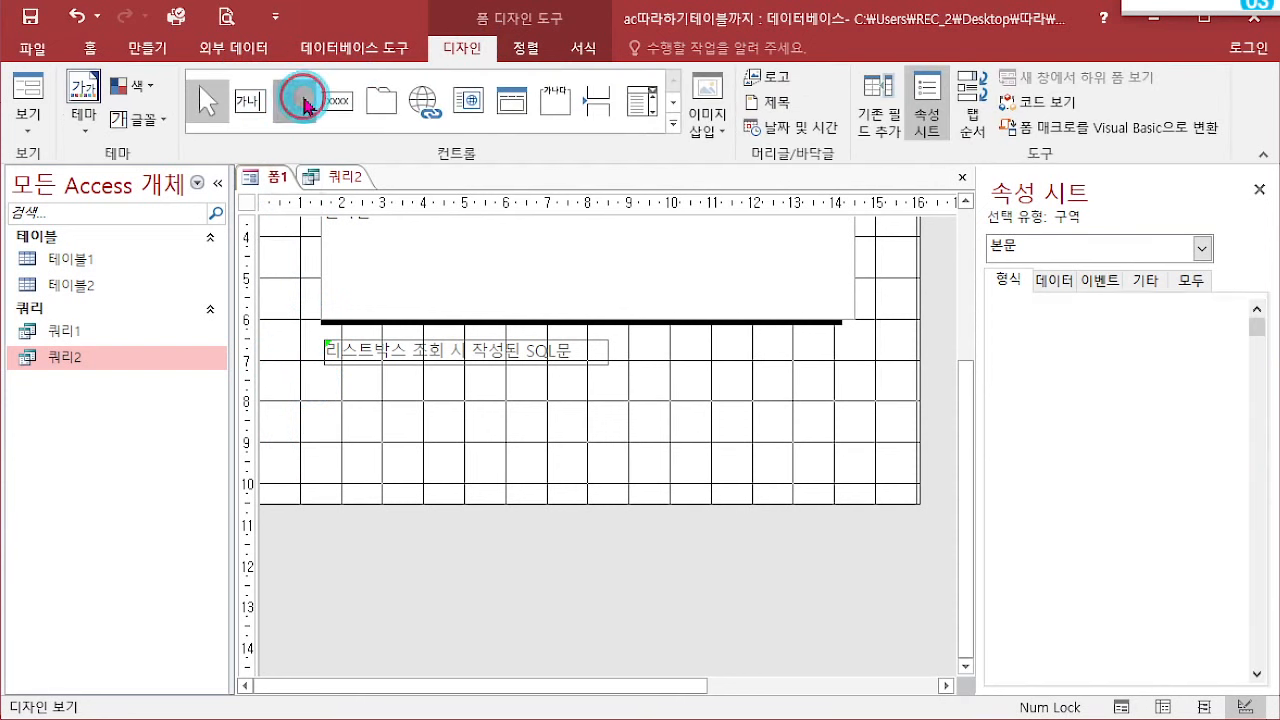
drag(309, 381, 884, 546)
text(SELECT 테이블1.회원번호, 테이블1.회원등급코드, 테이블2.기본요금, 테이블1.운동종류, 테이블1.사용시간 FROM 테이블1 INNER JOIN 테이블2 ON 테이블1.회원등급코드 = 테이블2.회원등급코드 WHERE (((테이블1.회원등급코드)="AA" Or (테이블1.회원등급코드)="BB") AND ((테이블1.운동종류)="수영") AND ((테이블1.사용시간)>=60)) ORDER BY 테이블1.회원등급코드;)
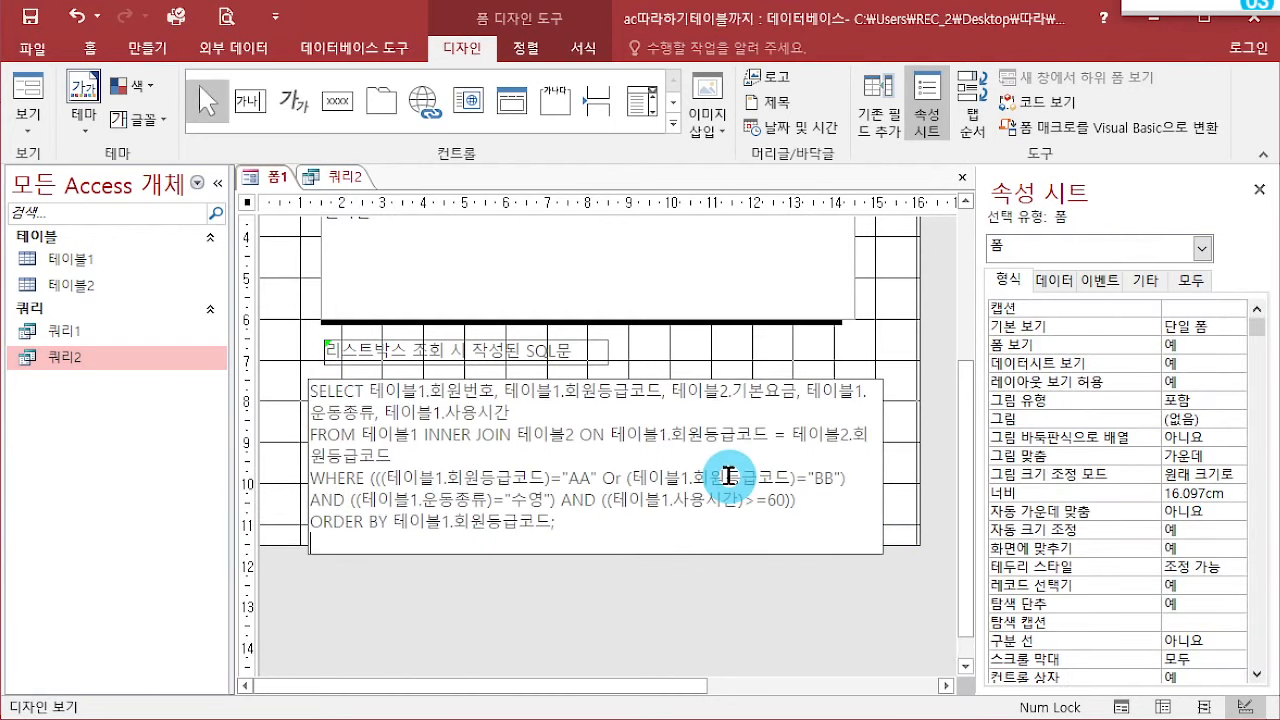
click(593, 600)
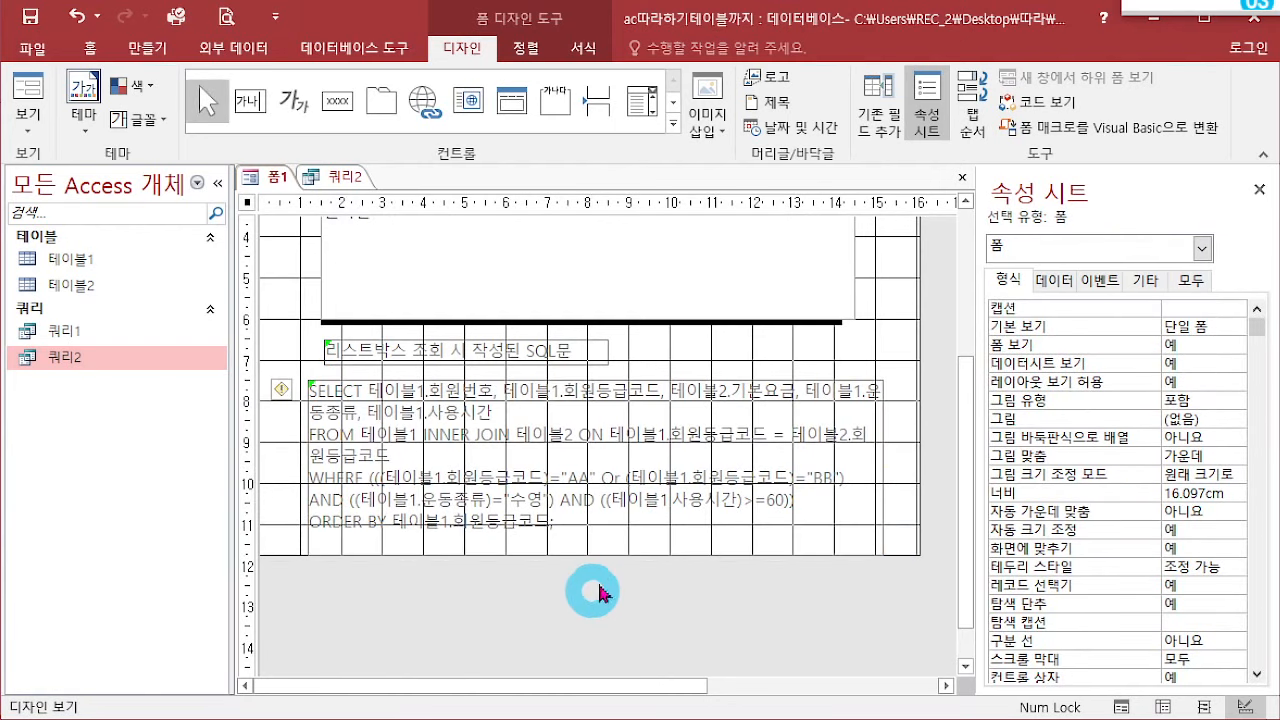
Step: Select all the form's controls, align their left edges, and size them all to the widest control's width
scroll(790, 545, up, 5)
drag(915, 268, 709, 486)
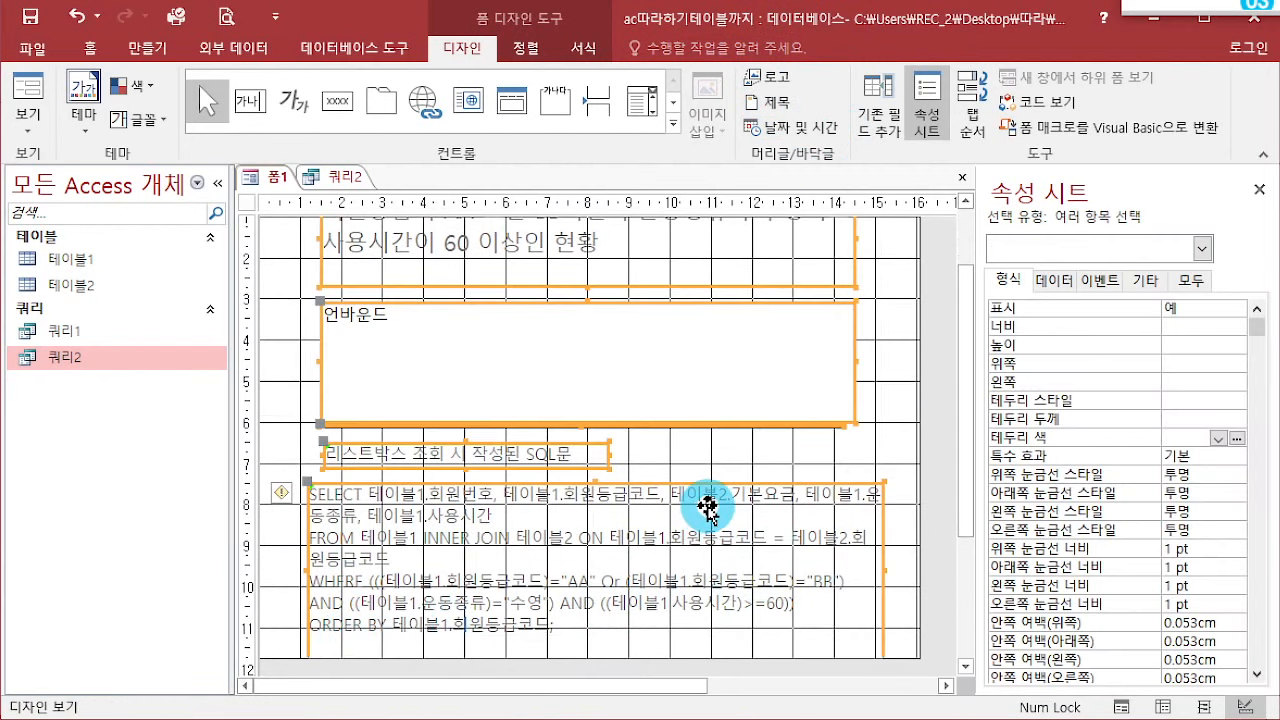
click(528, 50)
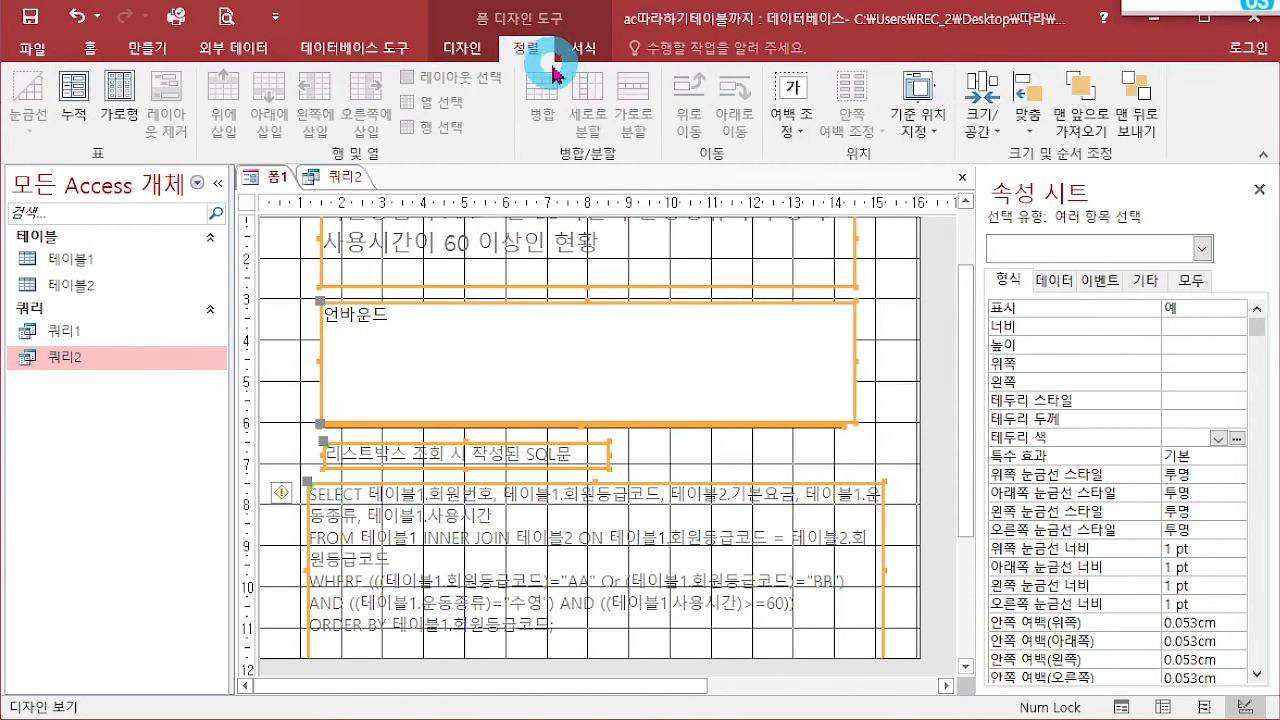
click(1027, 118)
click(1054, 177)
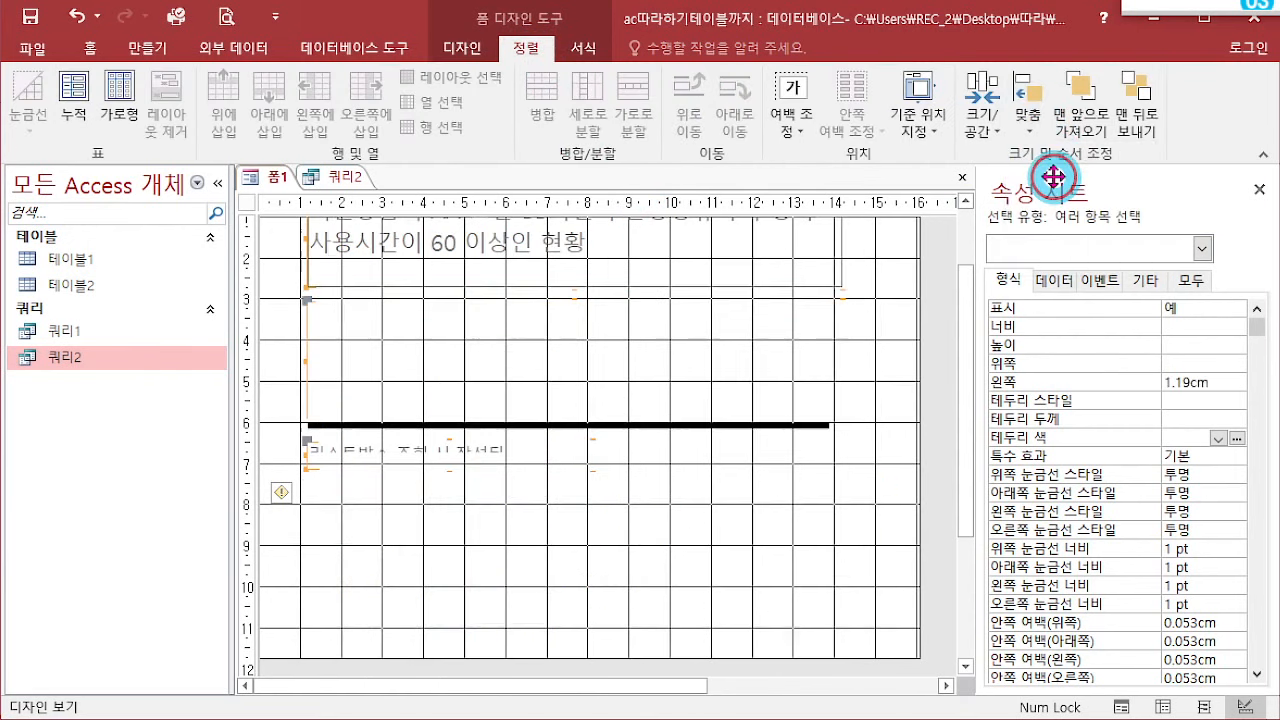
click(980, 120)
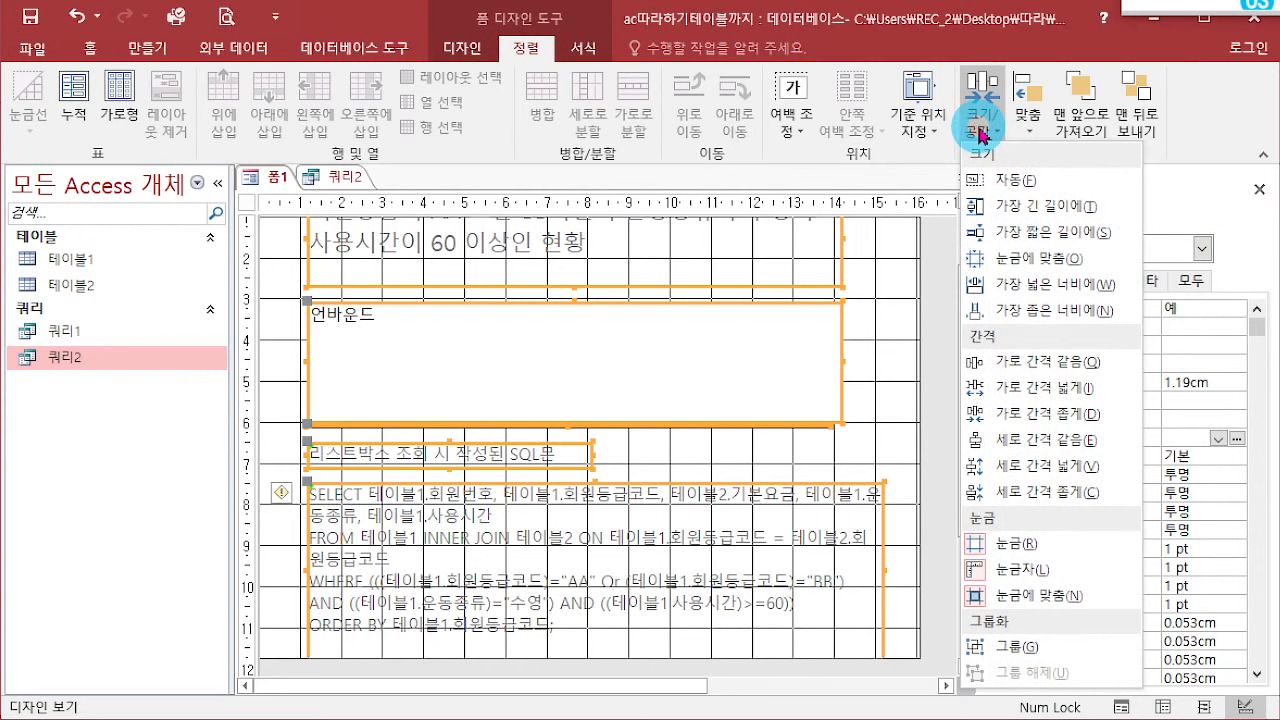
click(1055, 293)
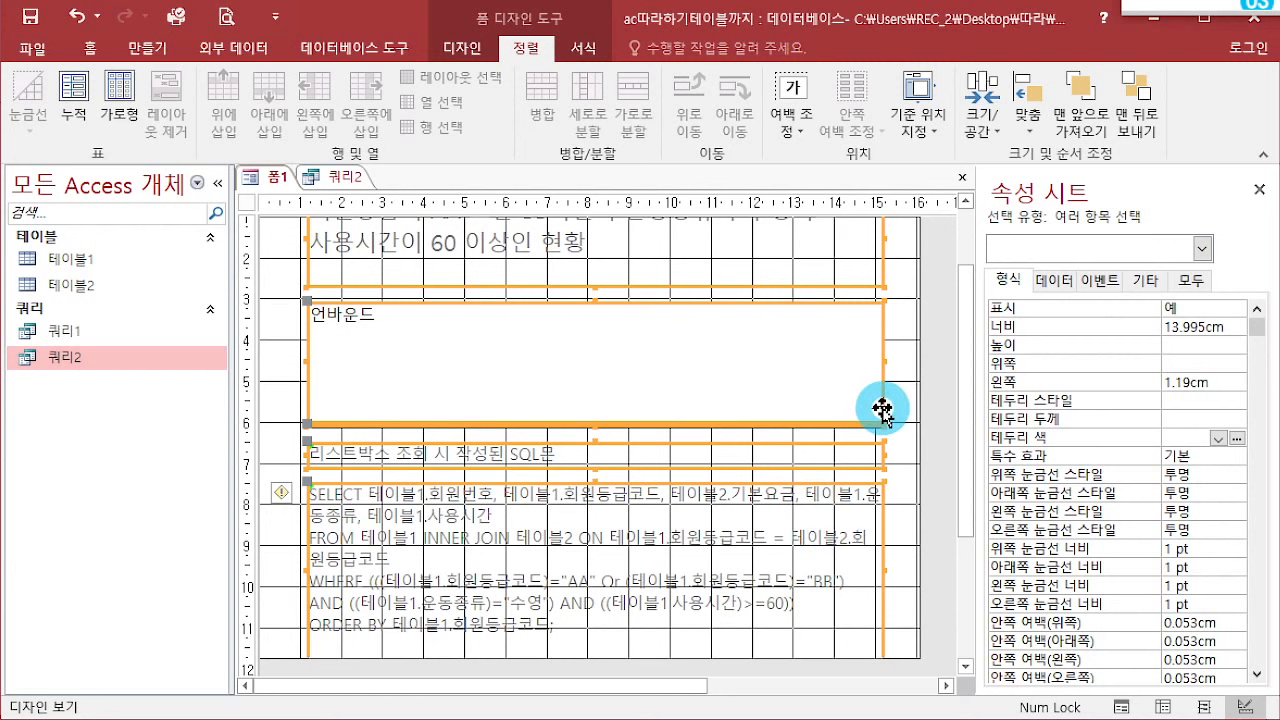
Step: Nudge all the selected controls left until their left edges sit about 1 cm from the form's edge
key(Left)
key(Left)
key(Left)
key(Left)
key(Left)
key(Left)
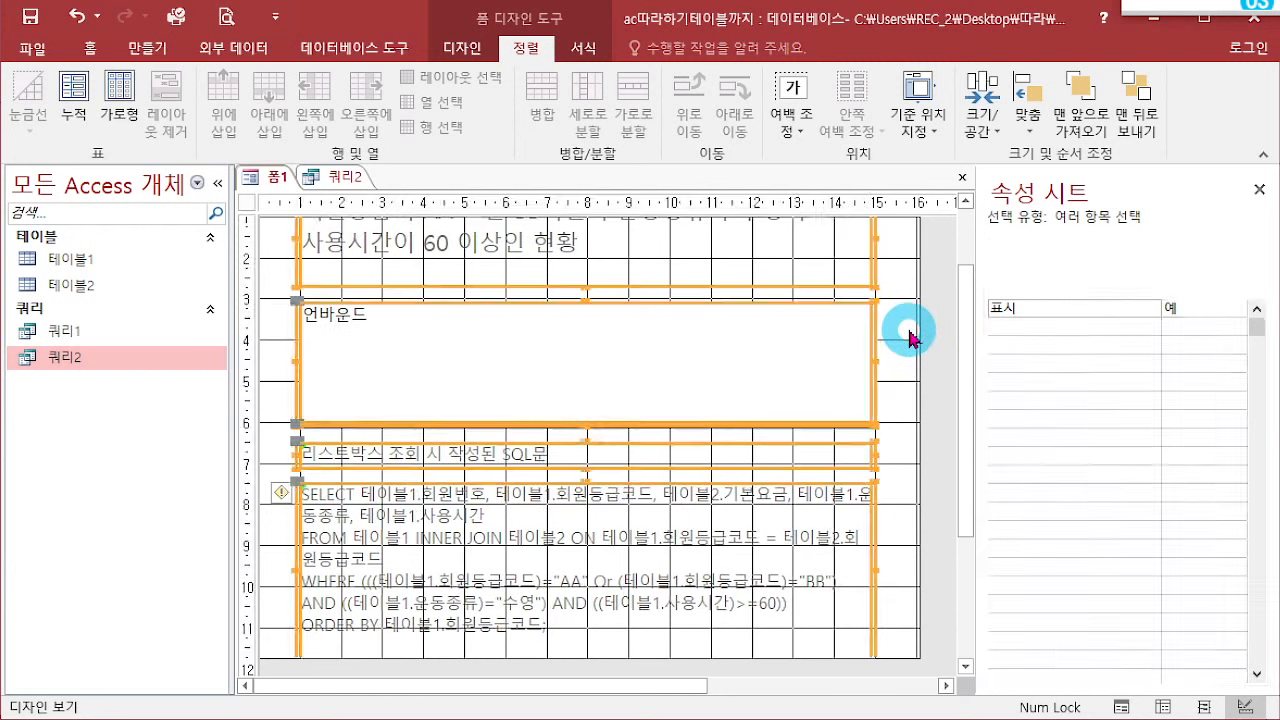
Step: Nudge all the selected controls so their left edges sit at about 1 cm, and deselect them
key(Right)
key(Right)
key(Right)
key(Right)
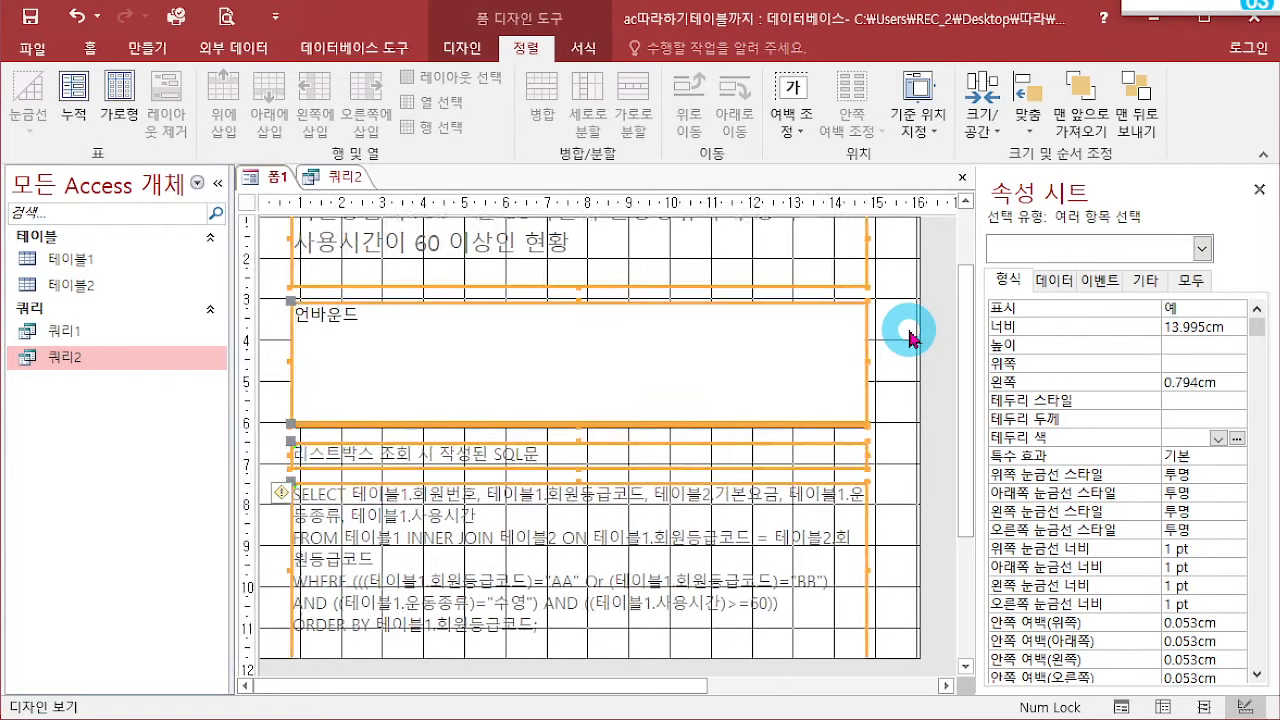
click(899, 452)
scroll(899, 452, up, 2)
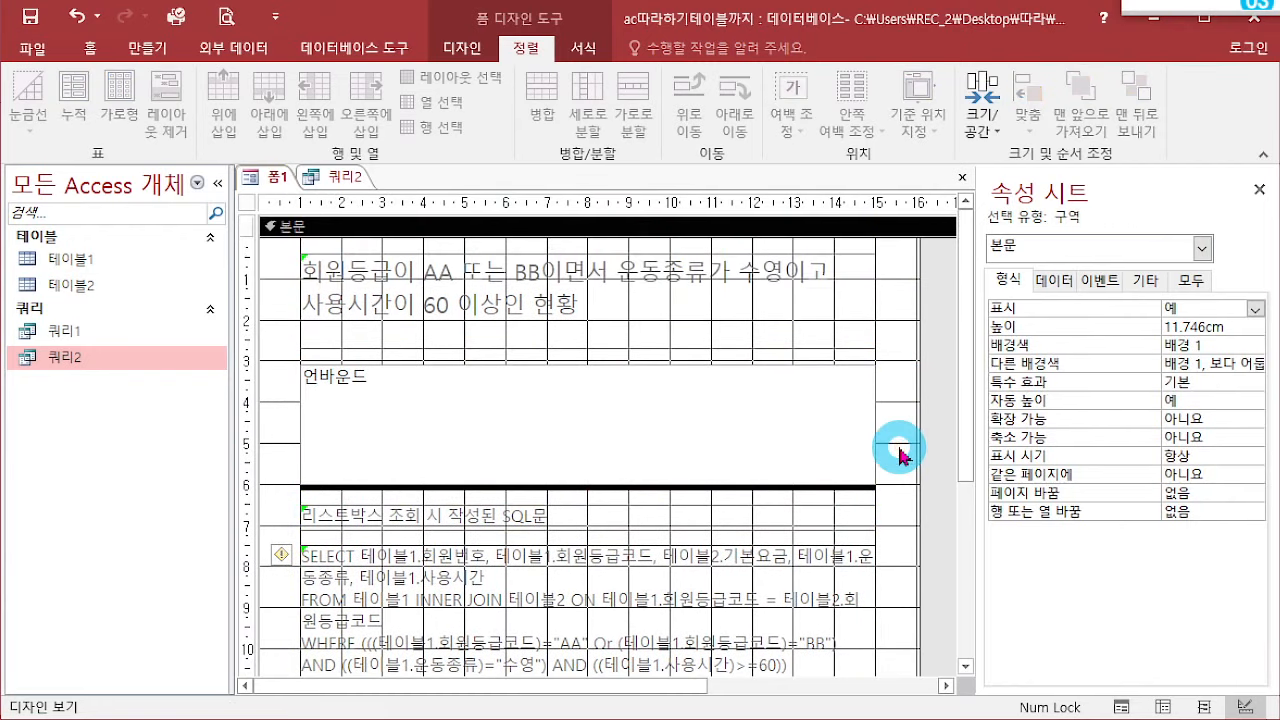
scroll(899, 452, down, 3)
scroll(899, 452, up, 3)
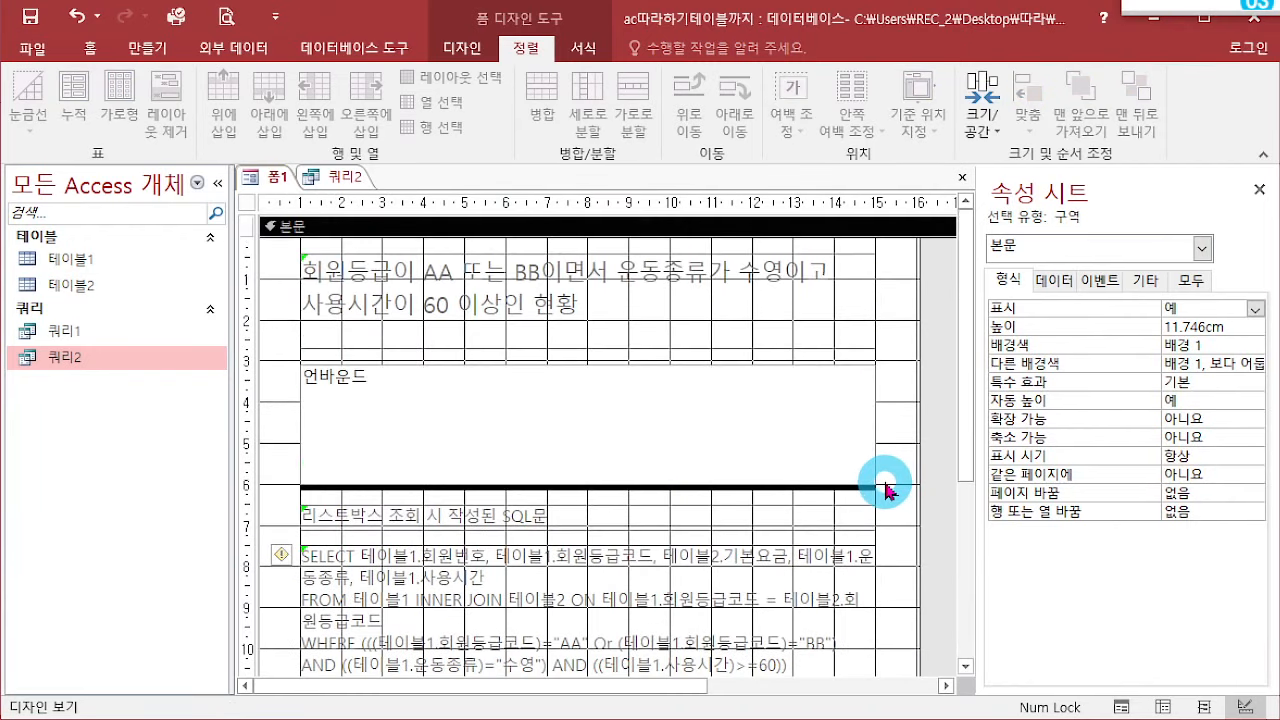
Step: Select all the form's controls and set their font color to automatic black
key(ctrl+a)
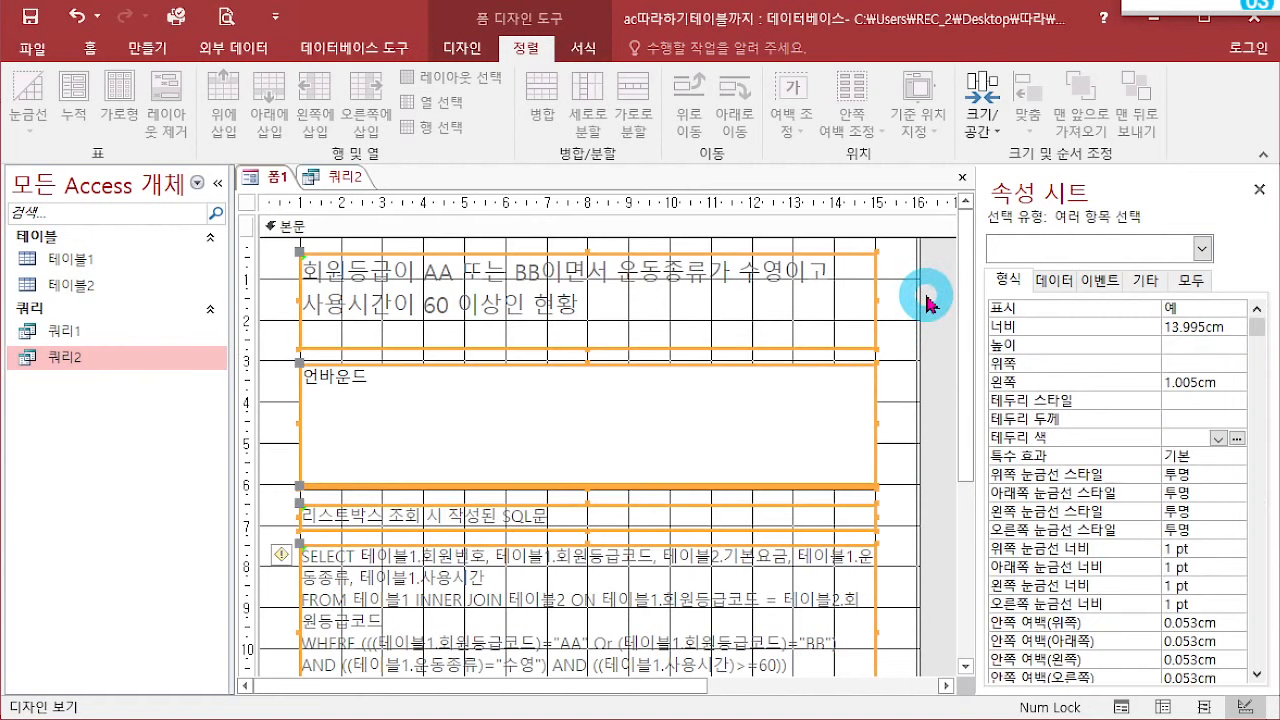
click(90, 47)
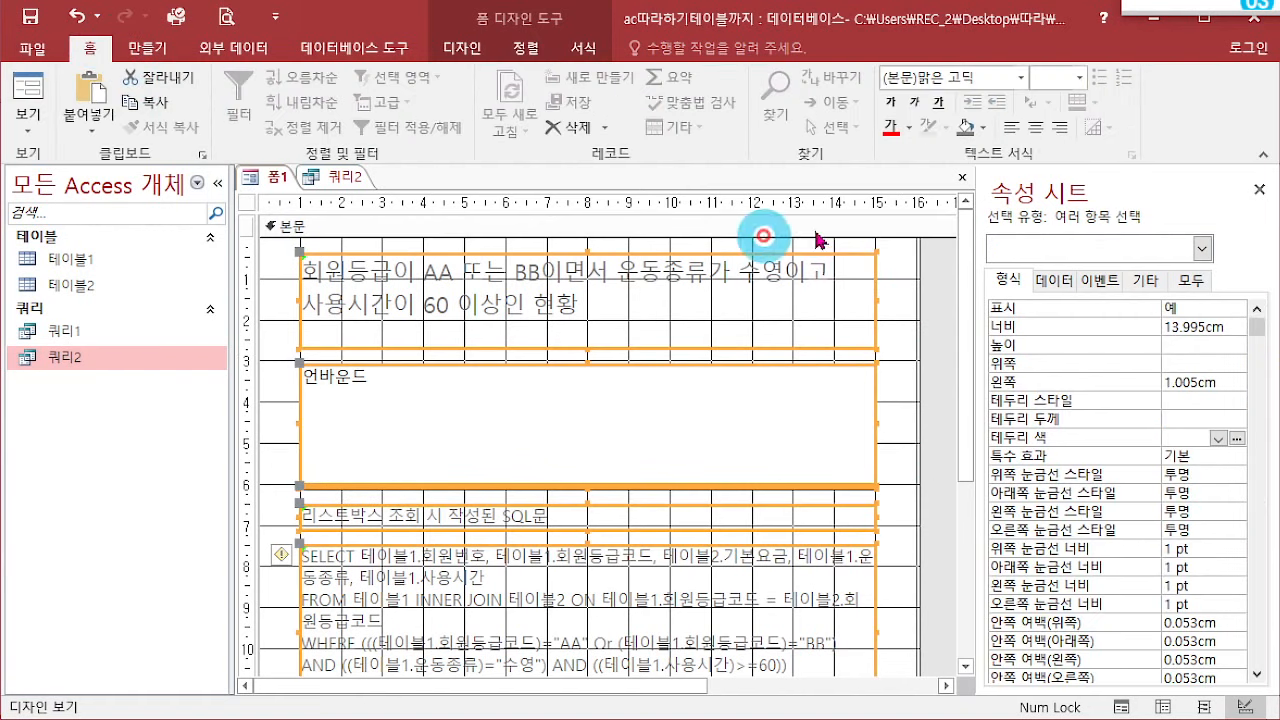
click(905, 137)
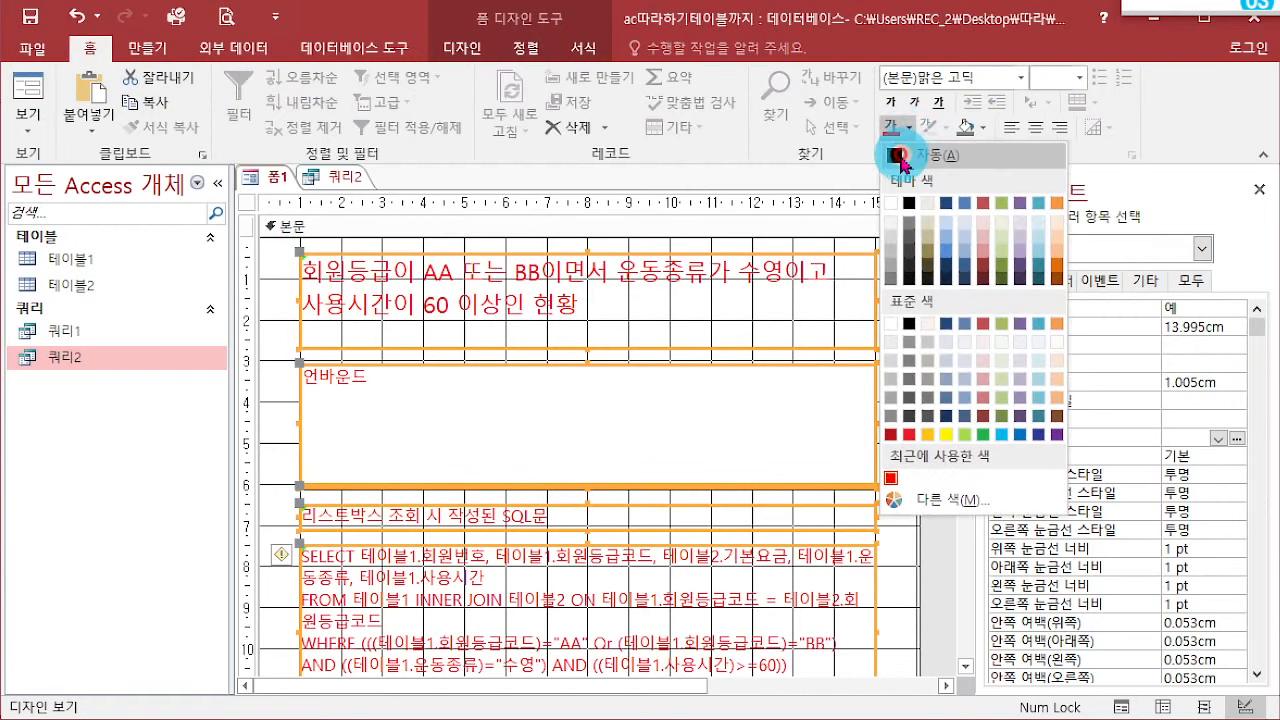
click(903, 160)
click(913, 392)
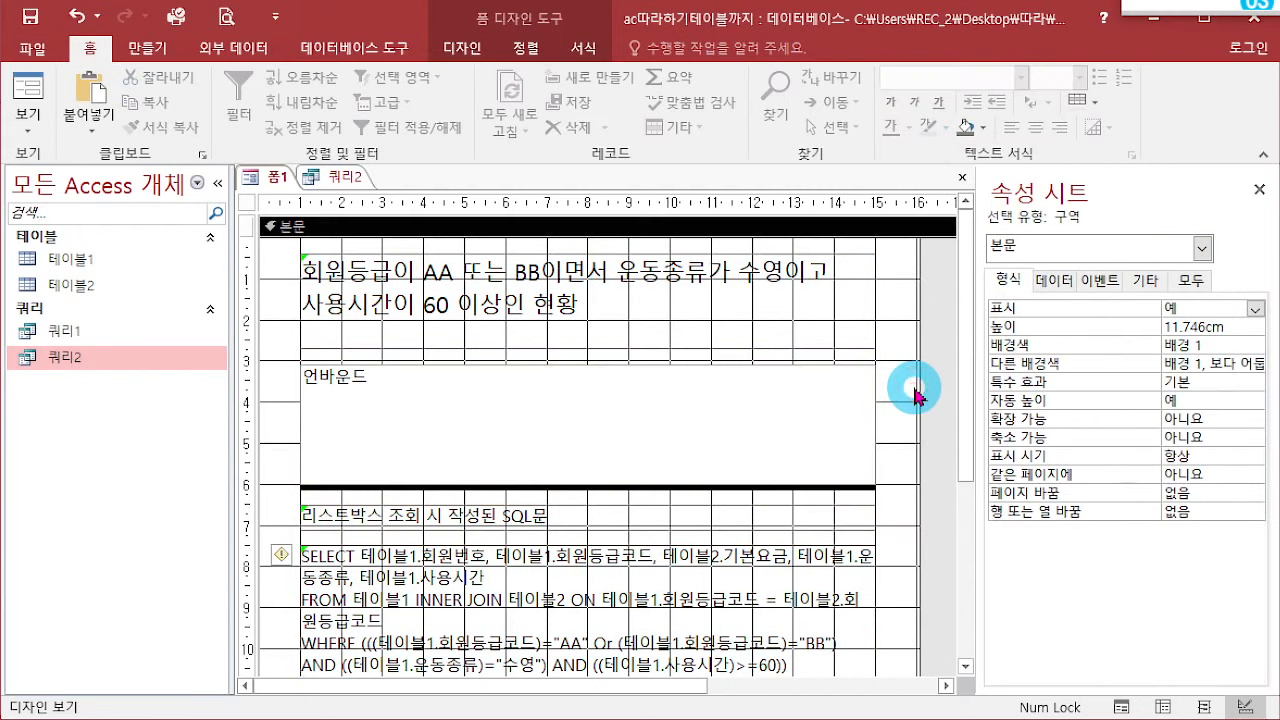
Step: Give the SQL statement label a dashed border (파선) with a thickness of 1 pt
click(872, 576)
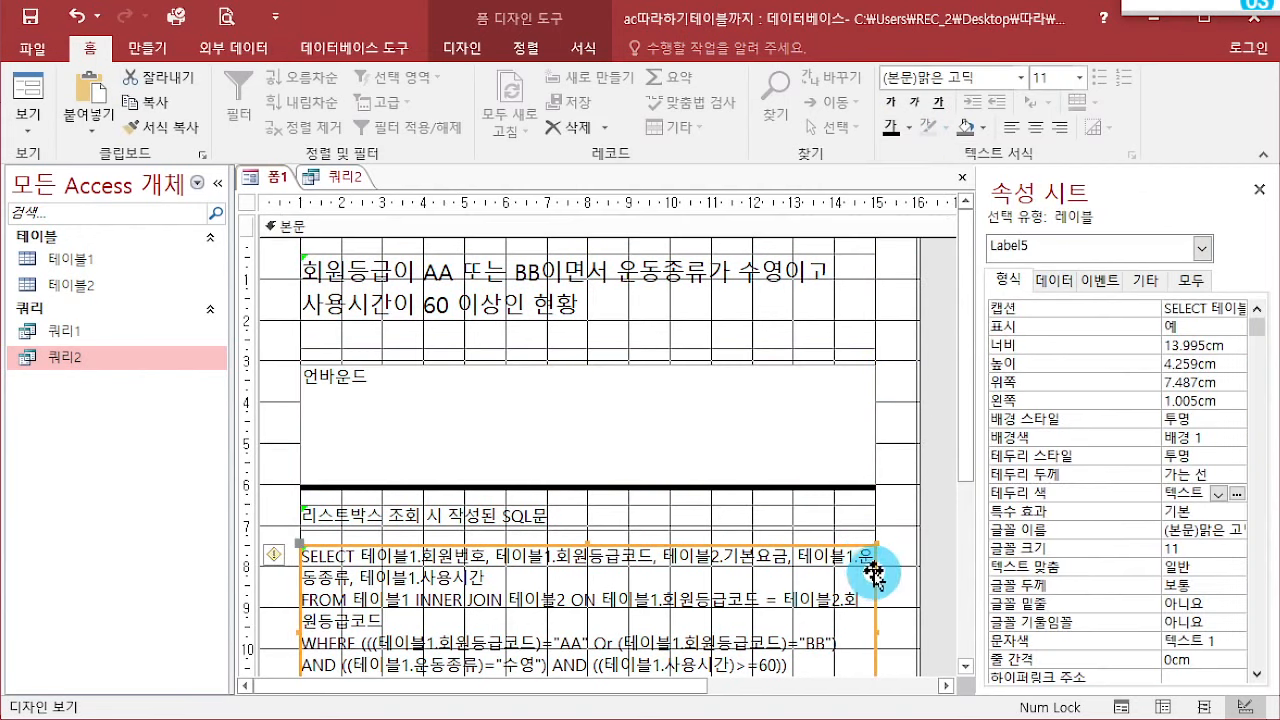
click(1240, 456)
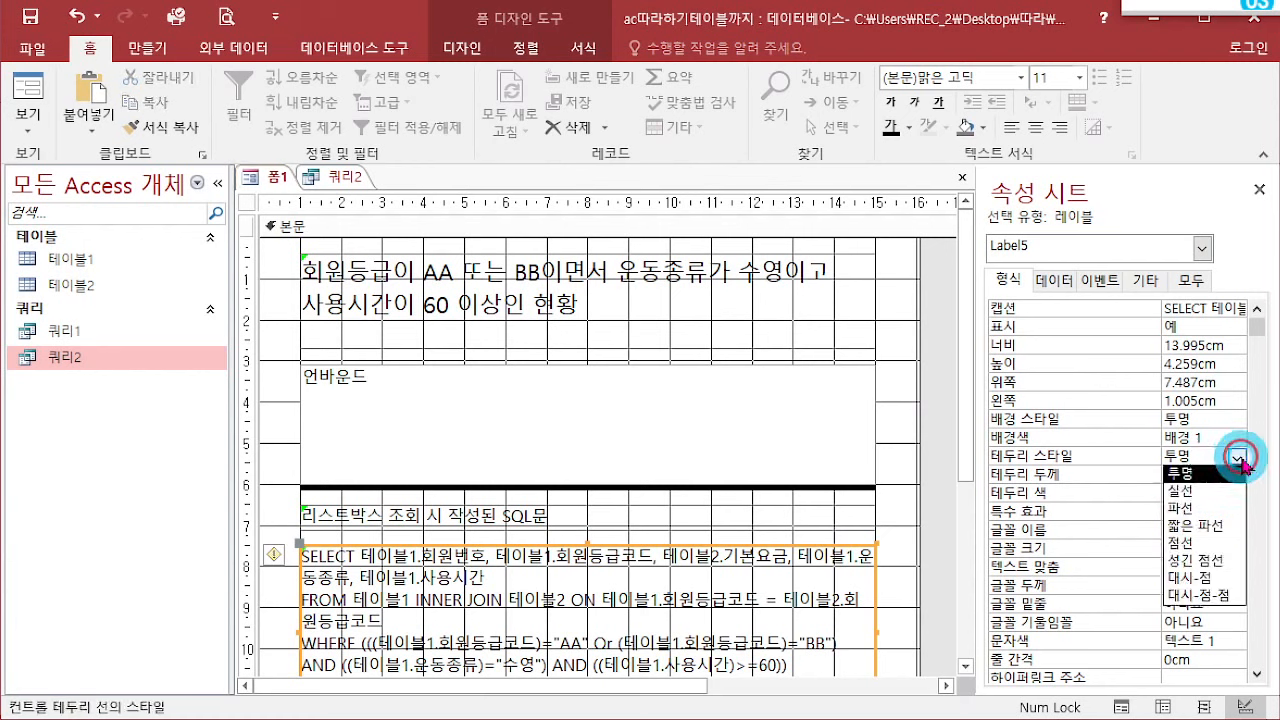
click(1228, 508)
click(990, 478)
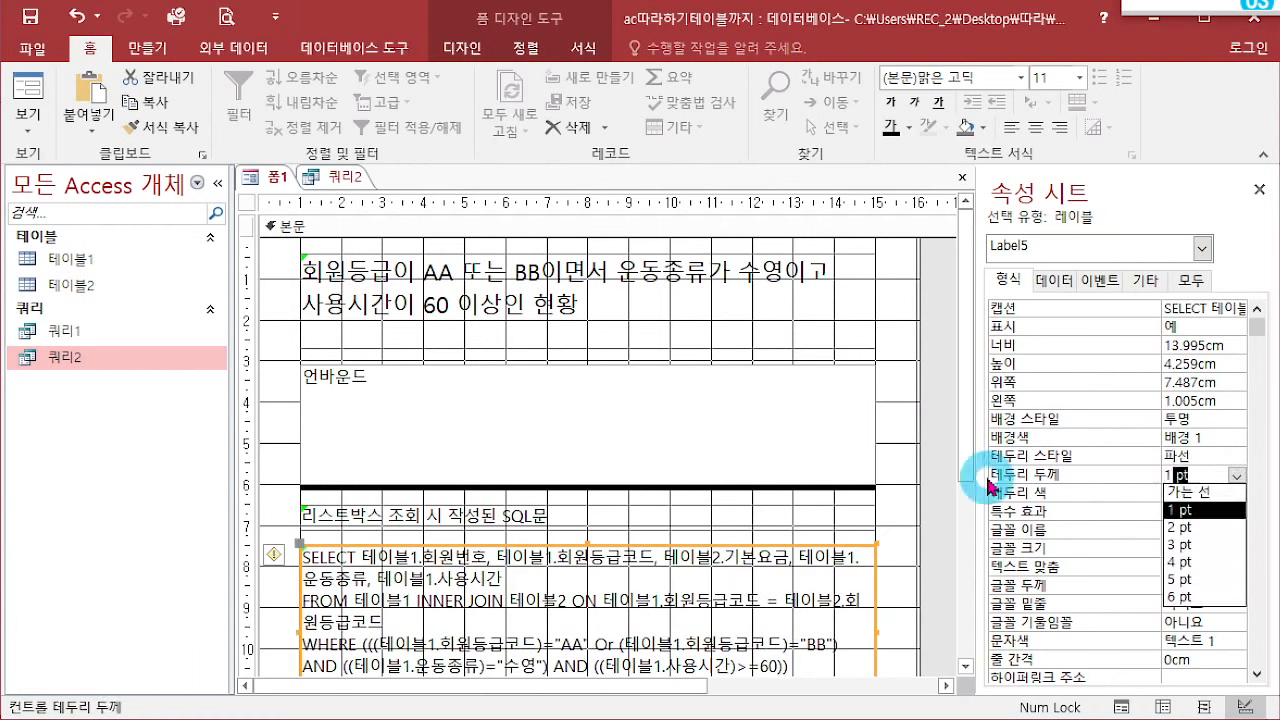
key(Return)
click(908, 491)
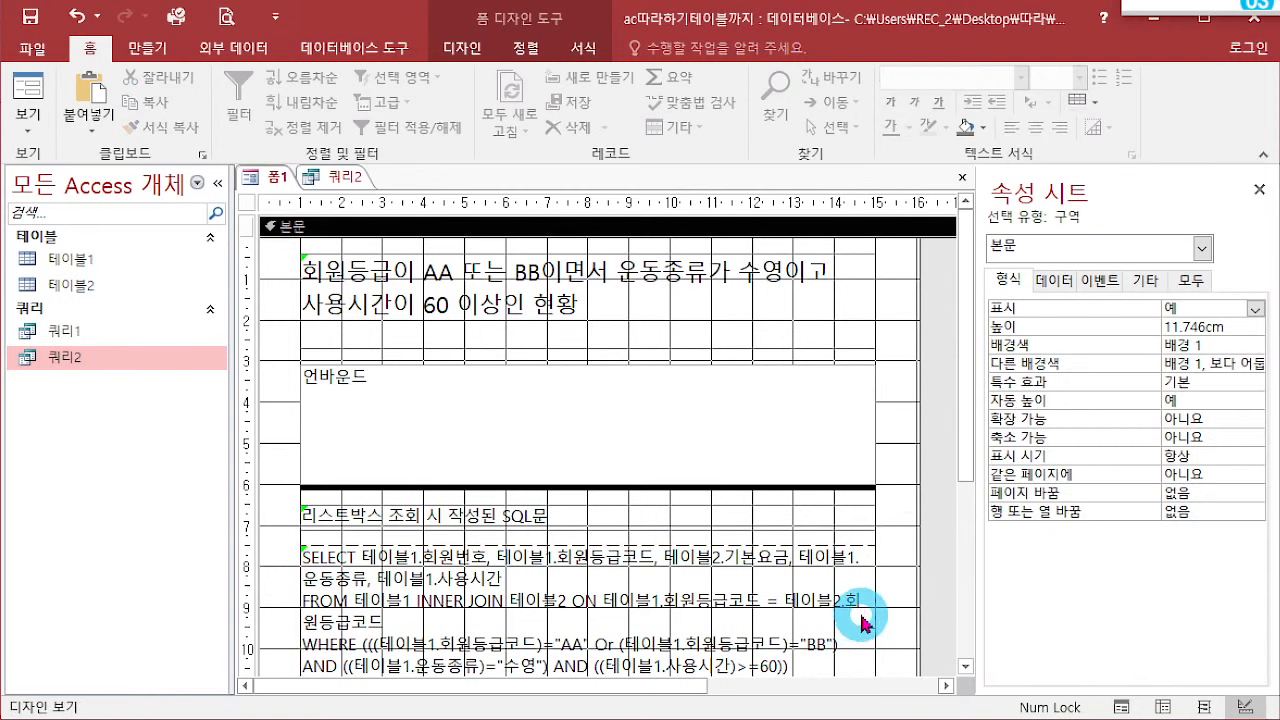
Step: Shorten the SQL statement label from its lower edge to a height of about 3.9 cm
scroll(822, 598, down, 3)
click(820, 590)
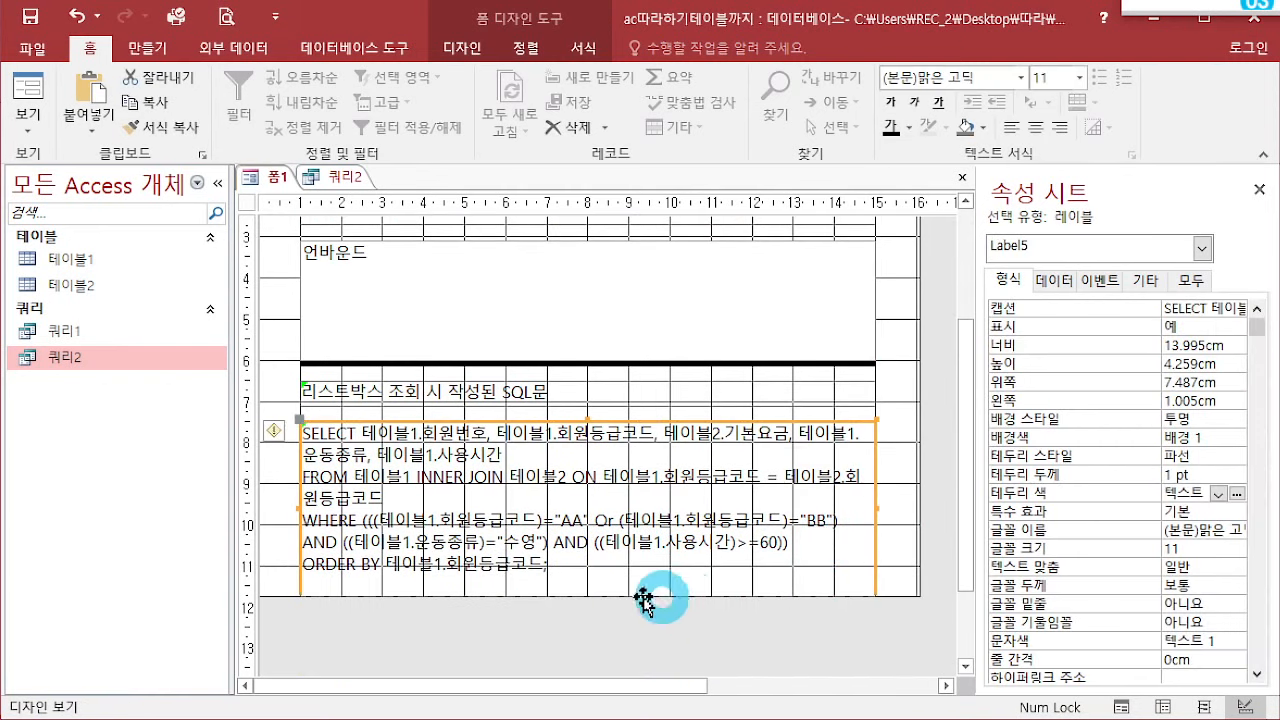
click(622, 567)
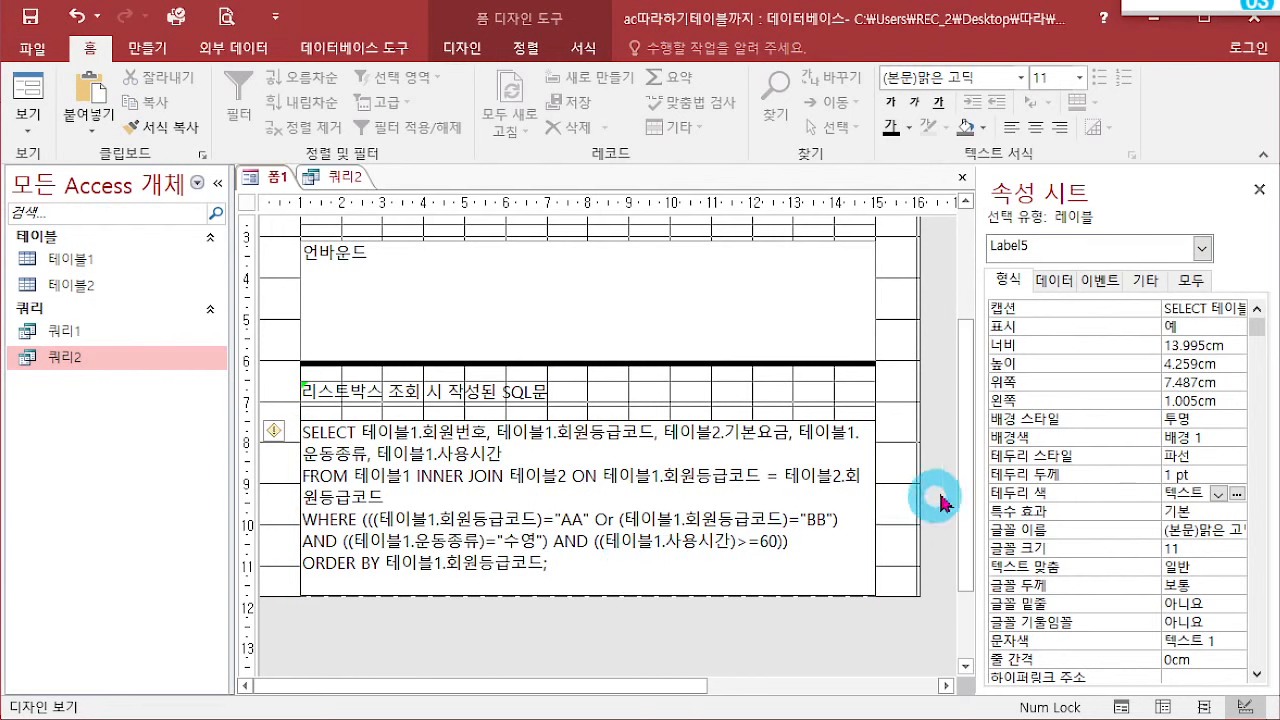
click(909, 423)
click(749, 546)
drag(872, 593, 873, 581)
scroll(928, 537, up, 3)
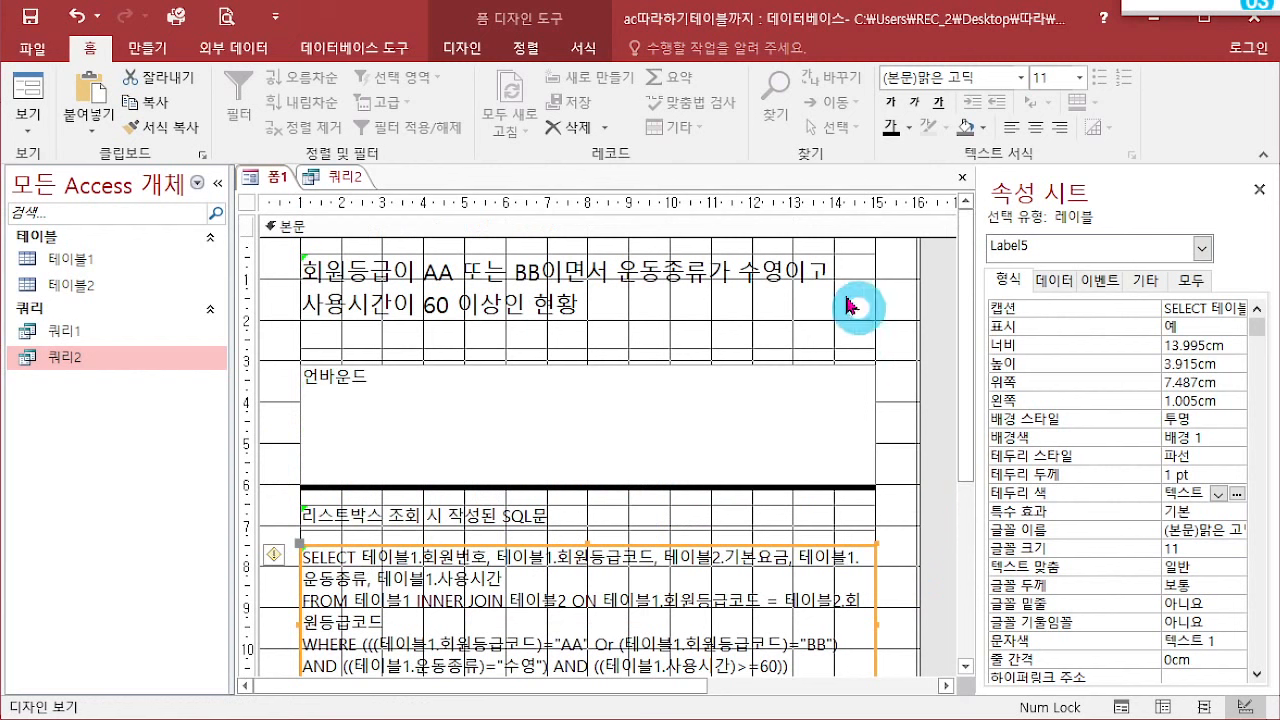
Step: Close the form, saving it under the name 폼1, and close 쿼리2 as well
click(961, 180)
click(905, 238)
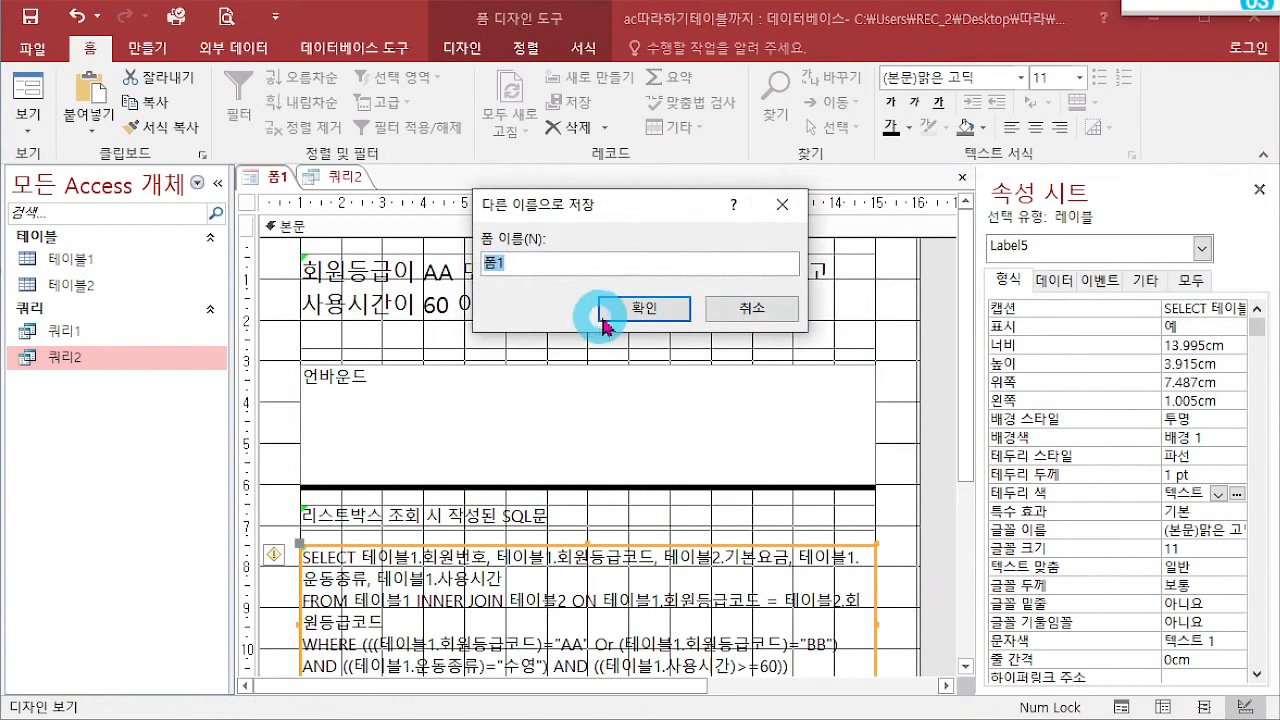
click(644, 308)
click(961, 178)
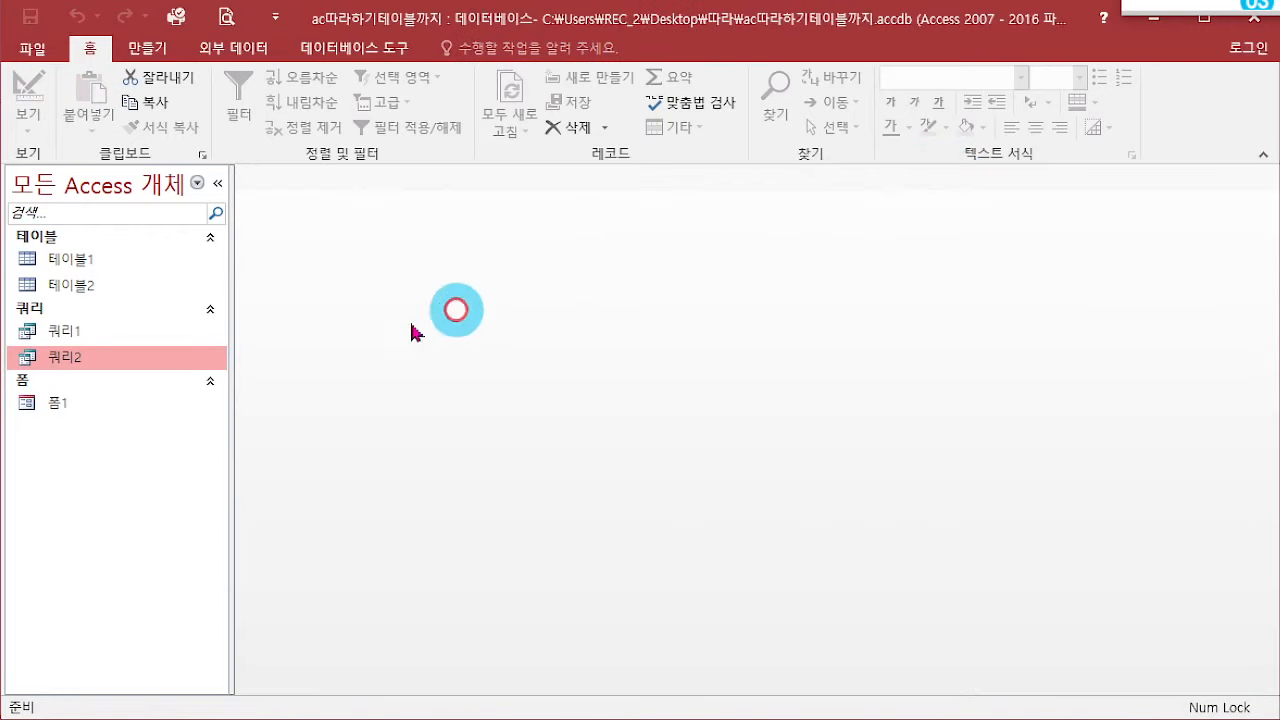
Step: Open the saved 폼1 in form view and show it in print preview
double_click(60, 401)
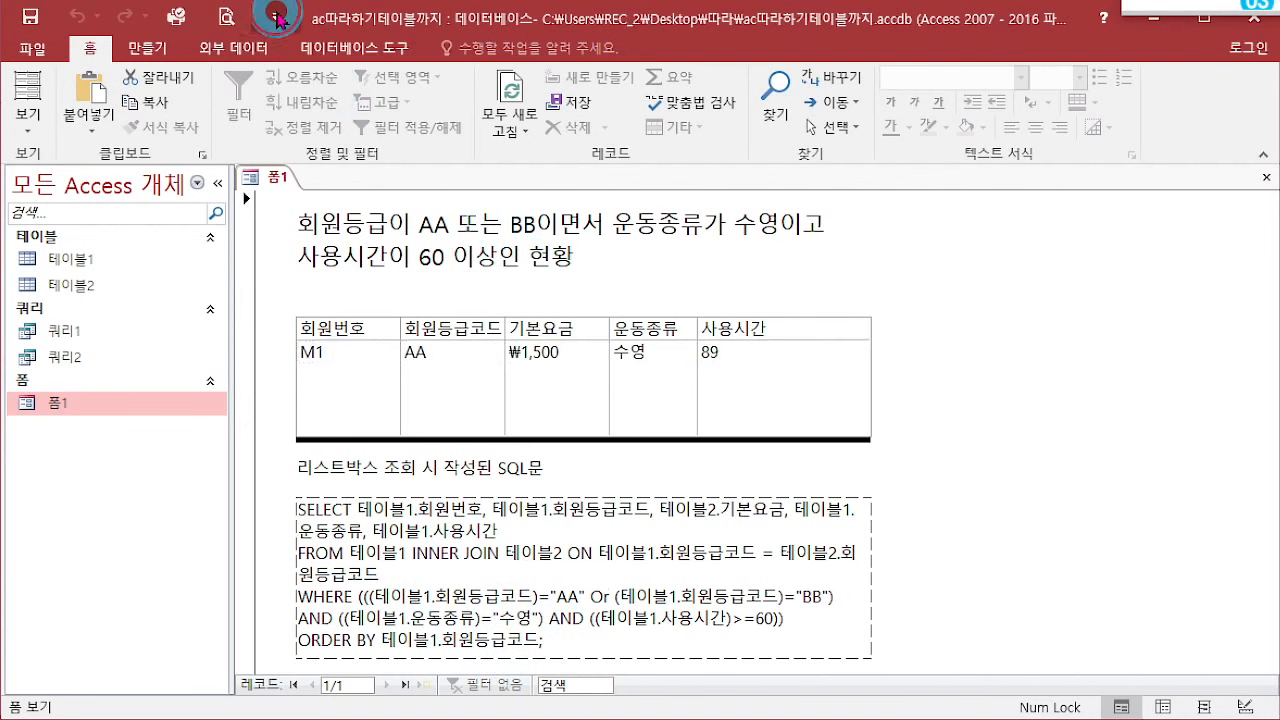
click(275, 17)
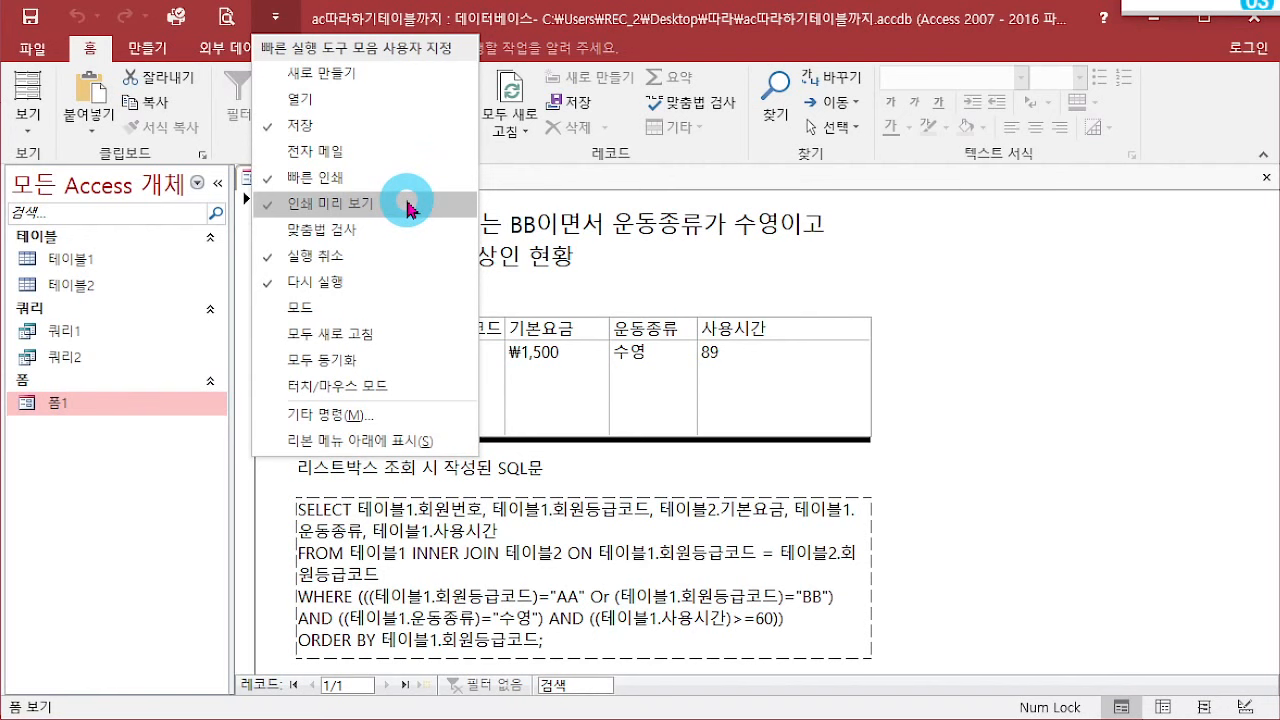
click(222, 20)
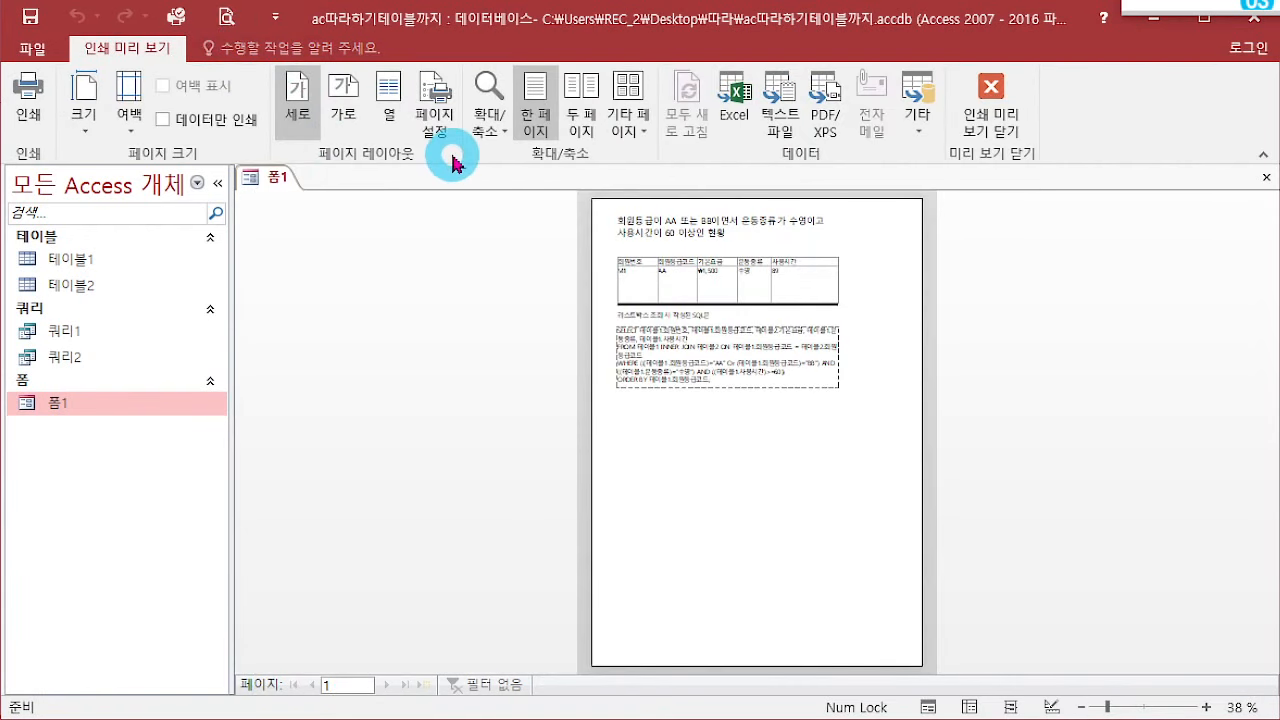
Step: Set the page margins of 폼1 to 60 mm at the top and 25 mm at the left
click(442, 108)
double_click(600, 180)
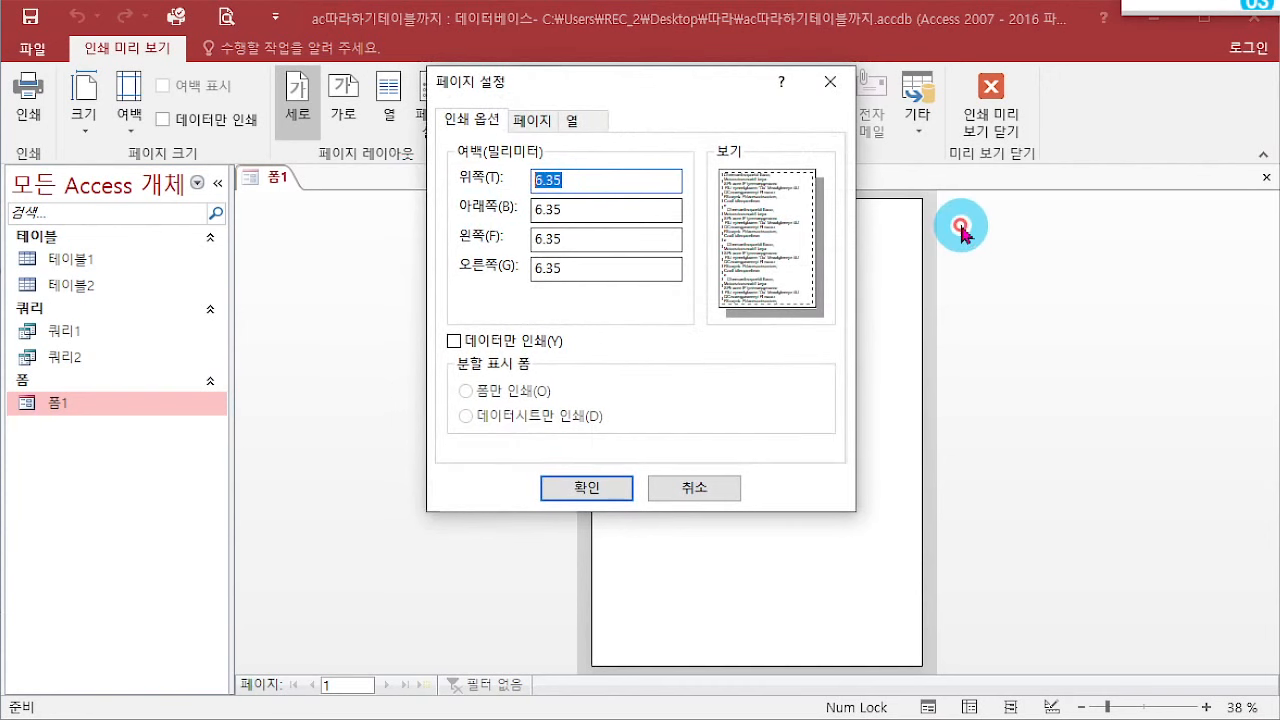
text(60)
double_click(596, 238)
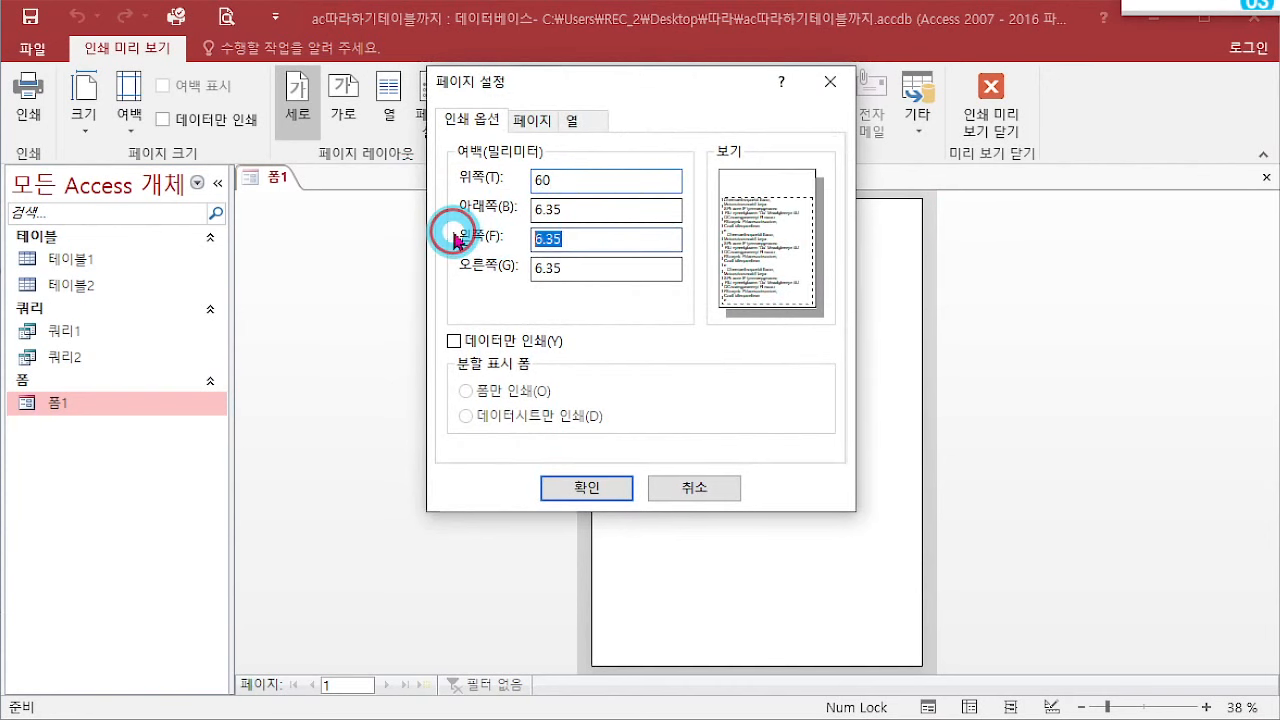
text(25)
click(565, 487)
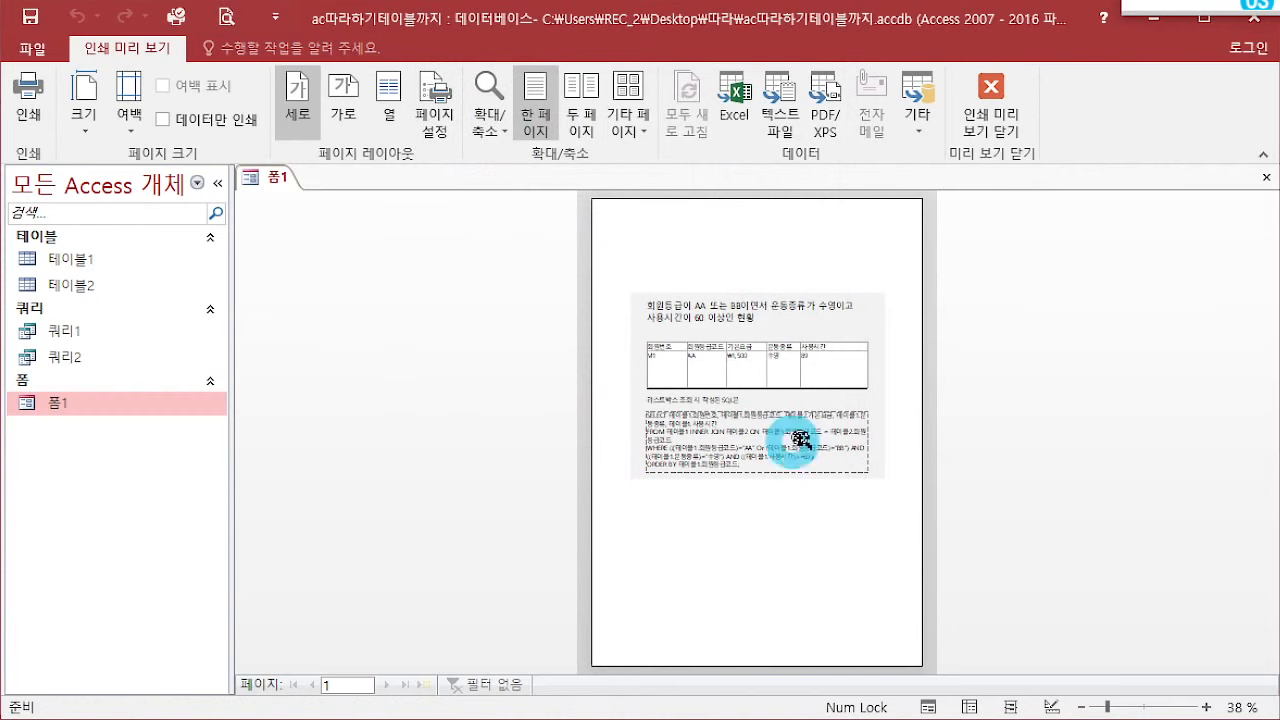
Step: Inspect the printed layout of 폼1 enlarged to 100 %, and close the preview and the form
click(796, 363)
click(826, 360)
click(828, 370)
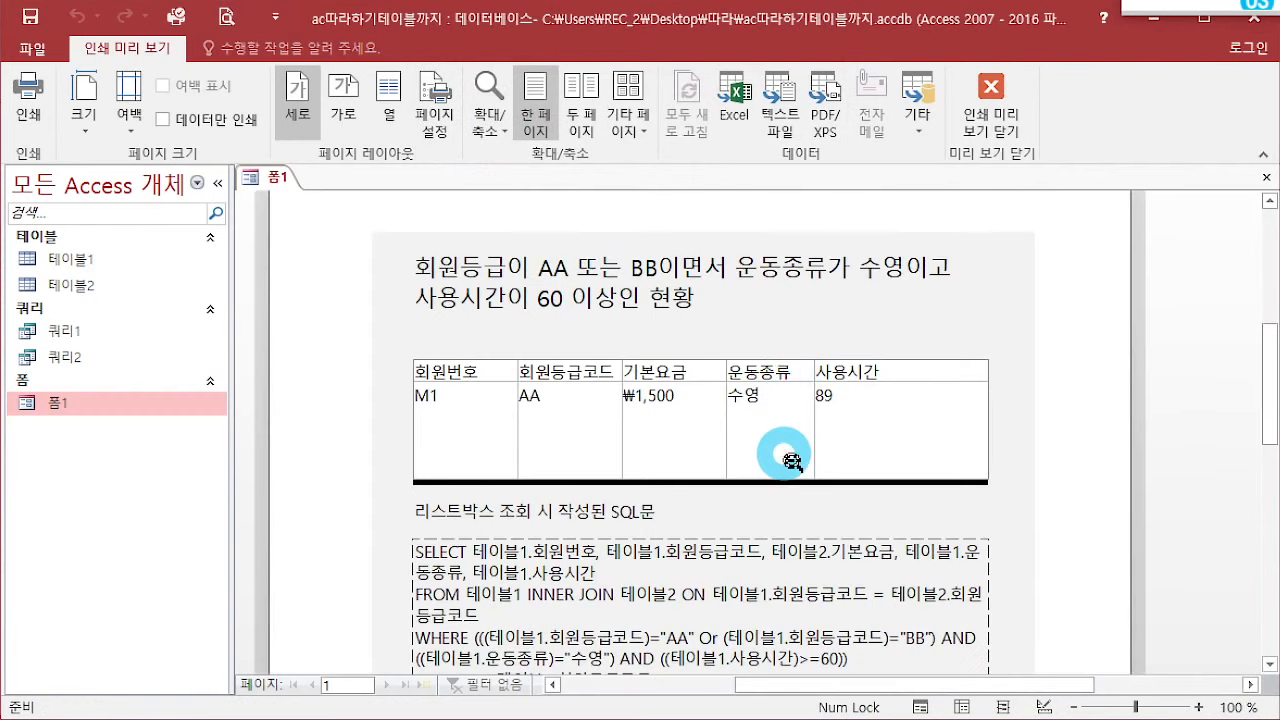
scroll(790, 460, up, 2)
scroll(790, 460, down, 4)
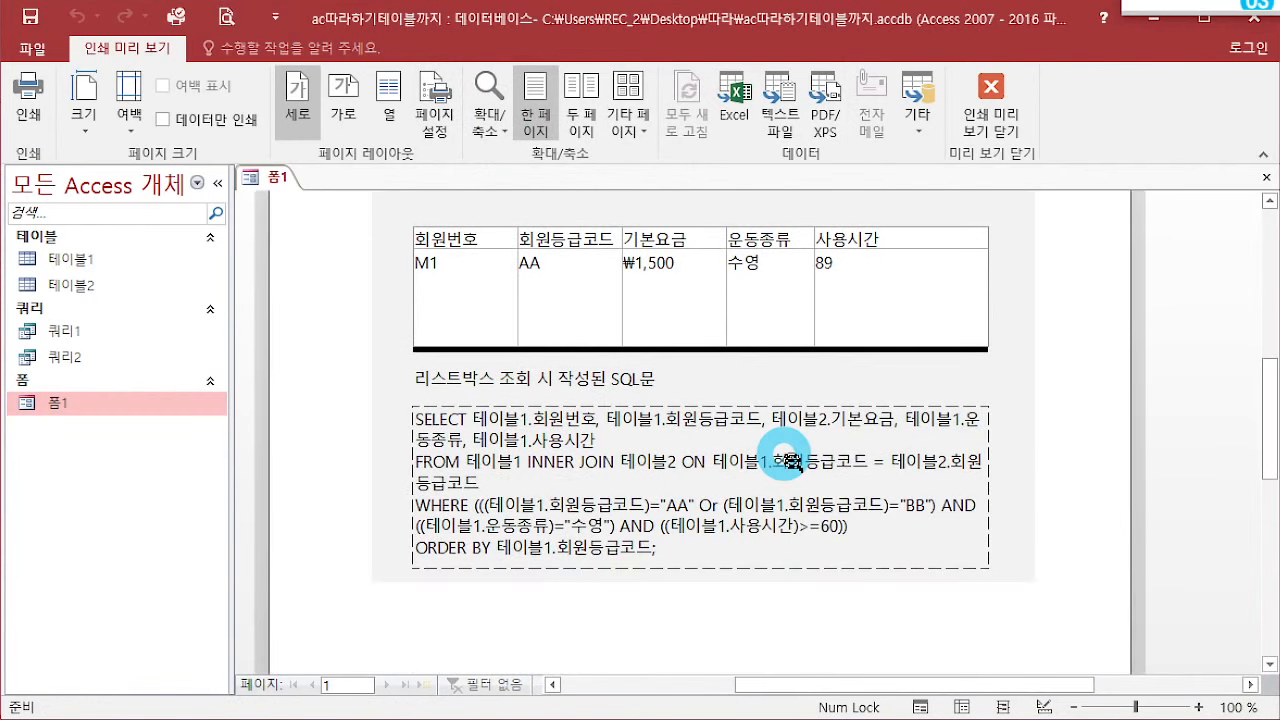
scroll(790, 460, up, 1)
click(992, 100)
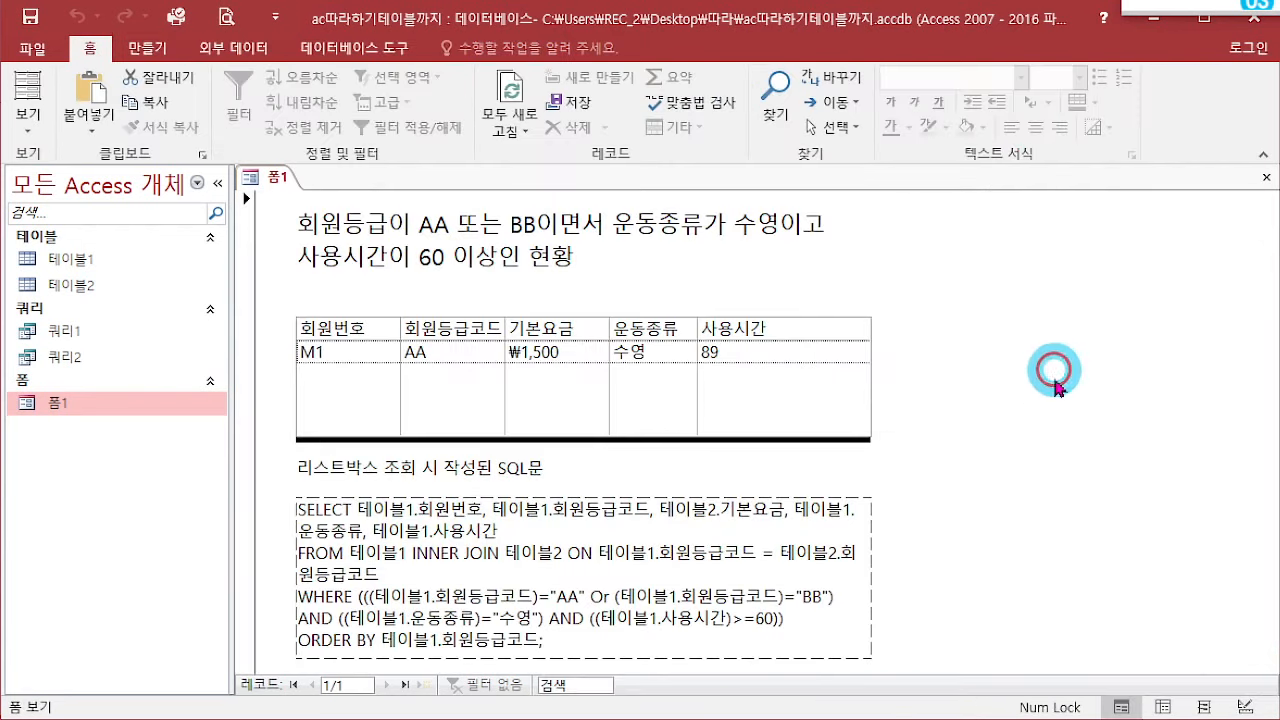
click(1266, 177)
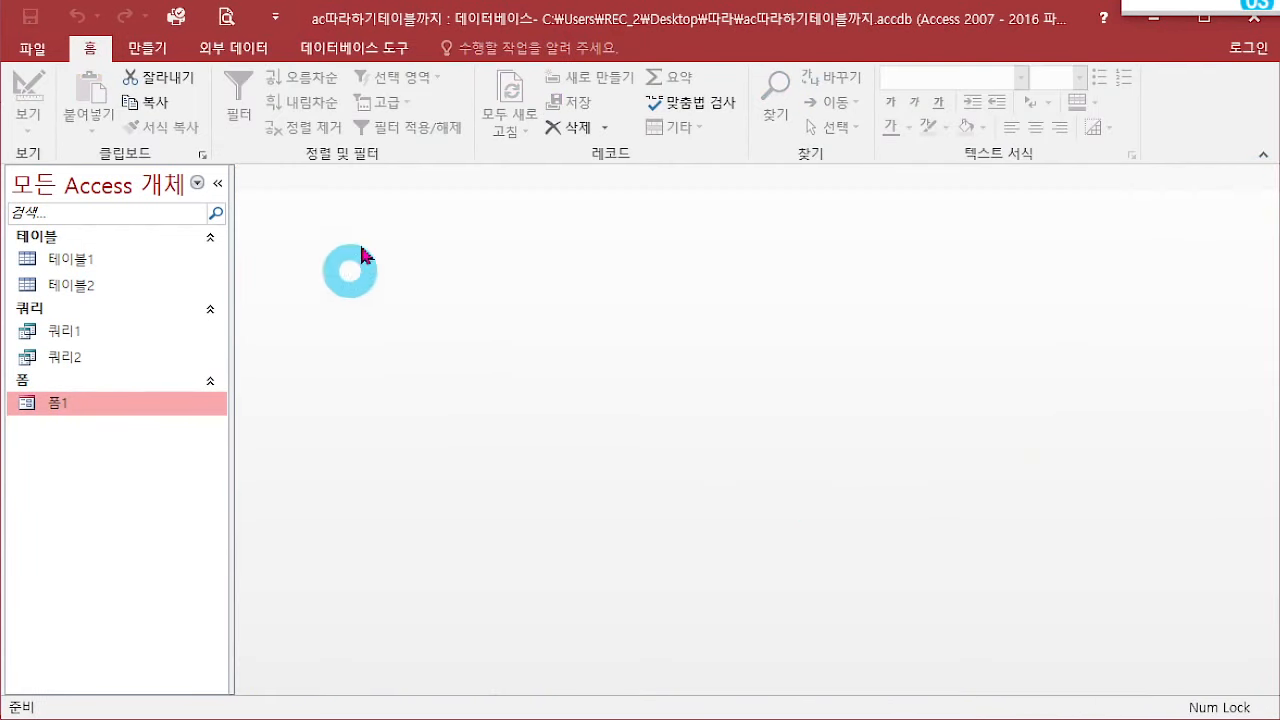
Step: Examine the report's processing conditions and column layout in the task document, and move the document out of the way
drag(1270, 4, 826, 65)
scroll(854, 98, down, 3)
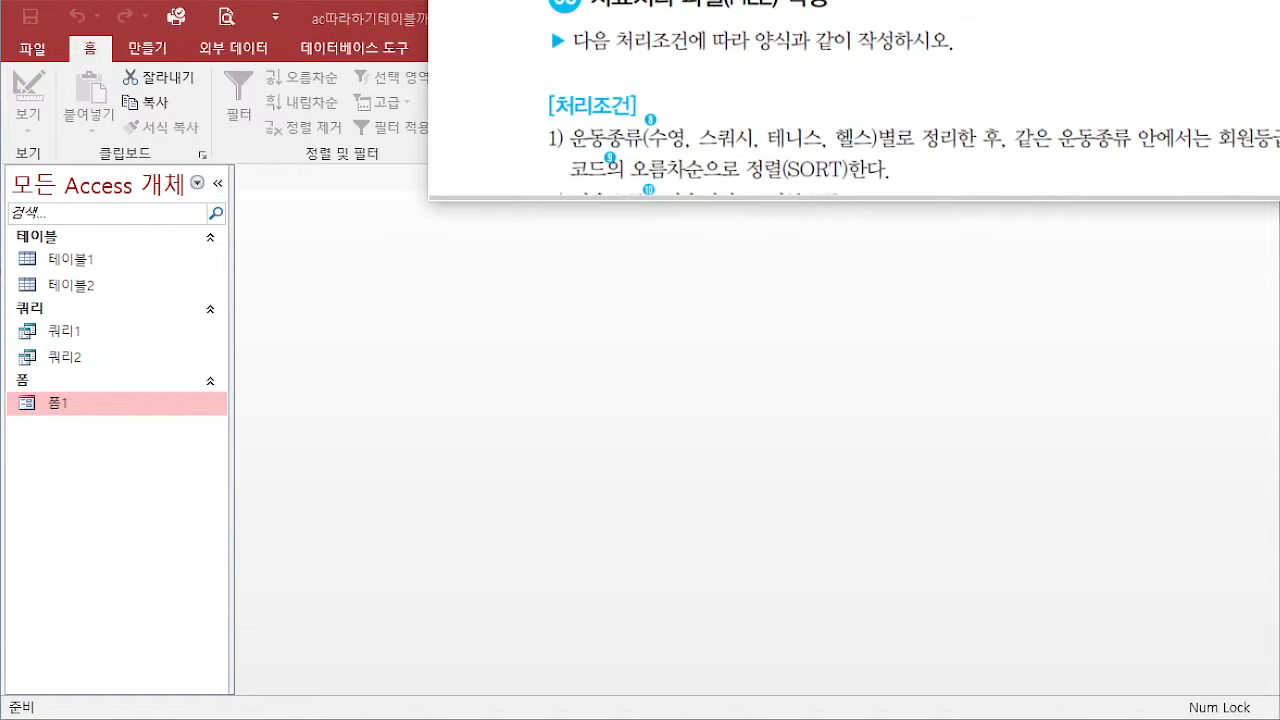
scroll(854, 98, down, 10)
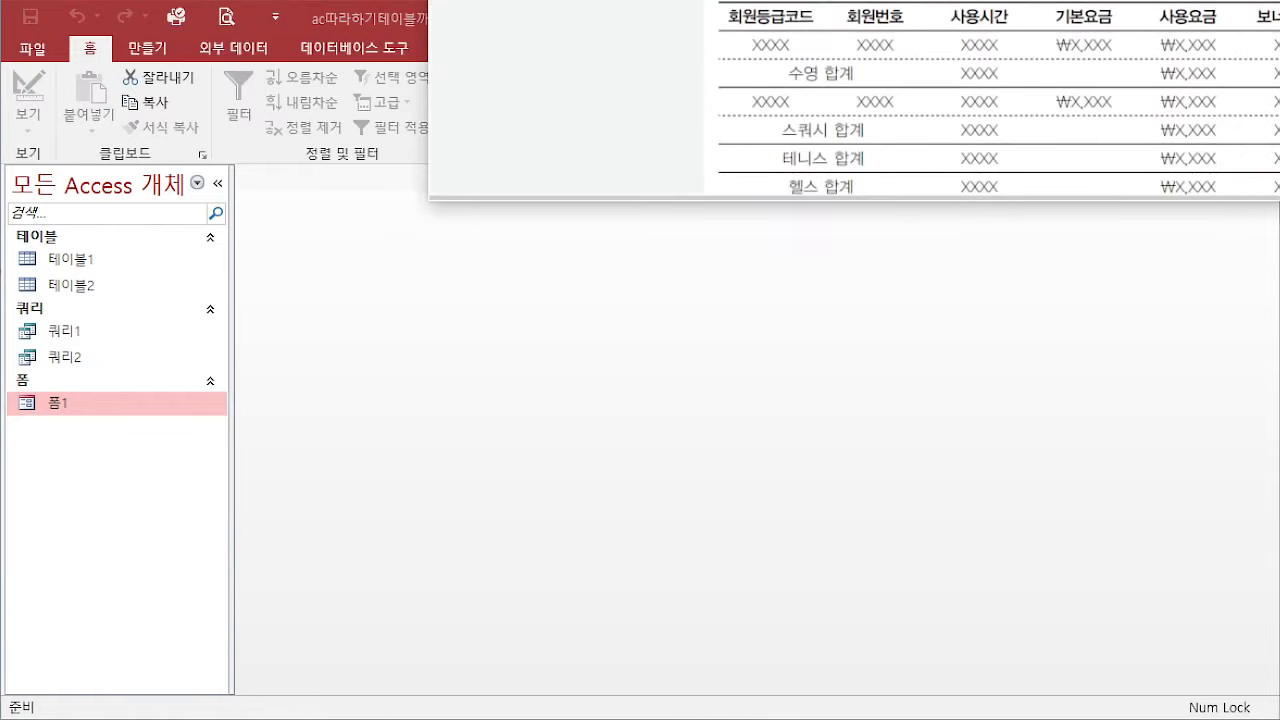
scroll(854, 98, up, 1)
drag(1112, 1, 914, 60)
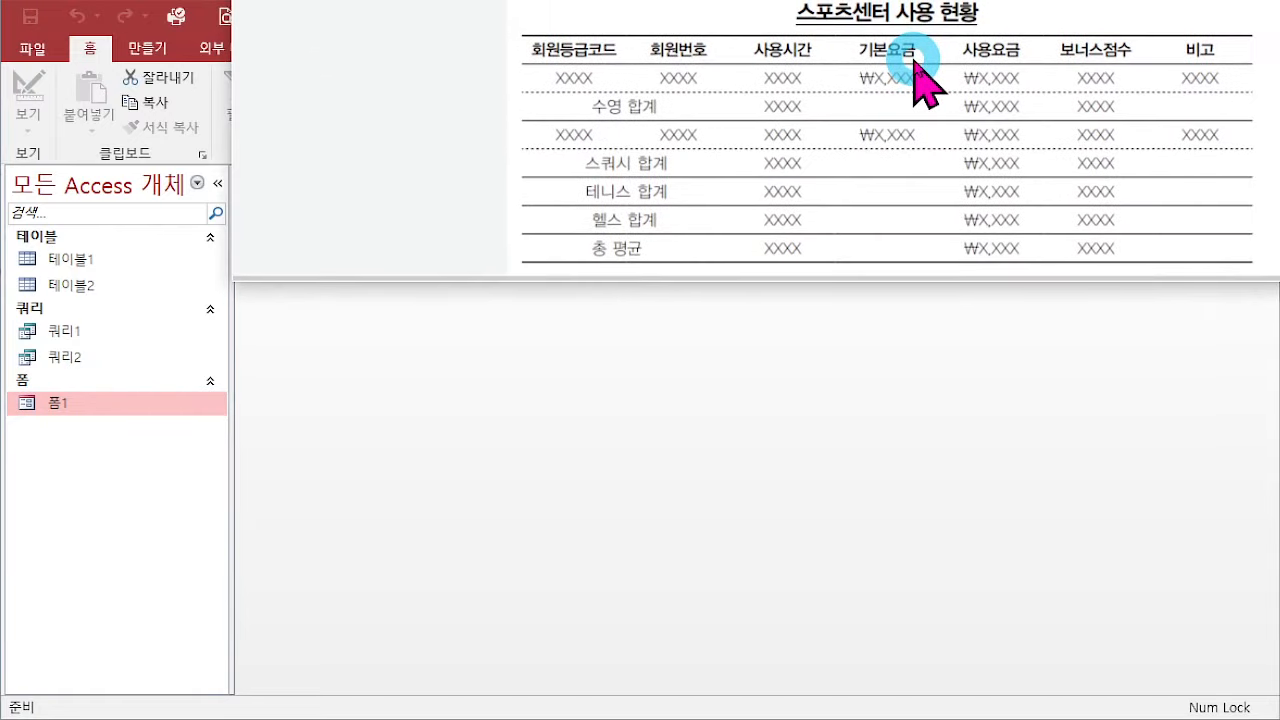
drag(770, 1, 1276, 1)
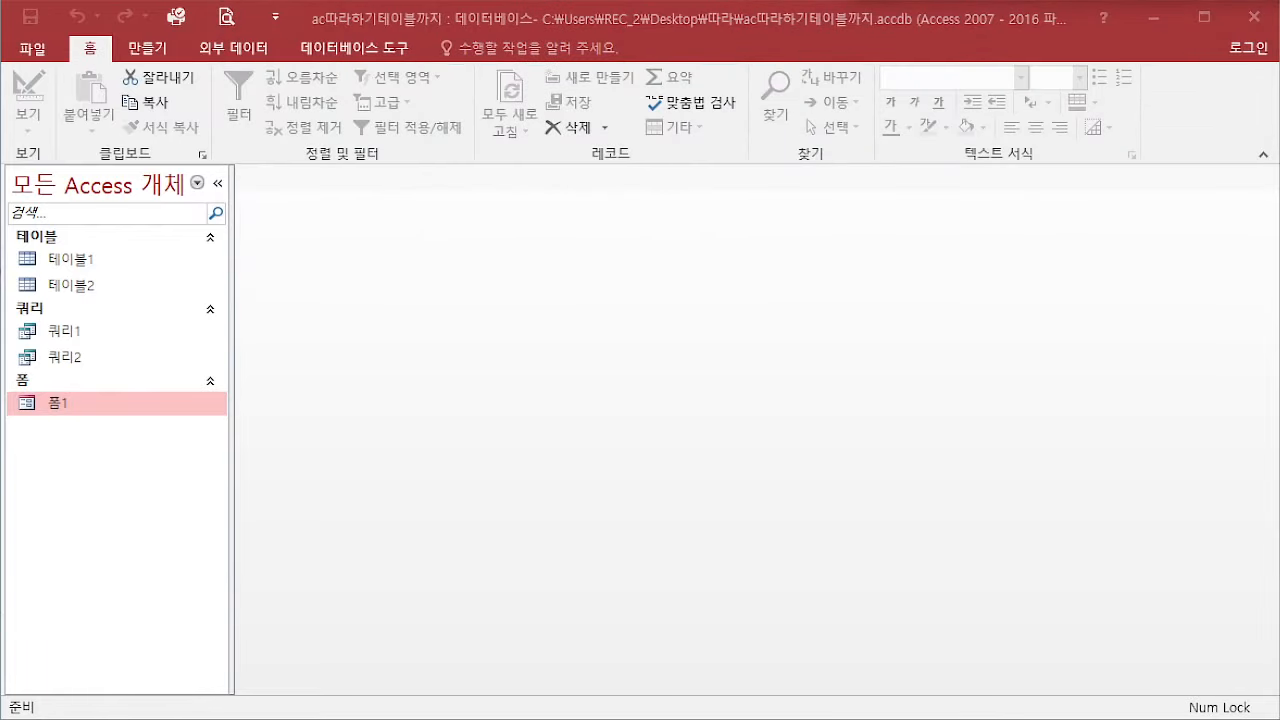
Step: Start a Report Wizard report from 쿼리1 with the fields 회원등급코드, 회원번호, 사용시간, 기본요금, 사용요금, 보너스점수, 비고 and 운동종류, in that order
click(148, 47)
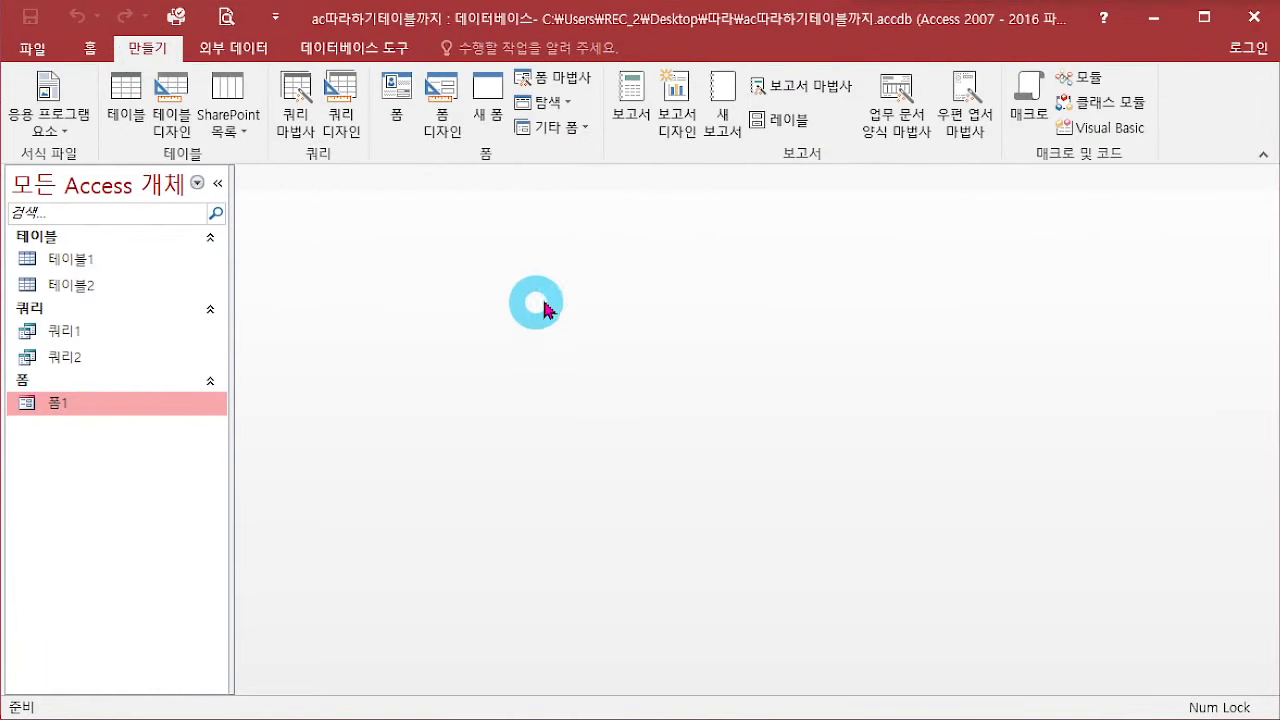
click(806, 87)
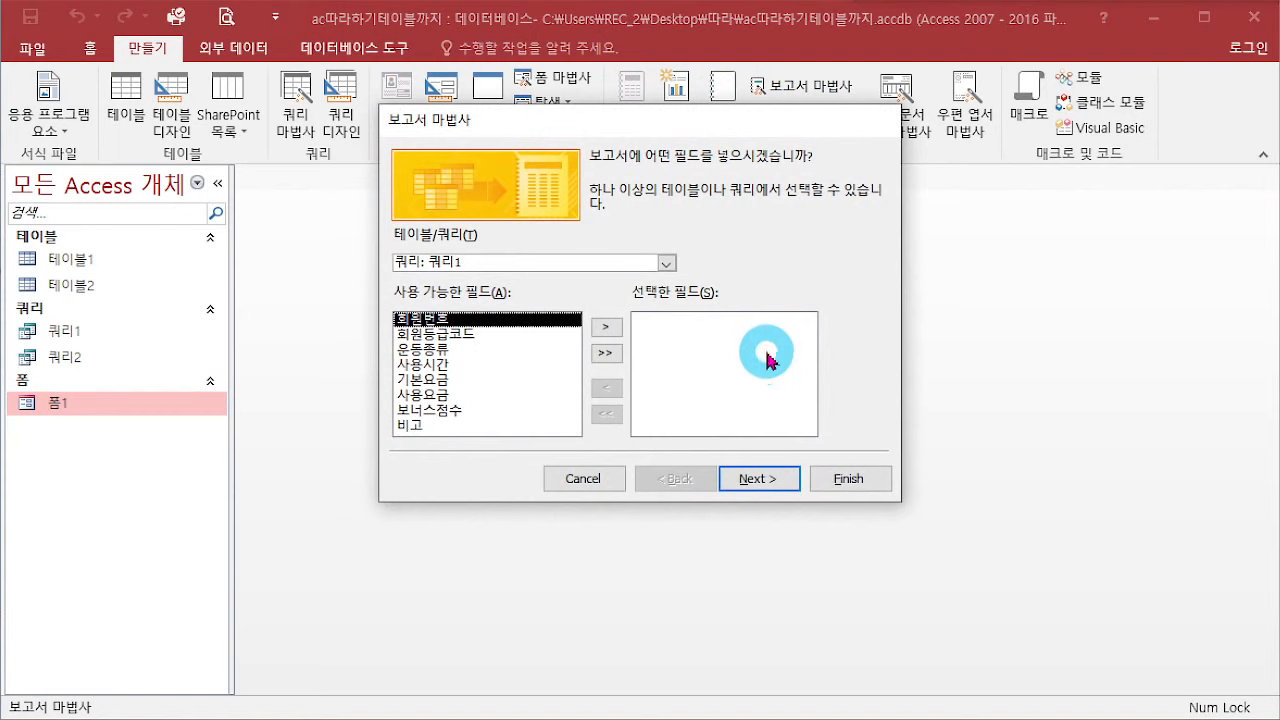
double_click(472, 338)
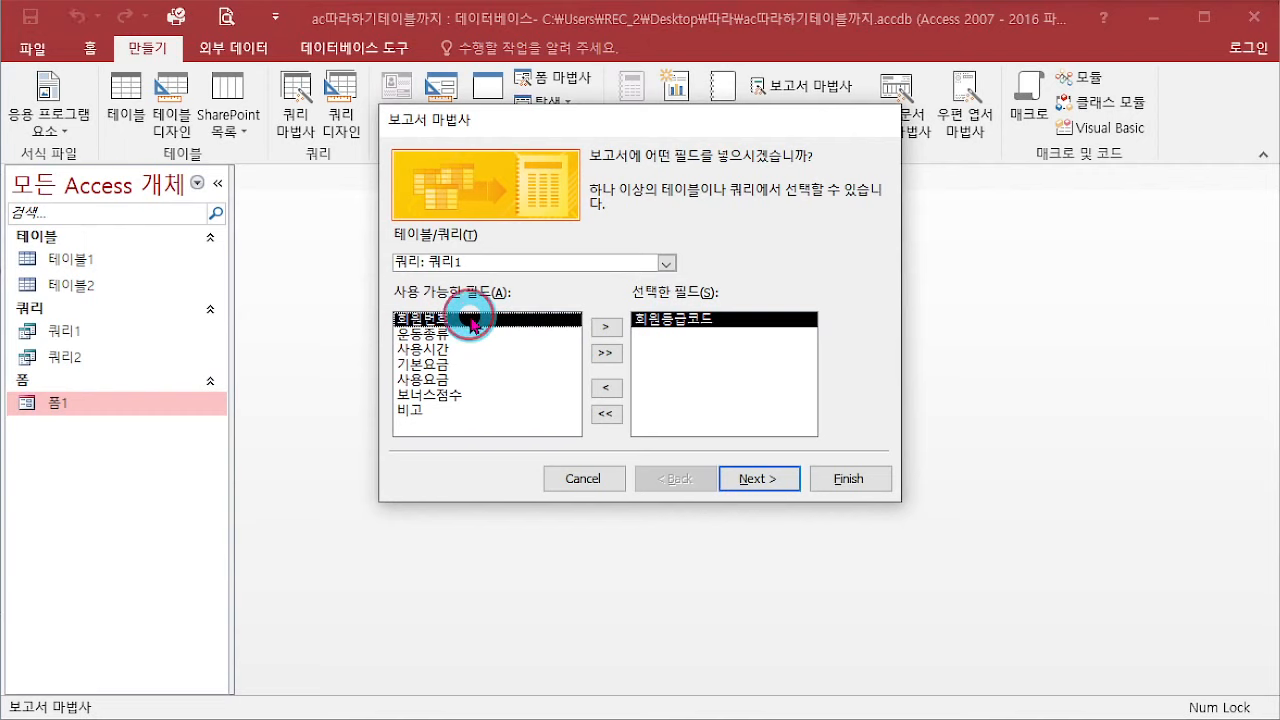
double_click(472, 320)
click(466, 336)
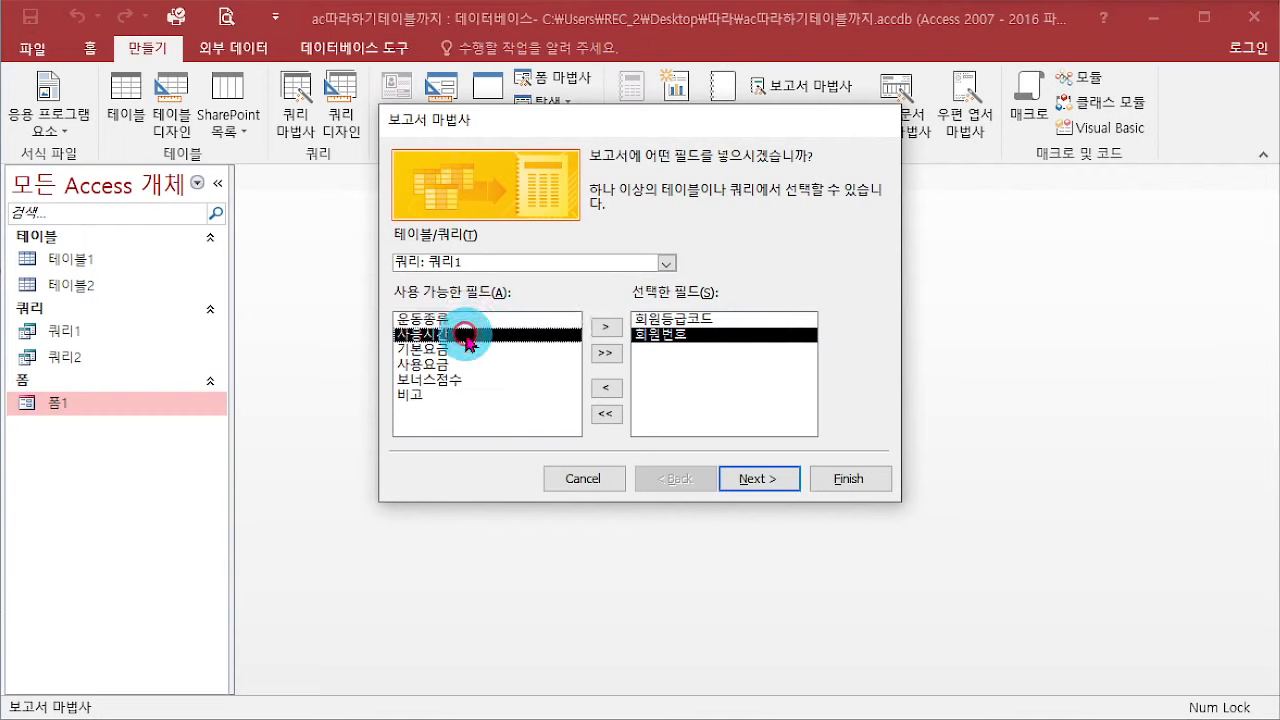
double_click(466, 338)
double_click(468, 336)
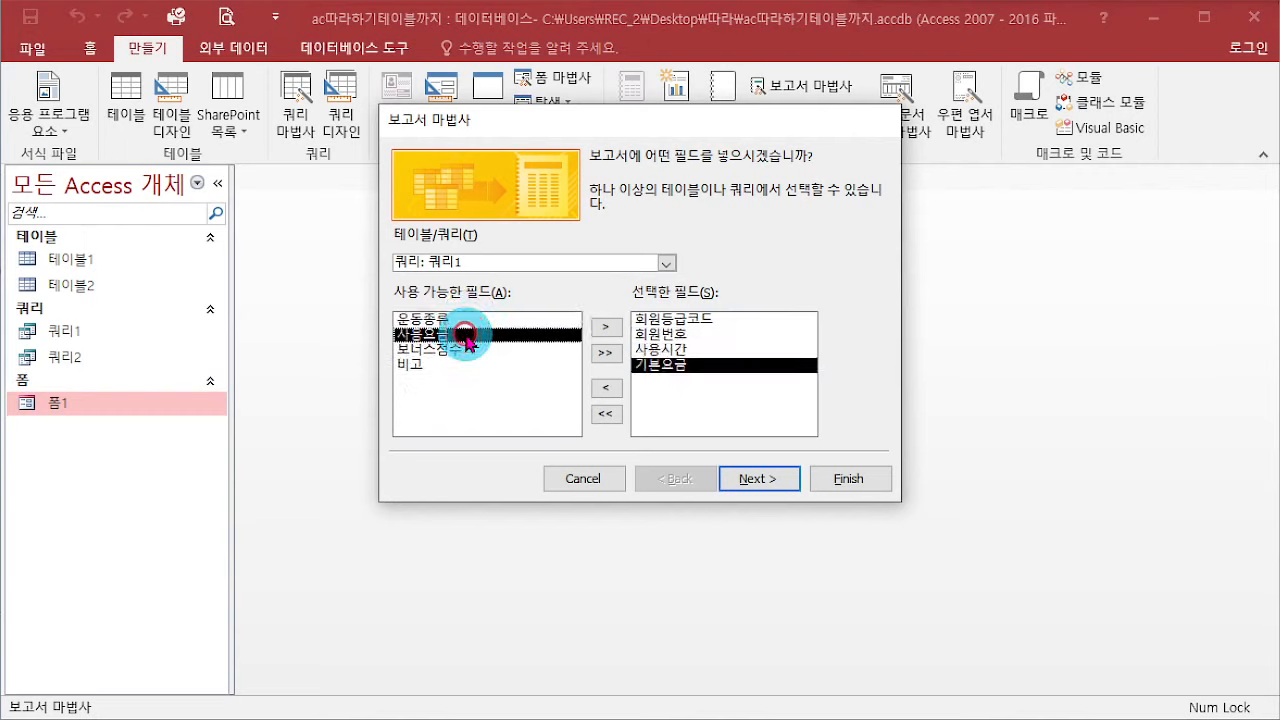
double_click(468, 336)
double_click(466, 337)
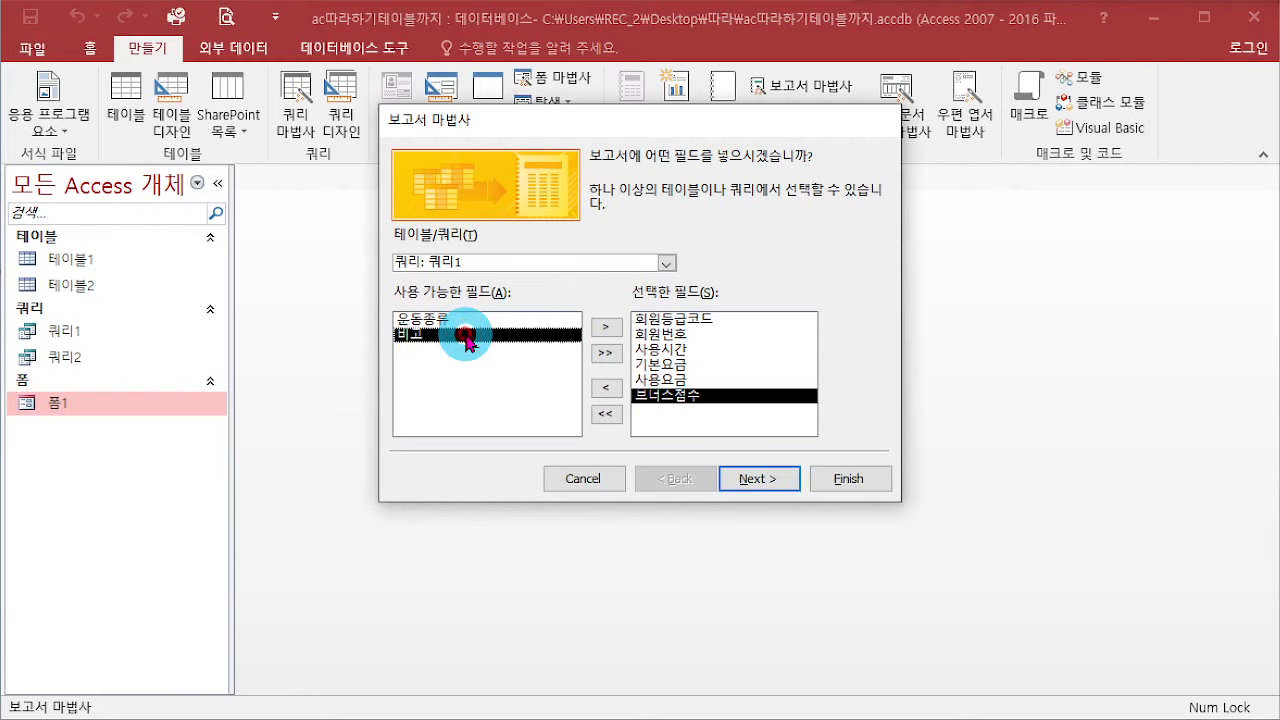
double_click(466, 337)
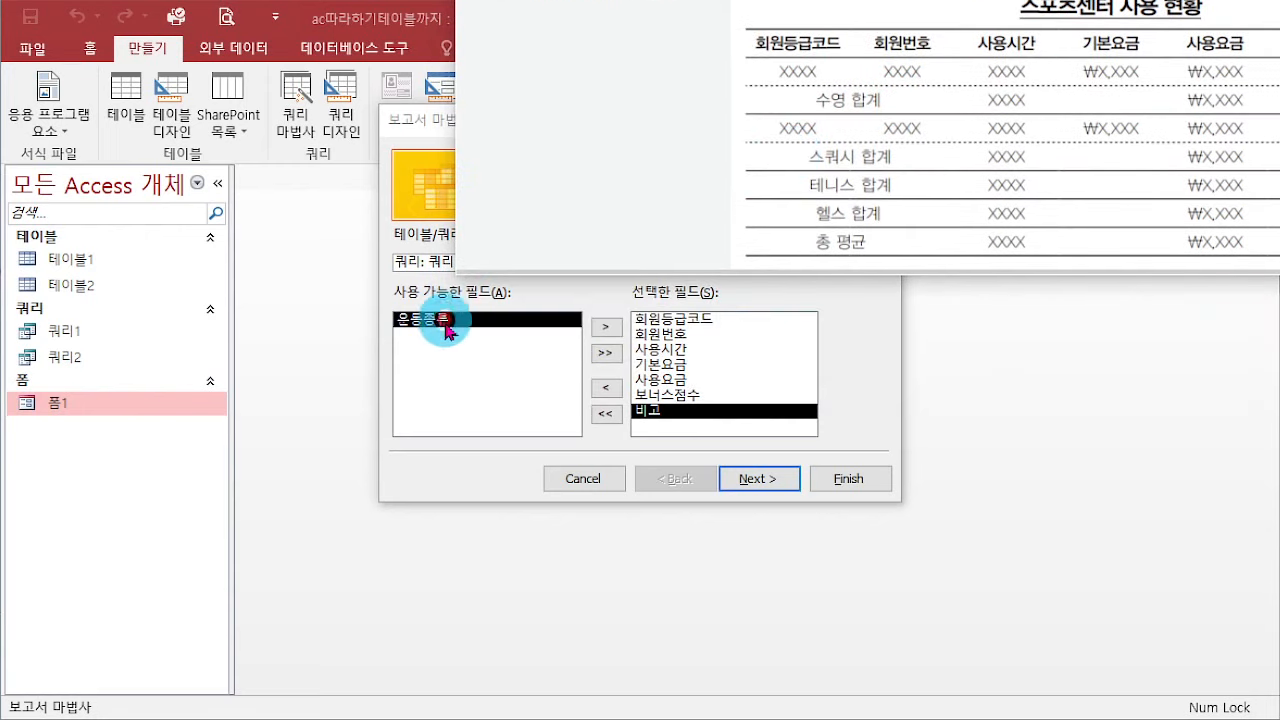
double_click(440, 328)
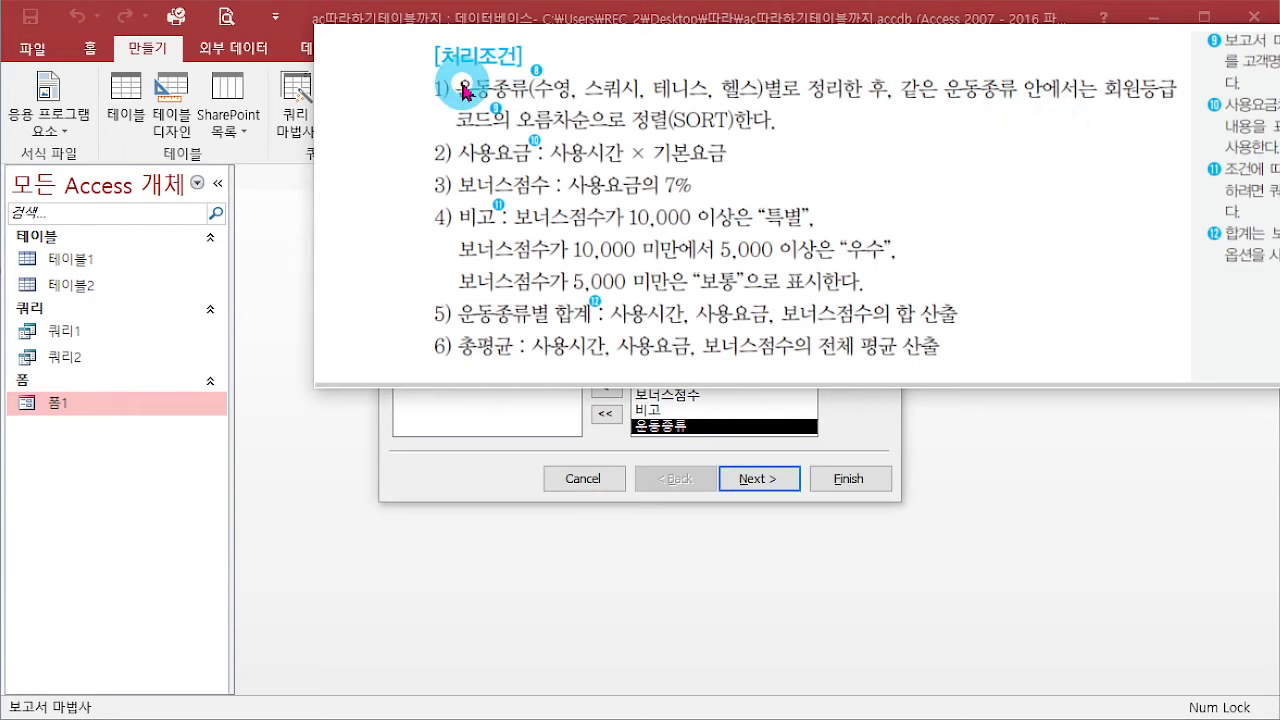
Step: Check the processing conditions in the task document, group the report by 운동종류 and sort the detail records by 회원등급코드 in ascending order
scroll(797, 207, down, 8)
scroll(797, 207, up, 4)
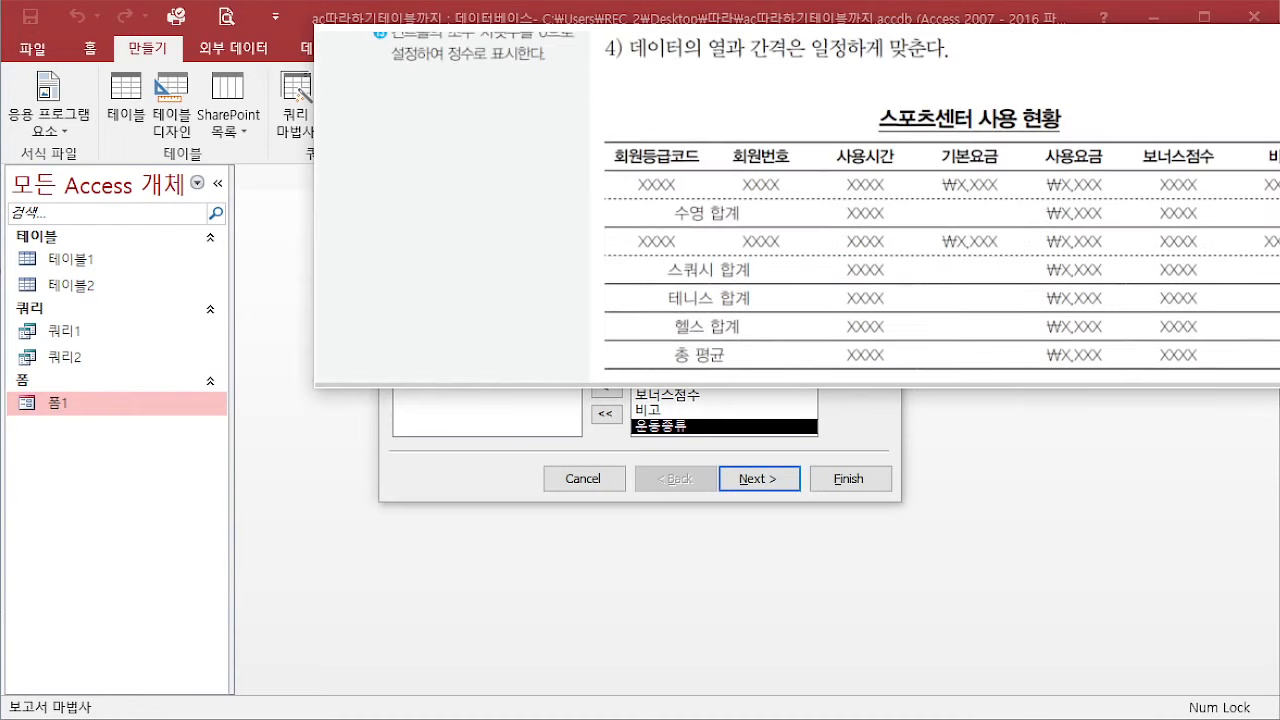
scroll(797, 207, down, 2)
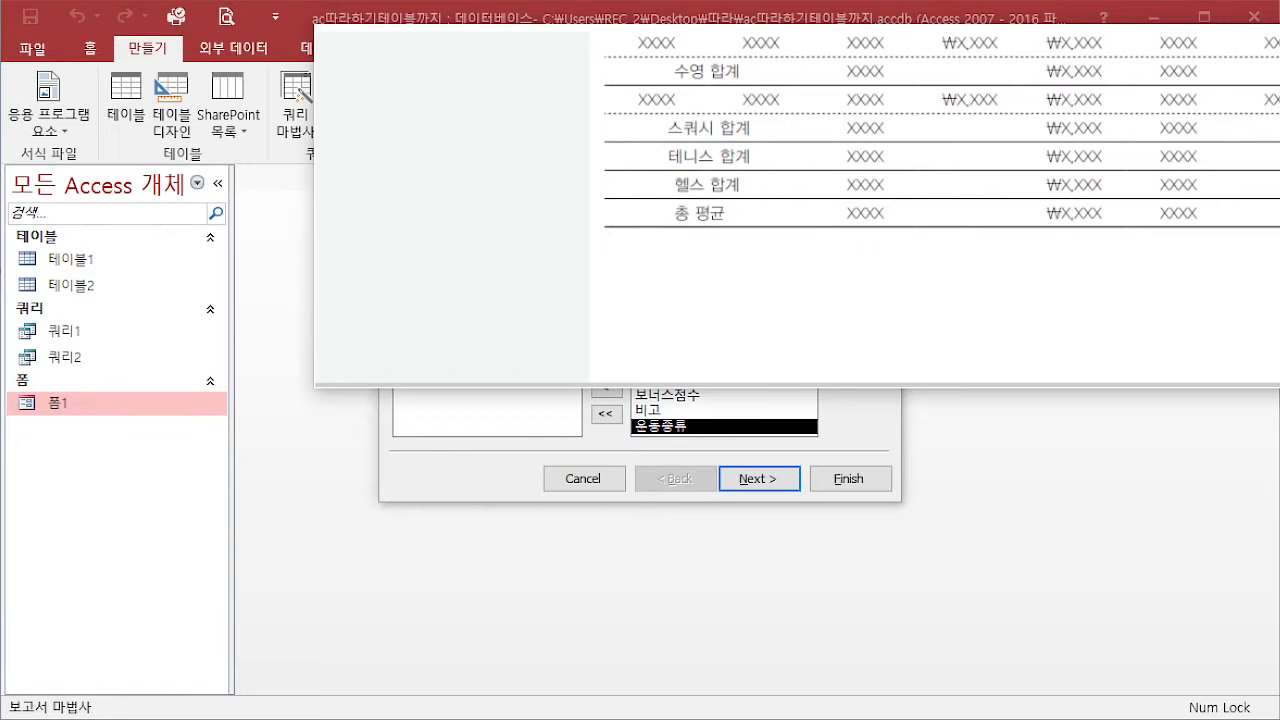
scroll(441, 271, up, 10)
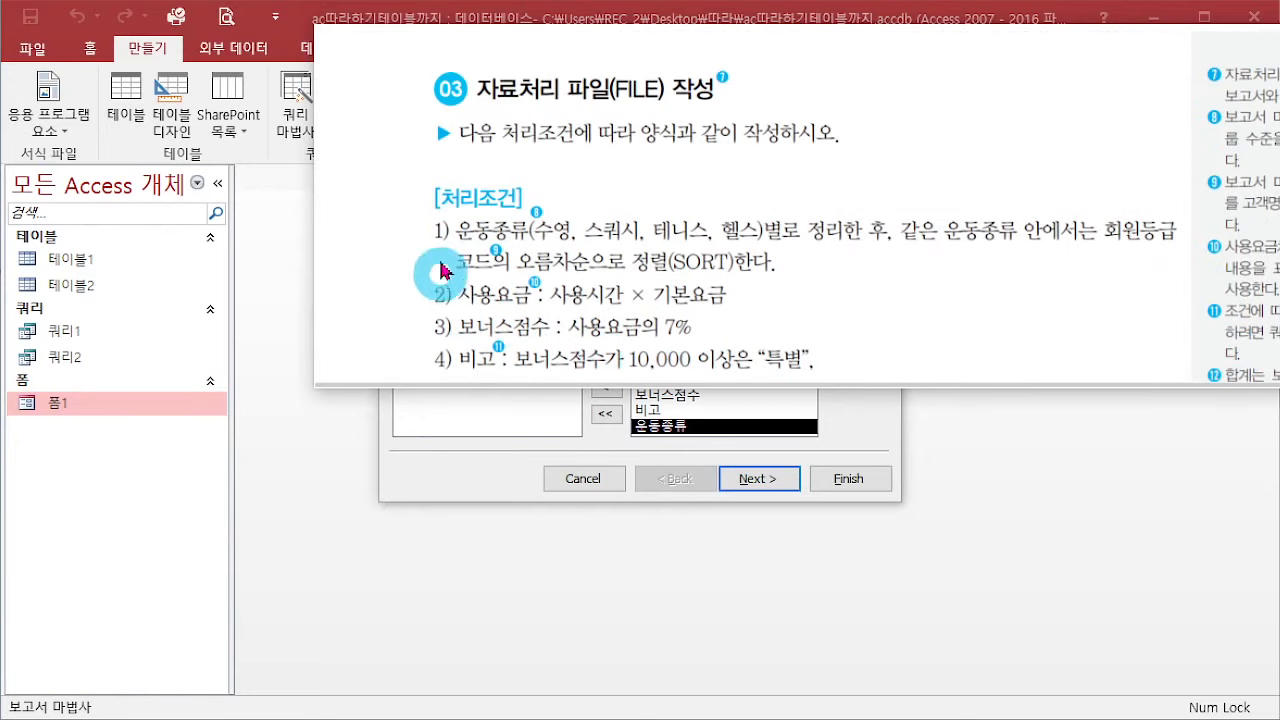
drag(734, 262, 1279, 0)
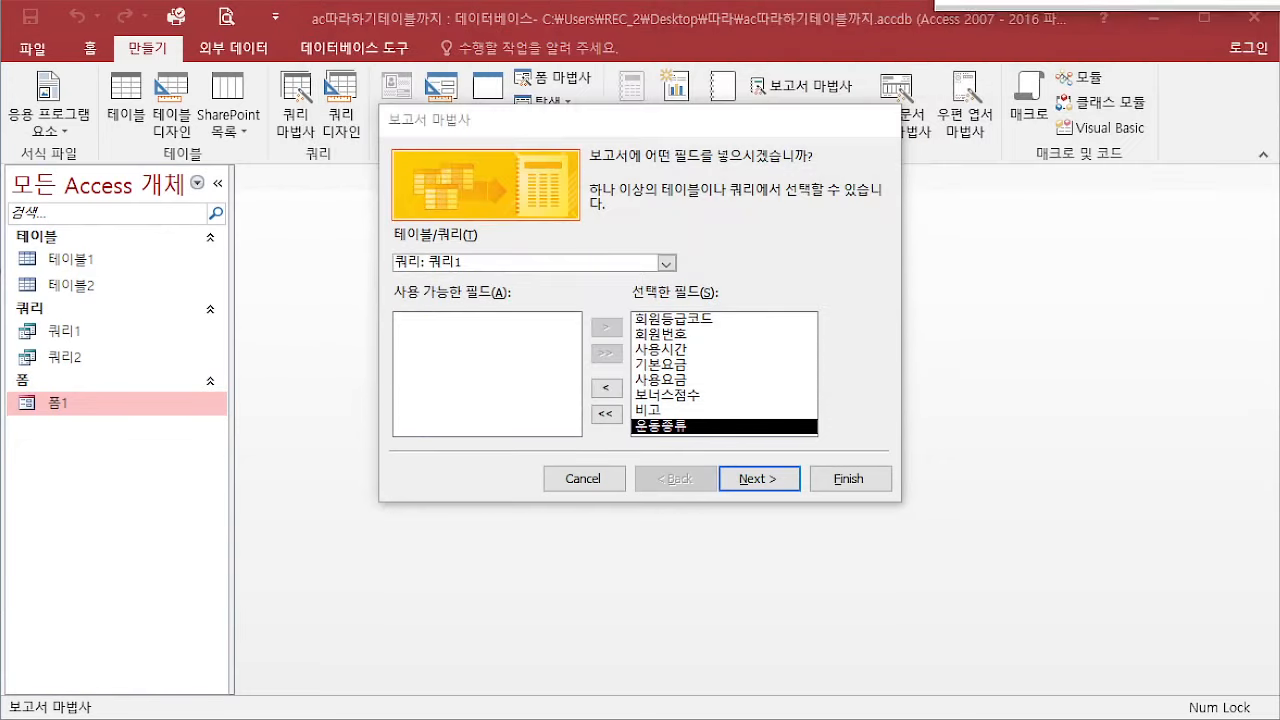
click(757, 480)
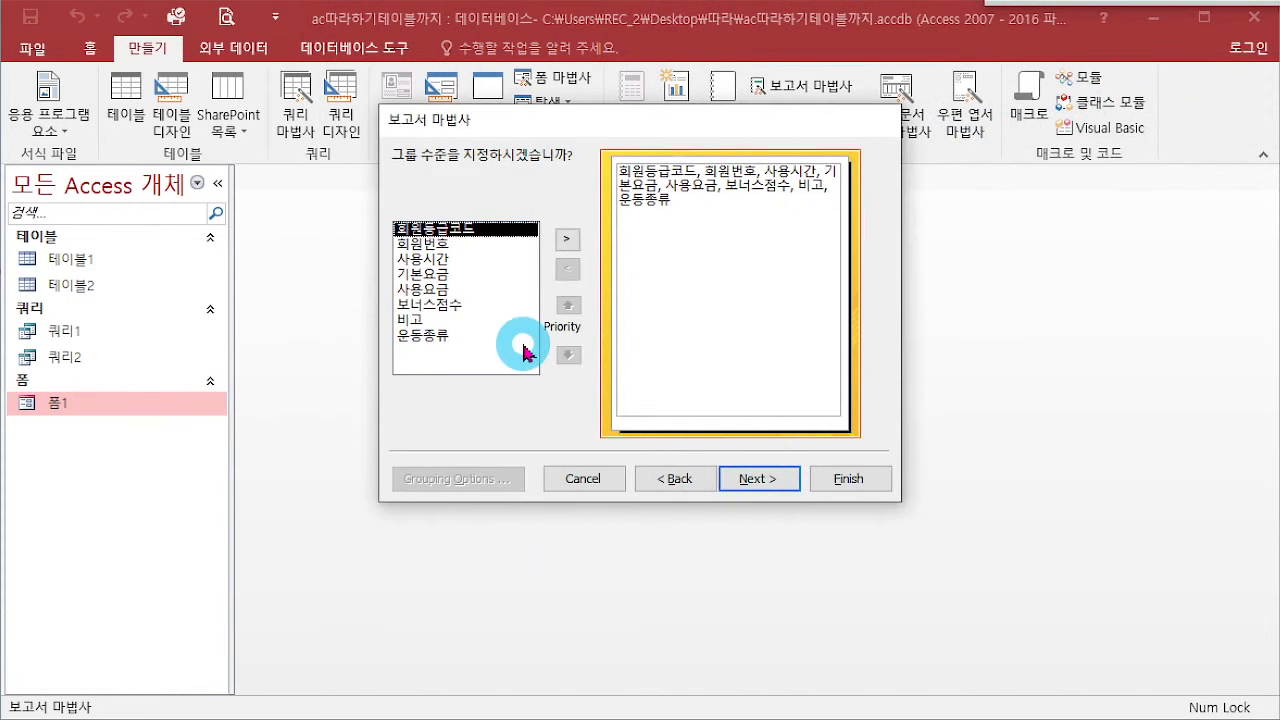
click(425, 336)
click(567, 238)
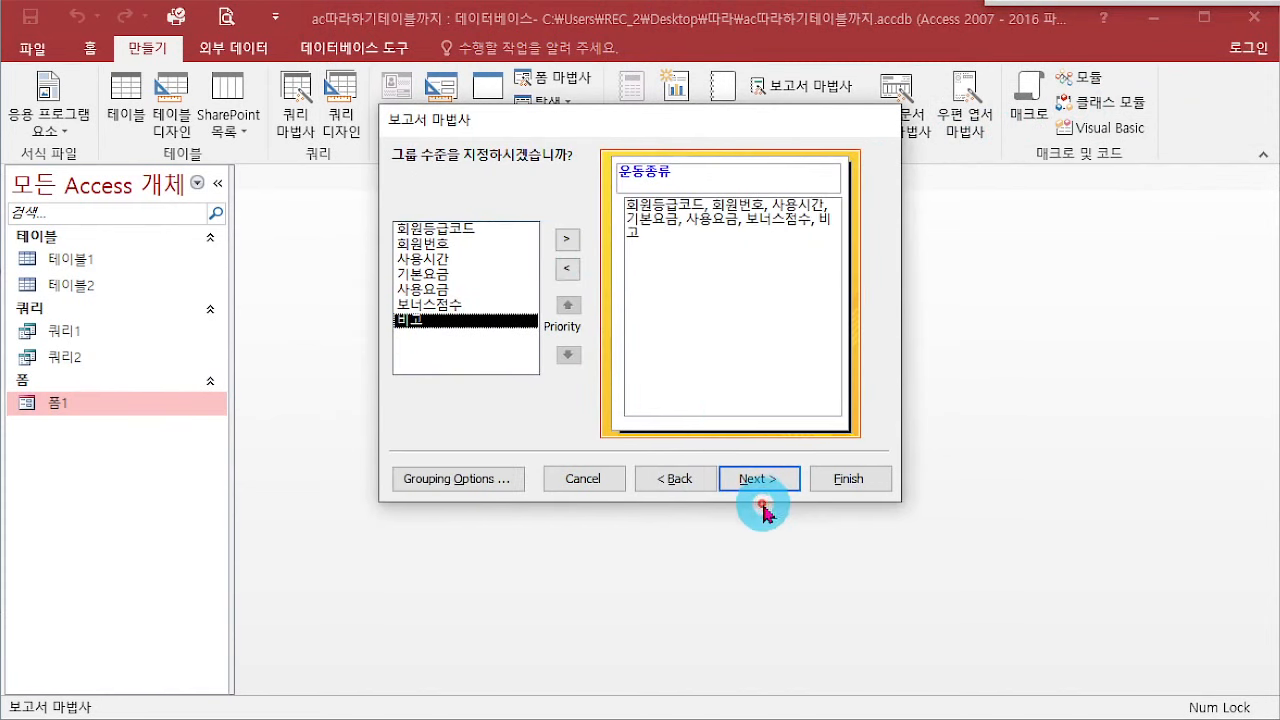
click(757, 478)
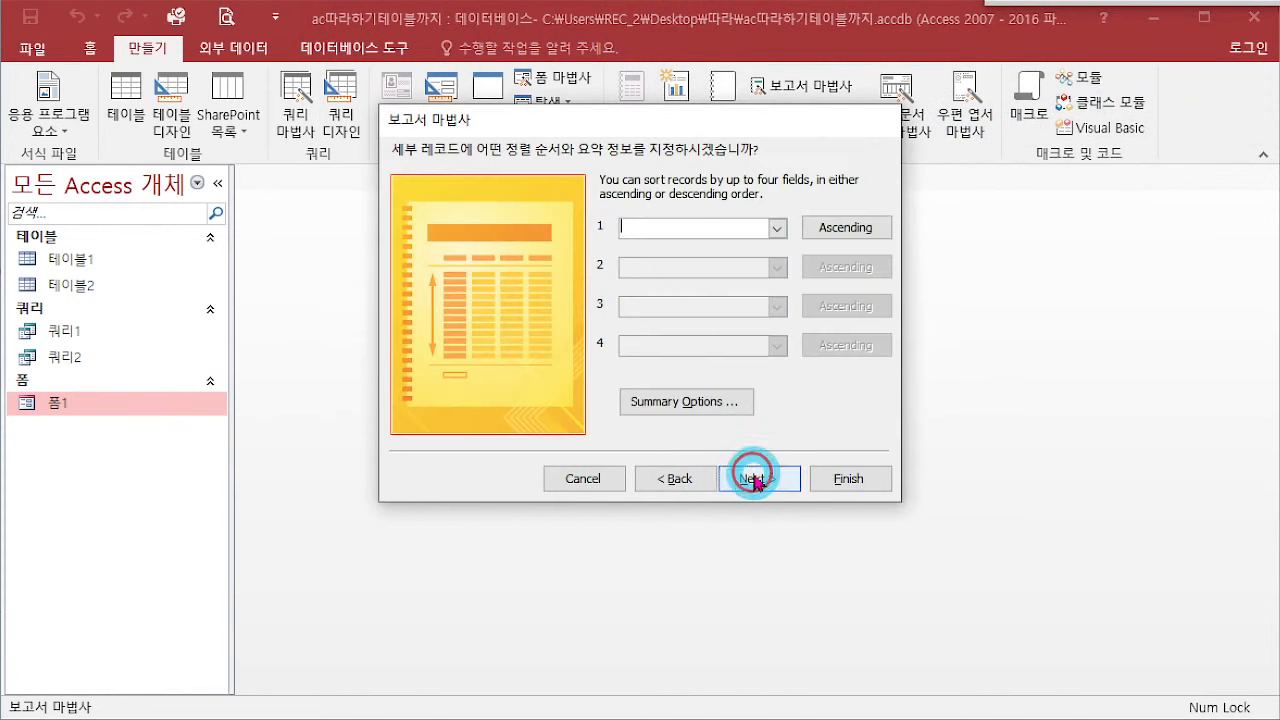
click(777, 229)
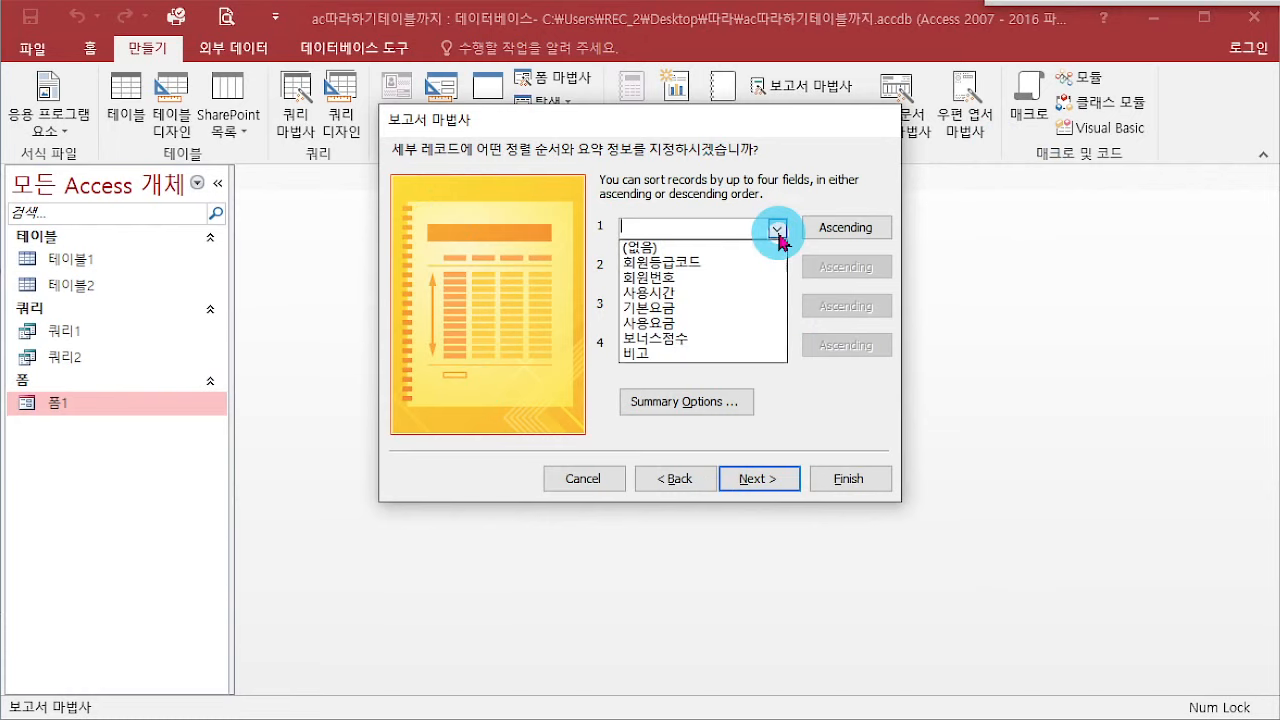
click(723, 263)
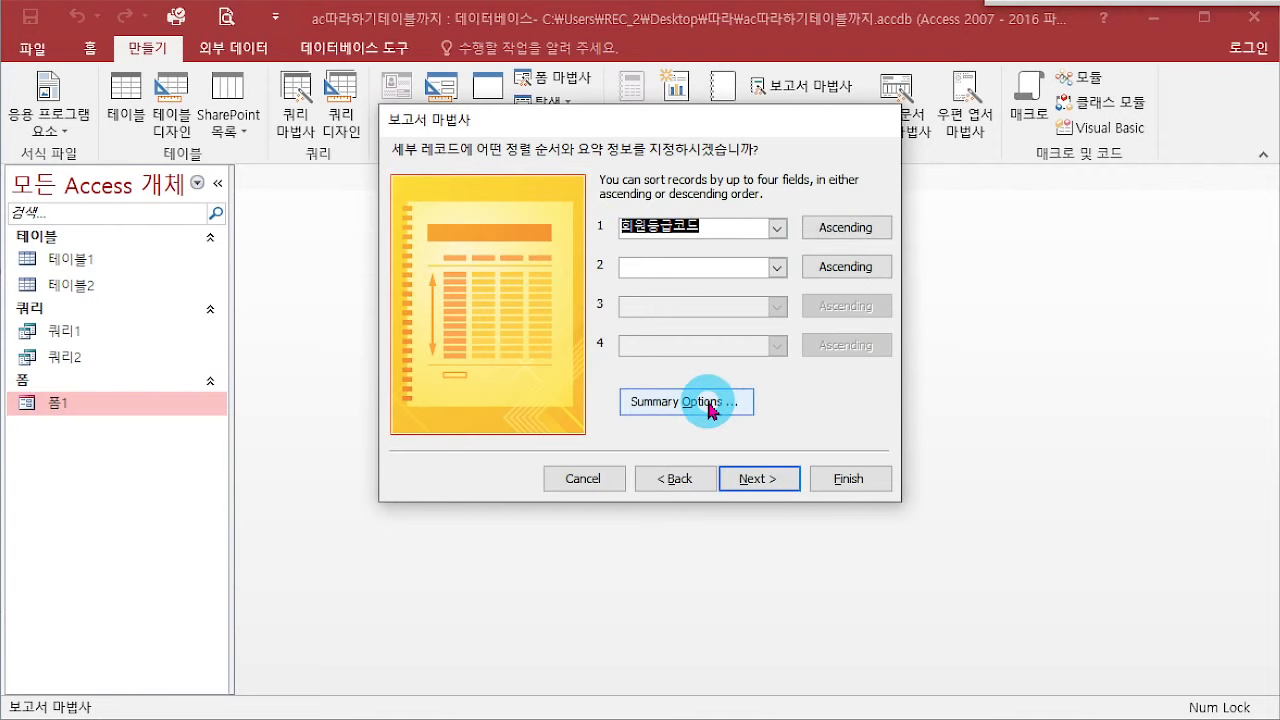
Step: Consult the report layout in the task document and add Sum summaries for 사용시간, 사용요금 and 보너스점수, with detail and summary shown
drag(1277, 2, 970, 30)
scroll(1179, 49, down, 6)
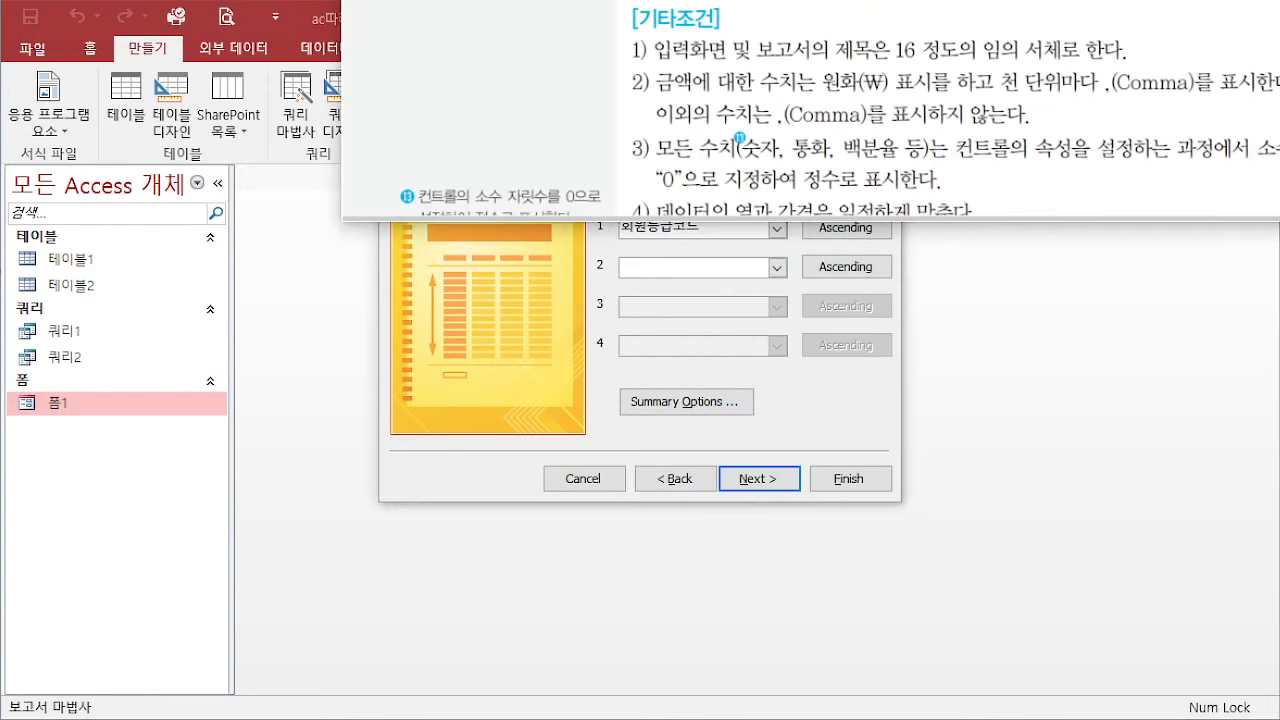
scroll(985, 96, down, 15)
scroll(985, 96, up, 1)
drag(915, 107, 761, 158)
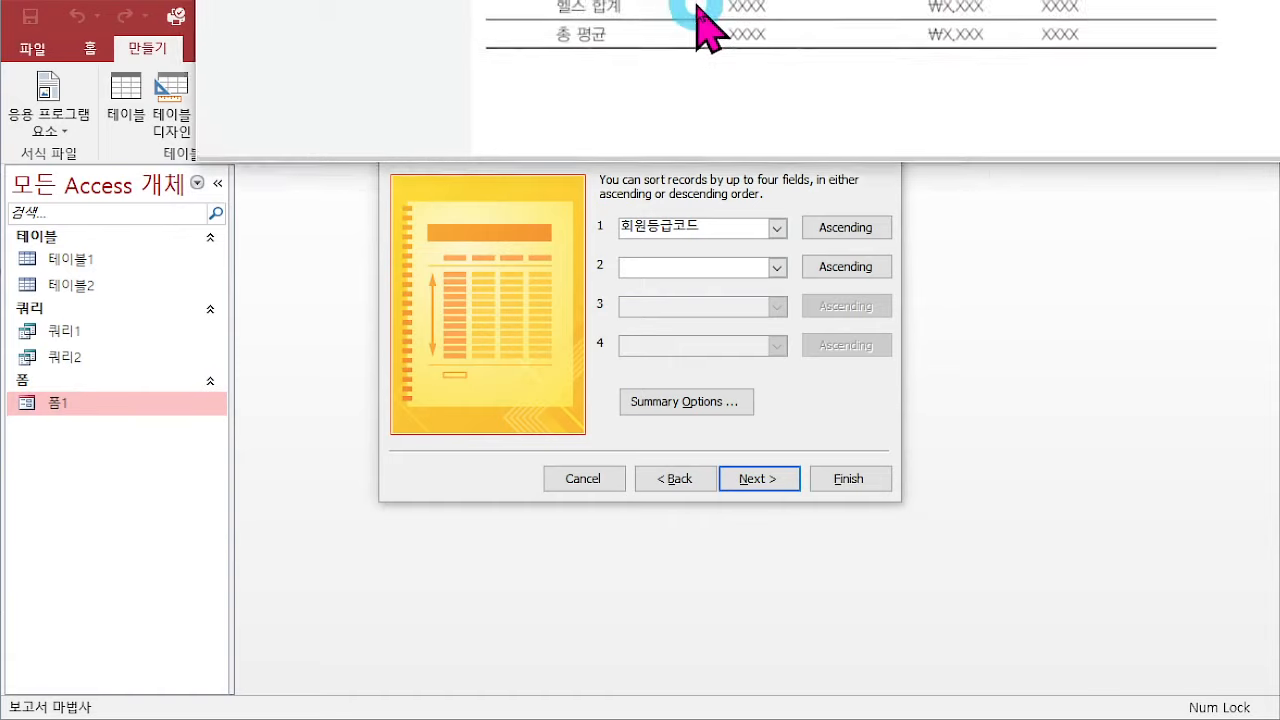
click(671, 403)
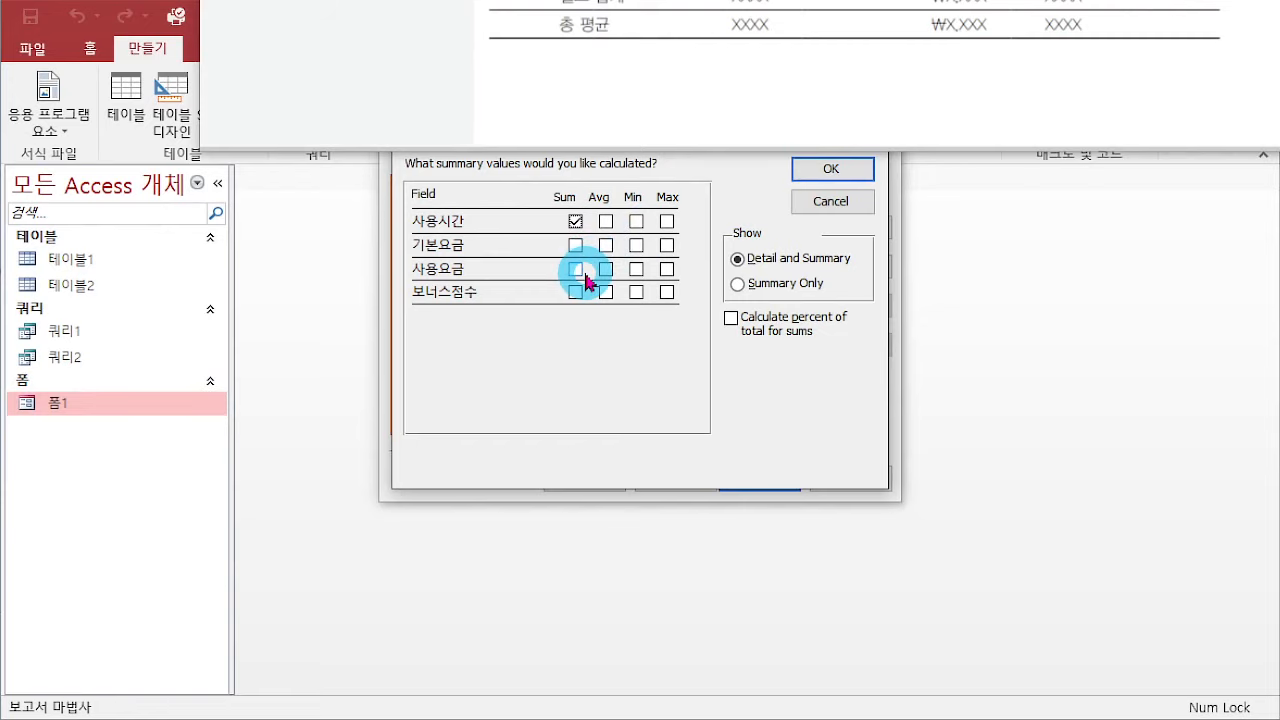
click(860, 172)
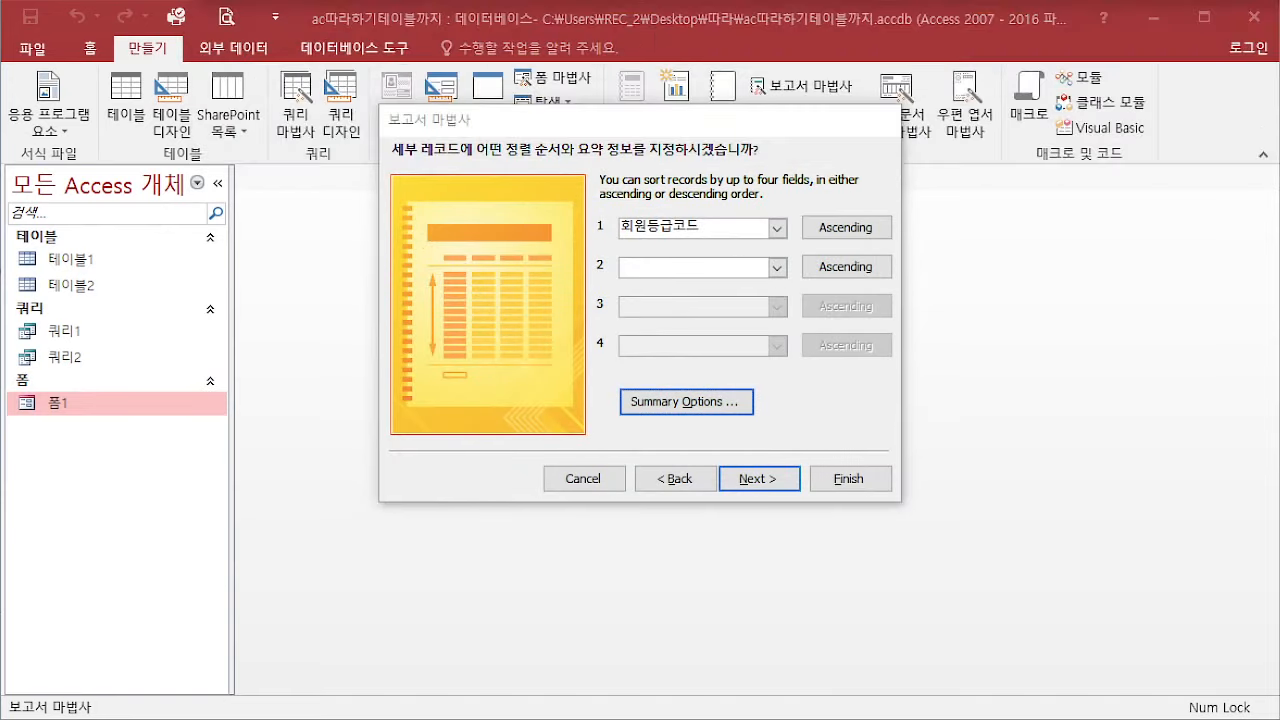
Step: Finish the report wizard with a stepped portrait layout, open the report for design modification, and hide its property sheet
click(752, 479)
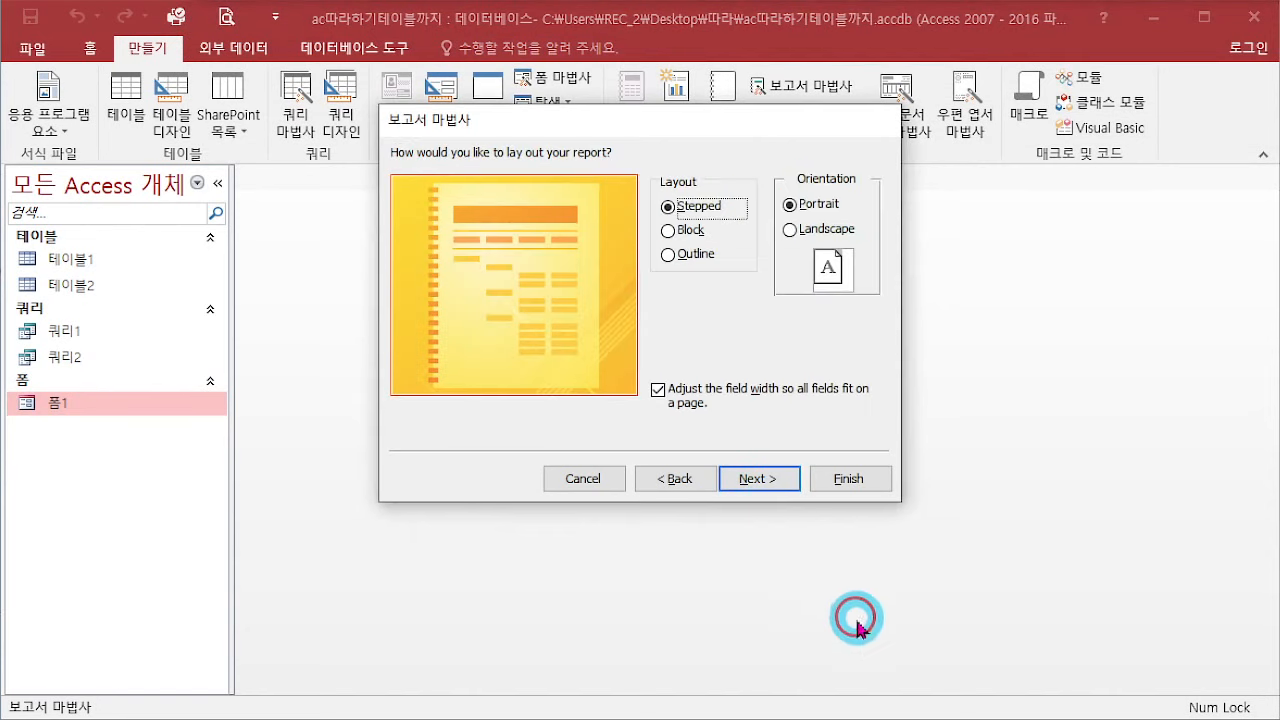
click(752, 479)
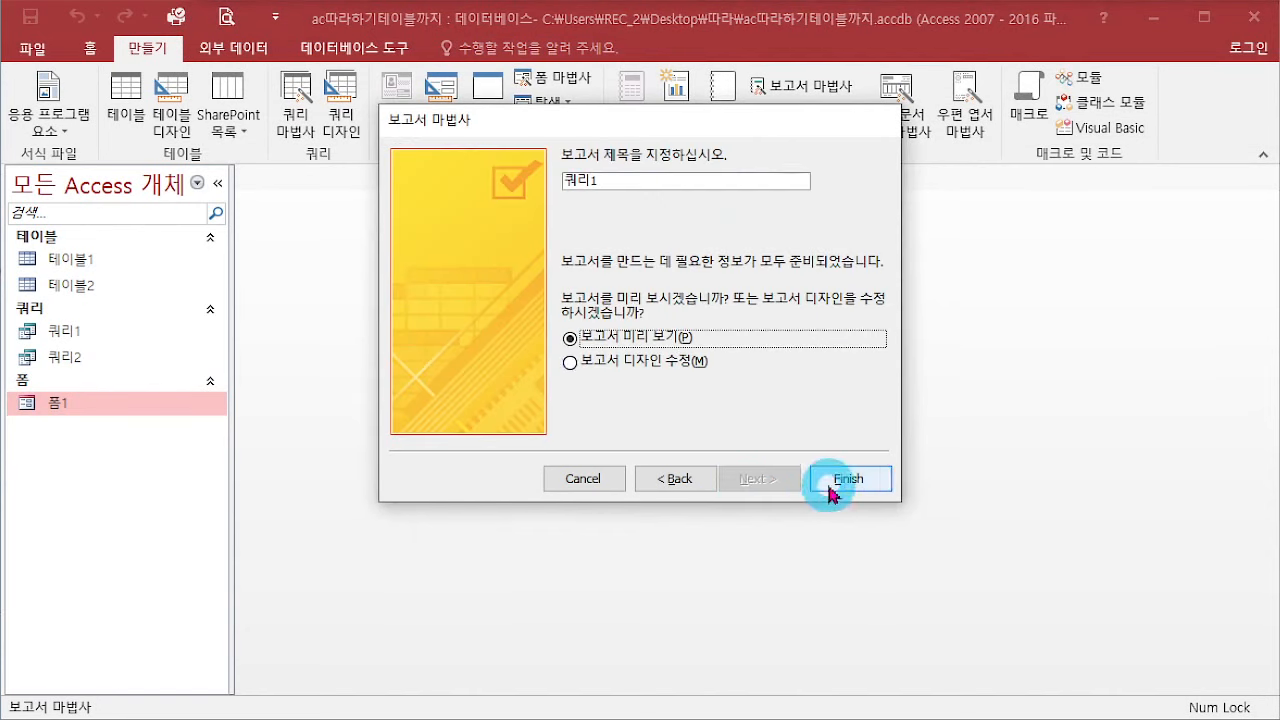
click(685, 362)
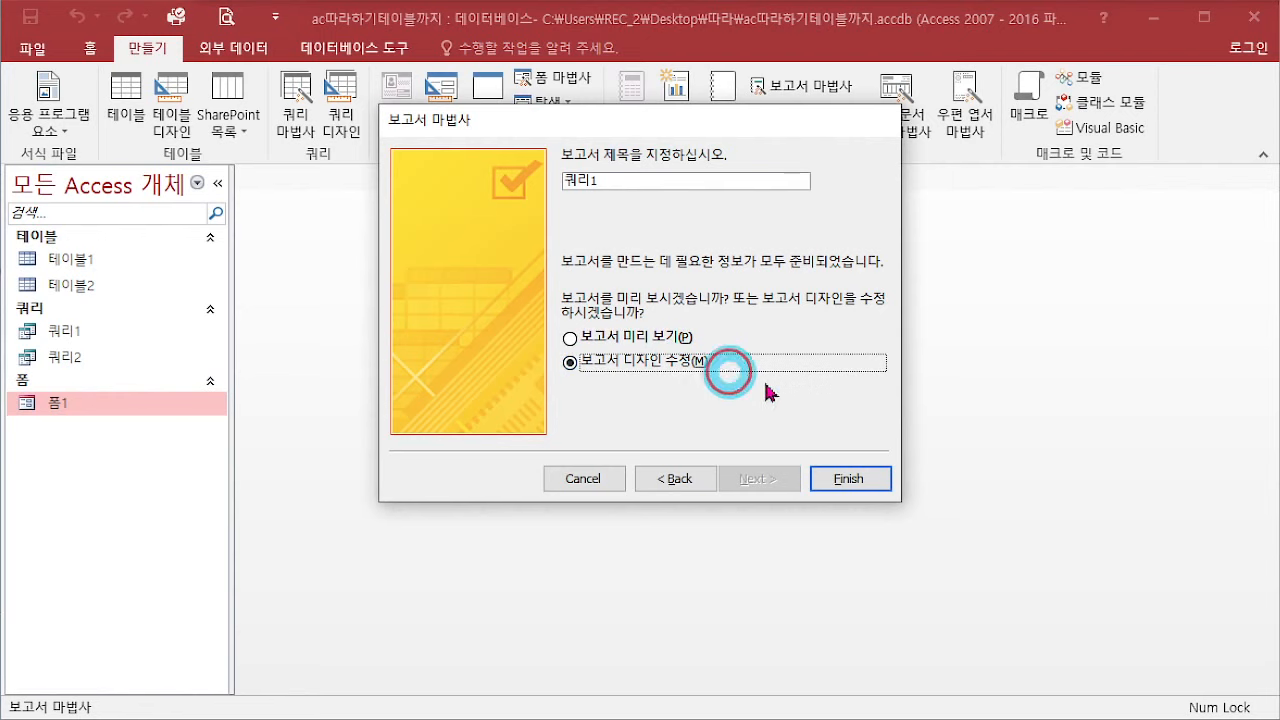
click(855, 480)
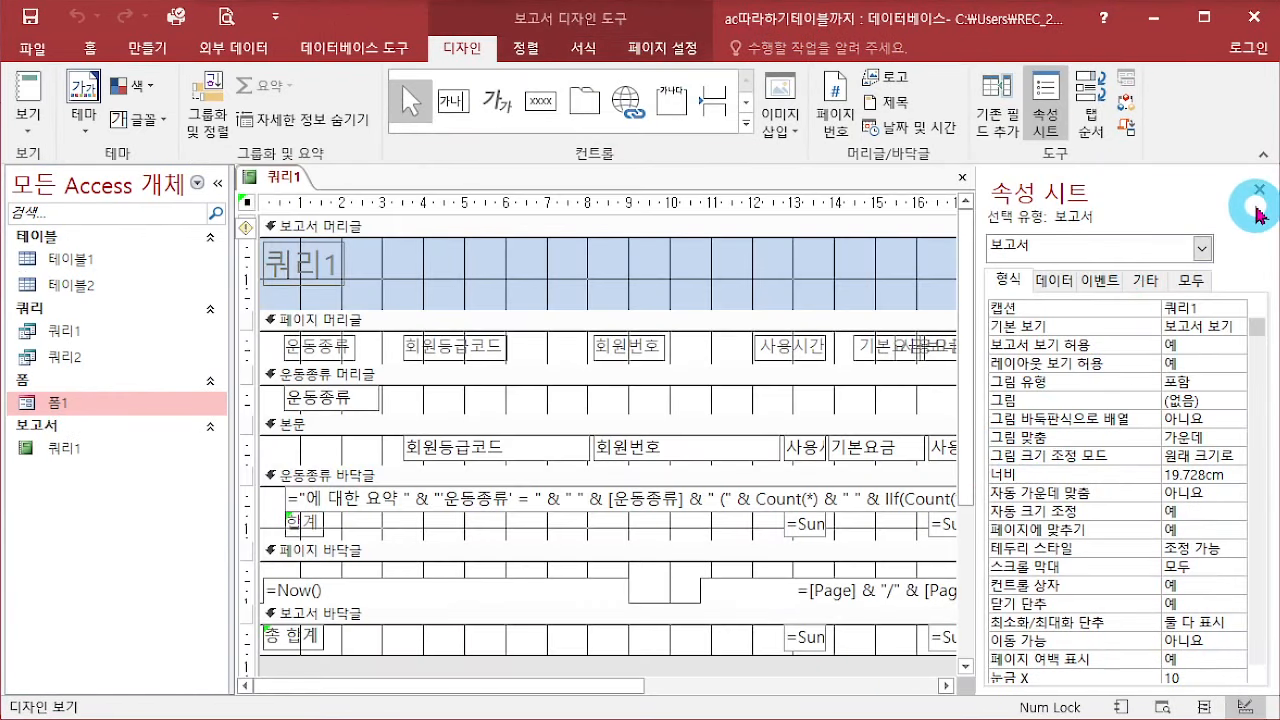
click(1258, 195)
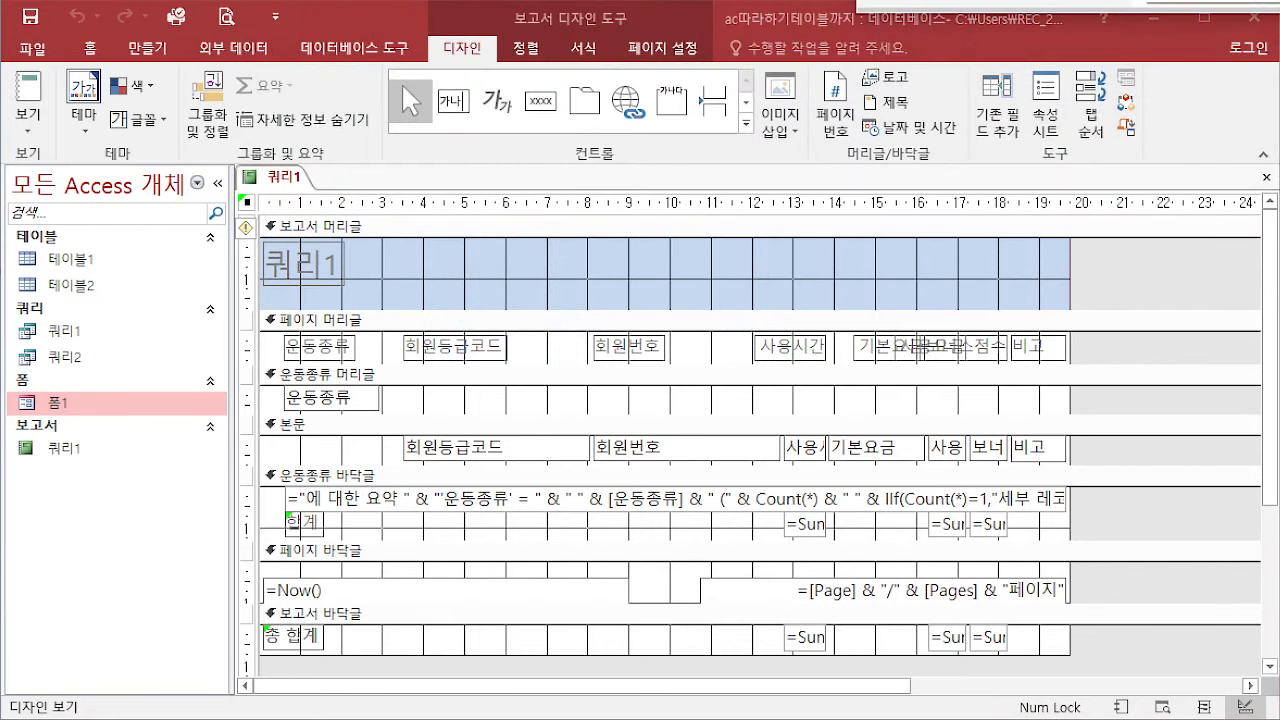
Step: Change the title label in the report header to 스포츠센터 사용 현황
click(331, 280)
click(306, 274)
drag(325, 271, 141, 271)
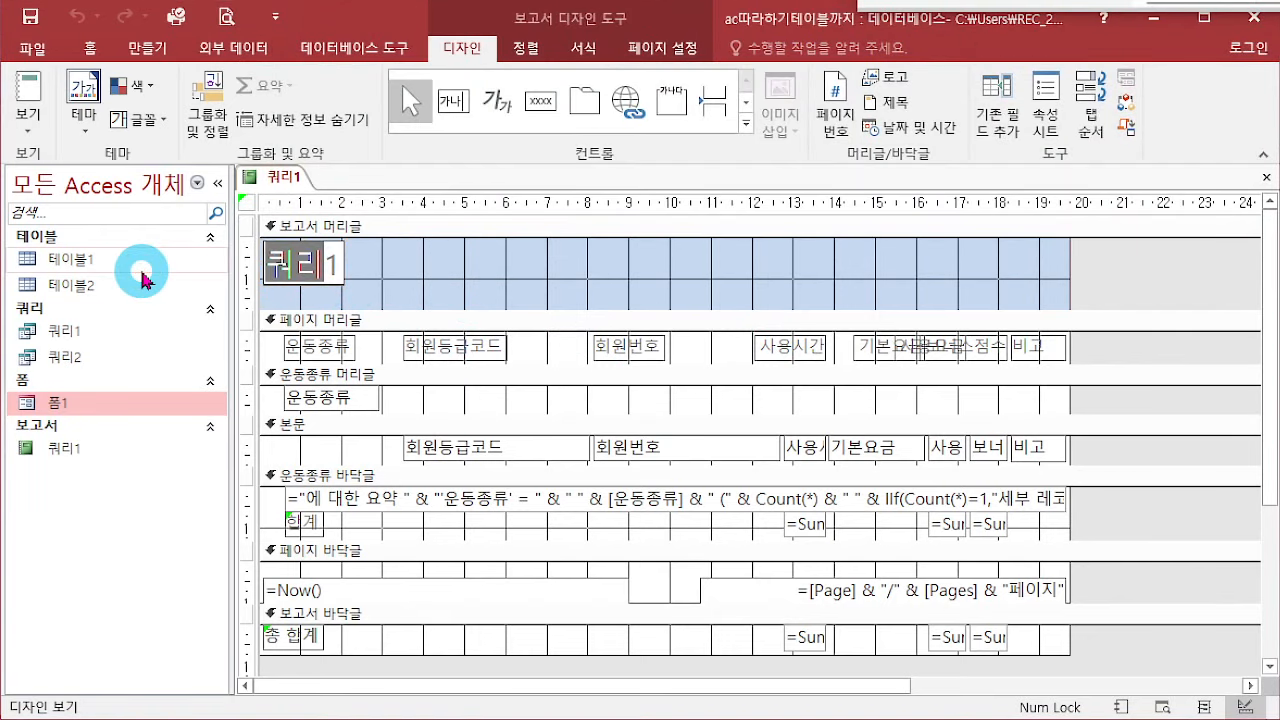
text(tm)
key(BackSpace)
key(BackSpace)
text(숲포츠센터 사용)
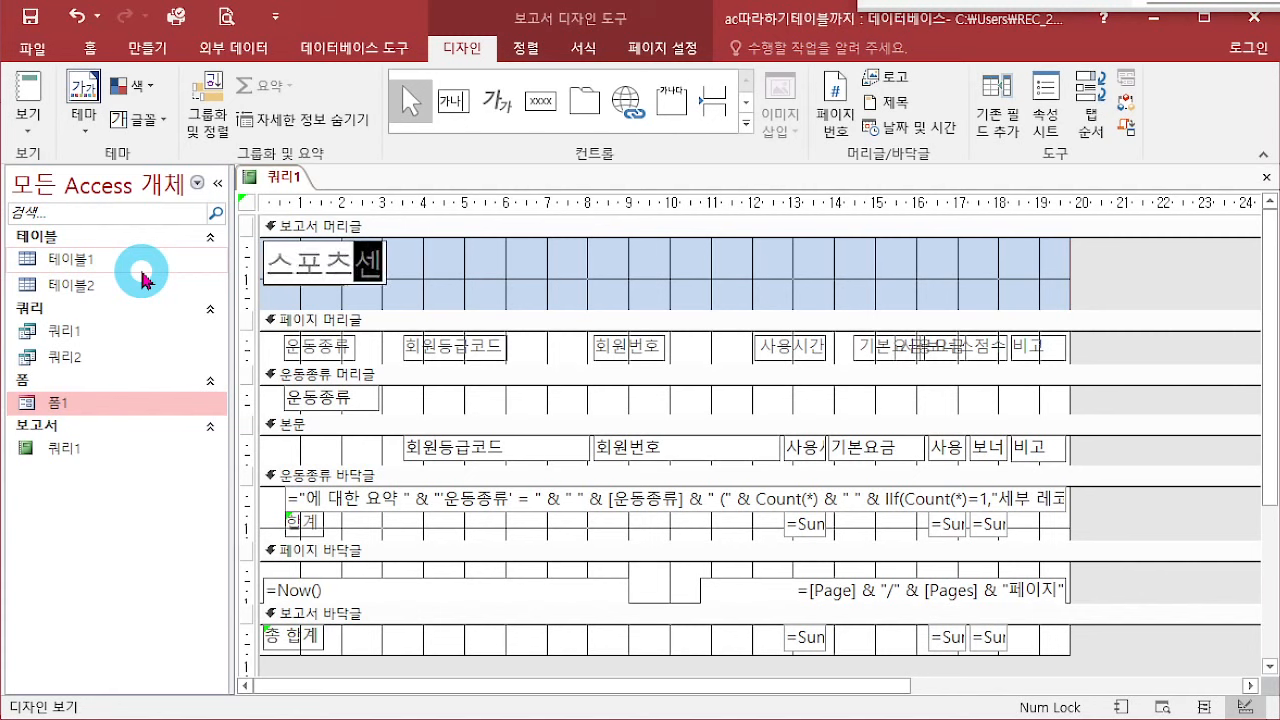
text( 현황)
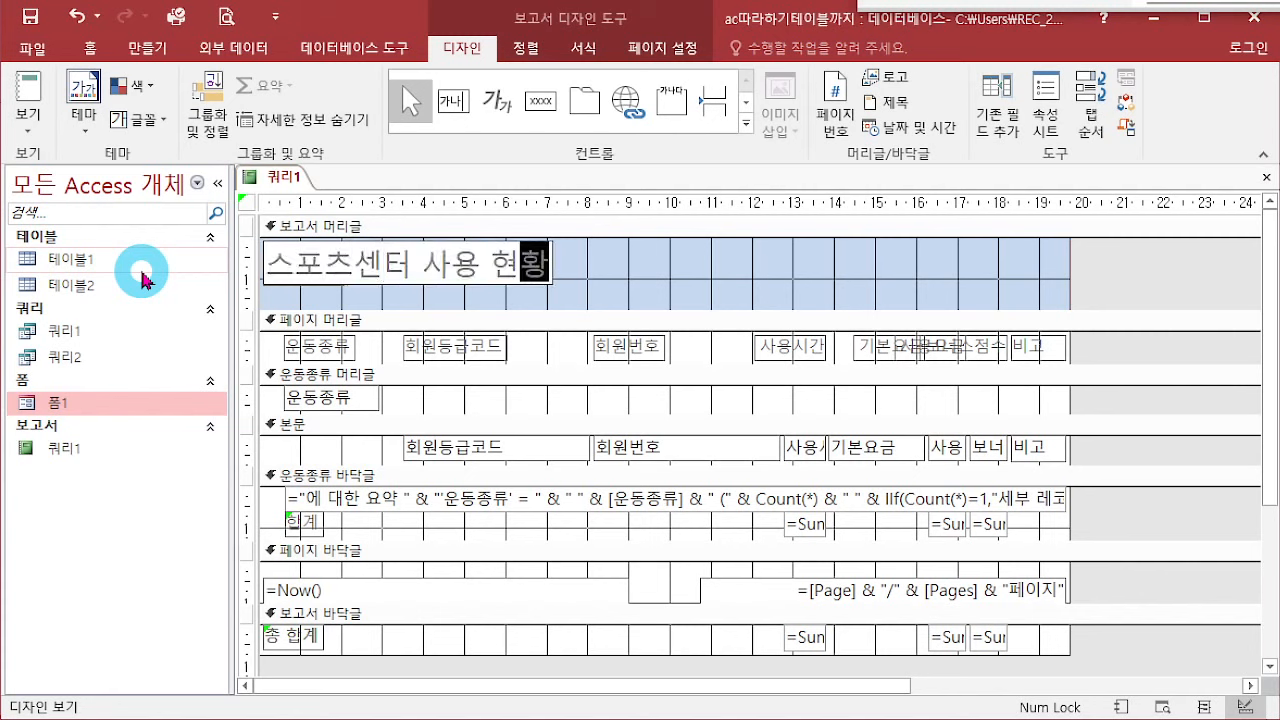
click(689, 295)
Step: Set the report title's font size to 16 and underline it
click(471, 266)
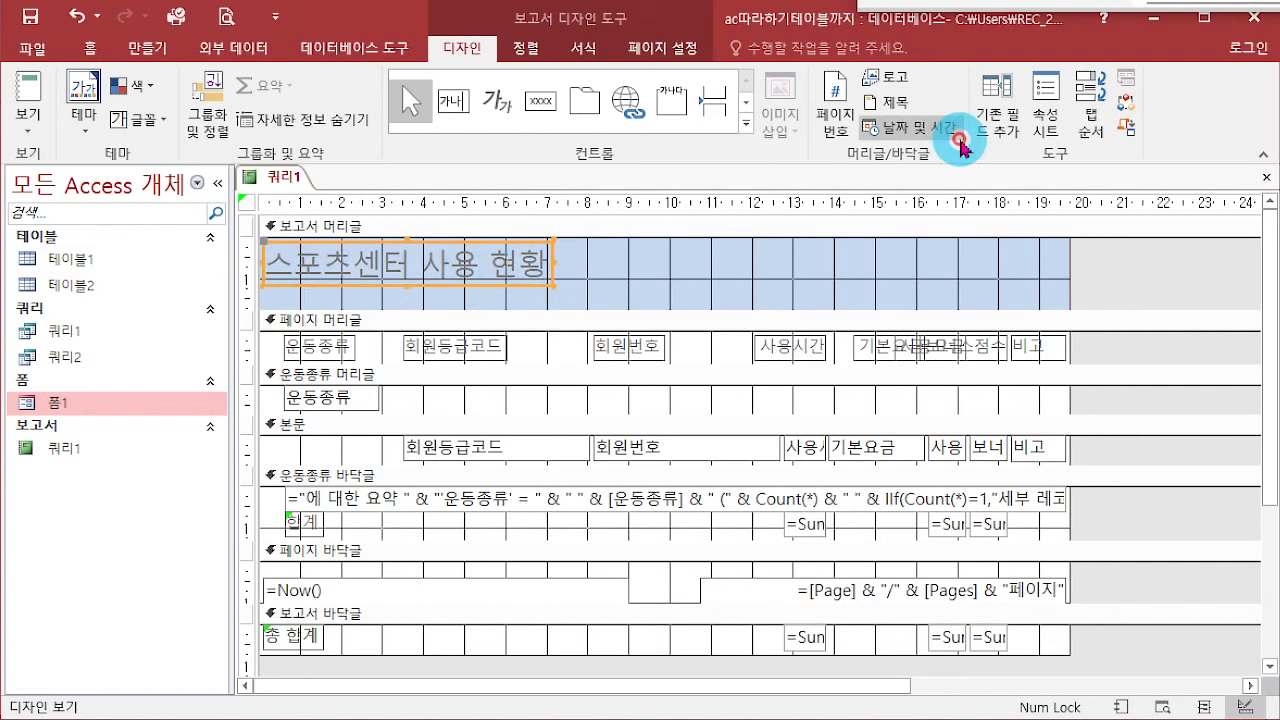
click(88, 45)
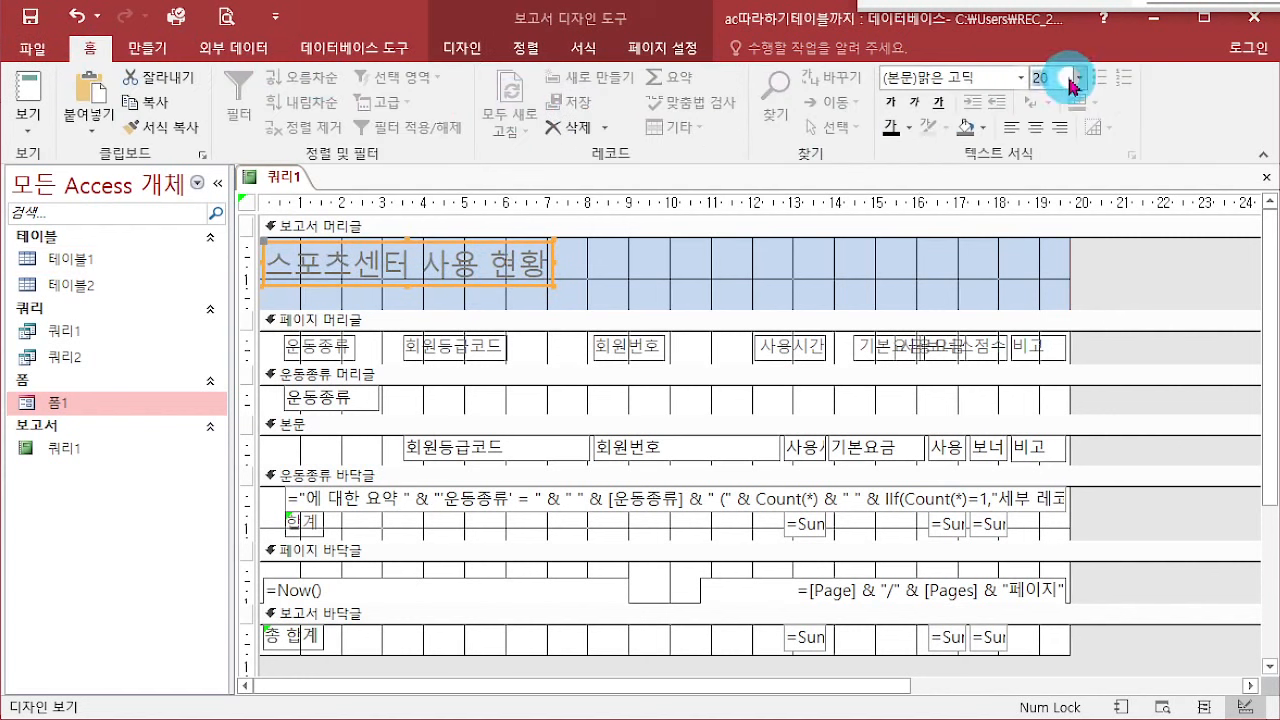
key(Return)
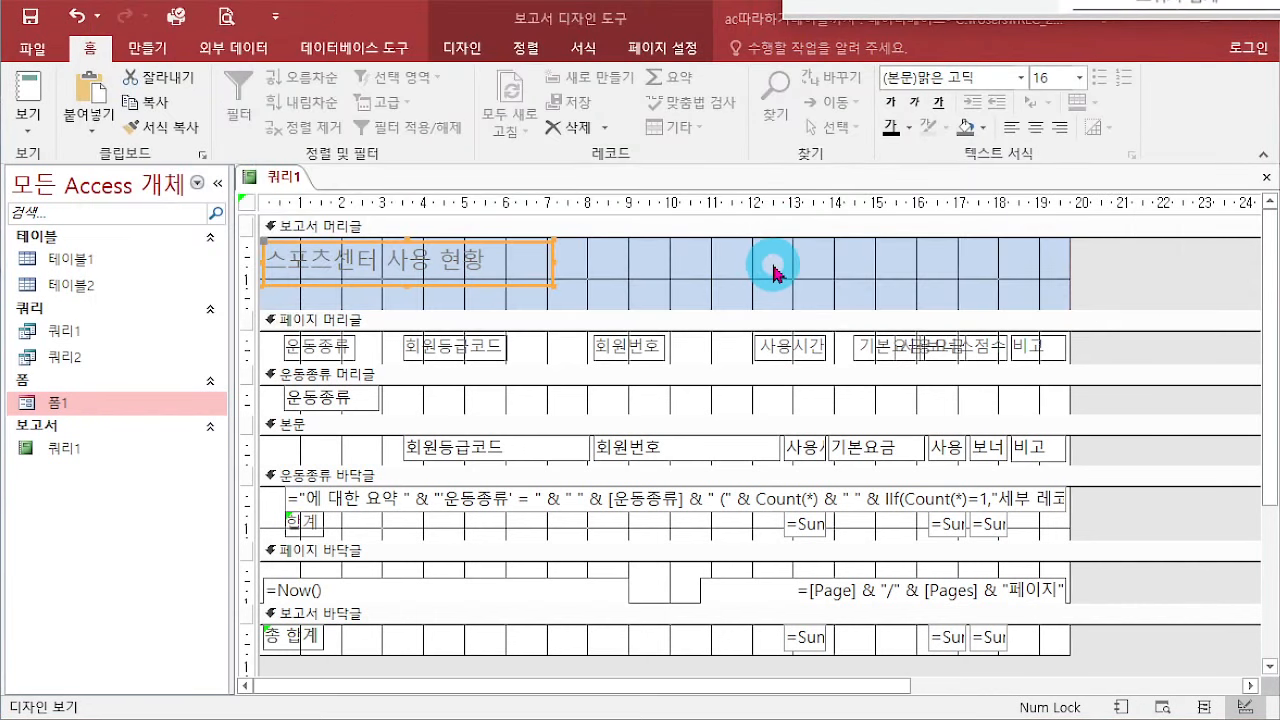
key(ctrl+u)
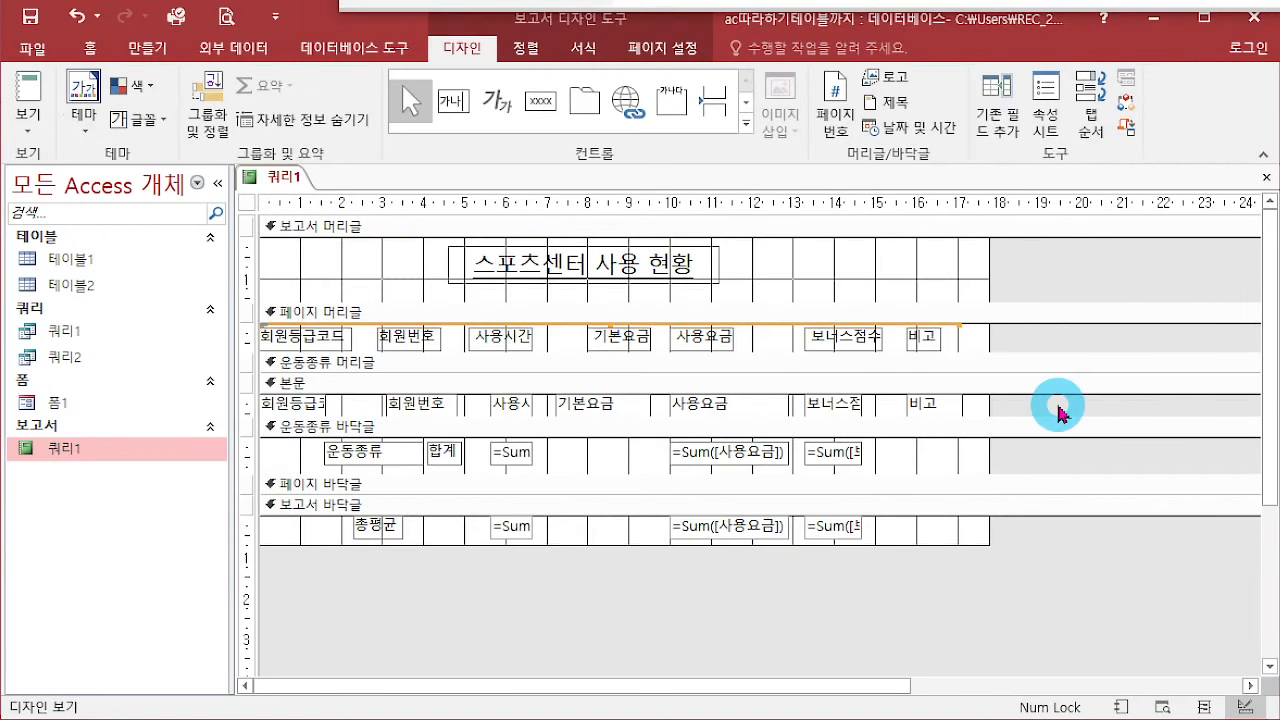
Step: Move the selected horizontal line down to the lower edge of the page header, beneath the column labels
key(Down)
key(Down)
key(Down)
key(Down)
key(Down)
key(Down)
key(Down)
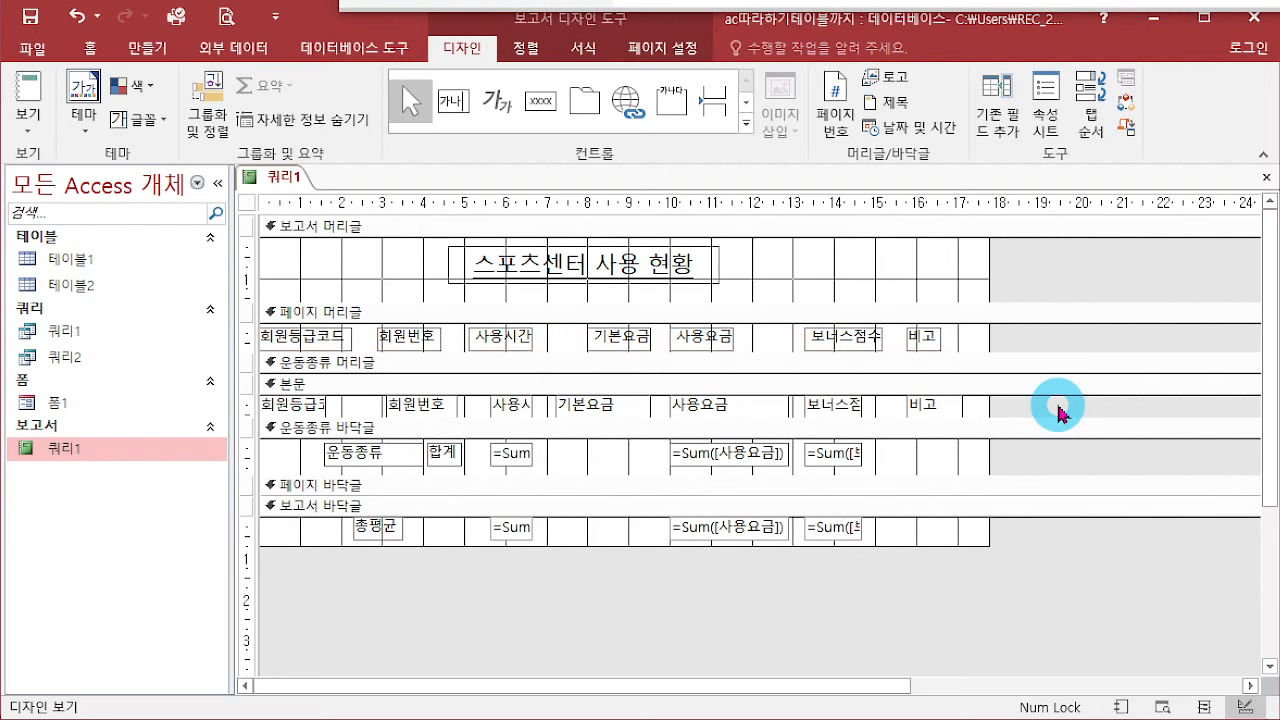
key(Up)
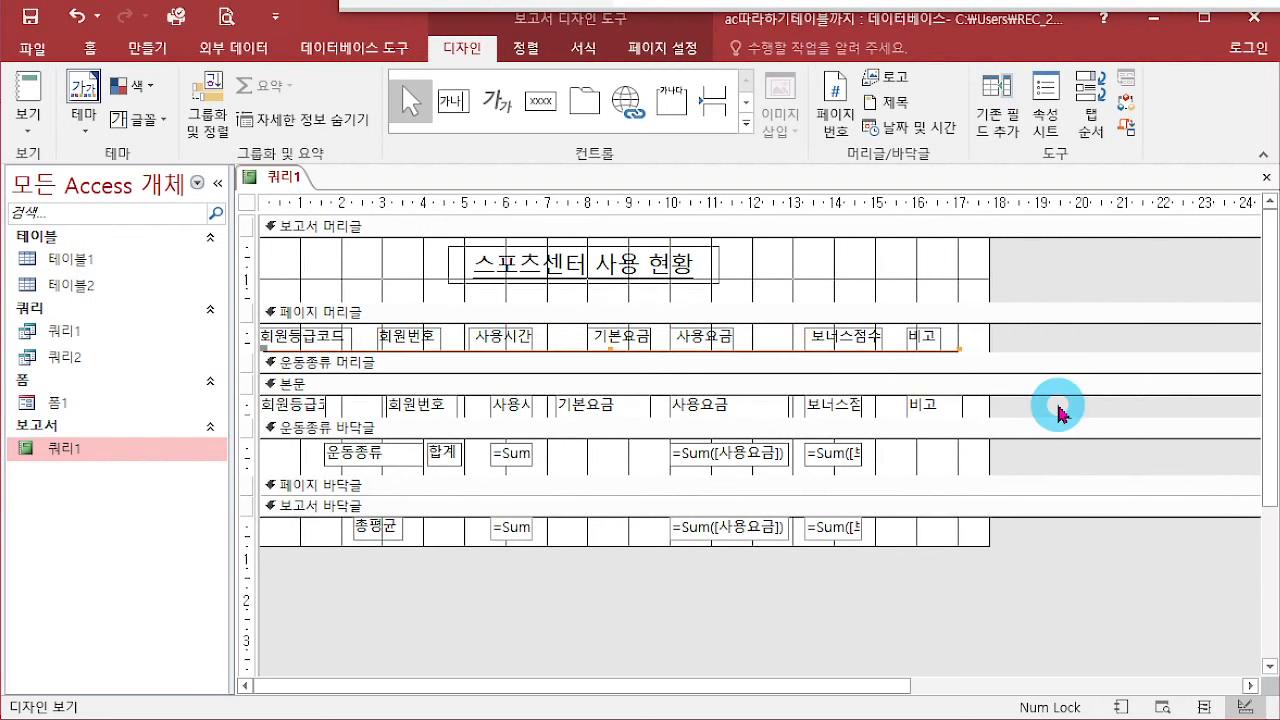
Step: Paste a copy of the horizontal line into the 운동종류 바닥글 section and move it down to the section's lower edge
click(984, 428)
key(ctrl+v)
key(Down)
key(Down)
key(Down)
key(Down)
key(Down)
key(Down)
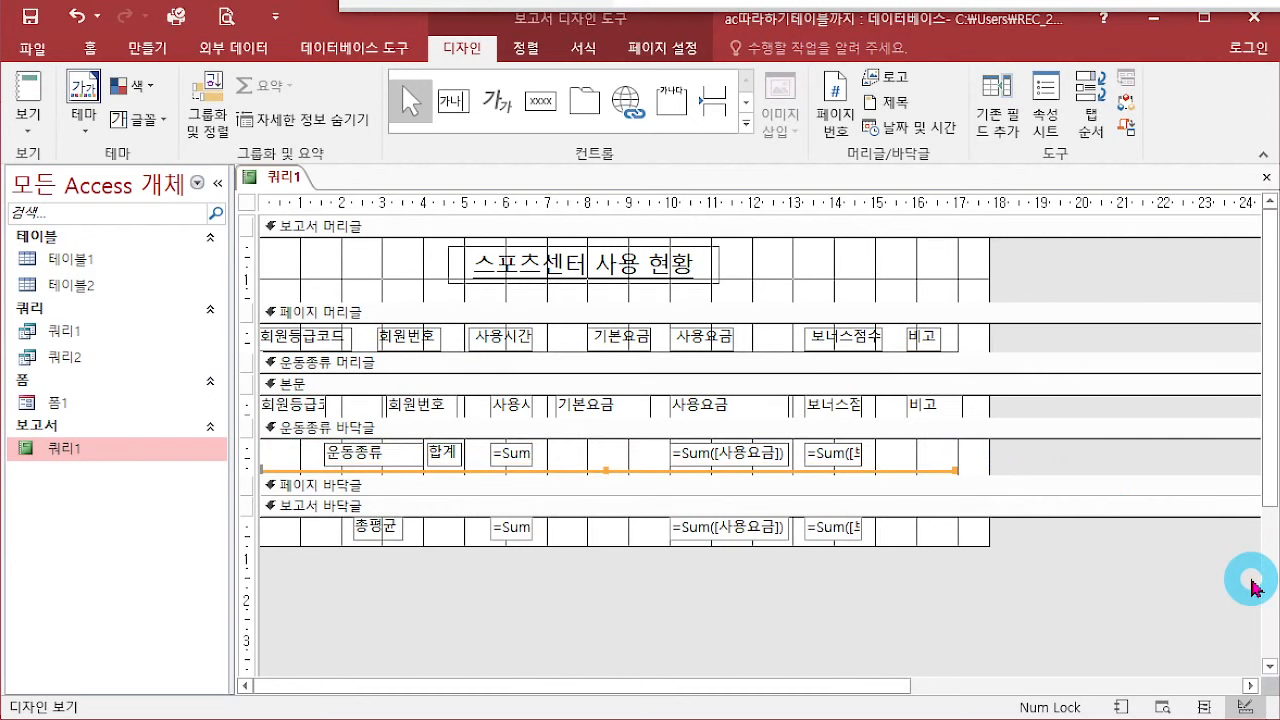
Step: Paste another copy of the line into the 보고서 바닥글 section and move it to the section's lower edge
click(960, 506)
key(ctrl+v)
key(Down)
key(Down)
key(Down)
key(Down)
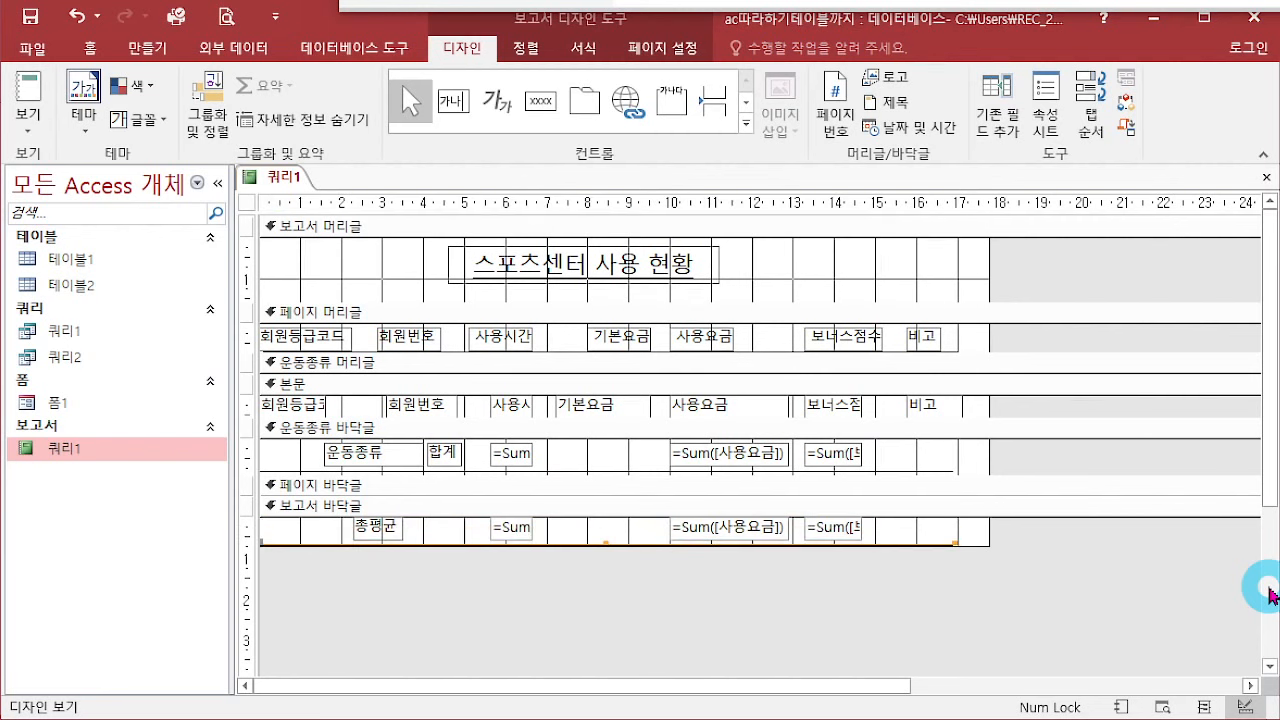
Step: Narrow the report to about 17 cm wide and set the 운동종류 머리글 section's height to 0 cm
drag(987, 272, 855, 262)
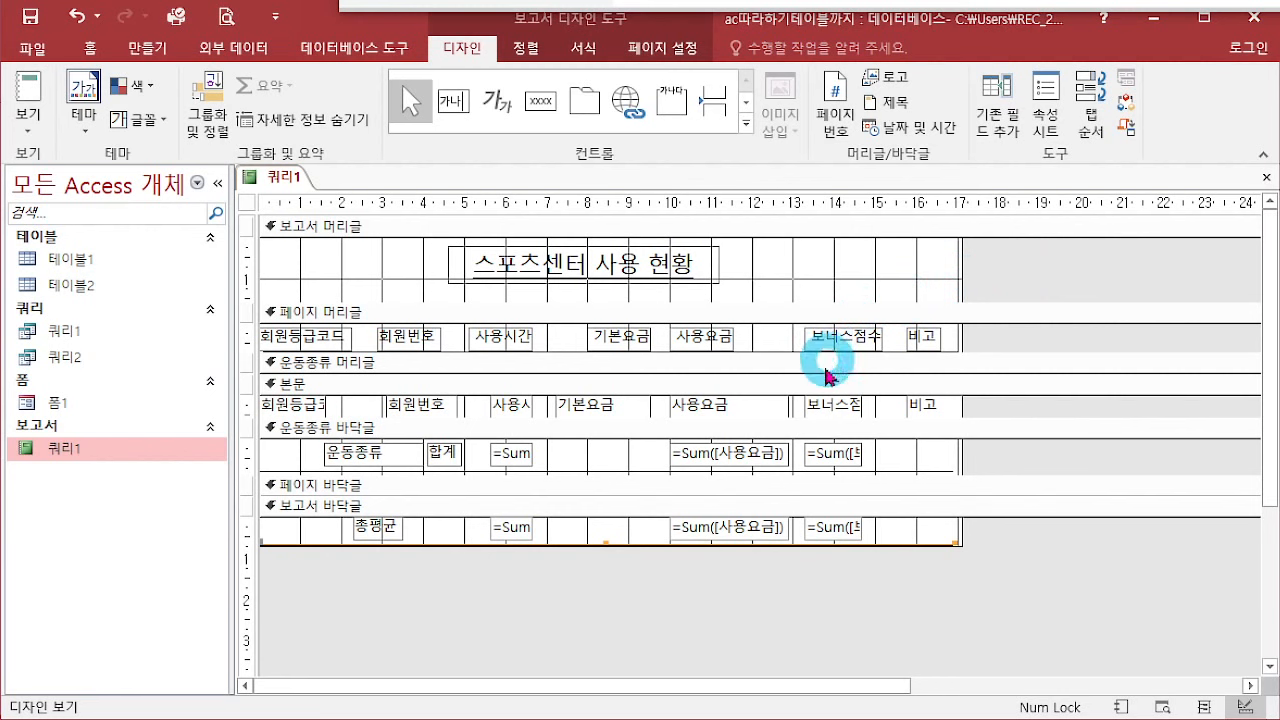
double_click(822, 367)
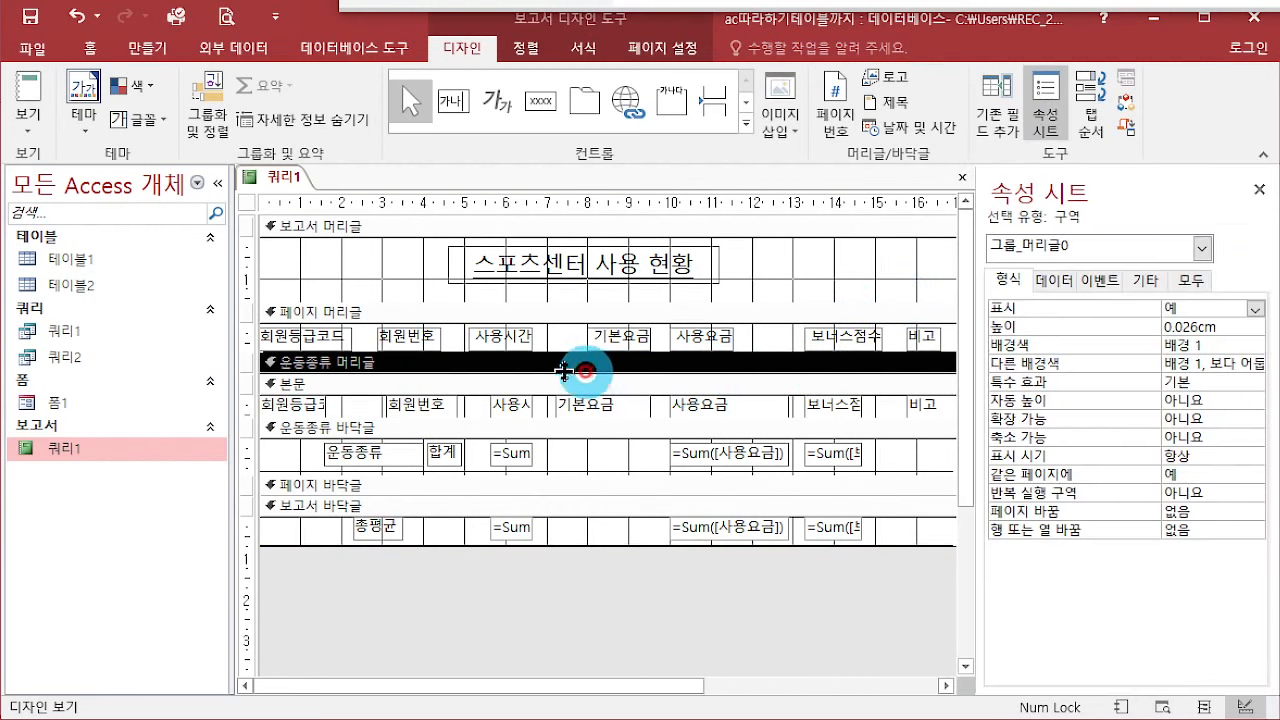
click(1068, 330)
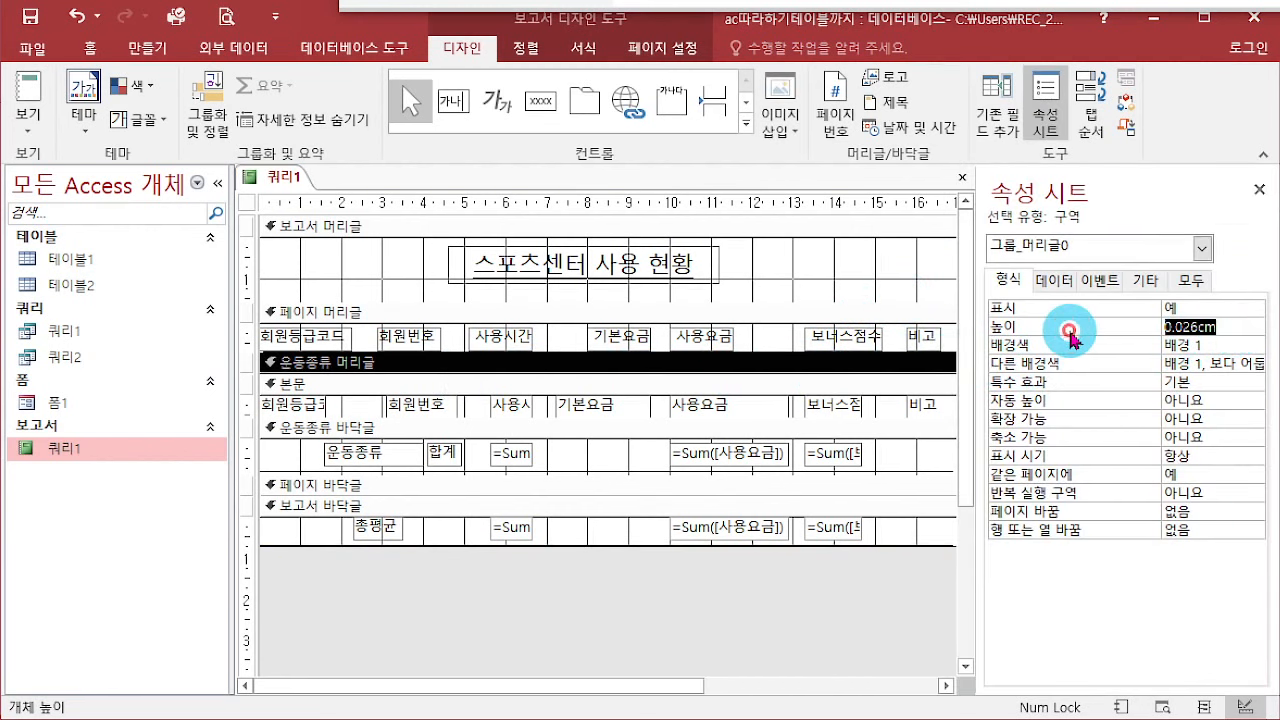
text(0)
key(Return)
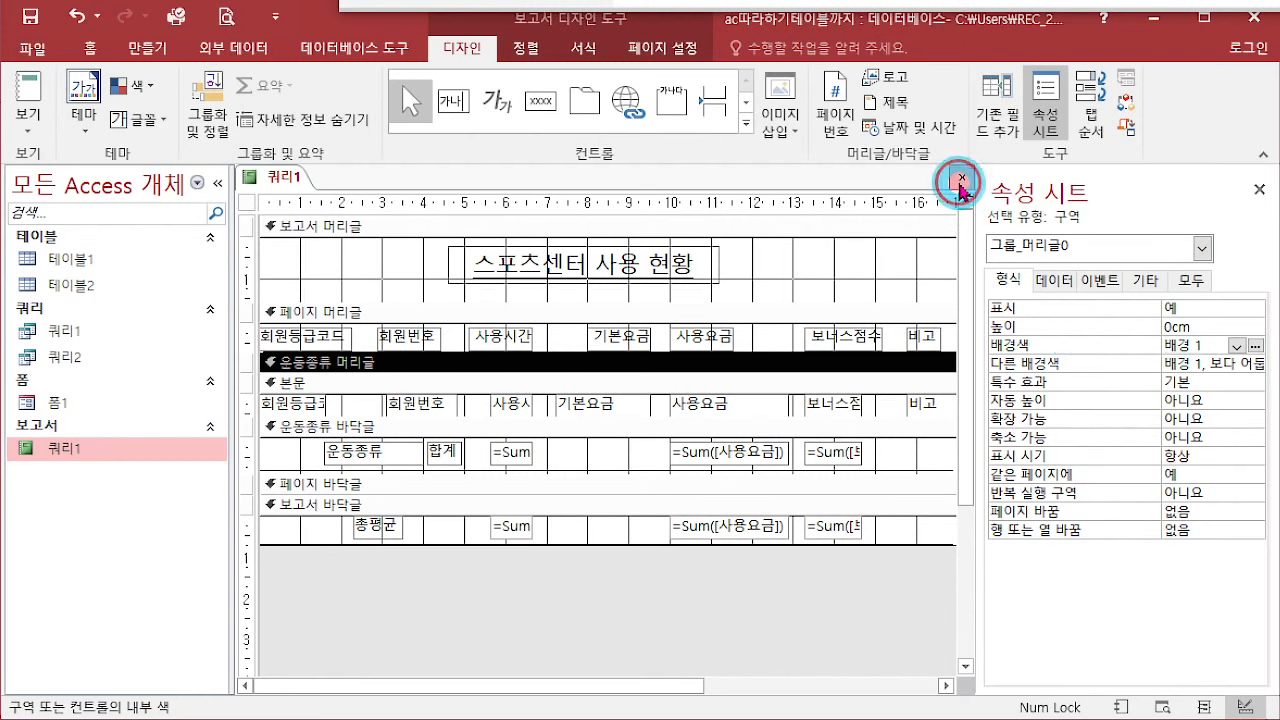
Step: Close the 쿼리1 report with its changes saved, and reopen it to review the groups, separator lines and totals
click(963, 177)
click(880, 288)
double_click(40, 450)
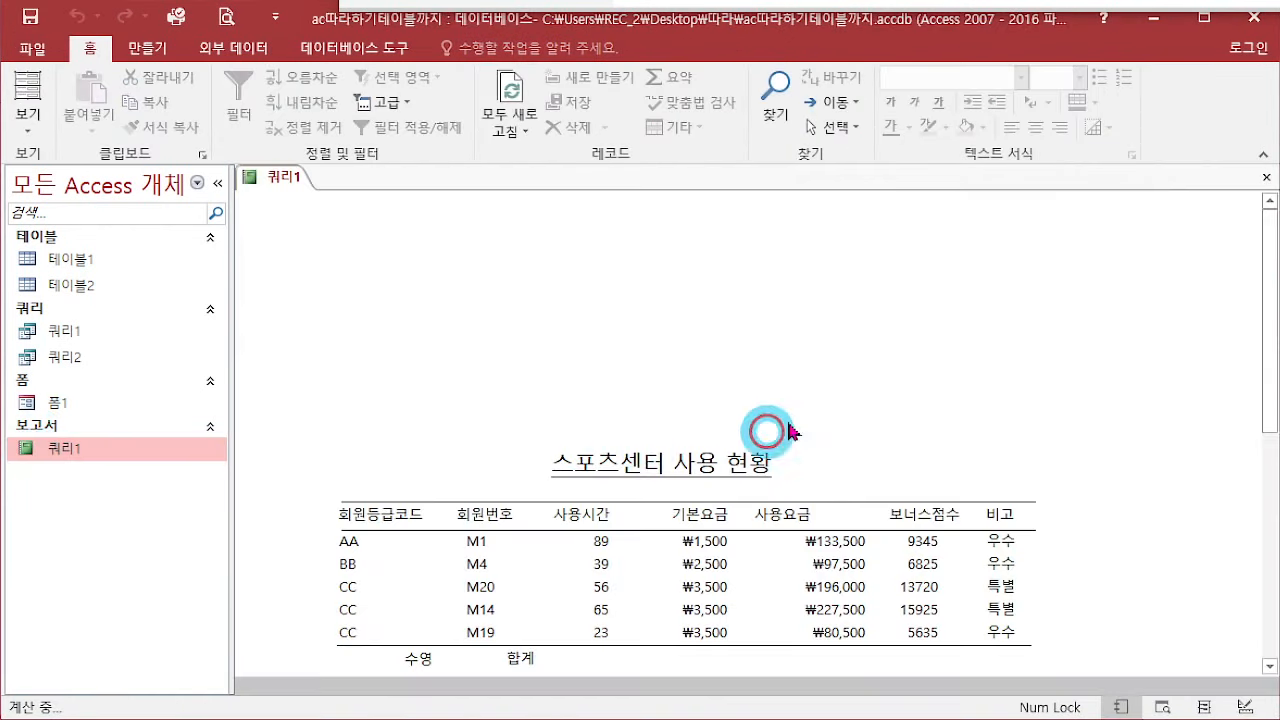
scroll(942, 499, down, 4)
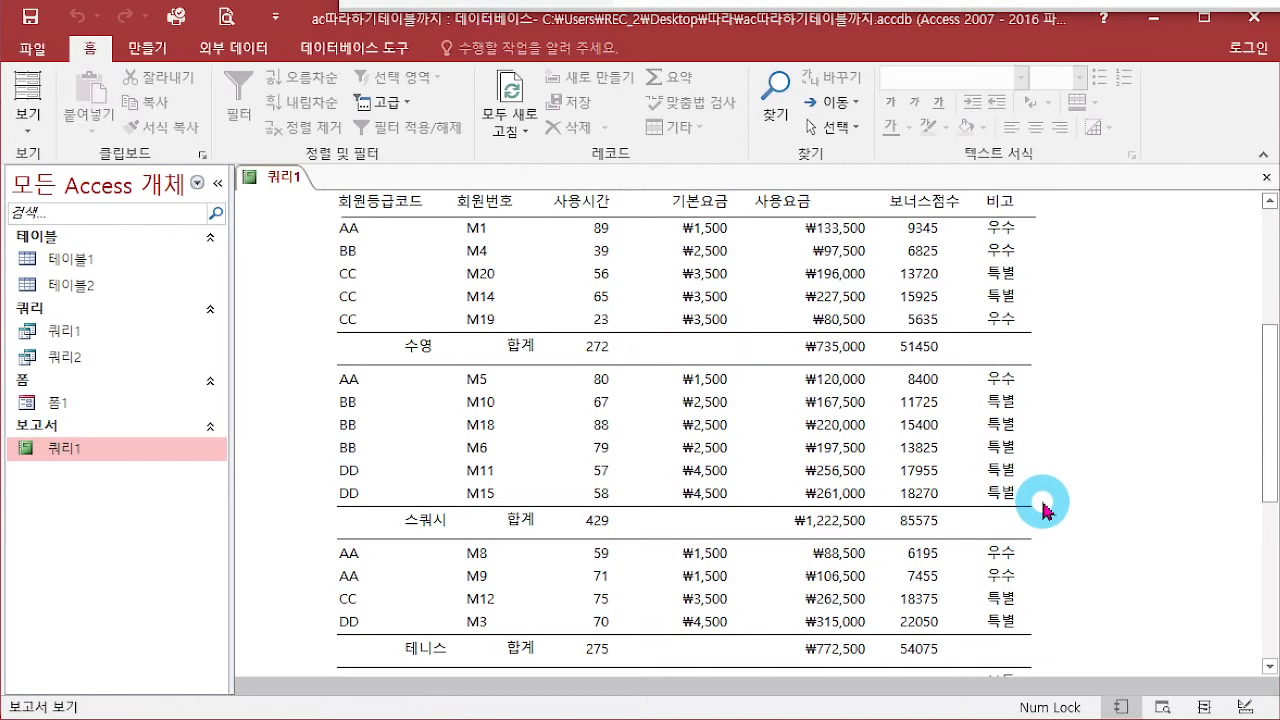
scroll(1045, 508, up, 5)
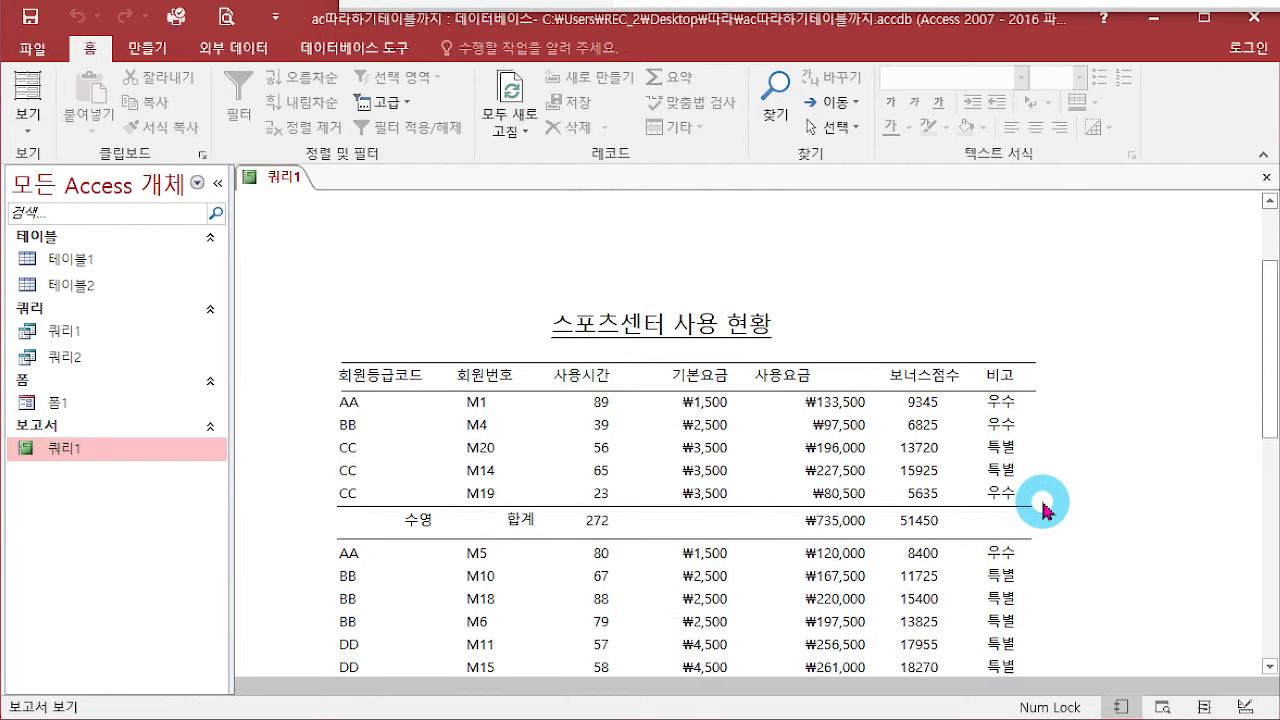
scroll(1040, 507, down, 10)
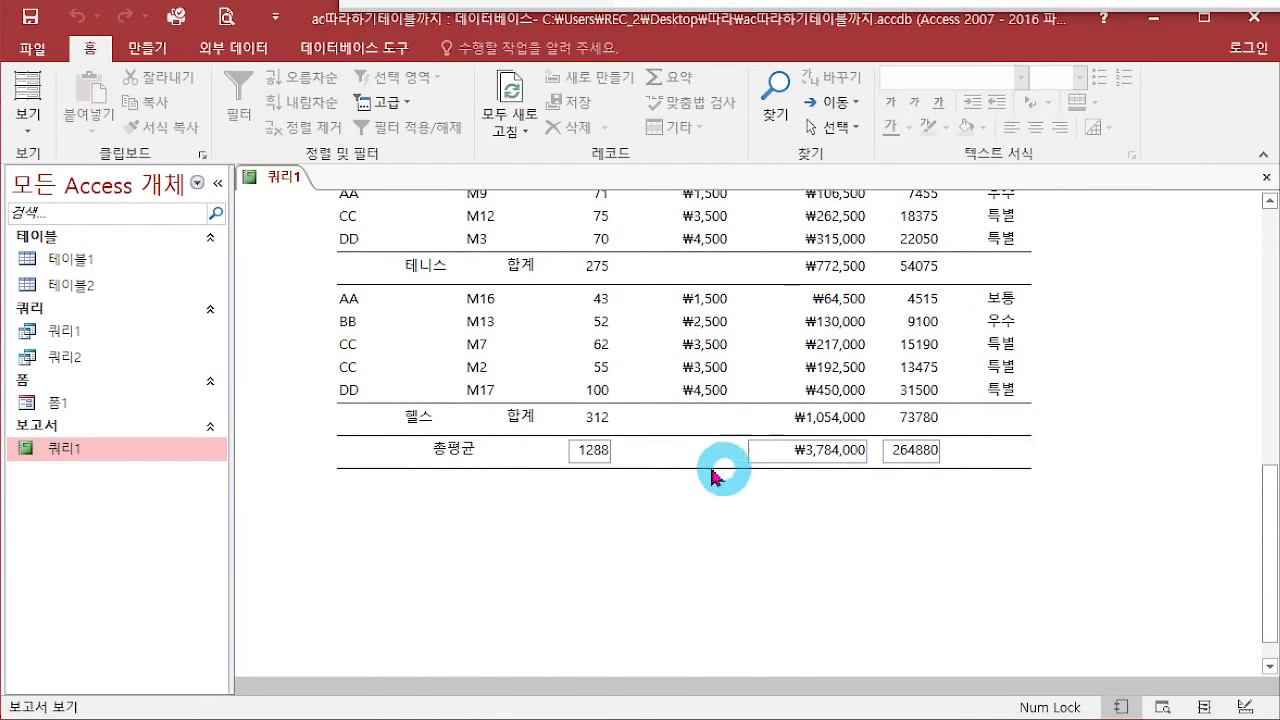
Step: In layout view, set the border color of the three total boxes in the 총평균 row to 배경 1 and close the property sheet
right_click(1066, 322)
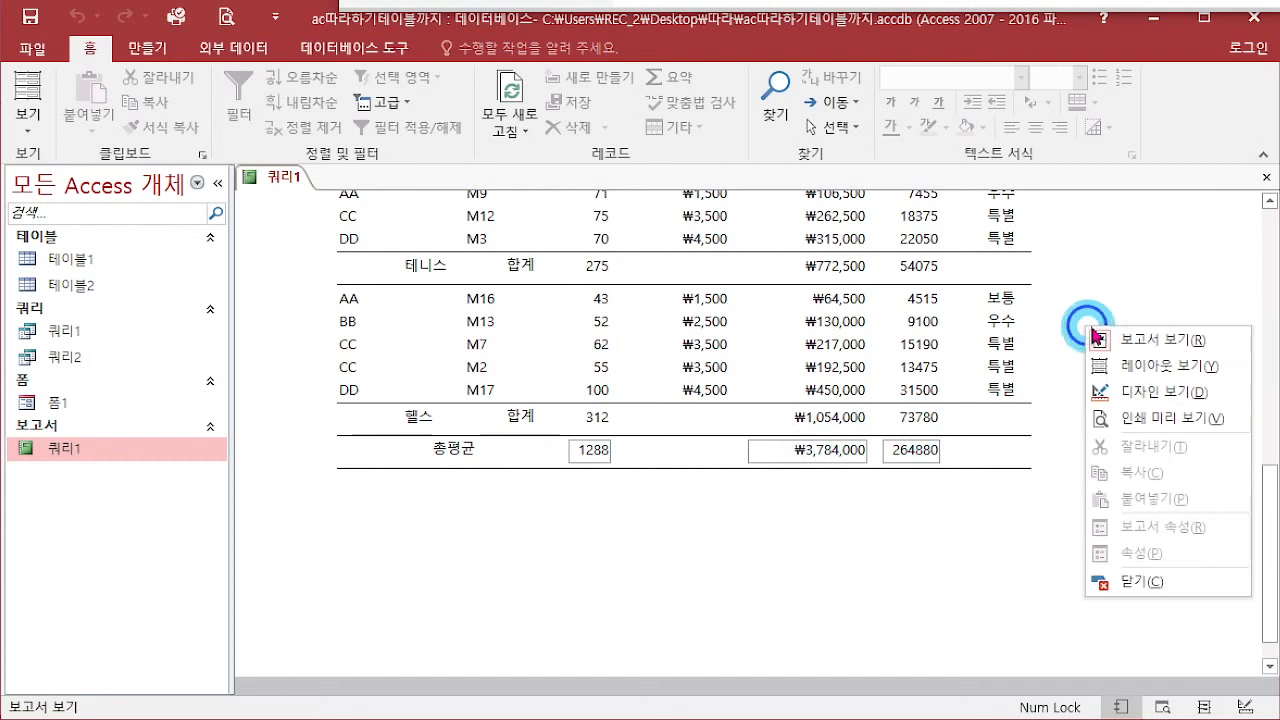
click(1176, 364)
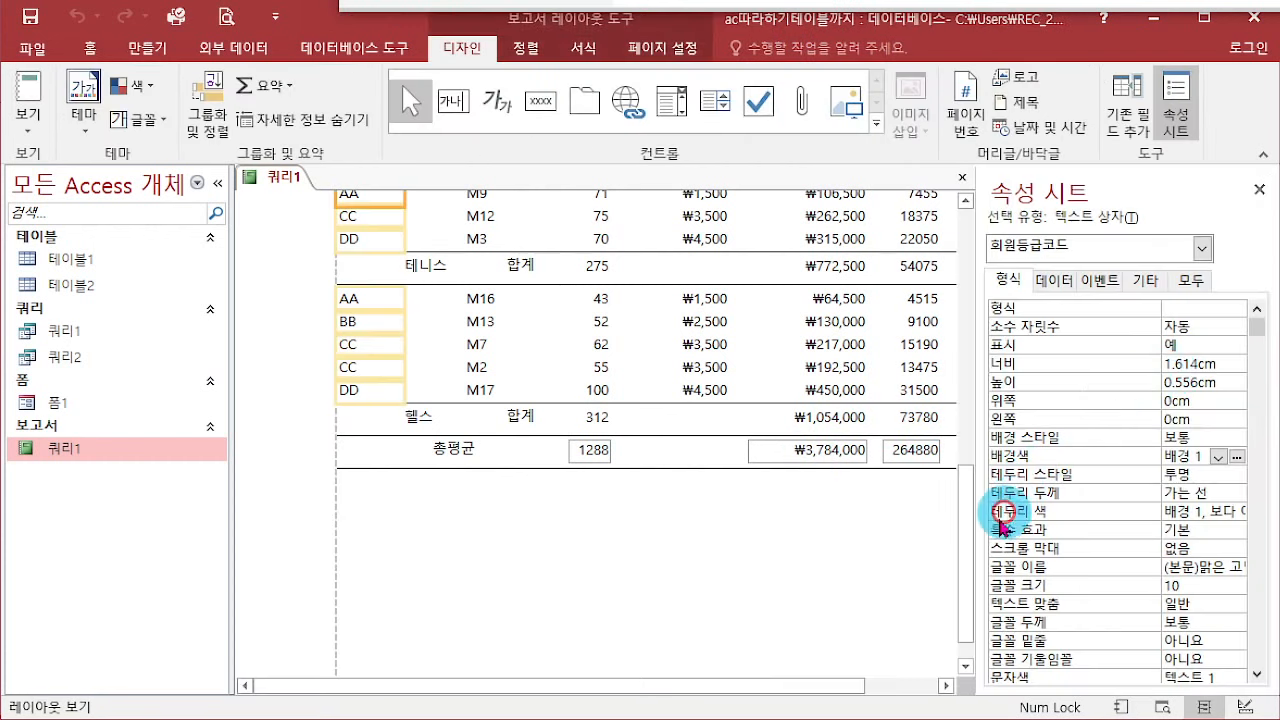
click(588, 450)
shift+click(783, 452)
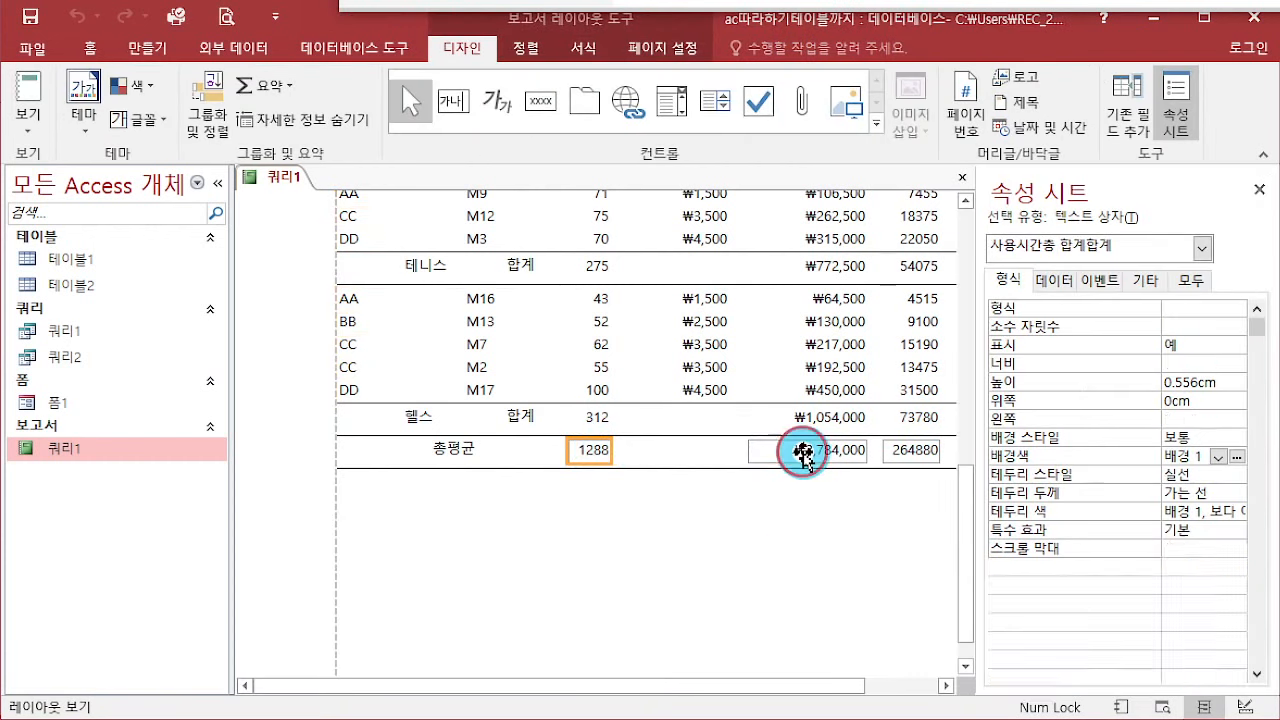
shift+click(930, 452)
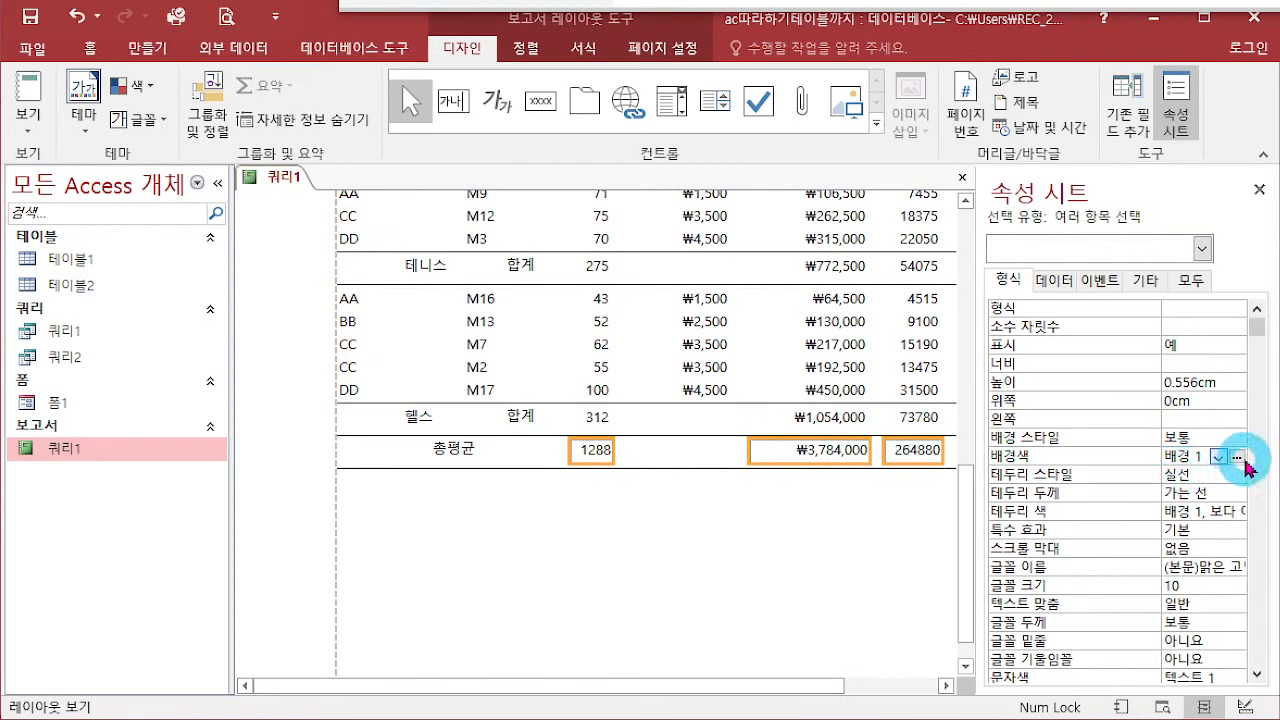
click(1230, 508)
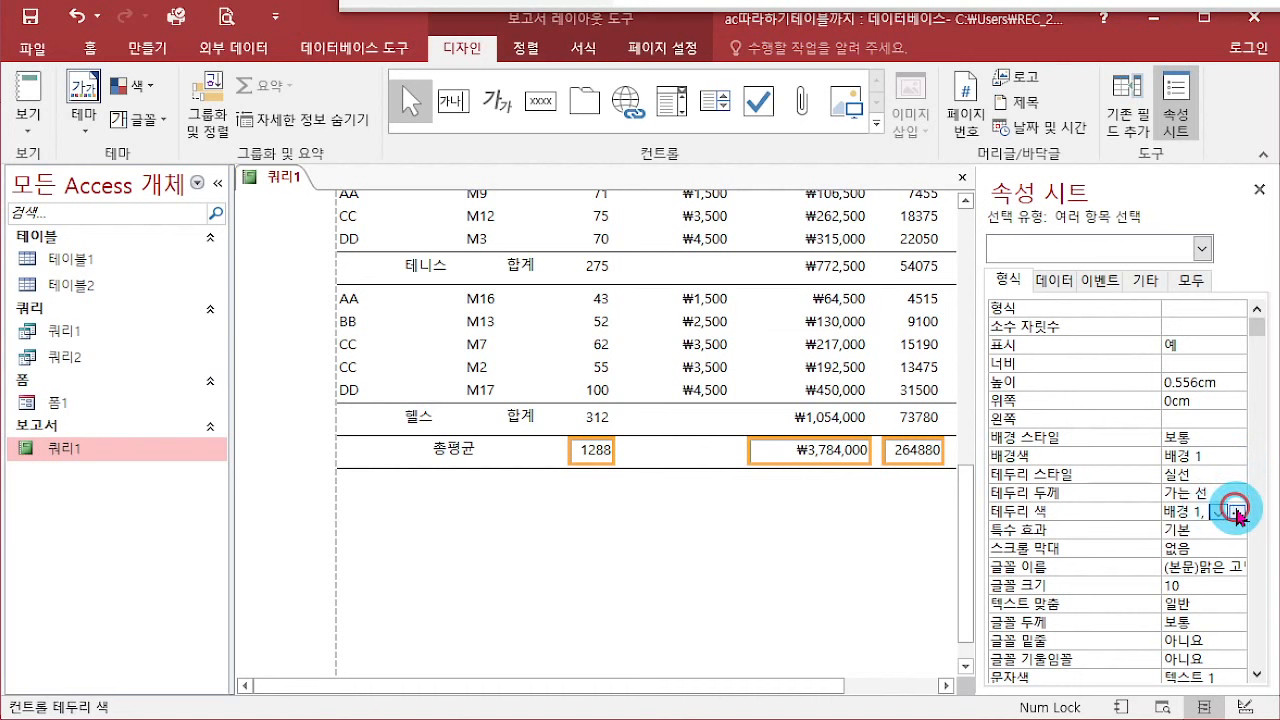
click(1217, 511)
click(1183, 192)
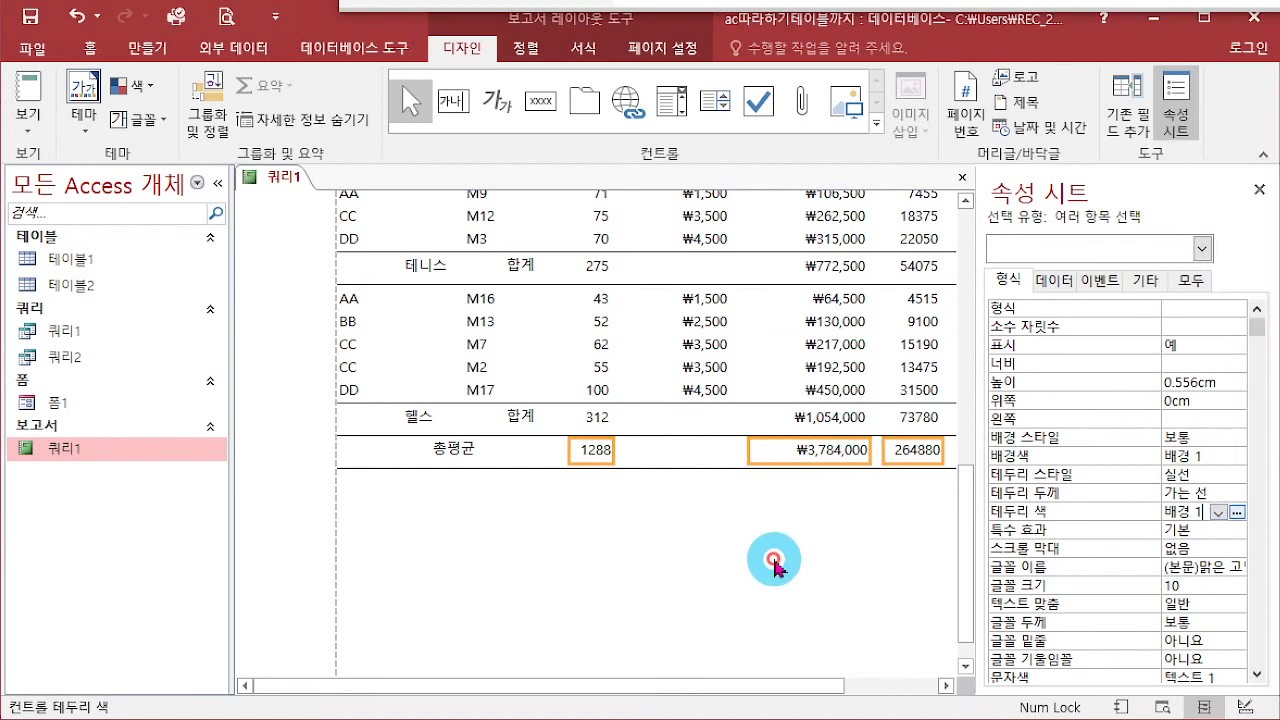
click(774, 560)
click(1259, 190)
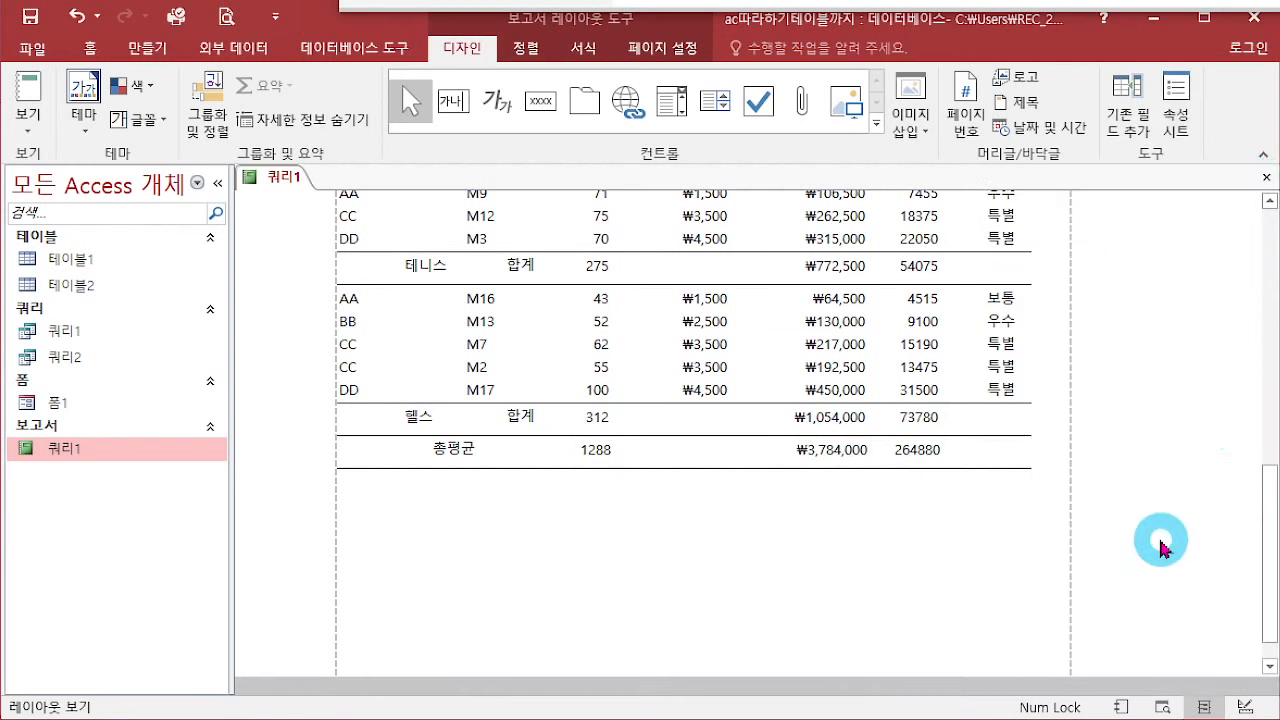
Step: Check the full page, title, group rows and 총평균 row of the report in print preview, and return to layout view
scroll(1152, 537, up, 10)
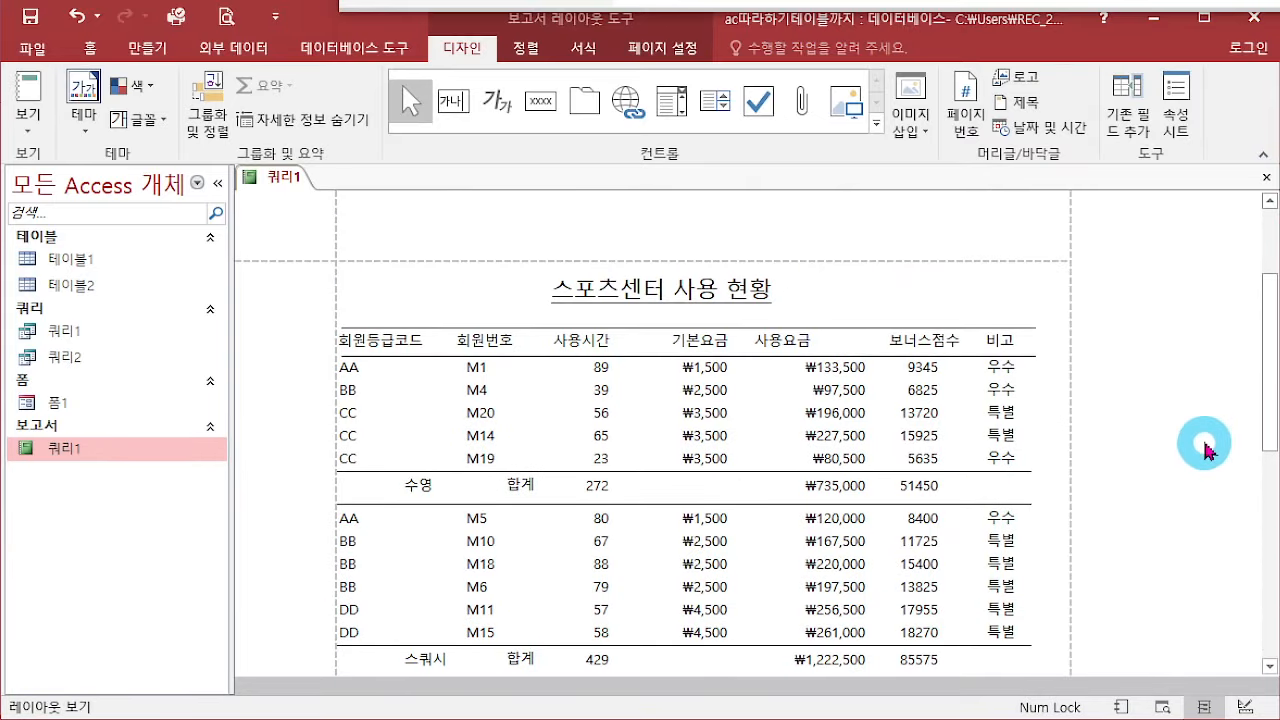
click(226, 16)
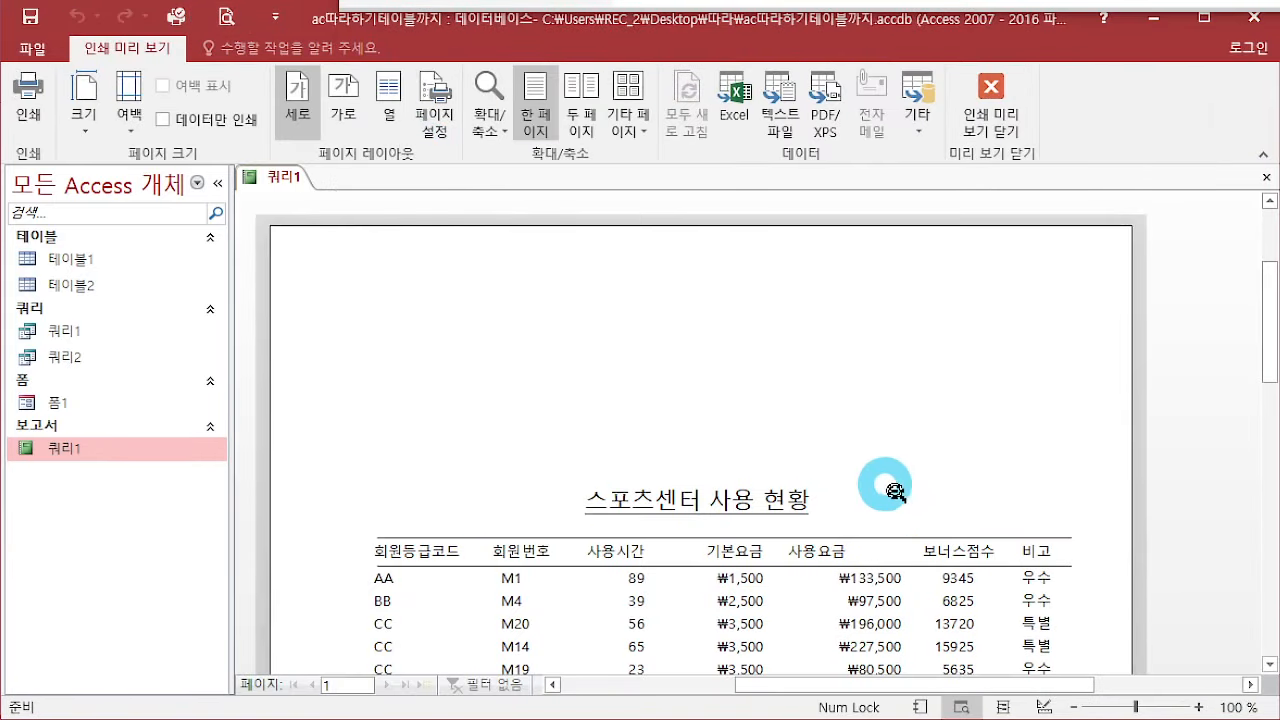
click(886, 484)
click(726, 384)
click(790, 395)
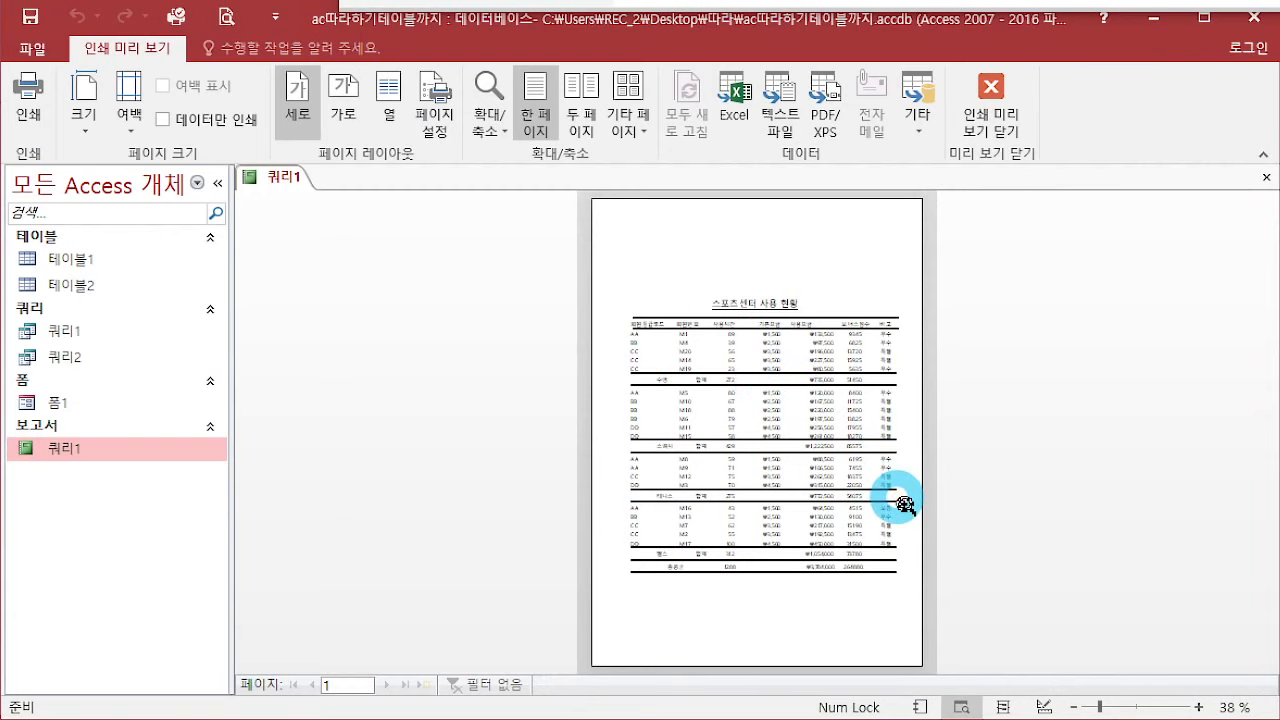
click(815, 413)
scroll(966, 234, up, 2)
scroll(966, 477, down, 1)
scroll(963, 472, down, 5)
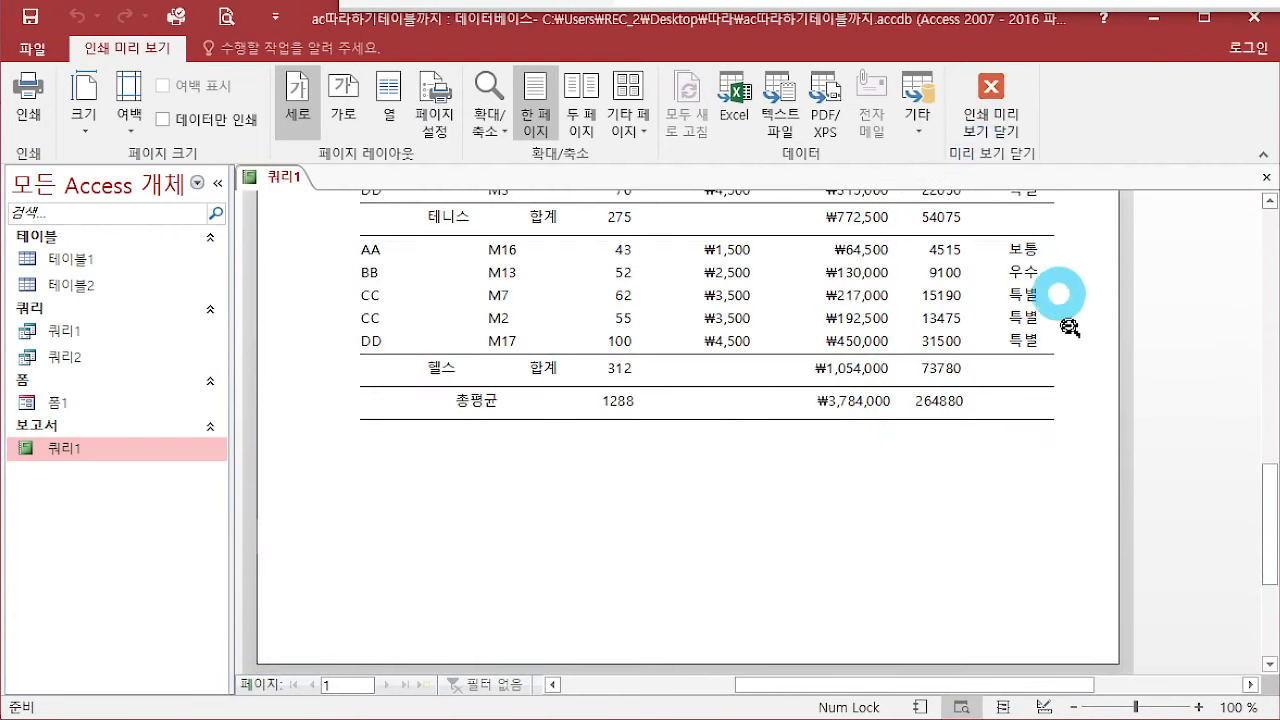
scroll(1045, 437, up, 2)
scroll(1045, 437, up, 8)
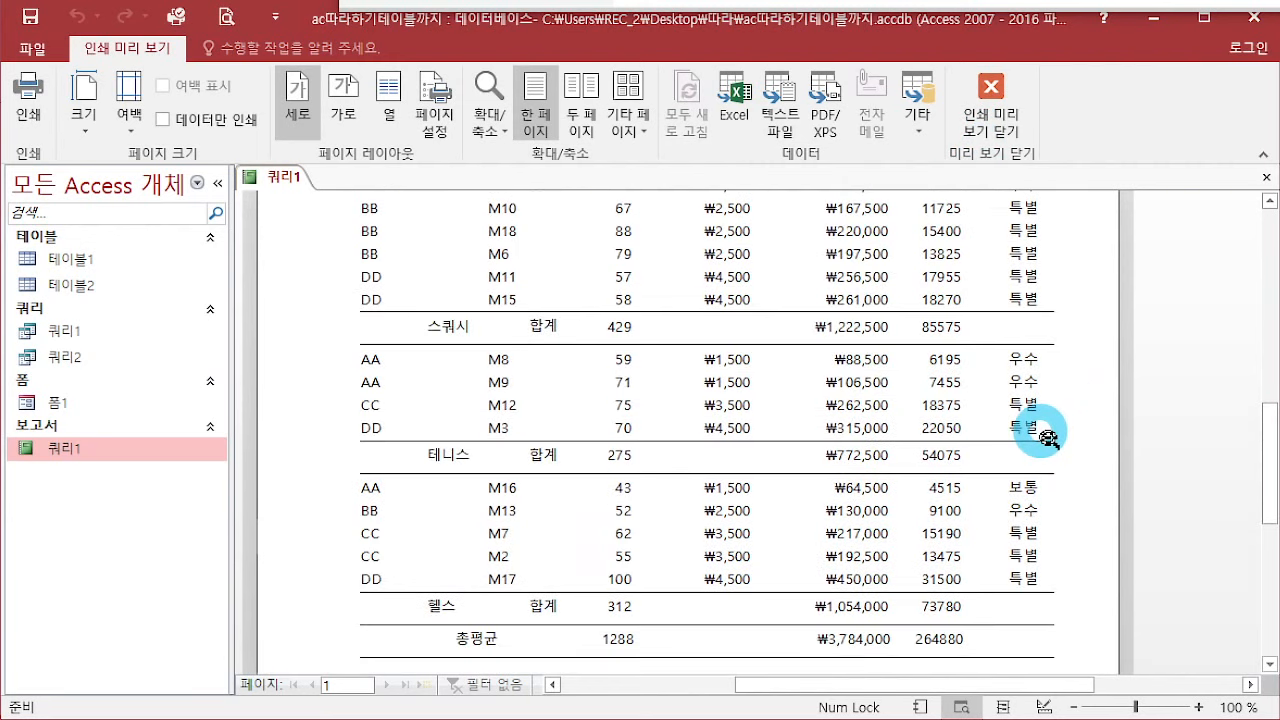
scroll(948, 443, down, 2)
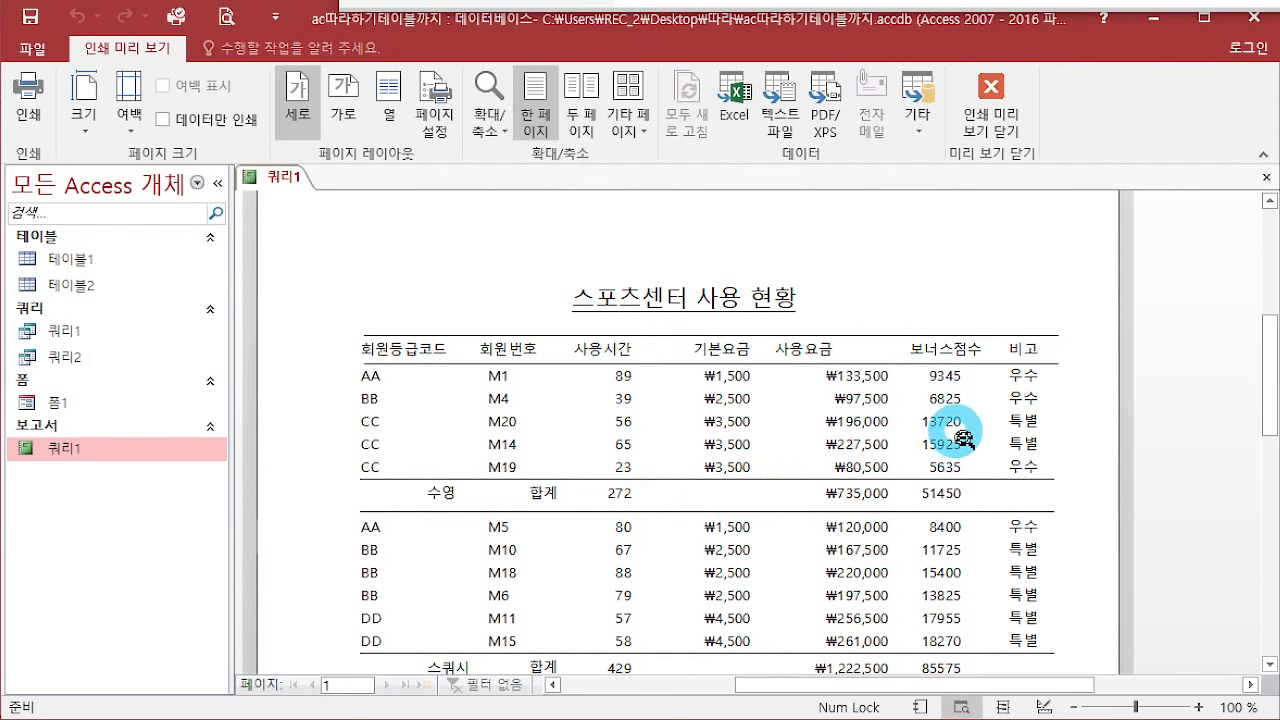
scroll(963, 438, down, 8)
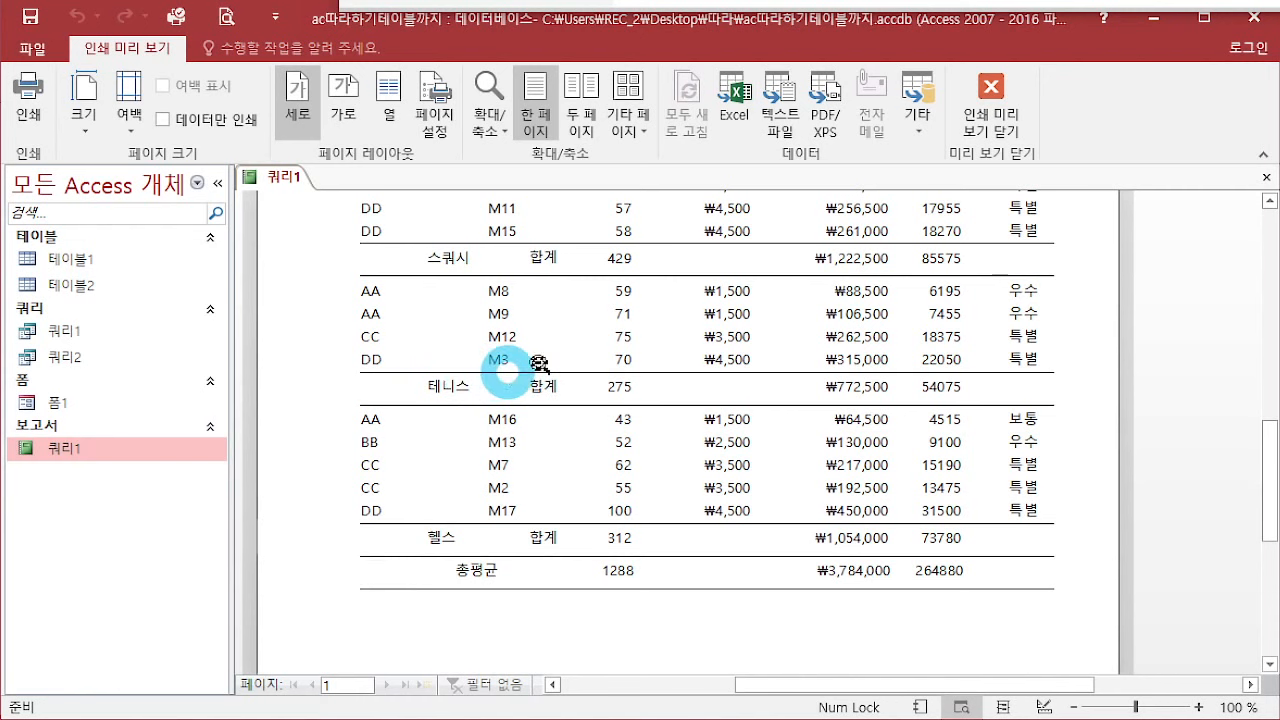
right_click(721, 307)
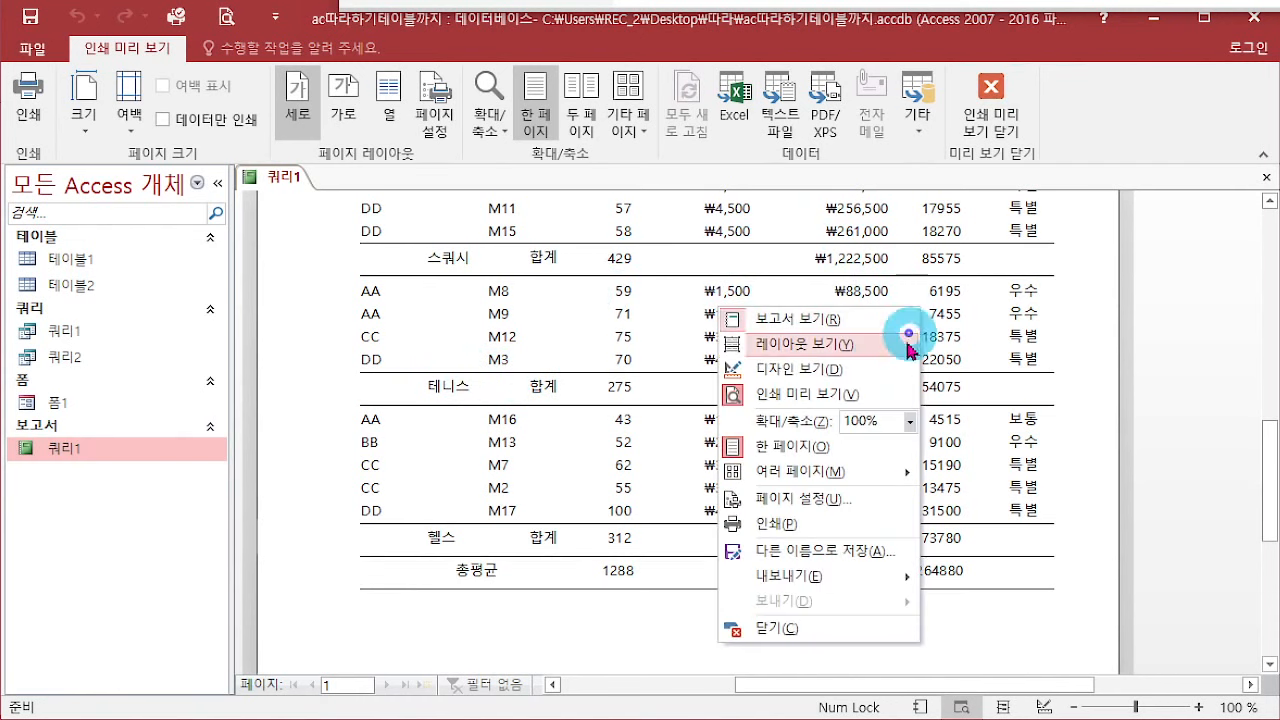
click(900, 344)
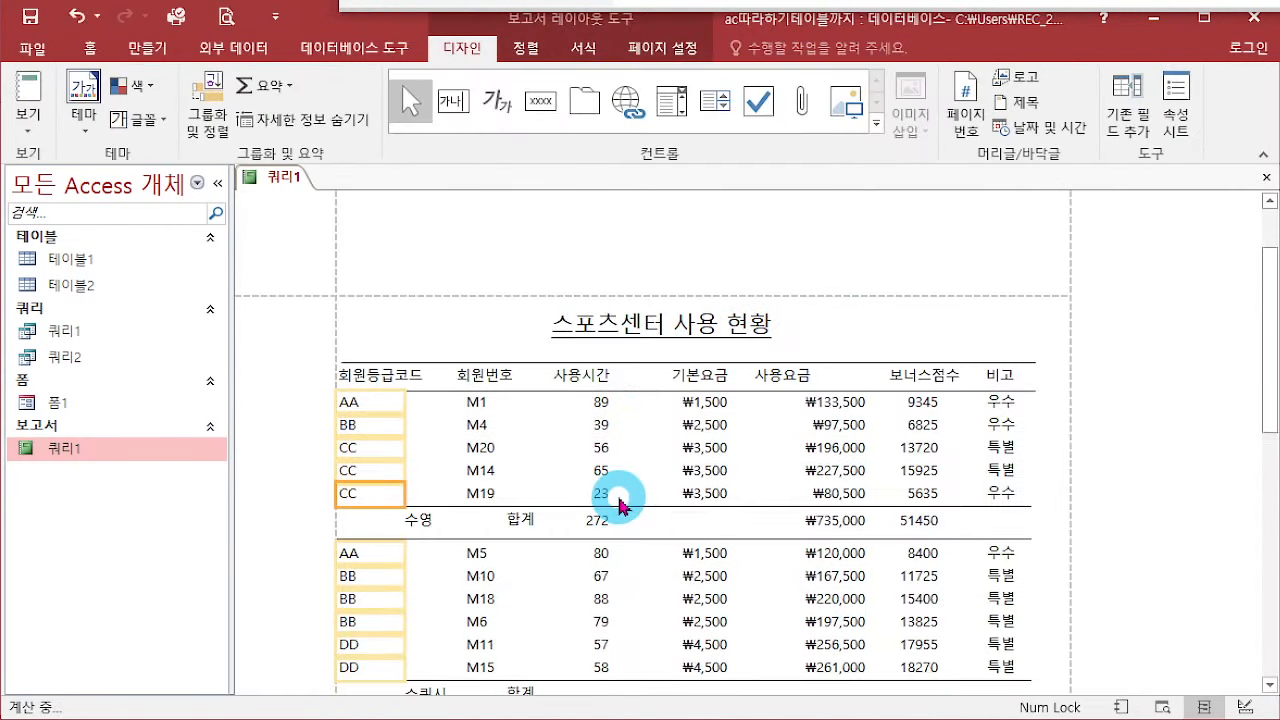
Step: Try to move the 합계 label in the 운동종류 group footer closer to the exercise name
click(525, 512)
scroll(657, 509, down, 2)
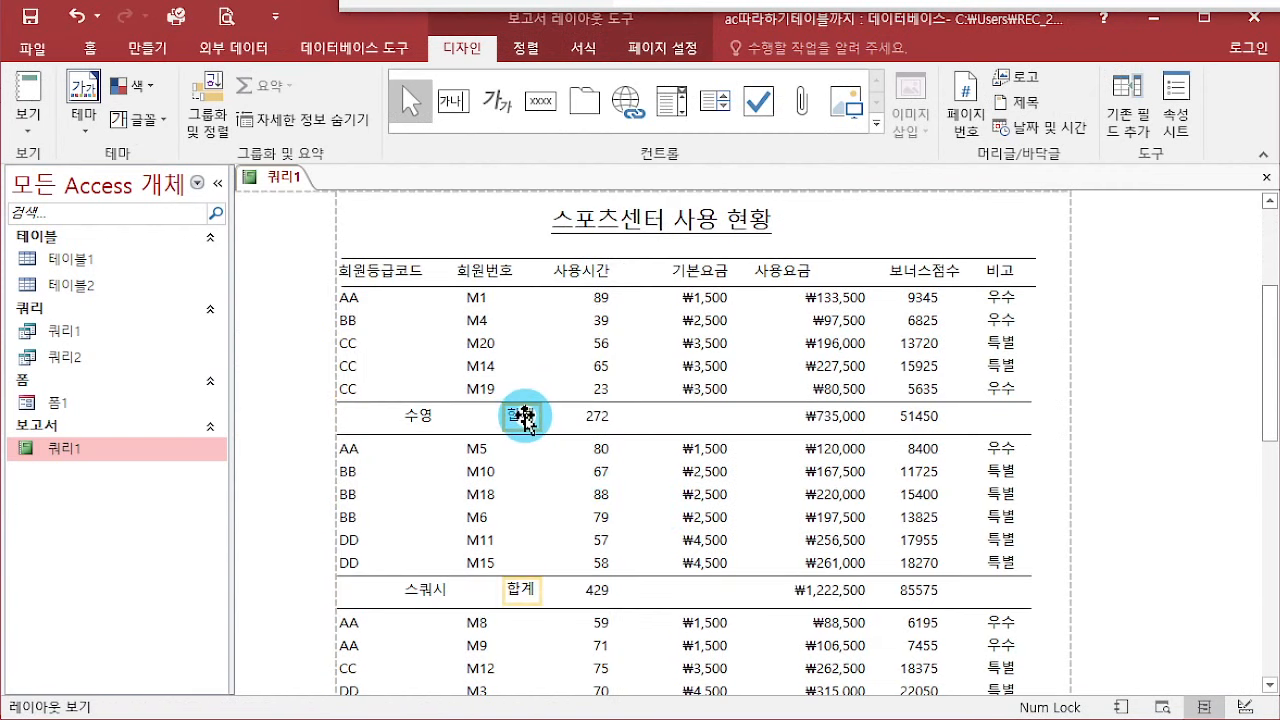
drag(522, 416, 477, 418)
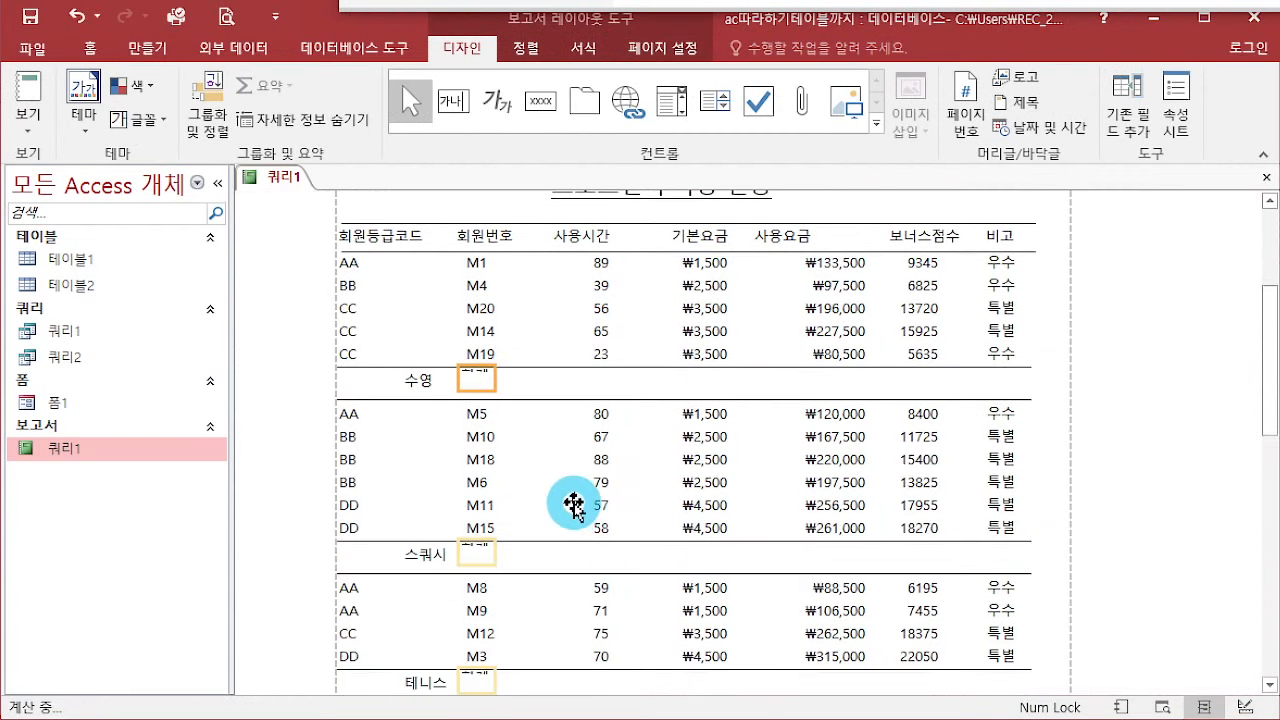
click(474, 369)
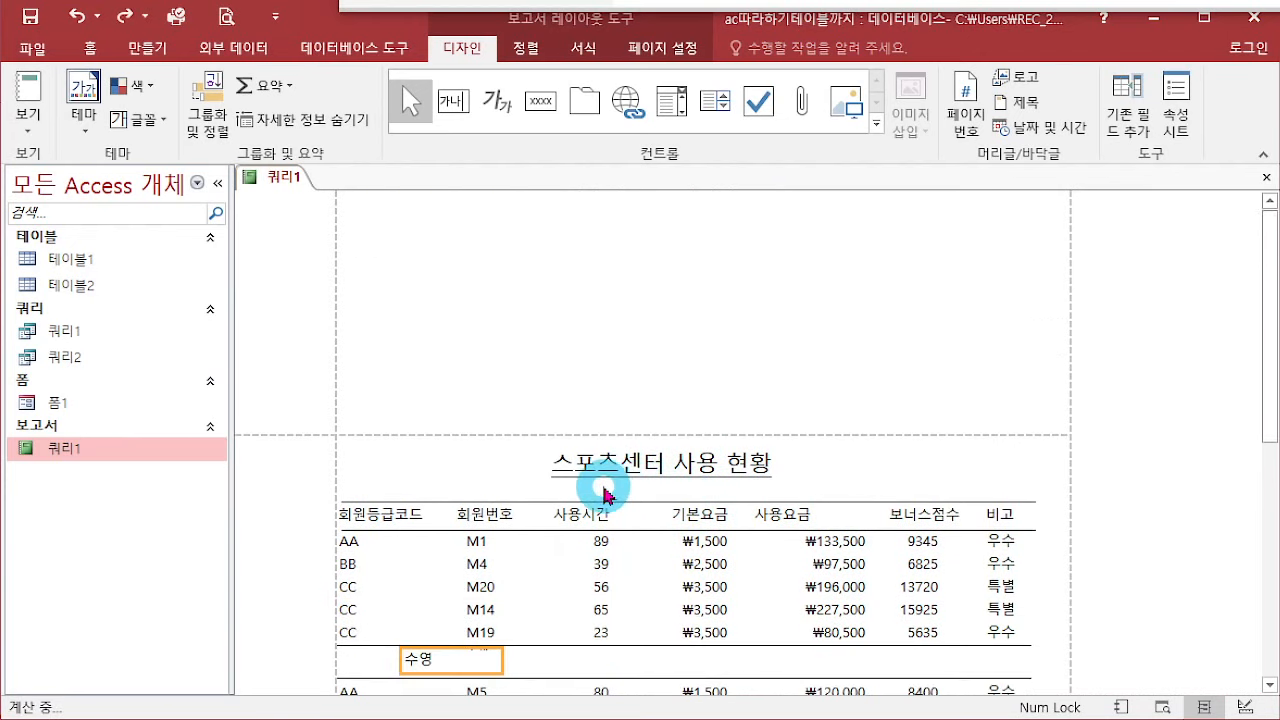
click(520, 519)
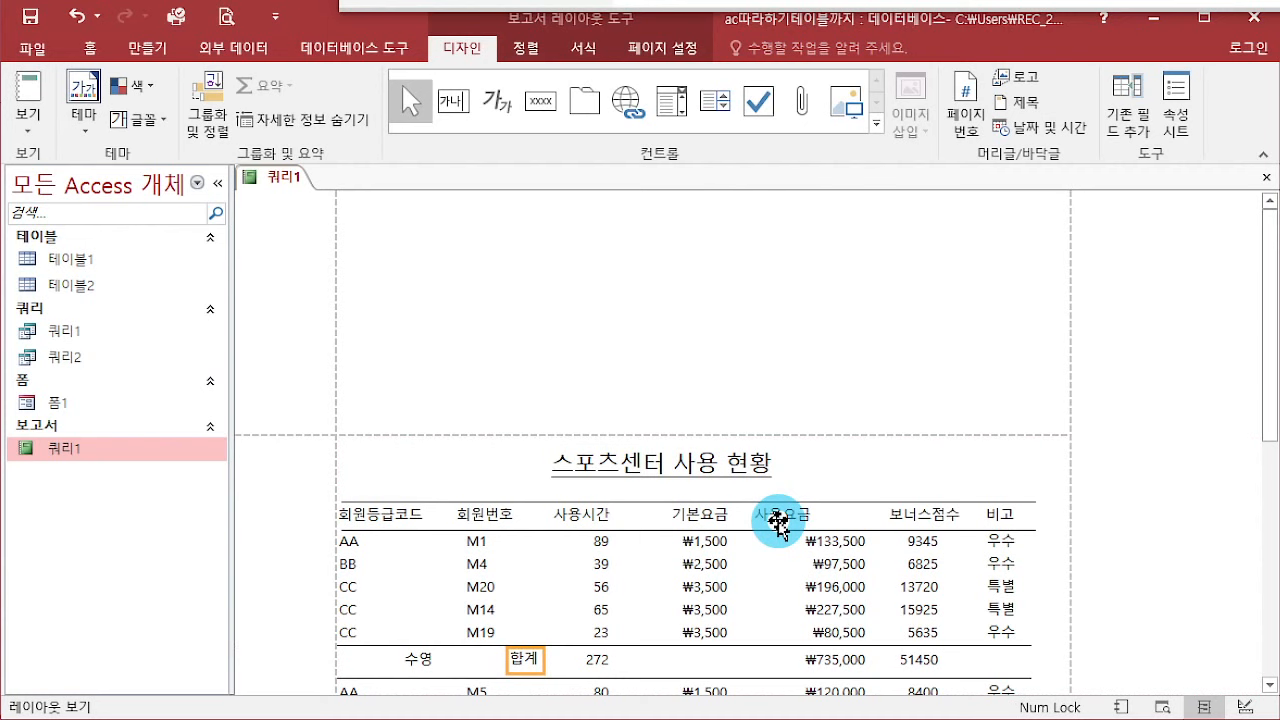
Step: Narrow the exercise name box in the 운동종류 group footer and move the 합계 label directly beside the name
click(490, 666)
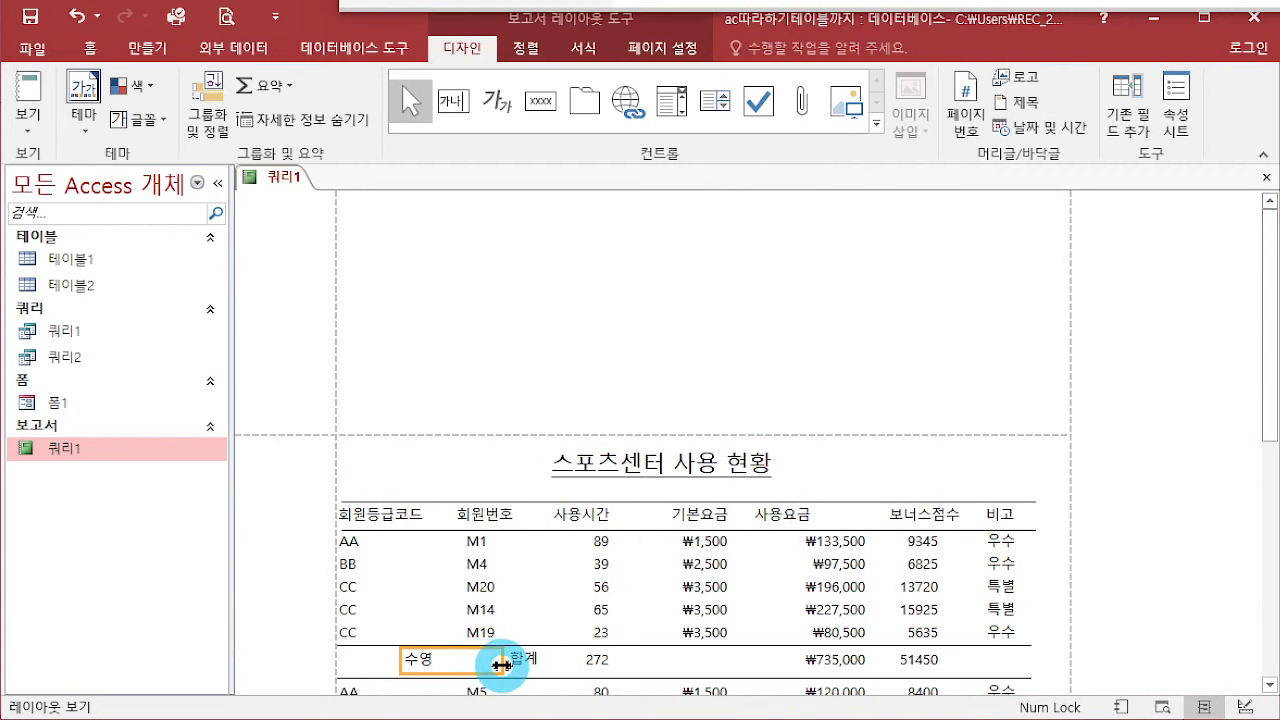
click(500, 665)
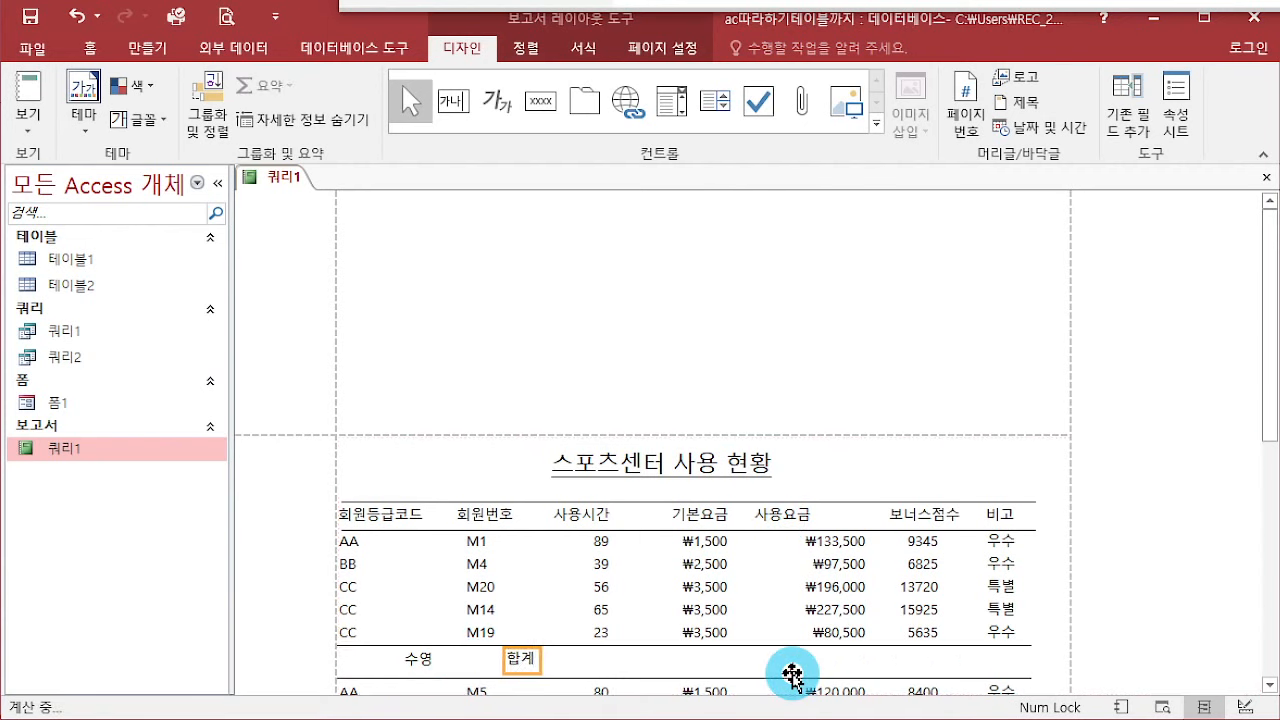
scroll(686, 486, down, 5)
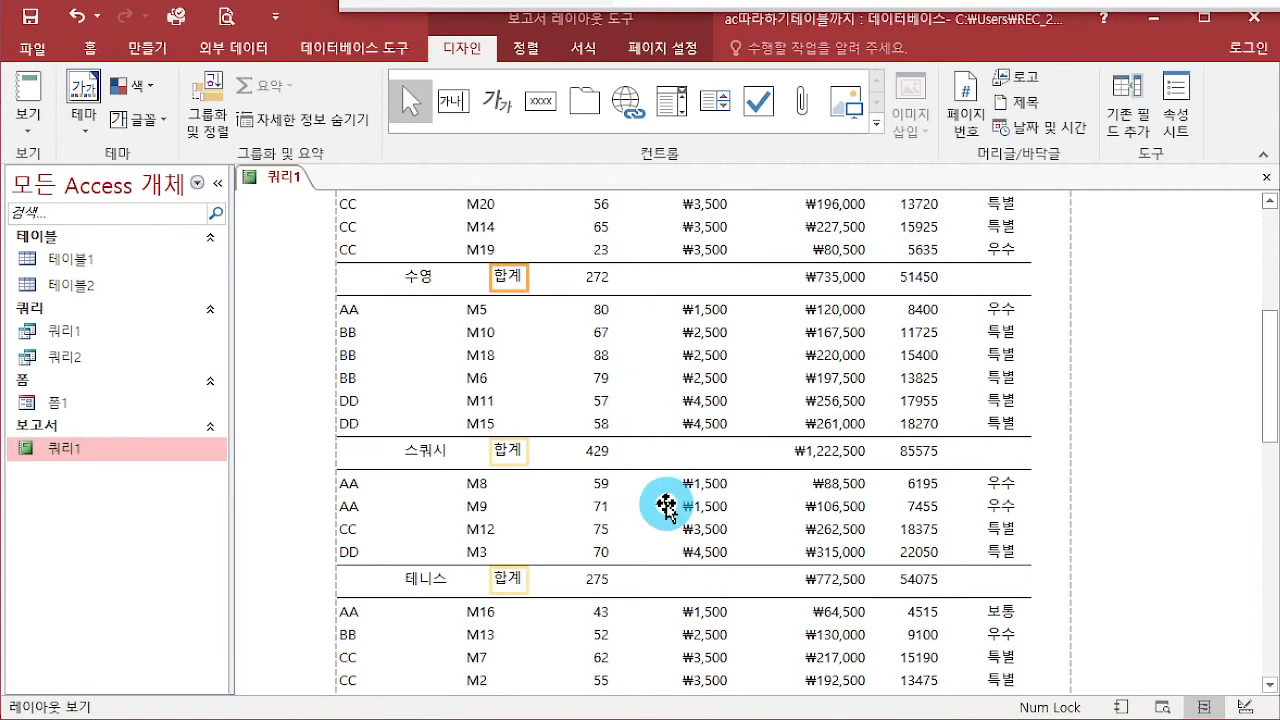
click(1120, 520)
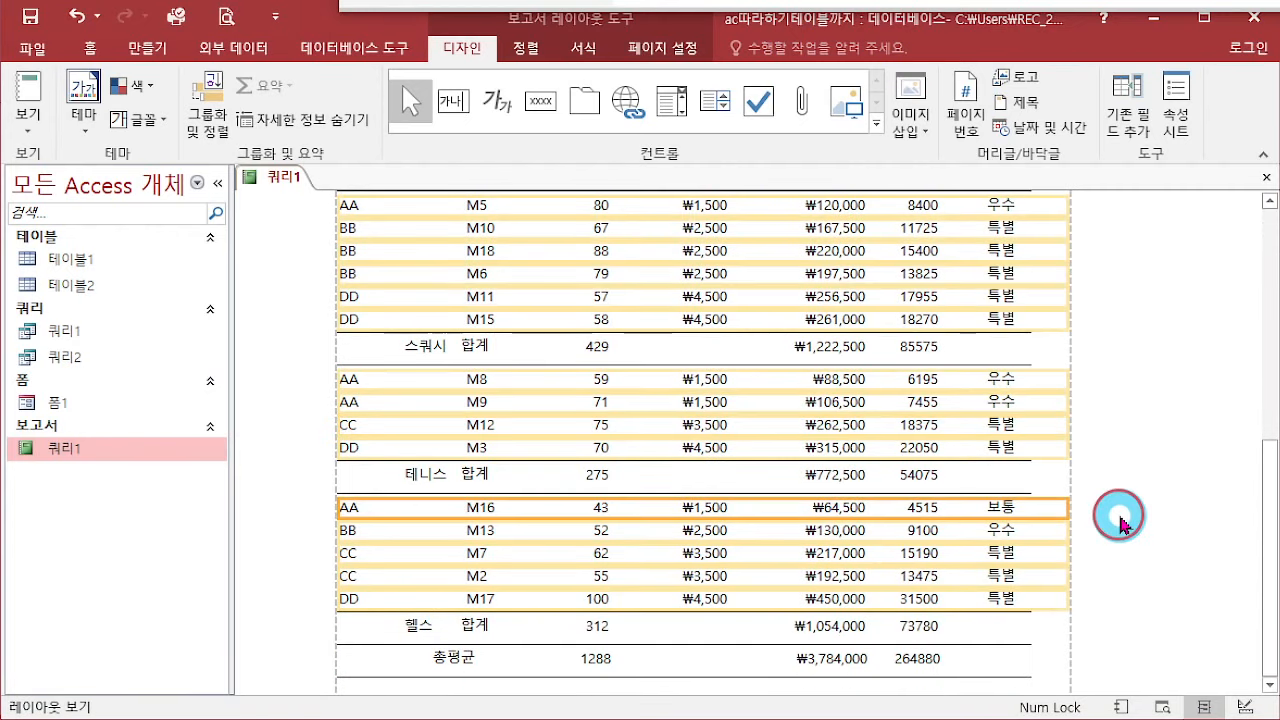
click(1116, 428)
click(1150, 345)
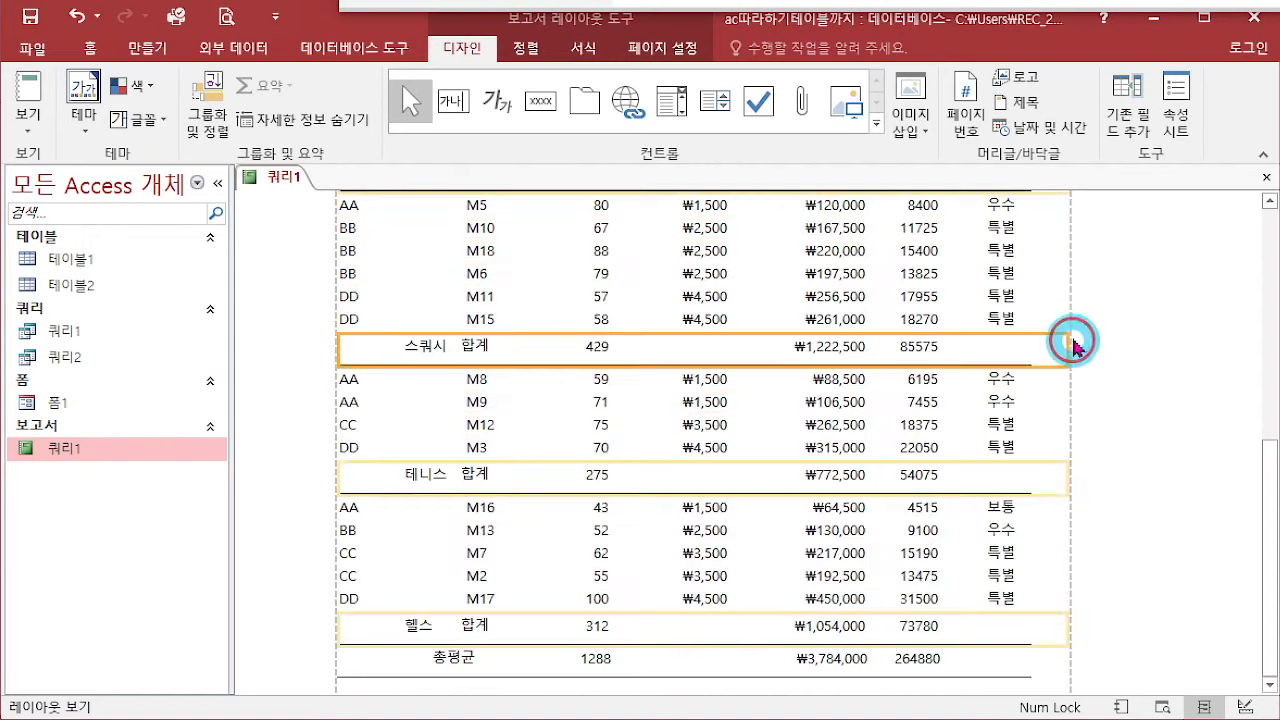
Step: Center the values of the 회원등급코드, 회원번호 and 비고 fields in the report's detail rows
scroll(1133, 490, up, 5)
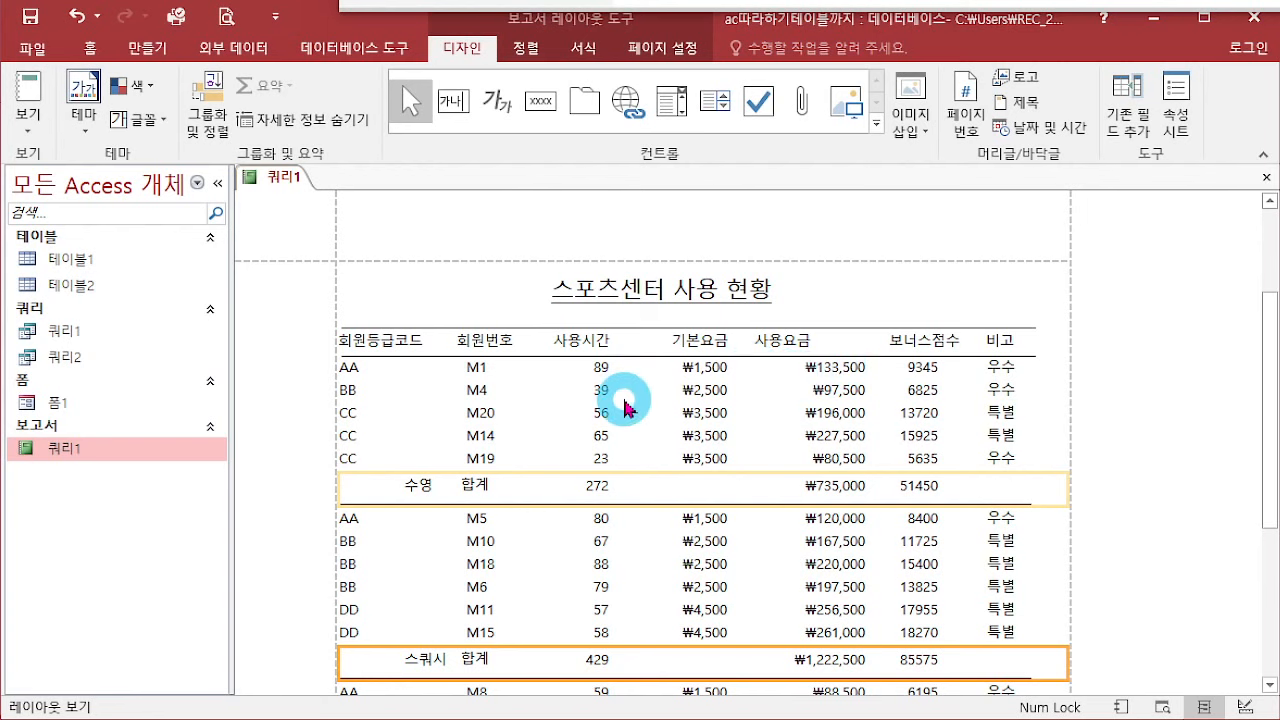
click(356, 369)
ctrl+click(478, 390)
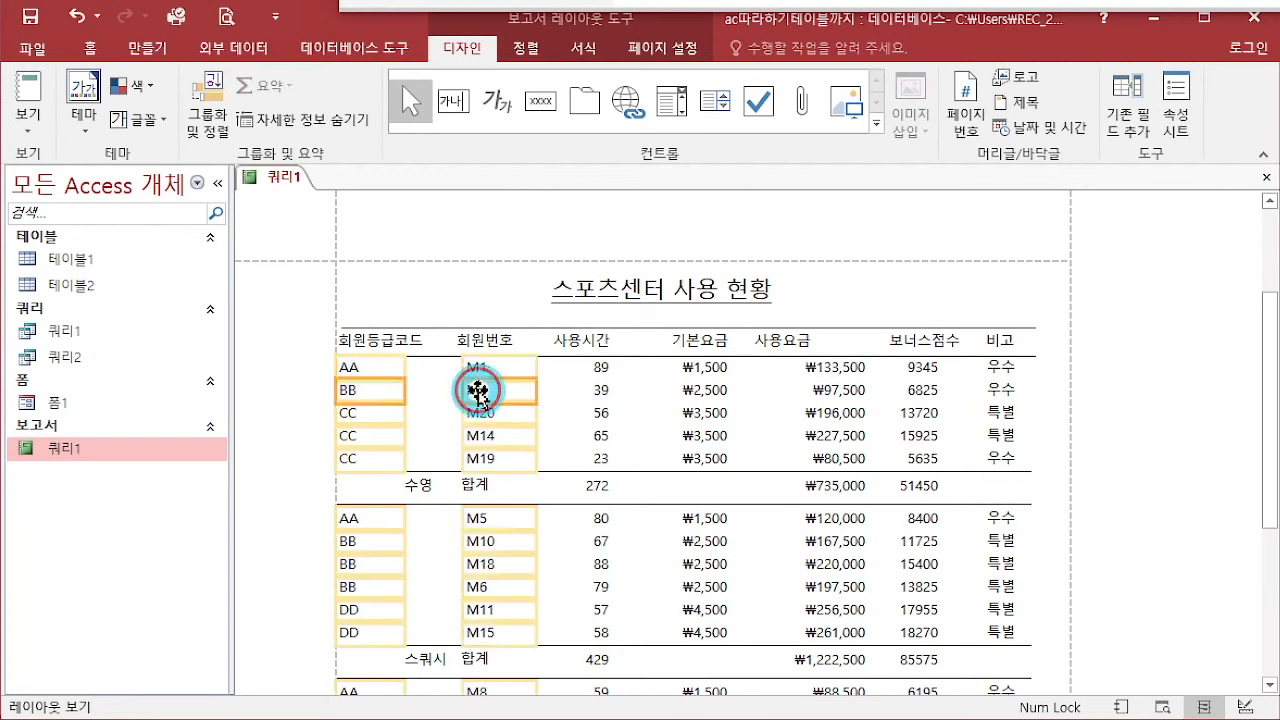
ctrl+click(1003, 392)
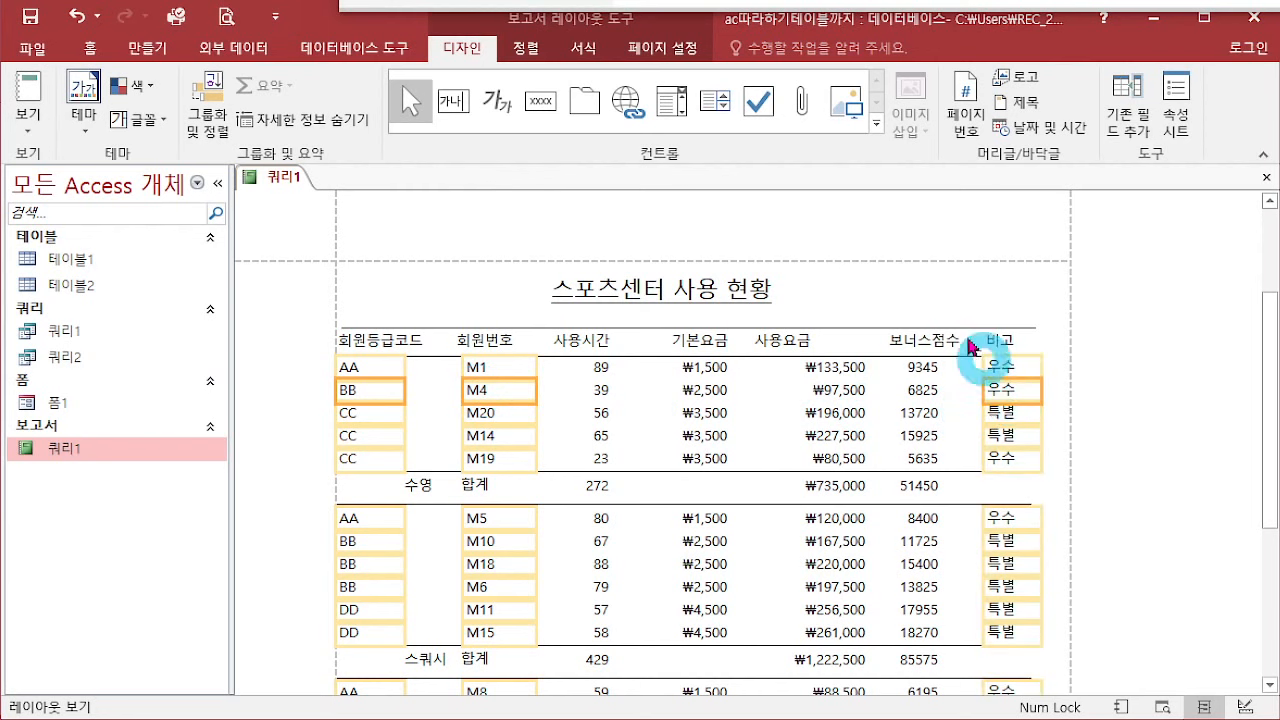
click(89, 48)
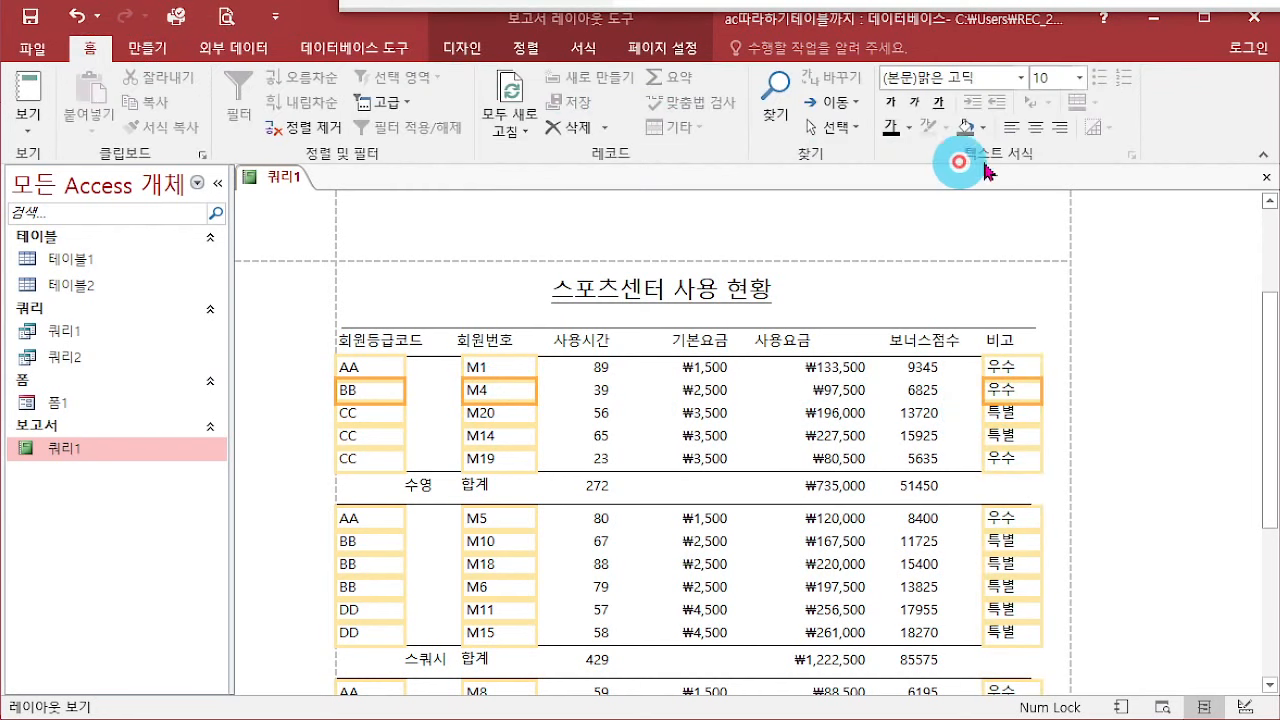
click(1038, 128)
click(1078, 368)
click(697, 448)
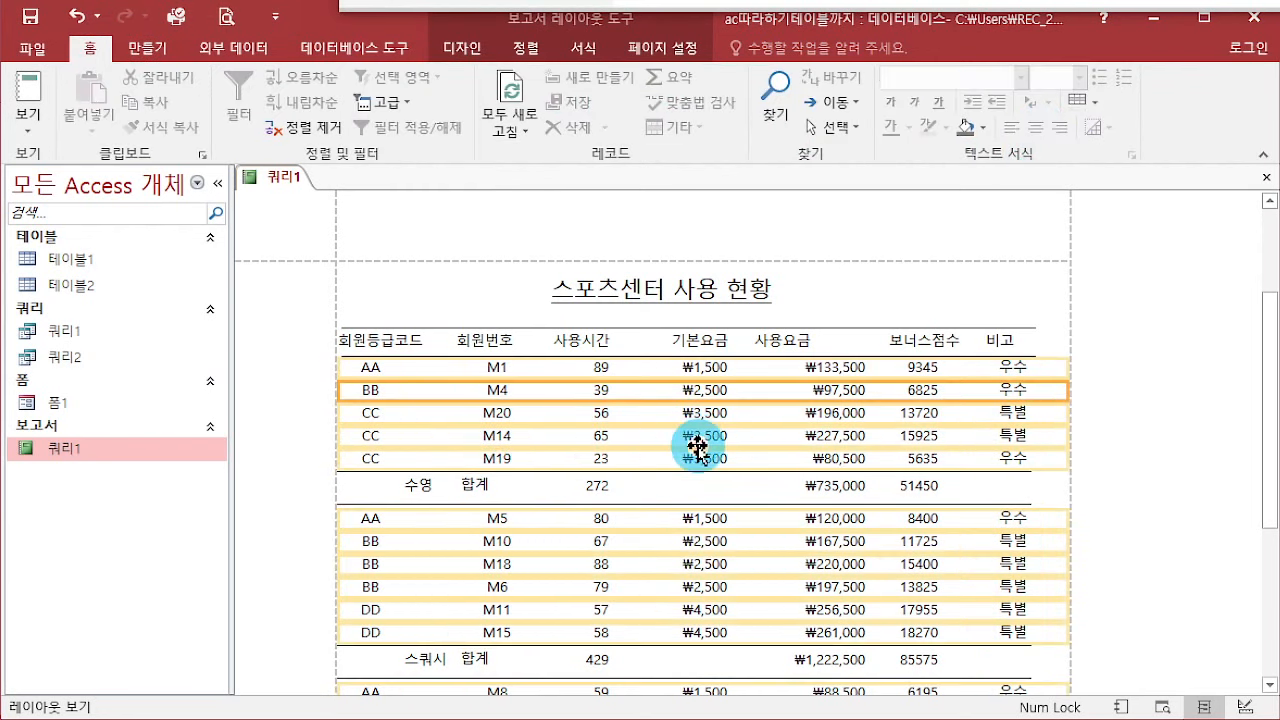
Step: Try to center the text of all seven column heading labels, from 회원등급코드 to 비고
scroll(1152, 410, down, 1)
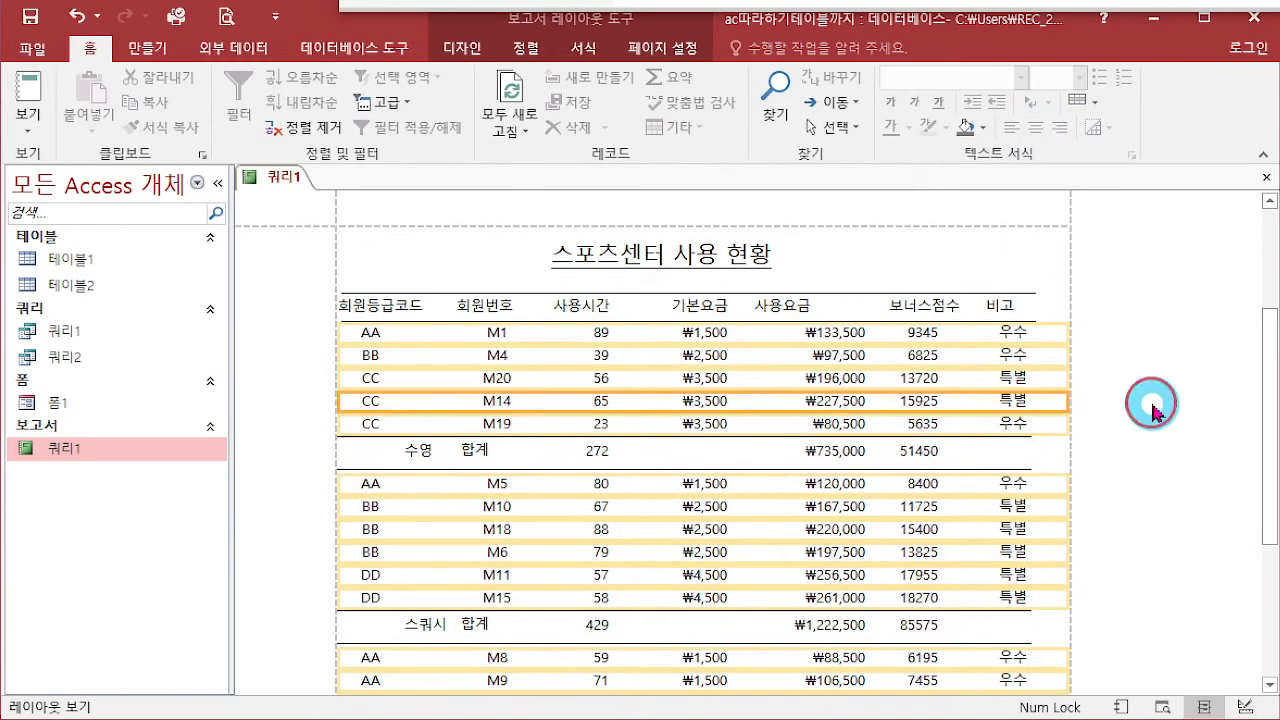
click(1001, 306)
shift+click(925, 307)
shift+click(787, 306)
shift+click(700, 306)
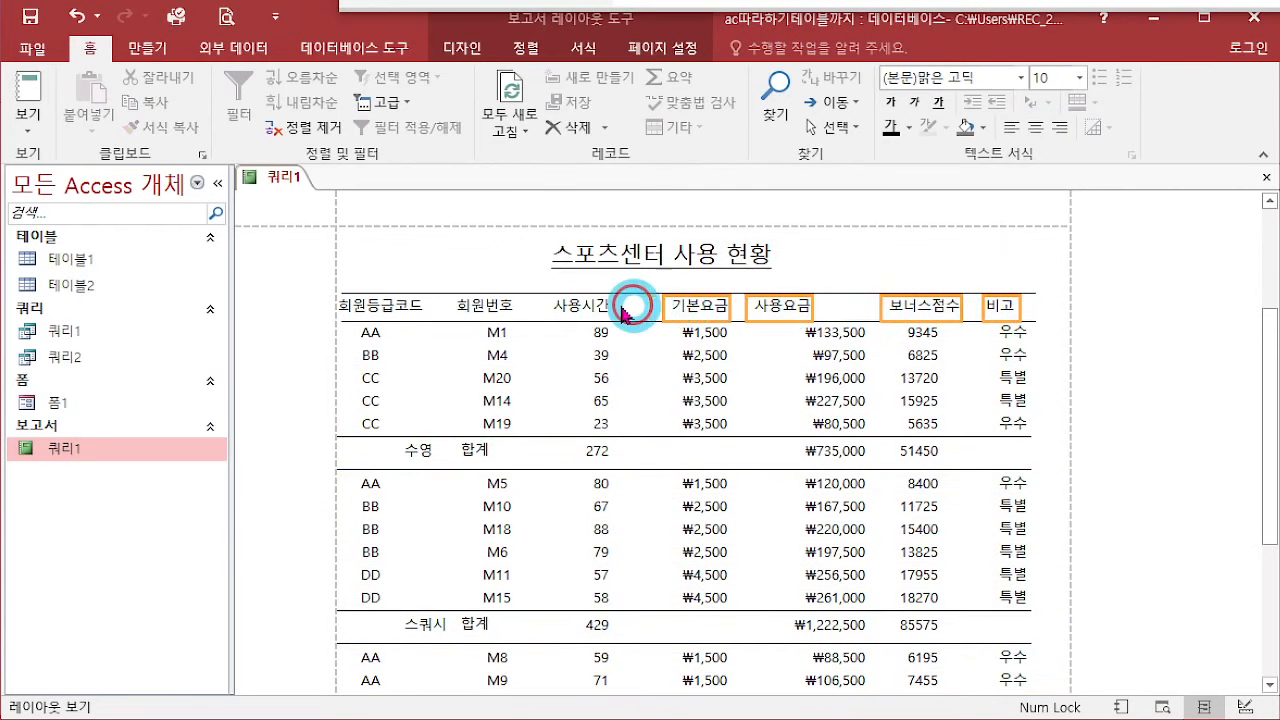
shift+click(580, 306)
shift+click(486, 306)
shift+click(370, 306)
click(1095, 375)
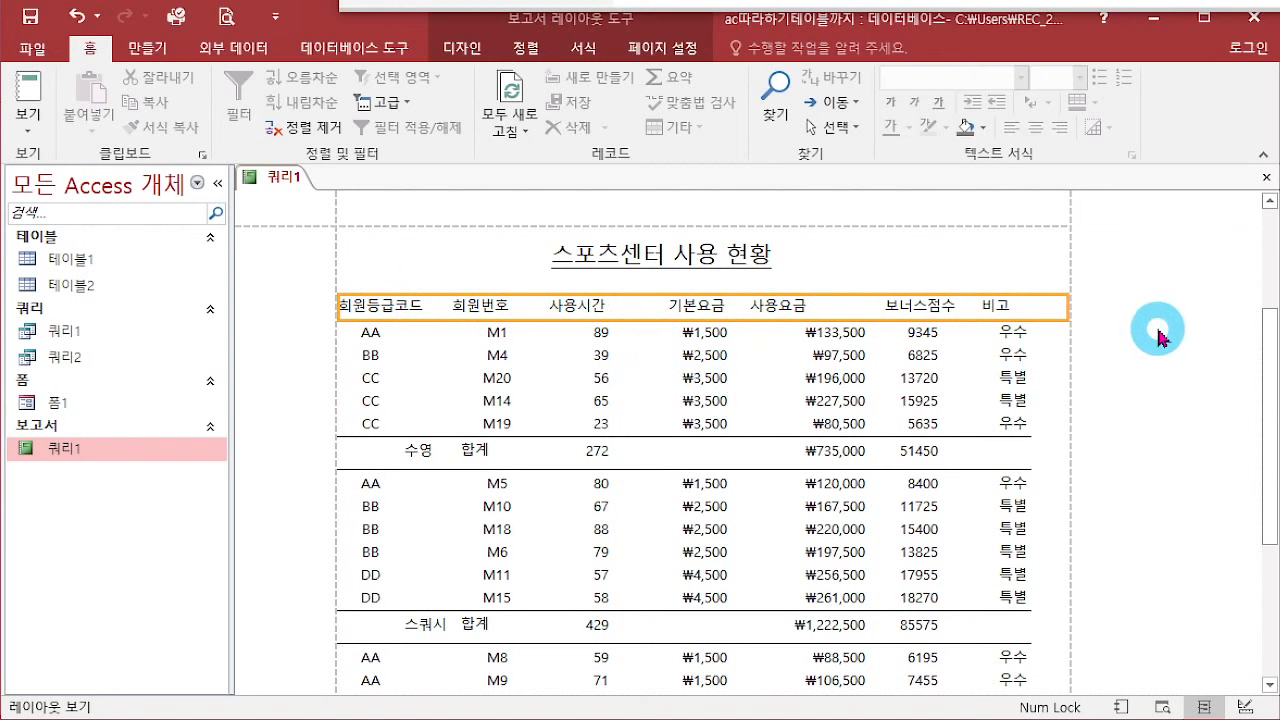
scroll(1080, 329, up, 6)
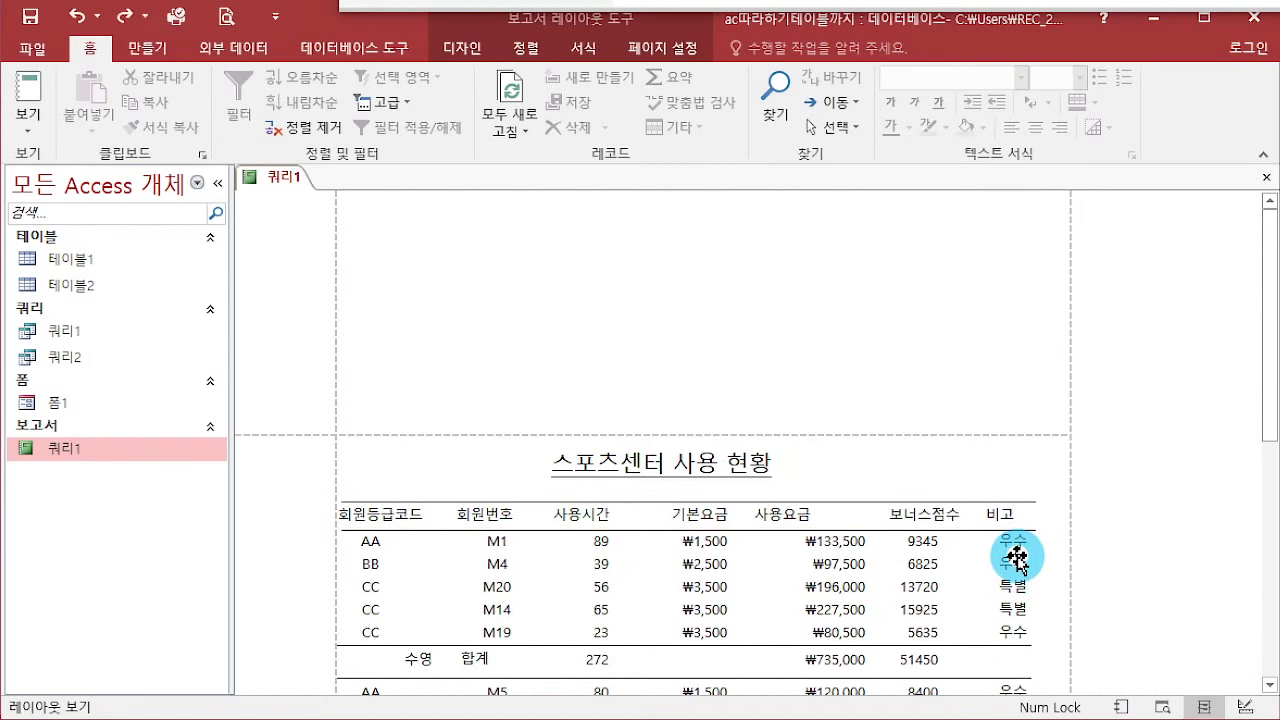
Step: Move the 사용요금, 보너스점수 and 비고 heading labels so they line up above their columns
scroll(1015, 555, down, 1)
click(778, 482)
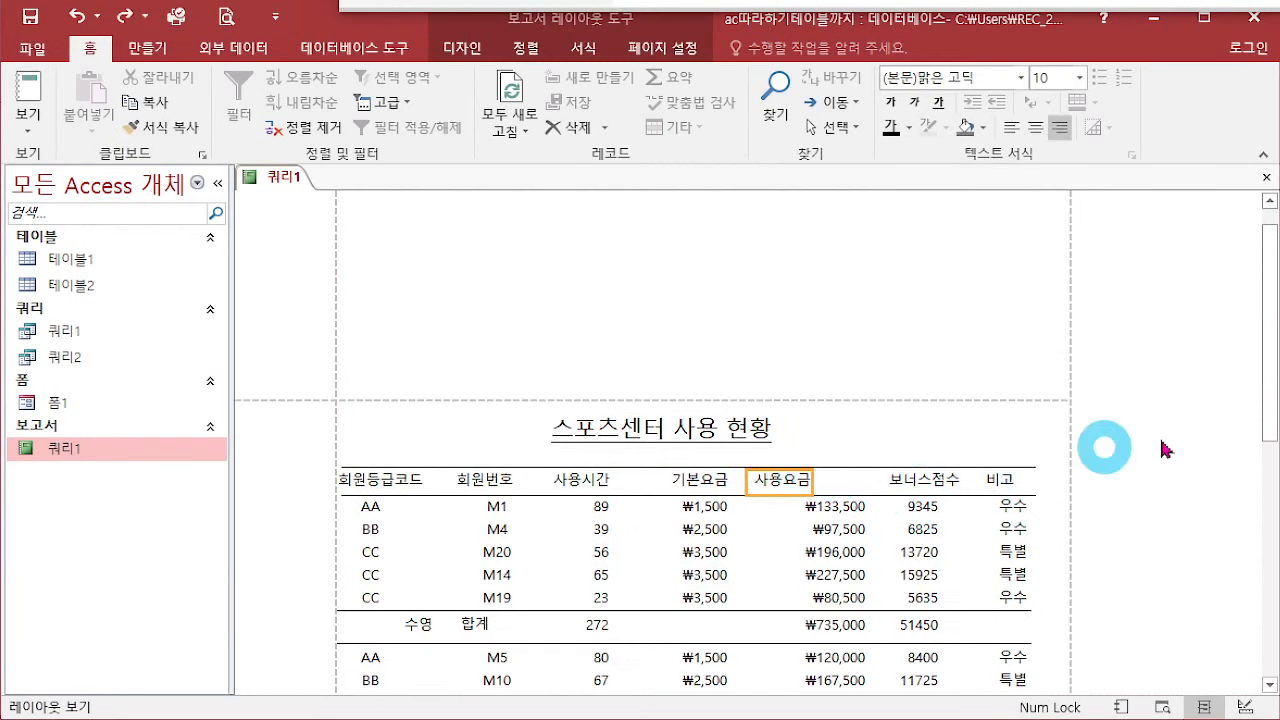
click(1193, 436)
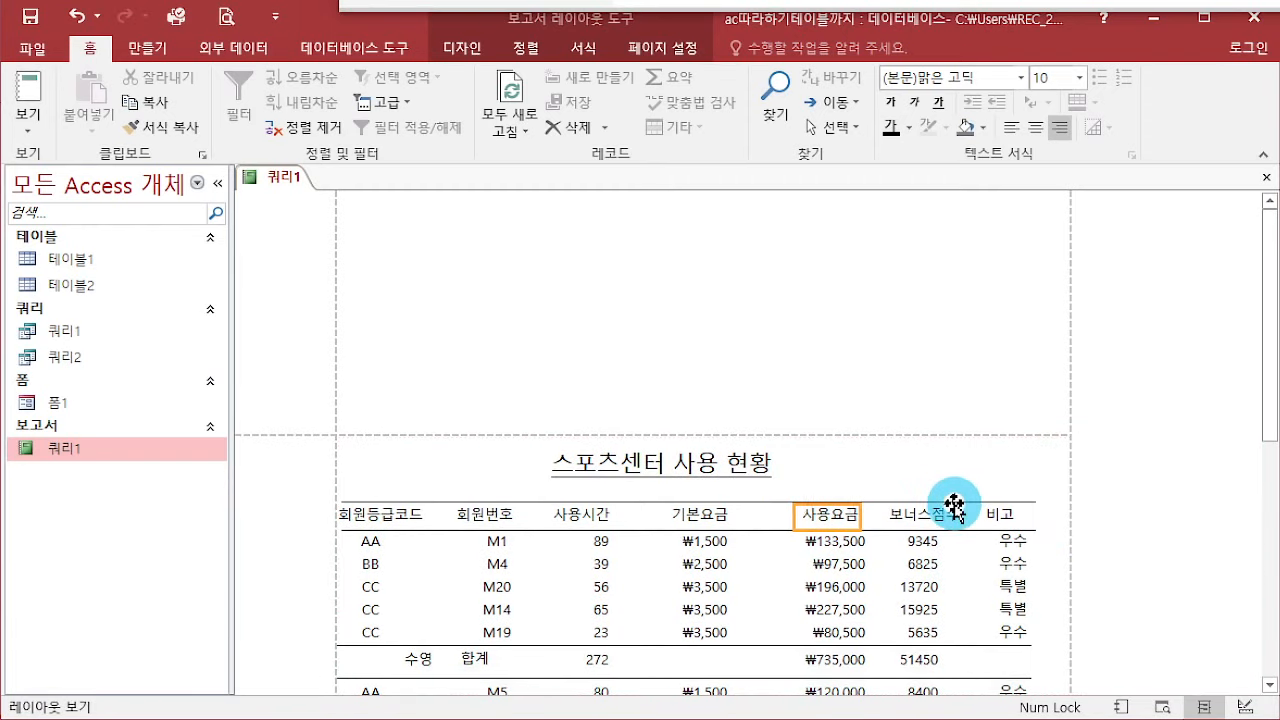
drag(943, 513, 938, 513)
click(1152, 490)
click(988, 510)
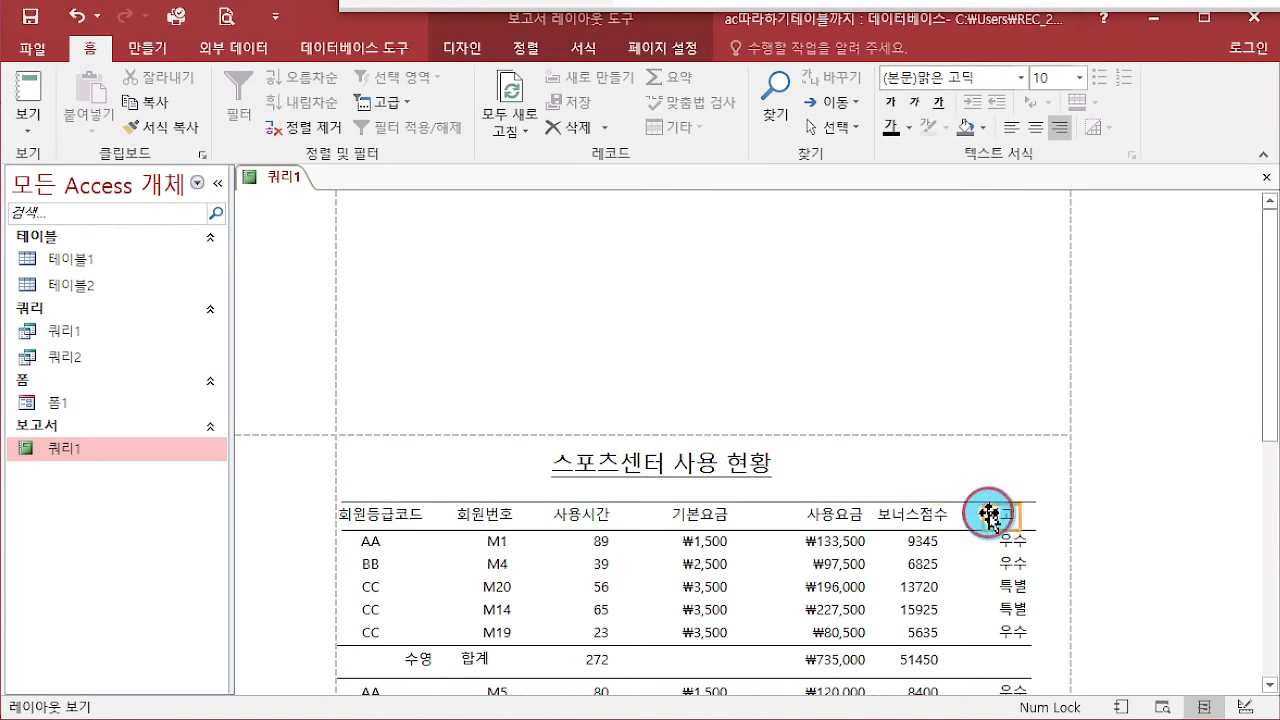
click(1142, 513)
click(1142, 513)
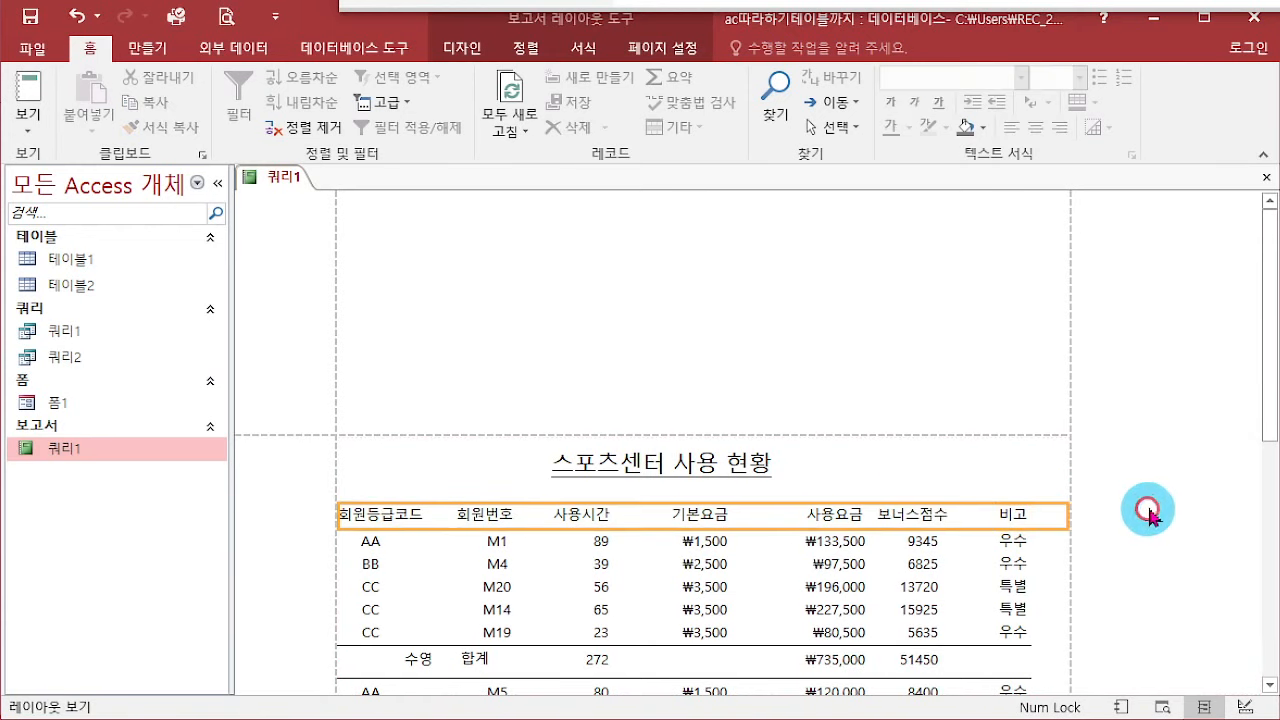
Step: Check the remaining rows down to 총평균, and close the 쿼리1 report, saving its design changes
scroll(1140, 480, down, 3)
right_click(1124, 362)
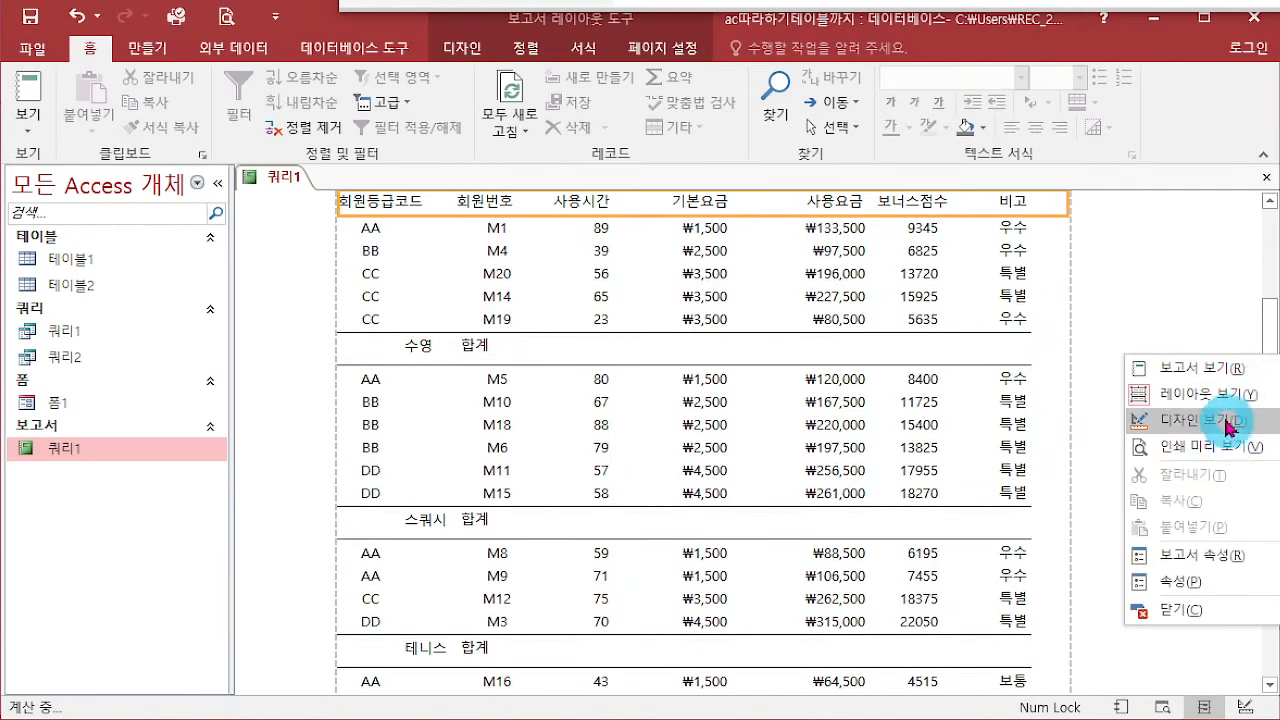
click(1112, 288)
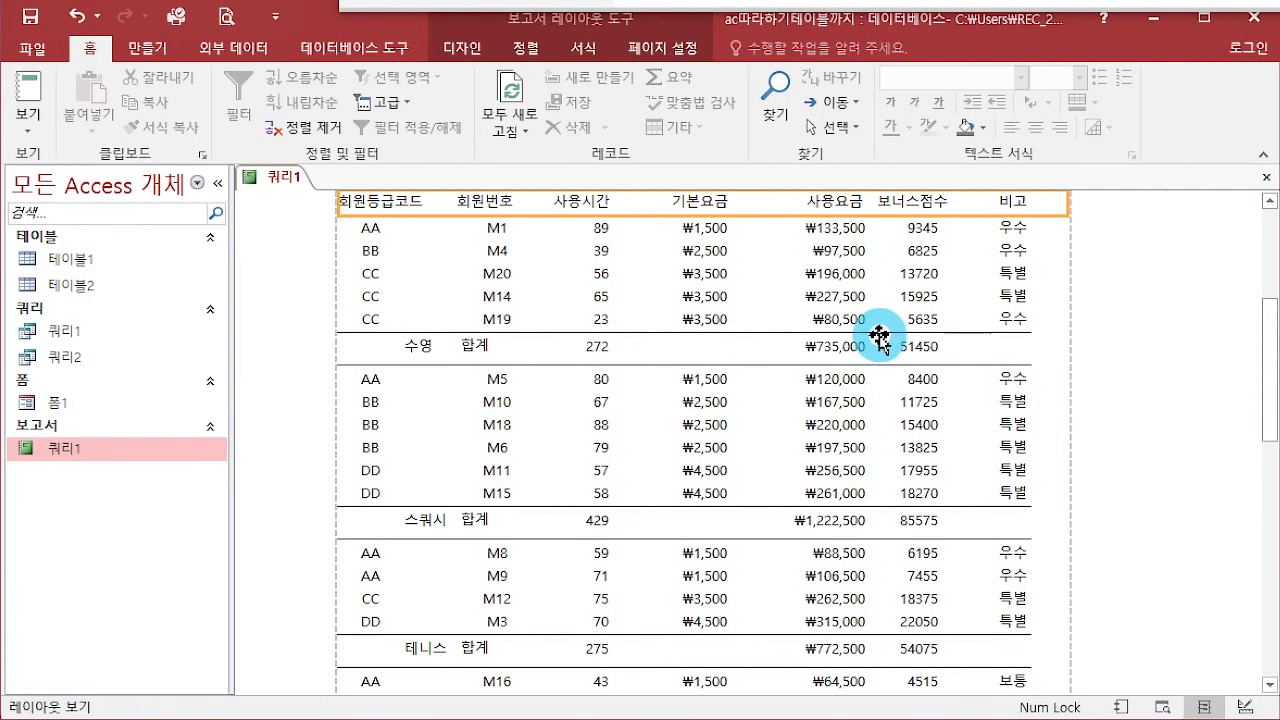
click(1190, 390)
scroll(1200, 388, down, 2)
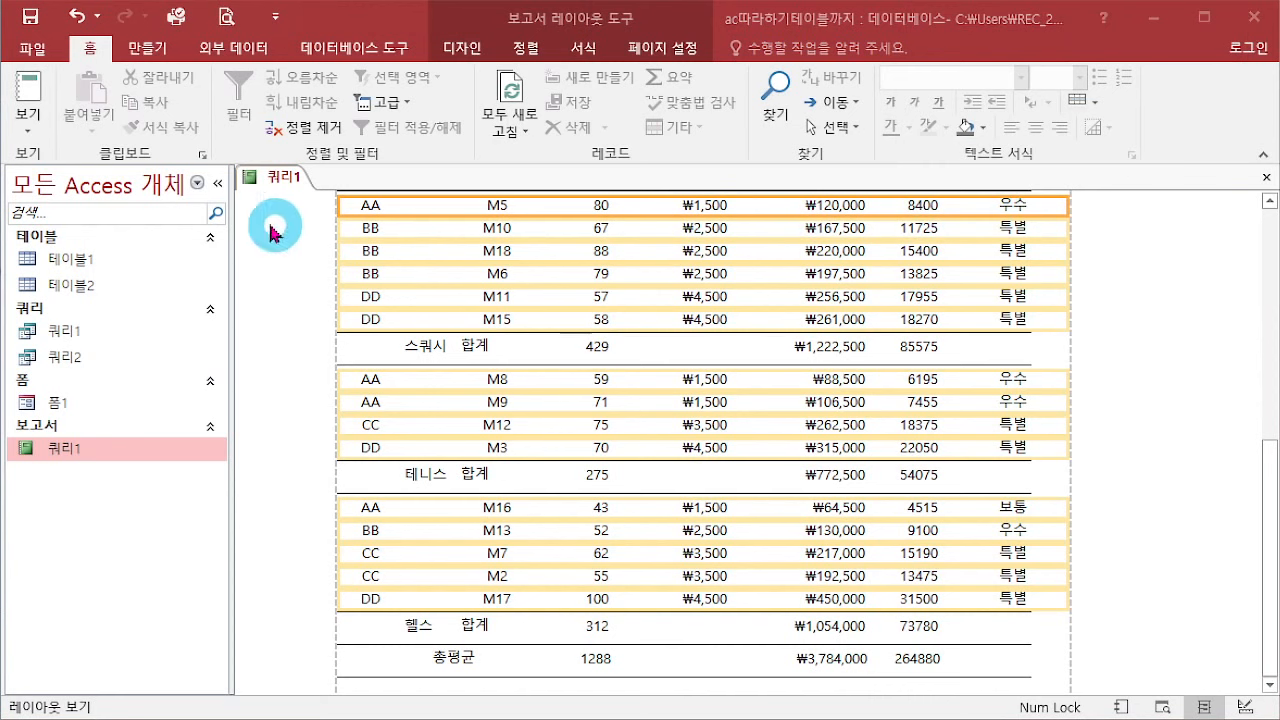
click(1266, 177)
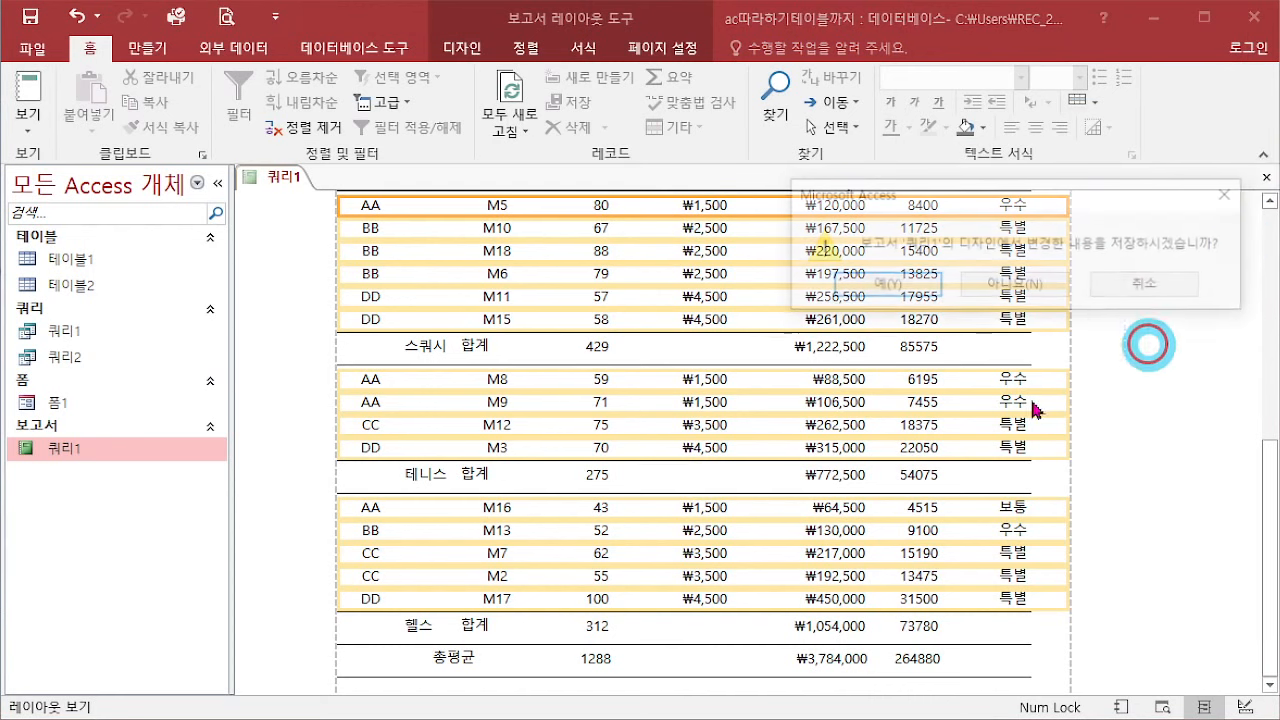
click(840, 284)
Step: Open 폼1 in print preview and print all its pages with Microsoft Print to PDF
click(35, 405)
double_click(35, 405)
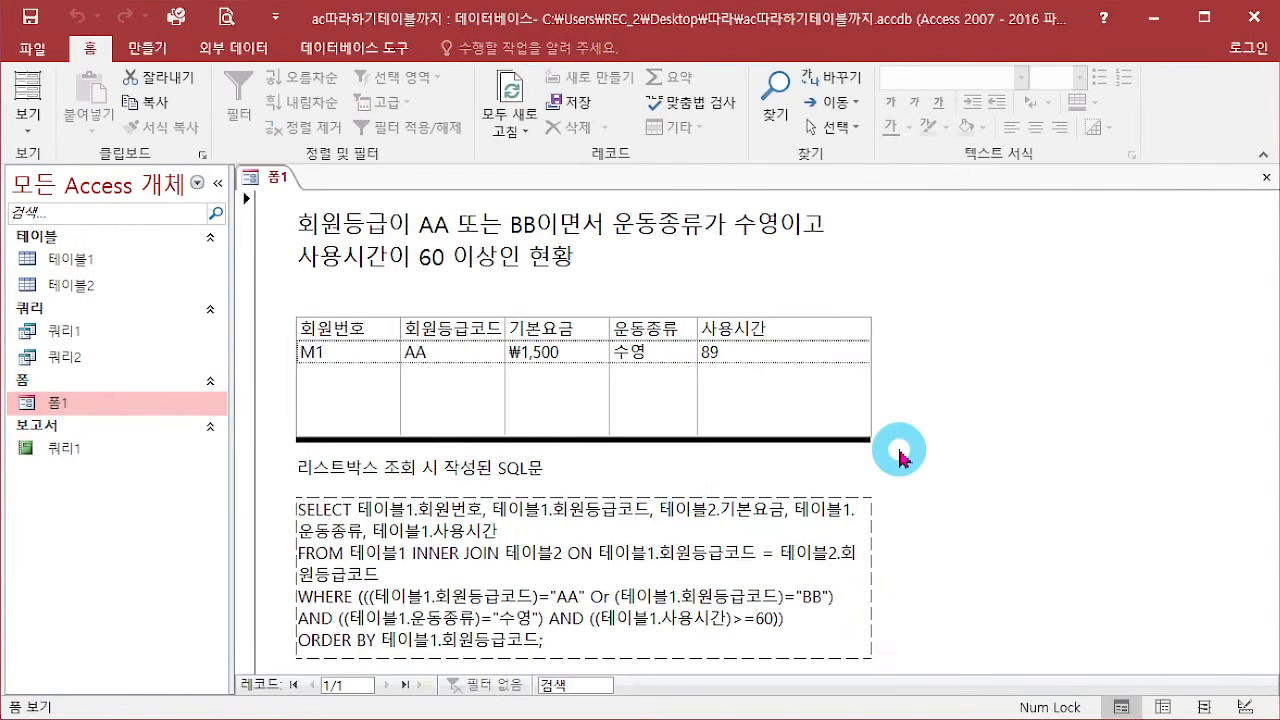
click(213, 15)
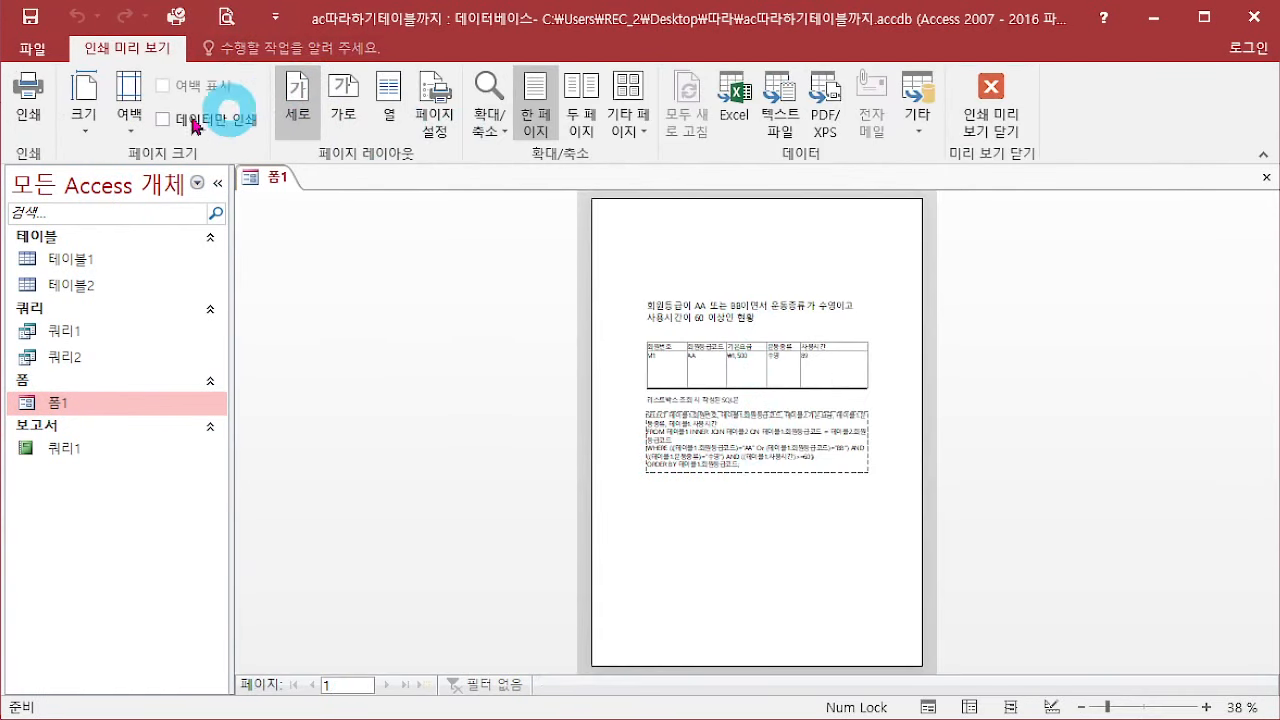
click(30, 115)
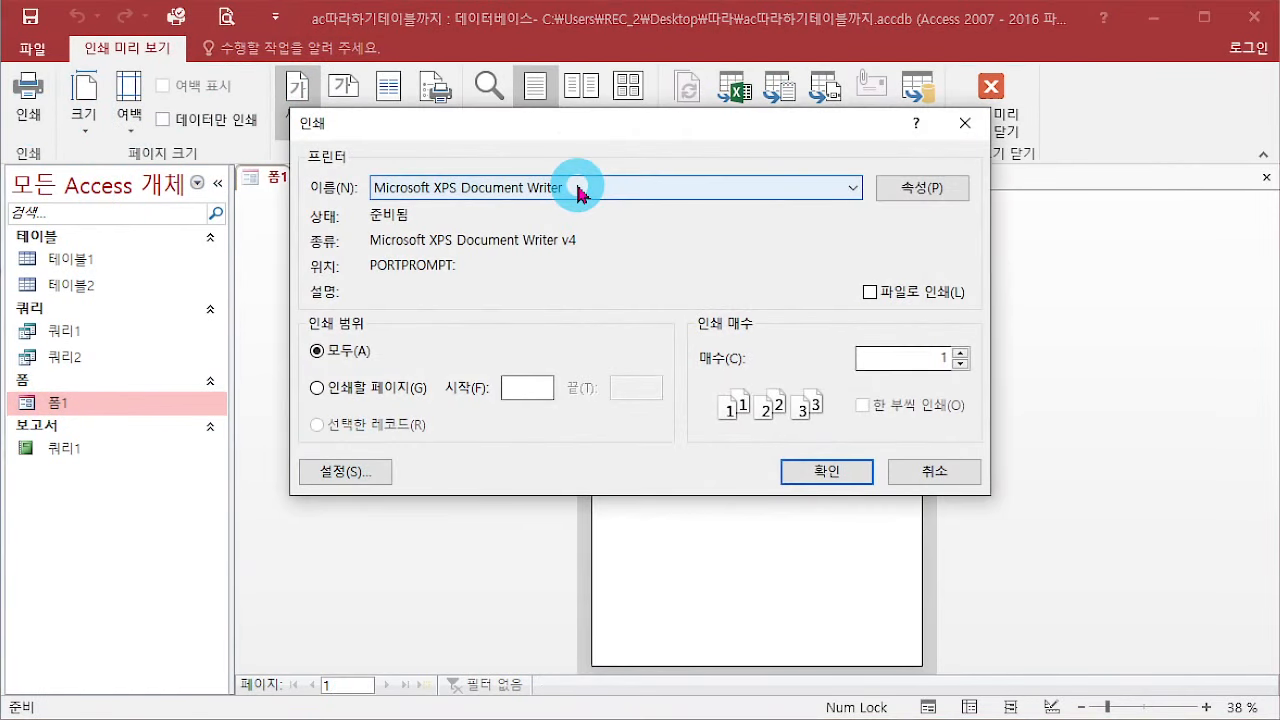
click(577, 188)
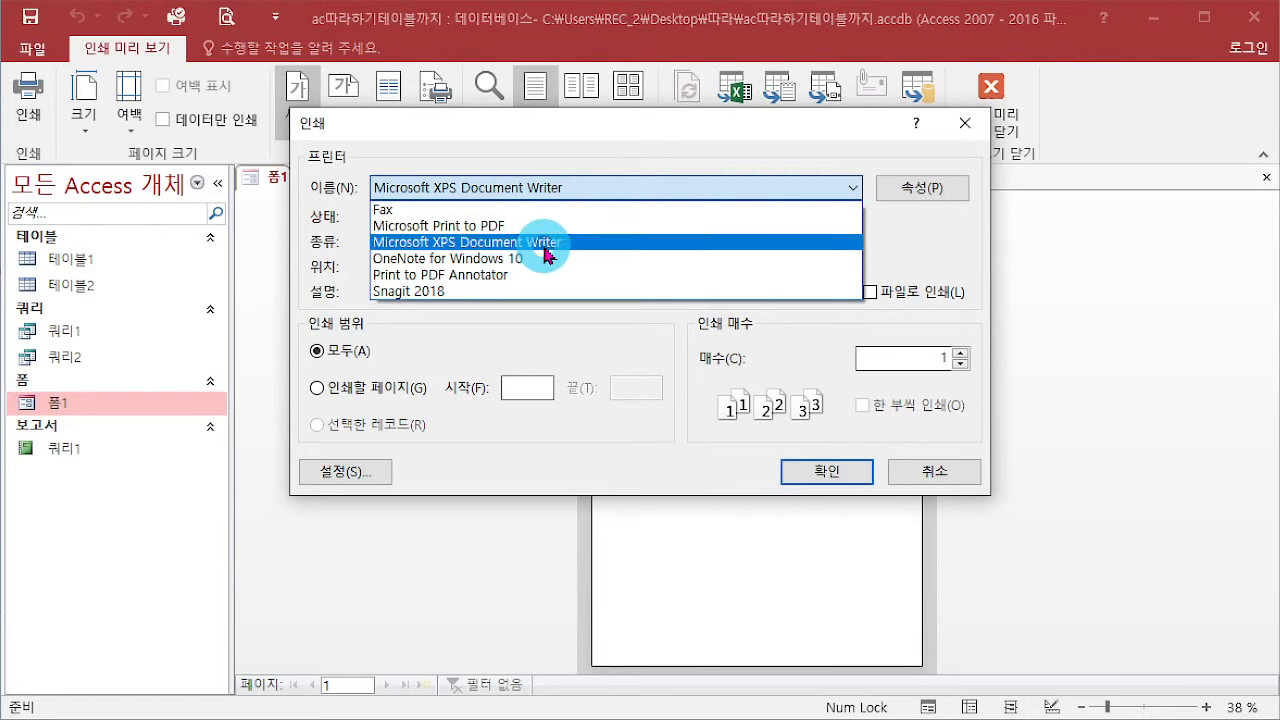
click(569, 228)
click(827, 471)
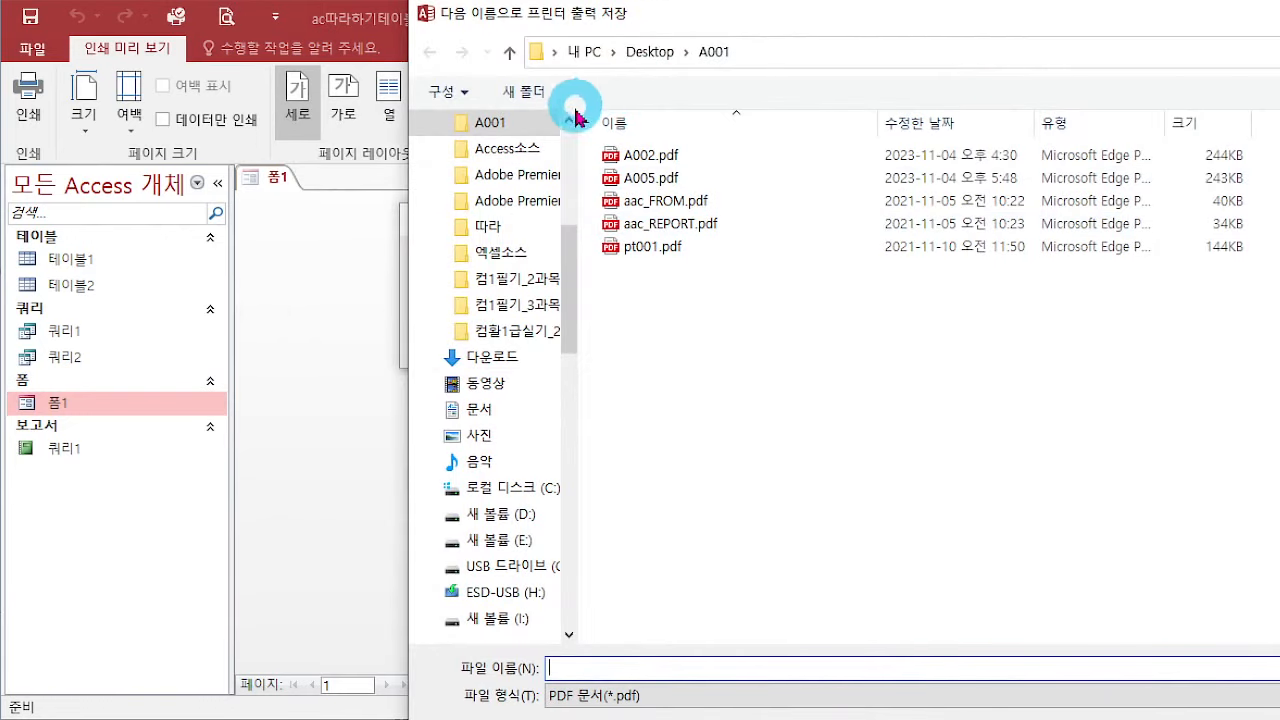
Step: Save the form's PDF output in the 따라 folder on the Desktop as A002_ac1
scroll(569, 115, up, 3)
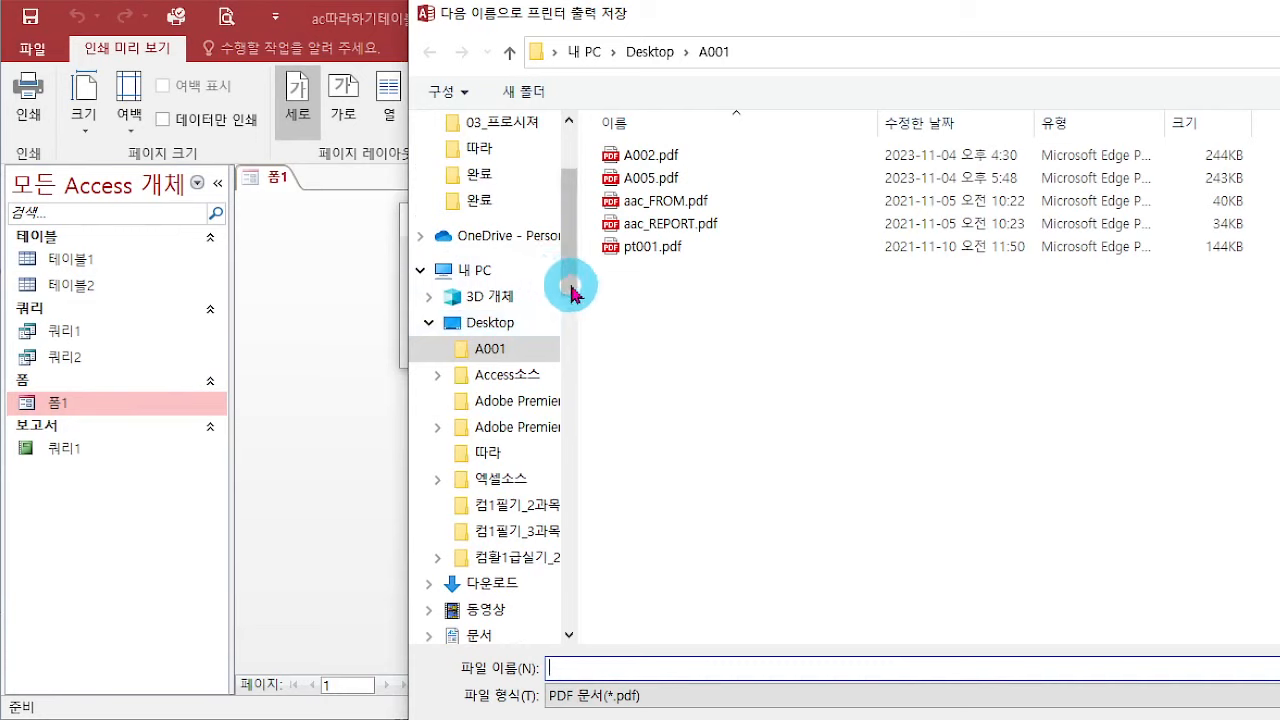
click(491, 455)
click(637, 670)
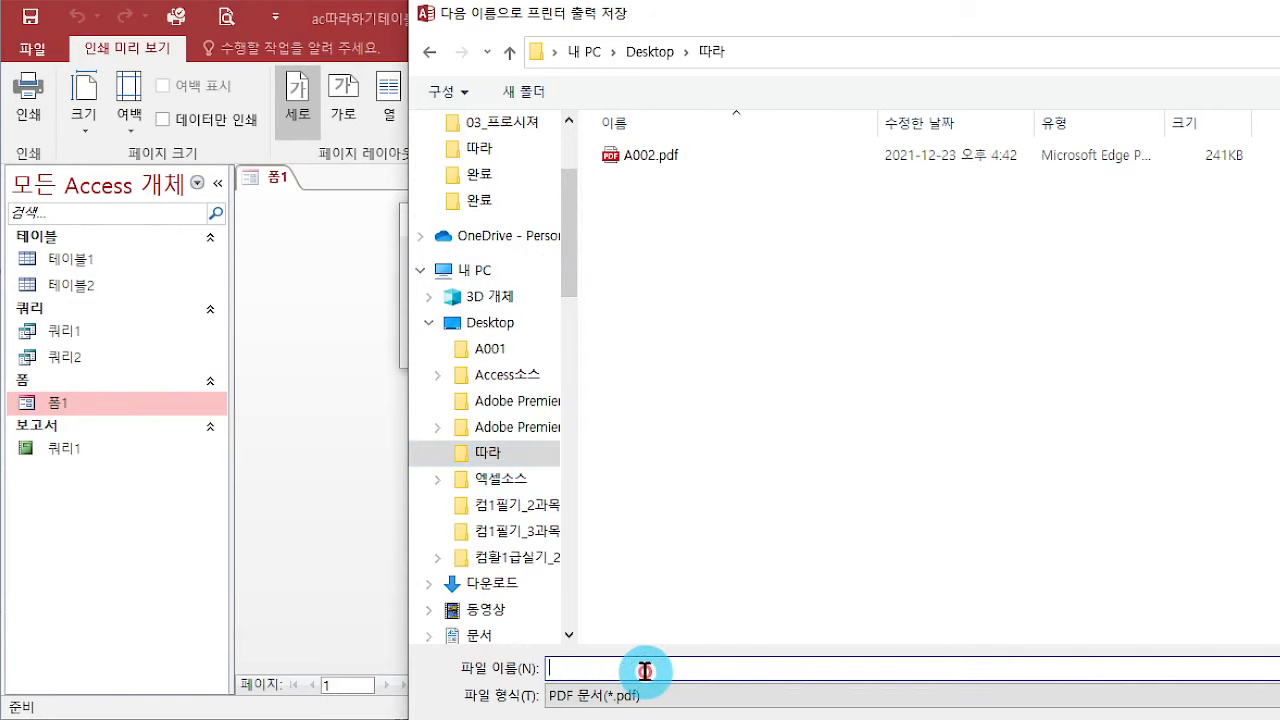
text(A002)
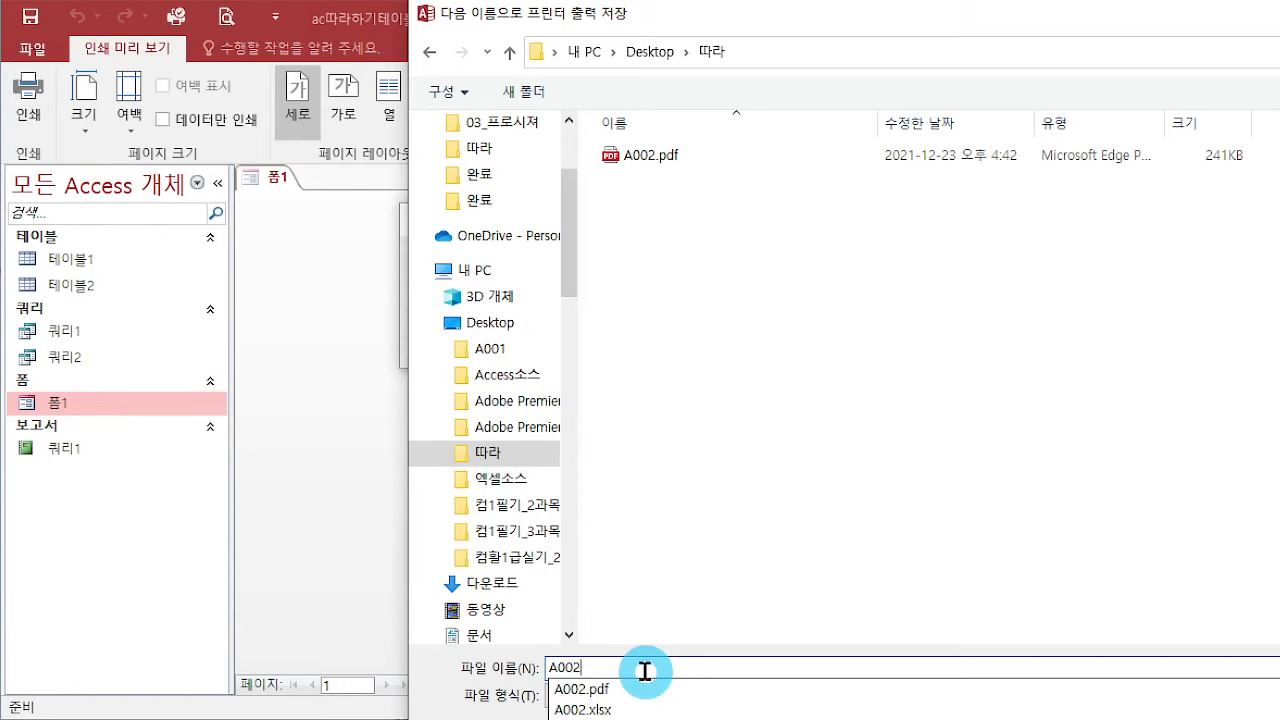
text(_ac)
key(Return)
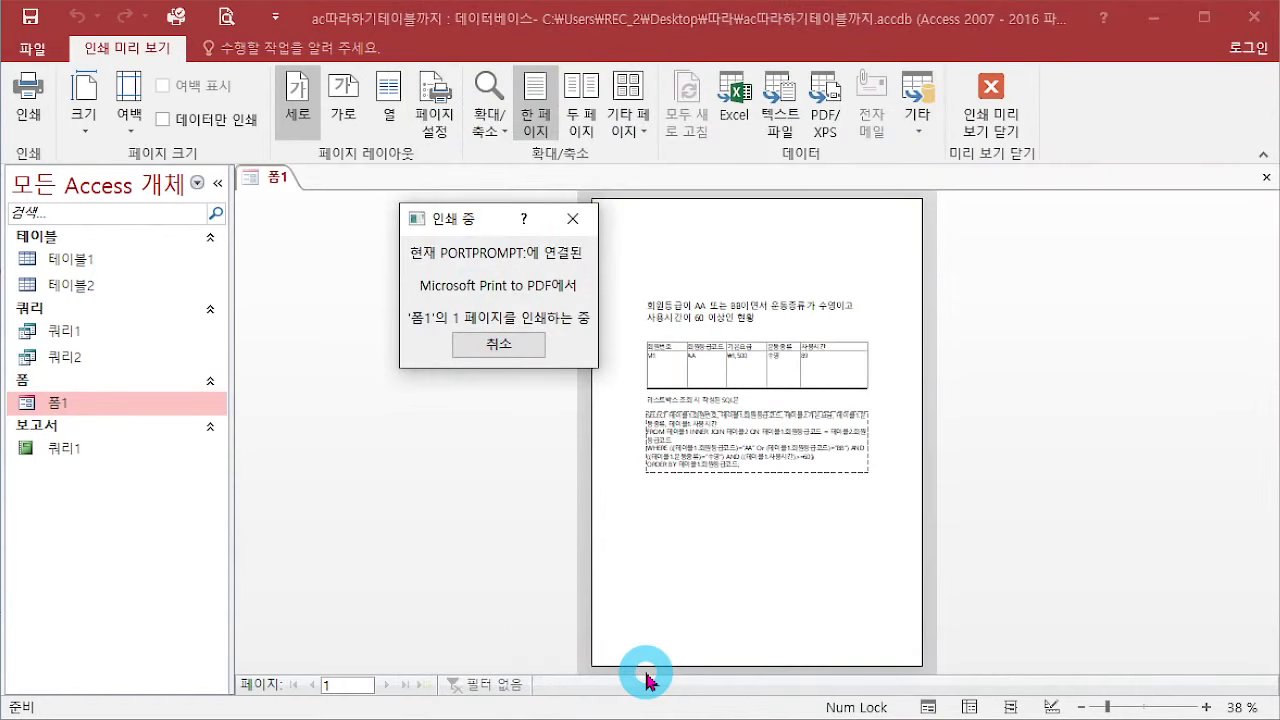
Step: Open the 쿼리1 report in print preview and print it with Microsoft Print to PDF
click(95, 450)
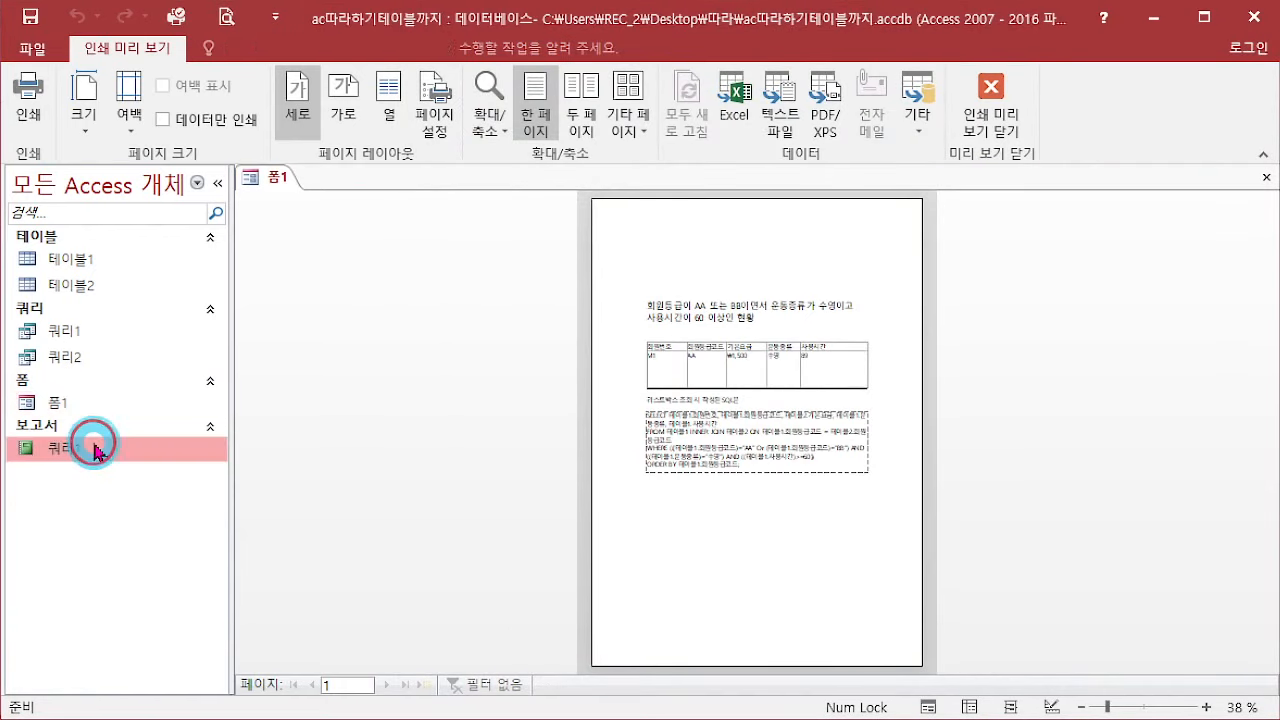
double_click(95, 450)
click(227, 16)
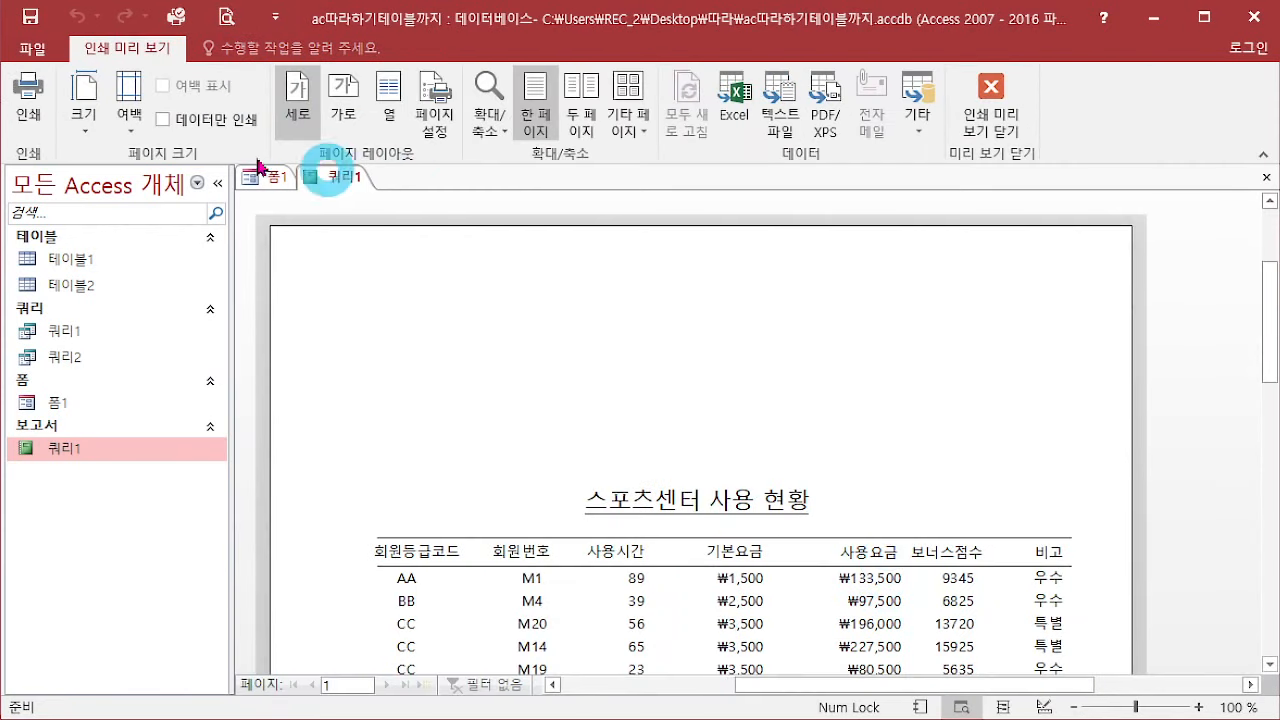
click(28, 100)
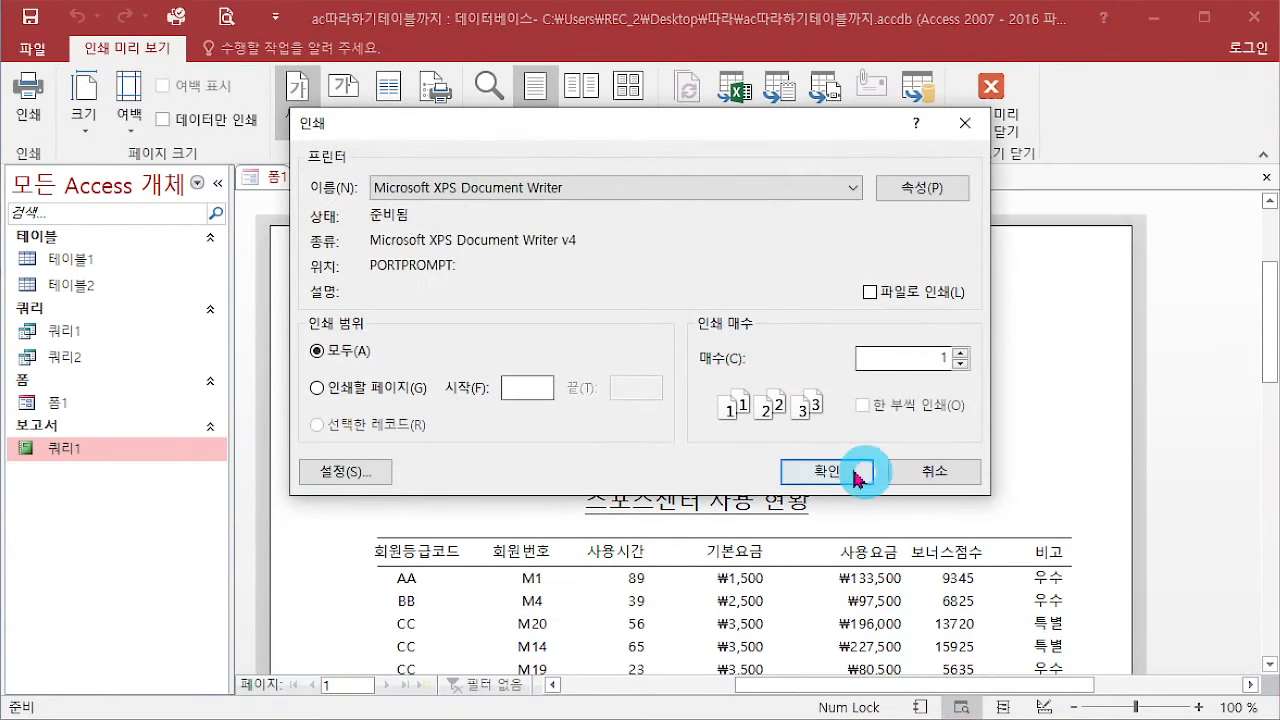
click(580, 187)
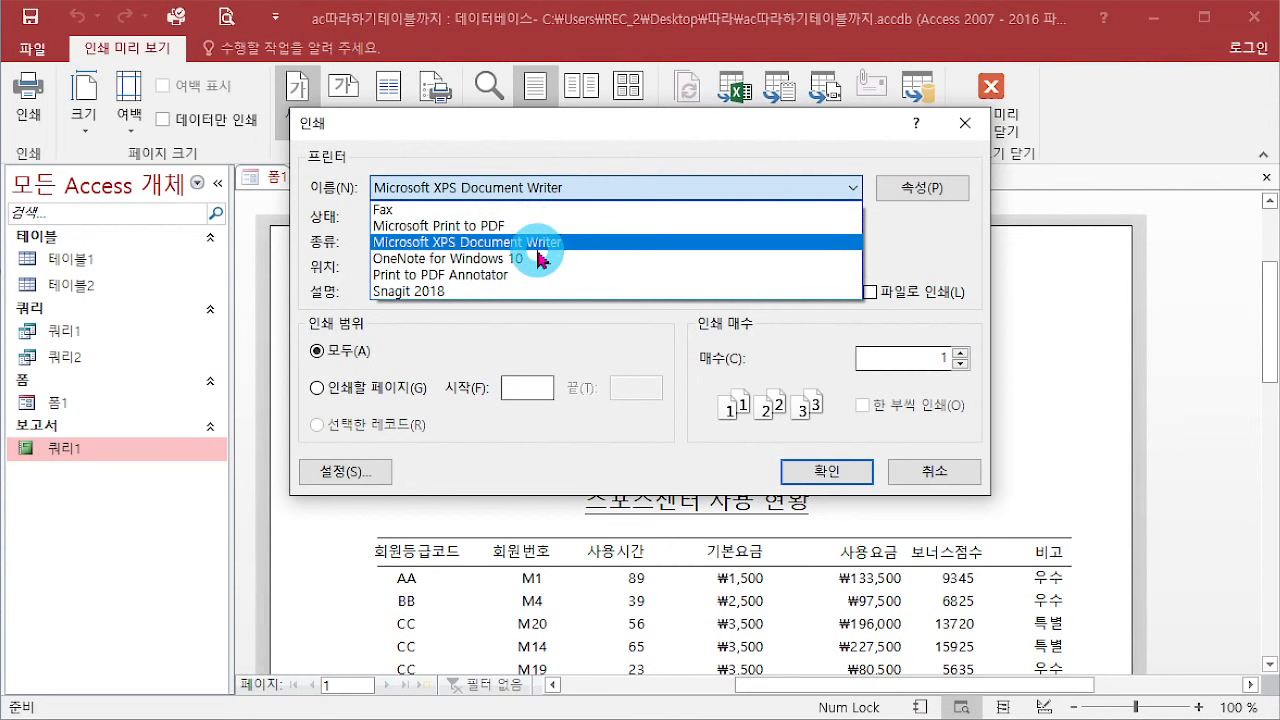
click(543, 226)
click(822, 471)
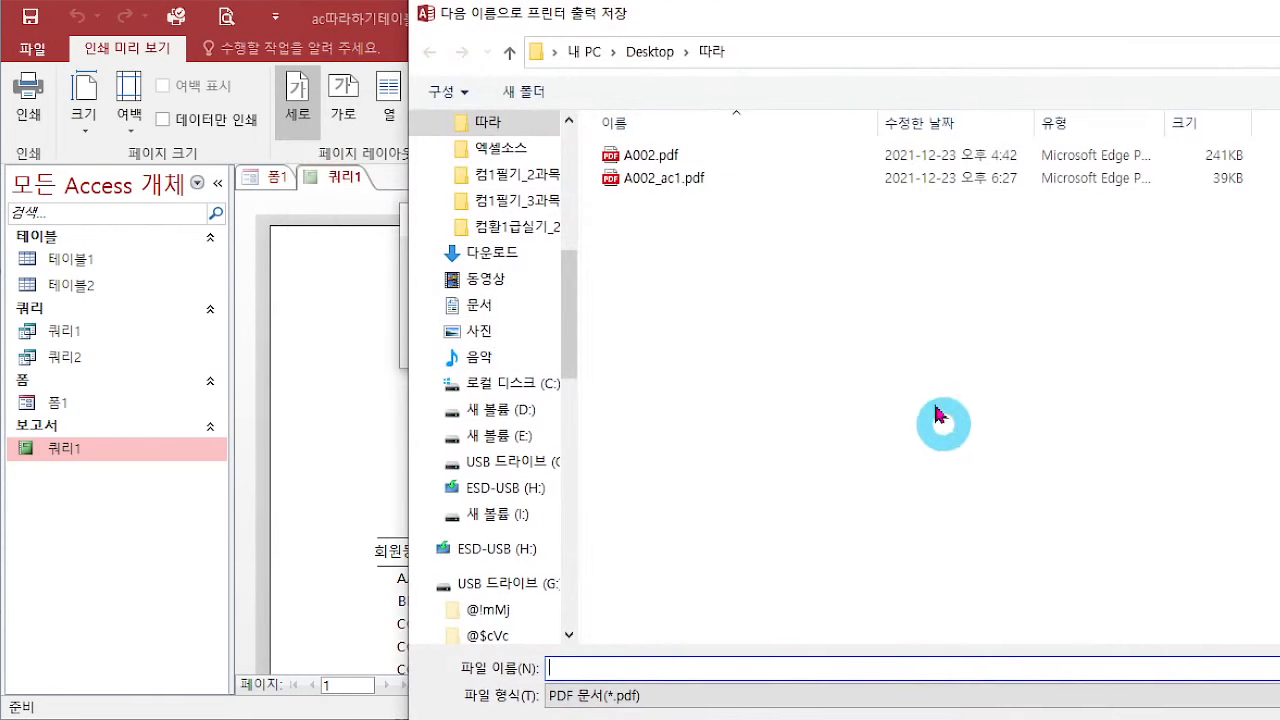
Step: Save the report's PDF output in the 따라 folder as A002_ac2.pdf, basing the name on A002_ac1.pdf
click(665, 177)
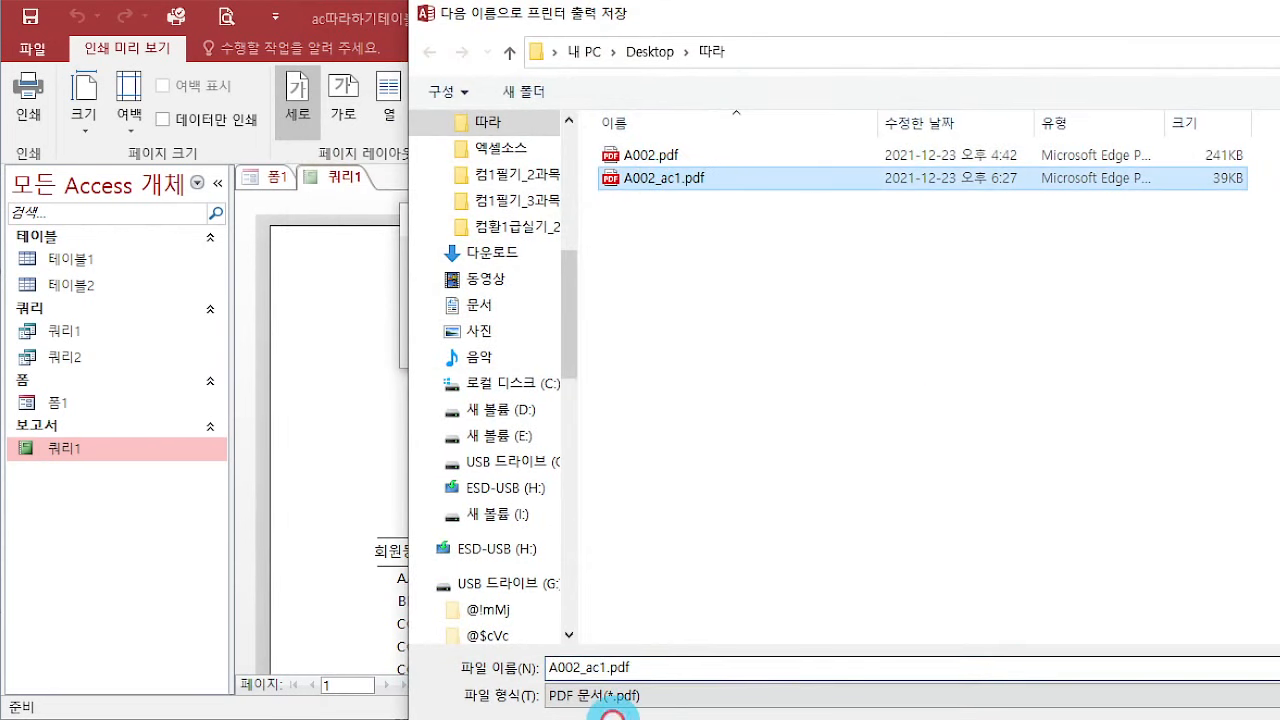
double_click(608, 668)
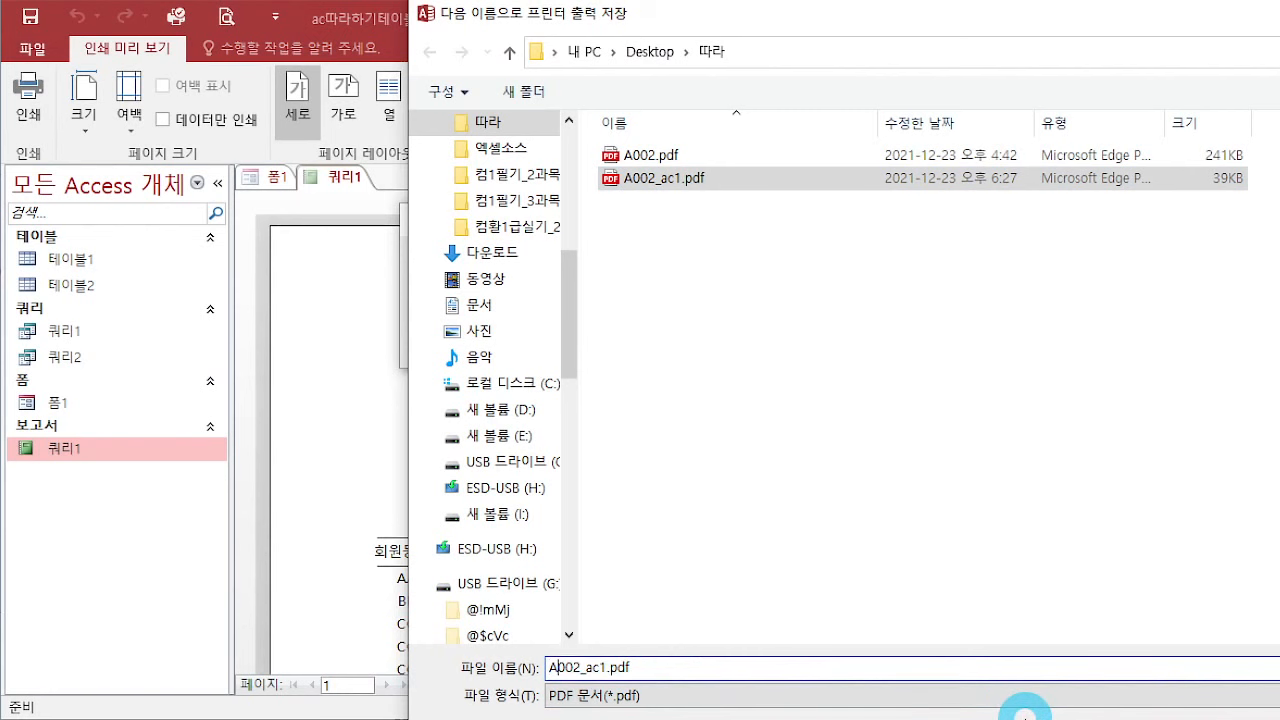
click(1025, 715)
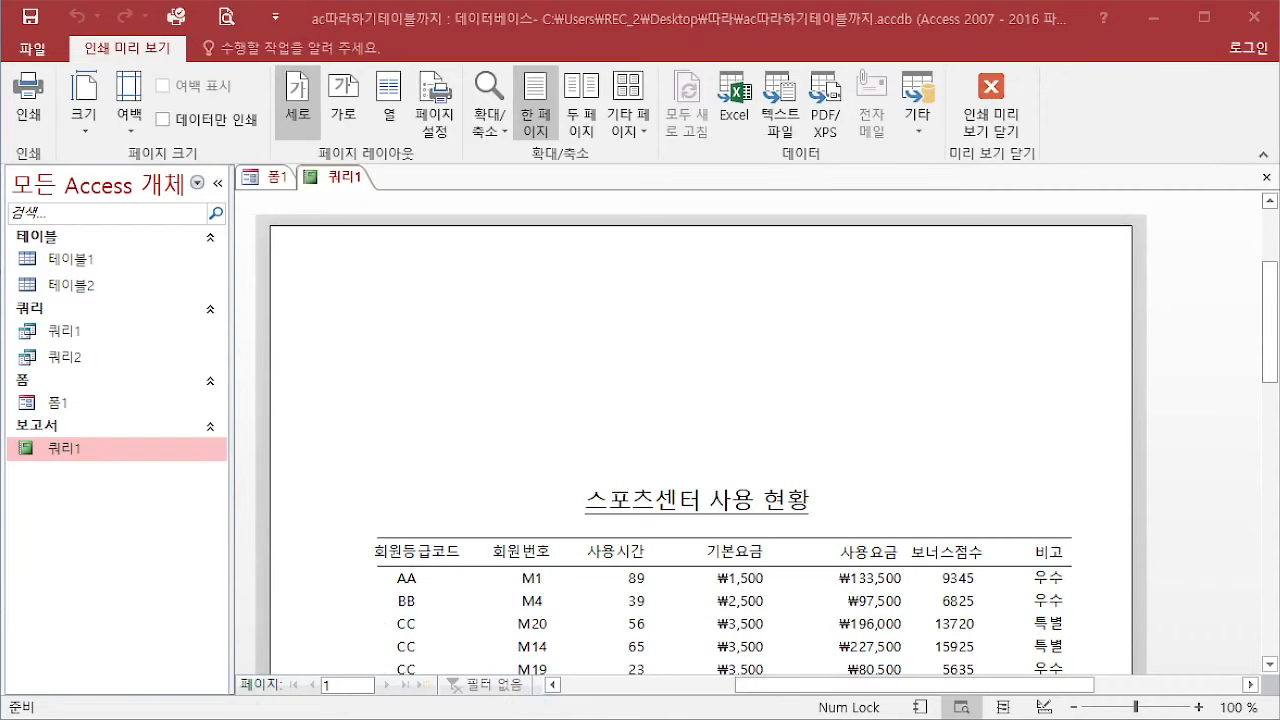
Step: Switch to the 따라 folder in File Explorer, open A002_ac1.pdf to check the form's heading, list and SQL statement, and close it
click(78, 716)
click(314, 314)
double_click(314, 317)
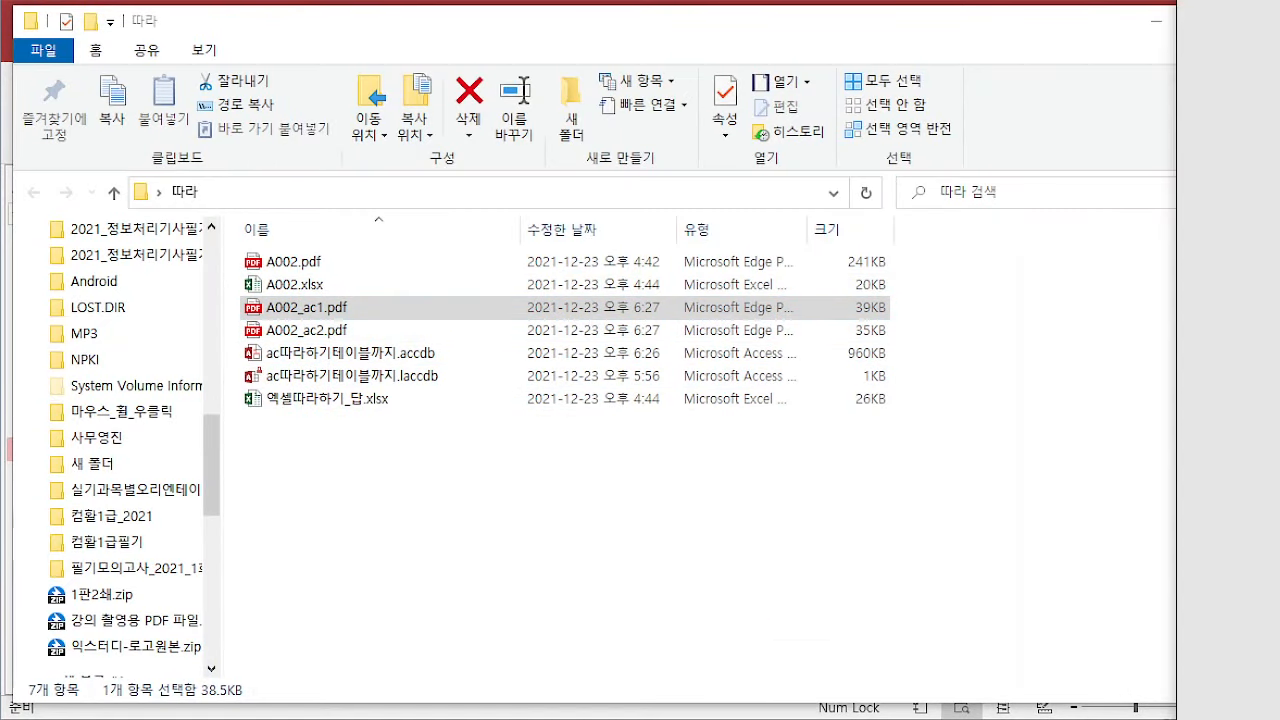
scroll(790, 590, down, 3)
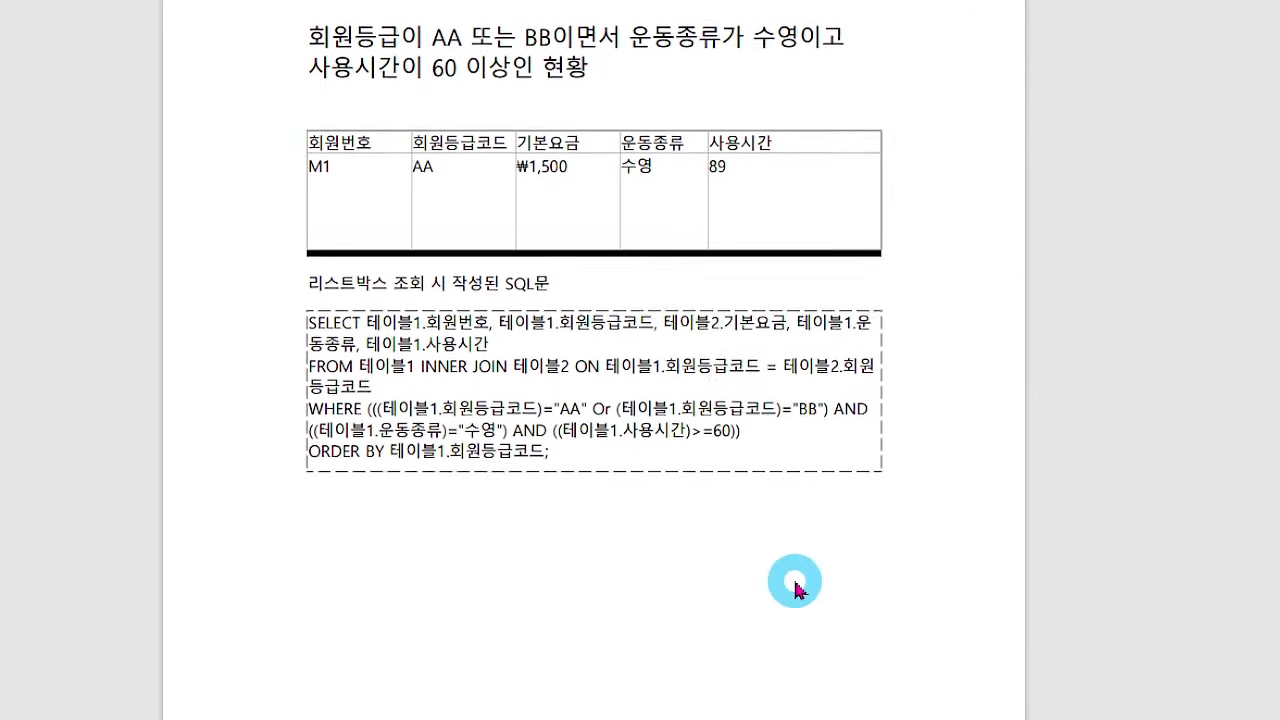
scroll(666, 263, up, 3)
scroll(643, 149, down, 3)
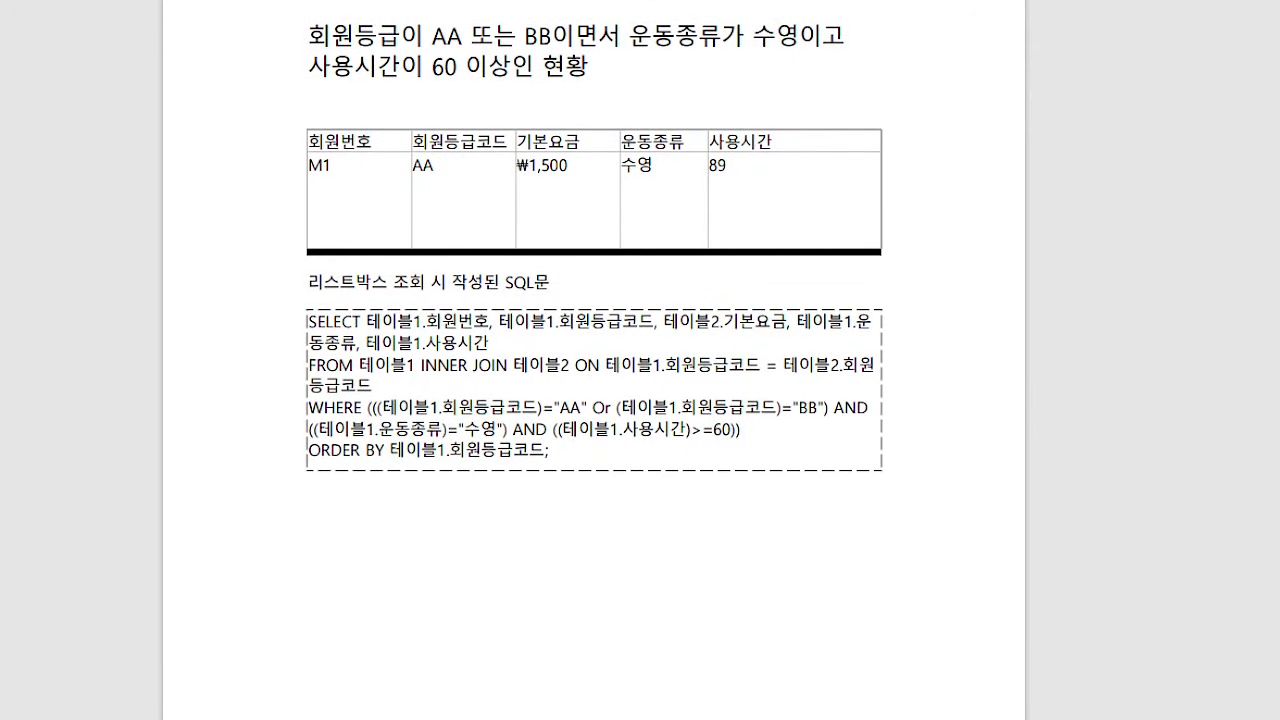
key(alt+F4)
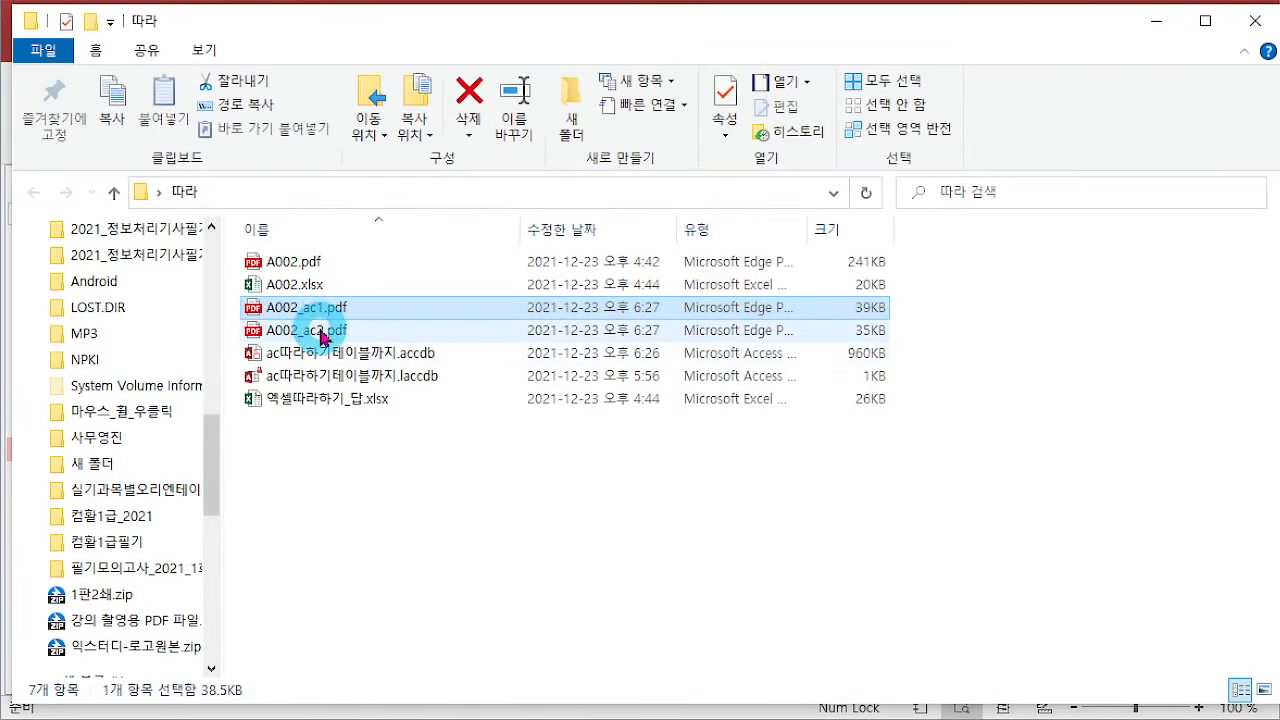
Step: Open A002_ac2.pdf and check the report's title, group totals and 총평균 row
double_click(321, 331)
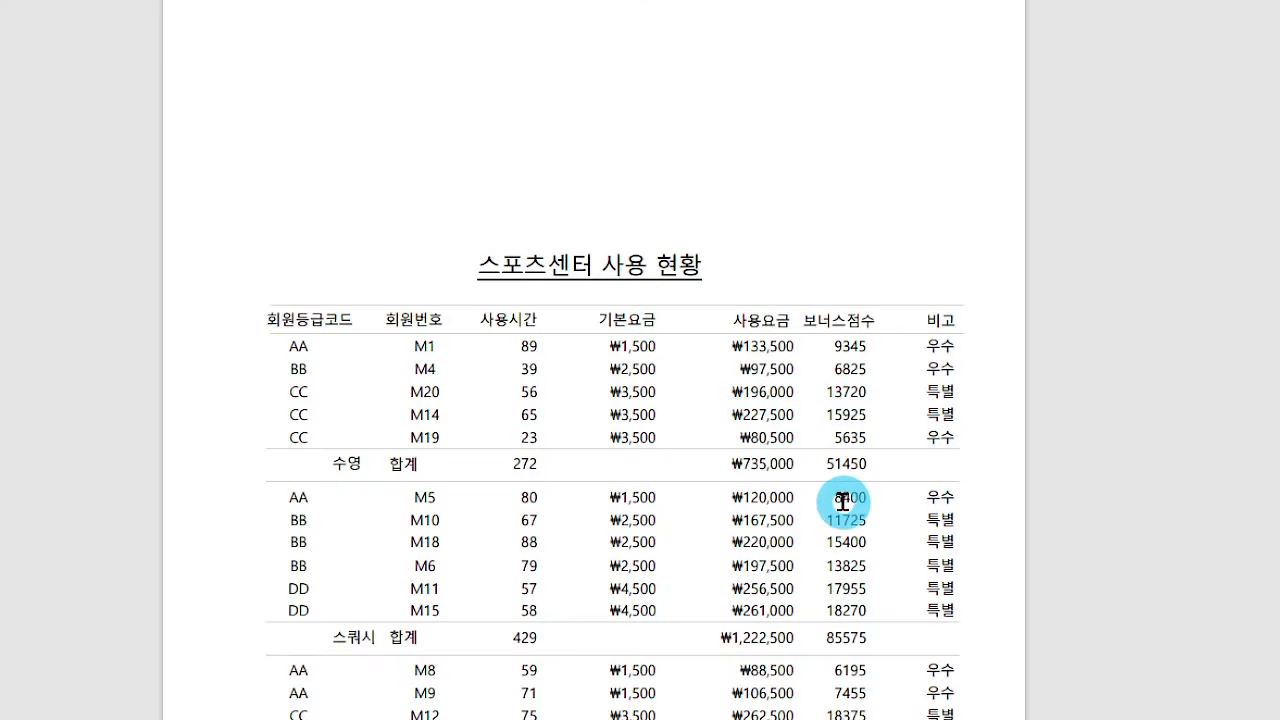
scroll(843, 502, down, 3)
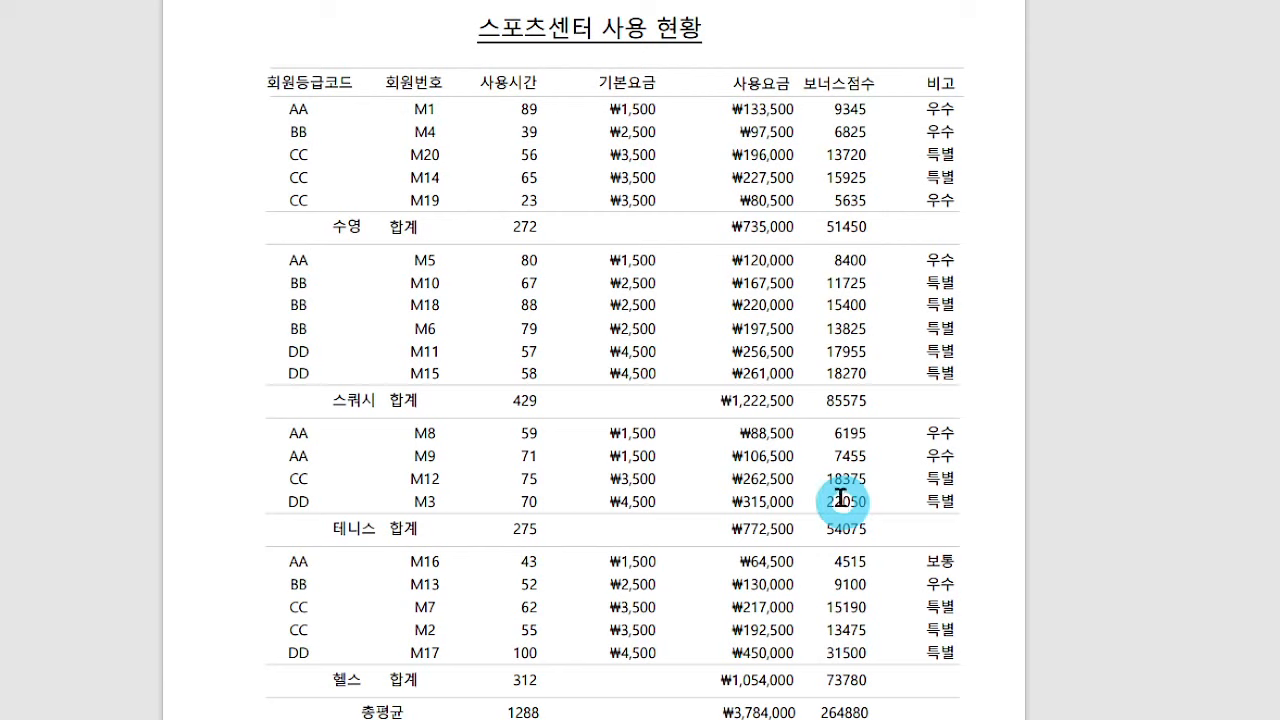